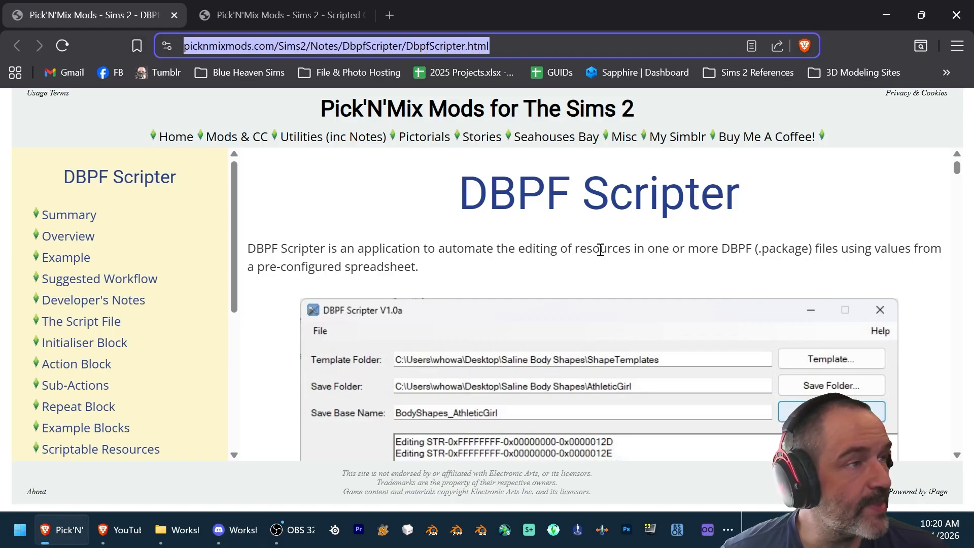
Step: Review the download files on the DBPF Scripter page and the template list on the Overlay Box Templates page
{"action": "left_click", "coordinate": [335, 228]}
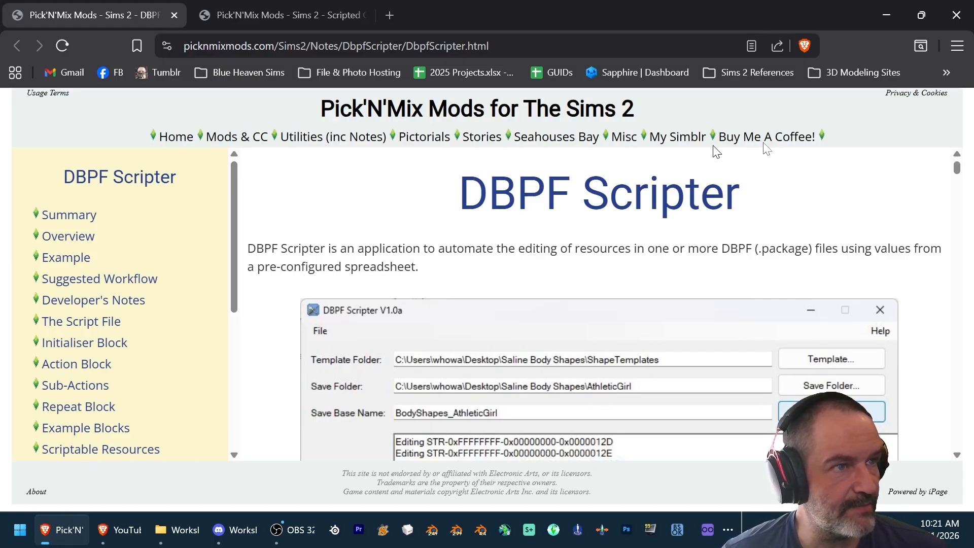
{"action": "left_click_drag", "start_coordinate": [955, 163], "coordinate": [957, 440]}
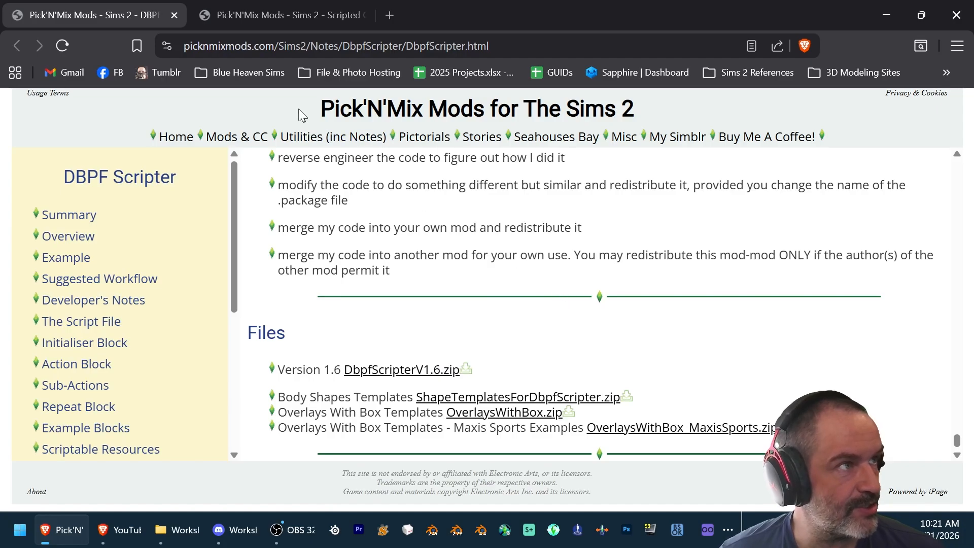
{"action": "left_click", "coordinate": [265, 15]}
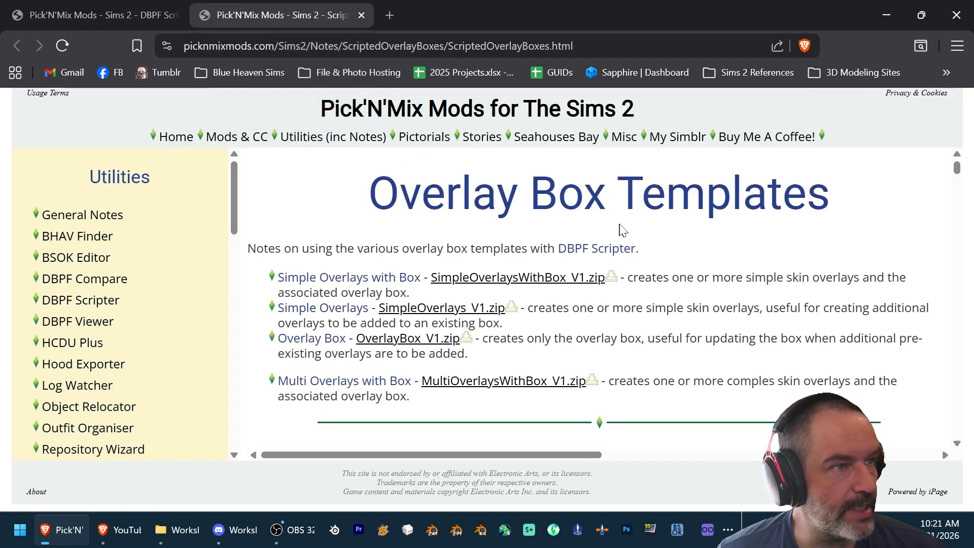
{"action": "scroll", "coordinate": [580, 213], "scroll_direction": "down", "scroll_amount": 3}
{"action": "scroll", "coordinate": [581, 216], "scroll_direction": "up", "scroll_amount": 3}
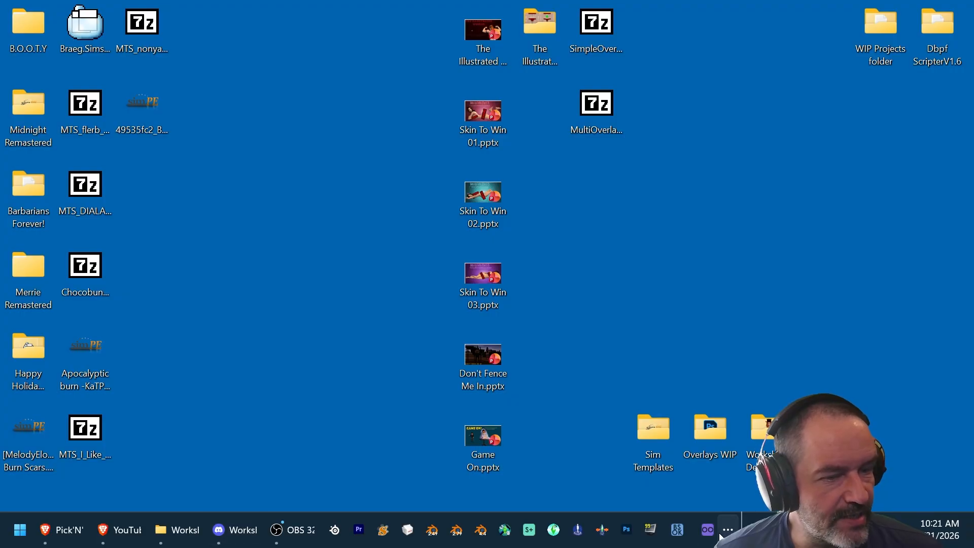
Step: Switch to MilkShape 3D and open AM Texture Tester.ms3d from The Illustrated Woman folder on the Desktop
{"action": "left_click", "coordinate": [728, 530]}
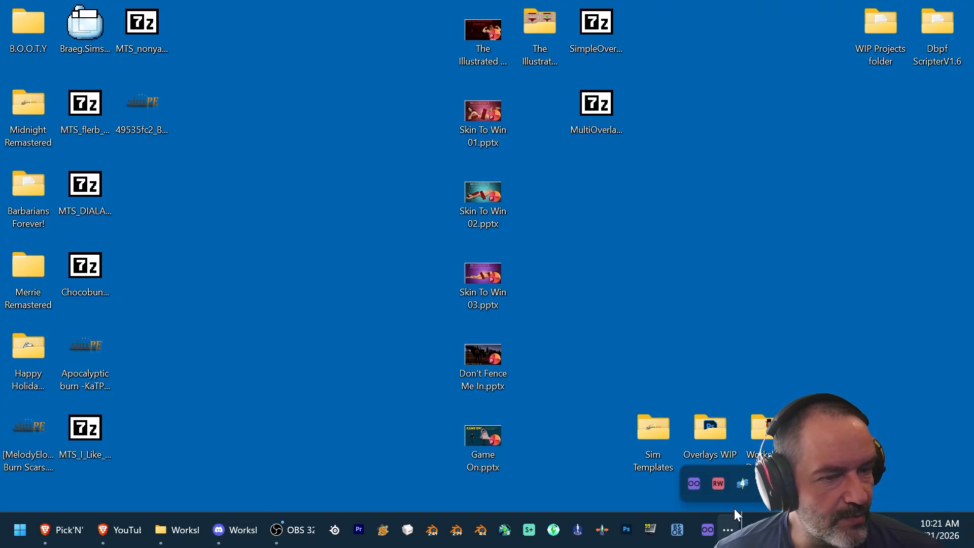
{"action": "left_click", "coordinate": [407, 531]}
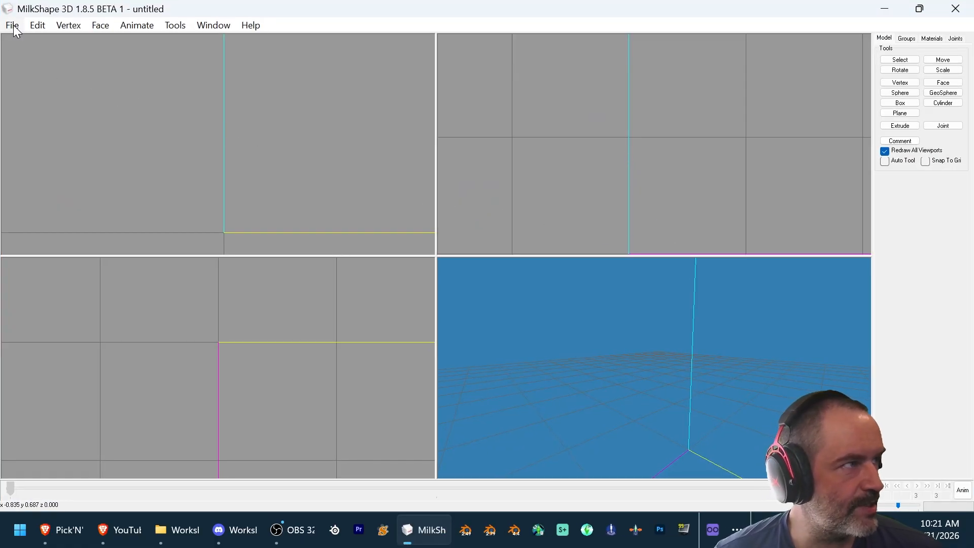
{"action": "left_click", "coordinate": [9, 27]}
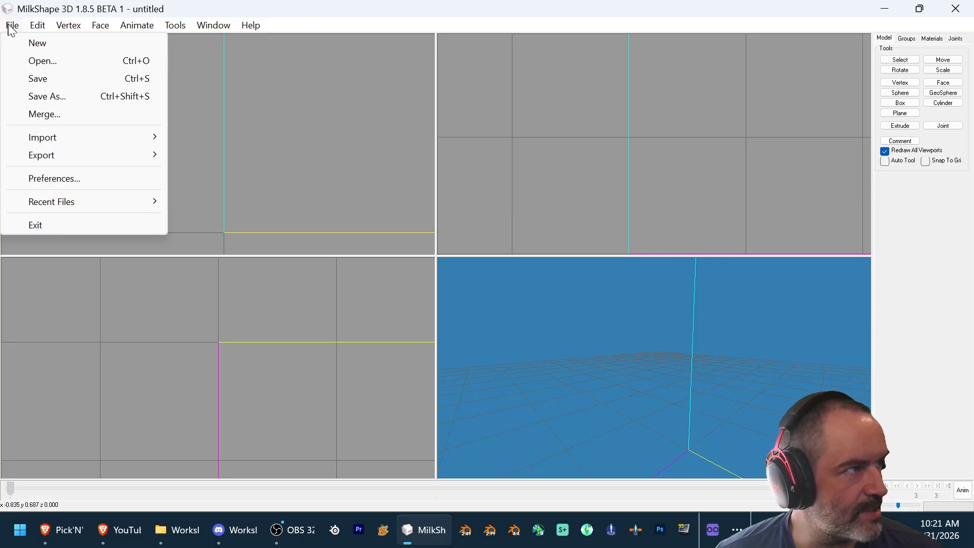
{"action": "left_click", "coordinate": [30, 61]}
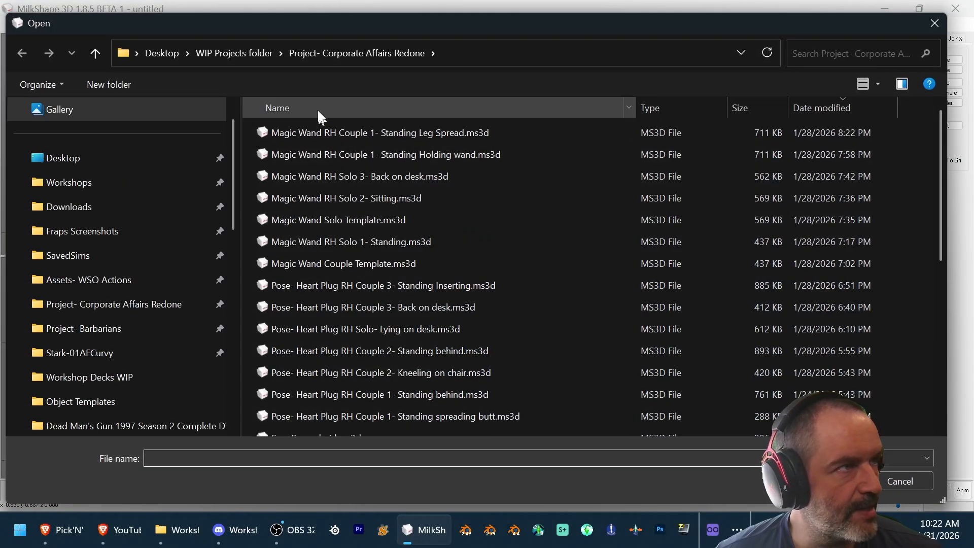
{"action": "scroll", "coordinate": [127, 157], "scroll_direction": "up", "scroll_amount": 1}
{"action": "left_click", "coordinate": [86, 190]}
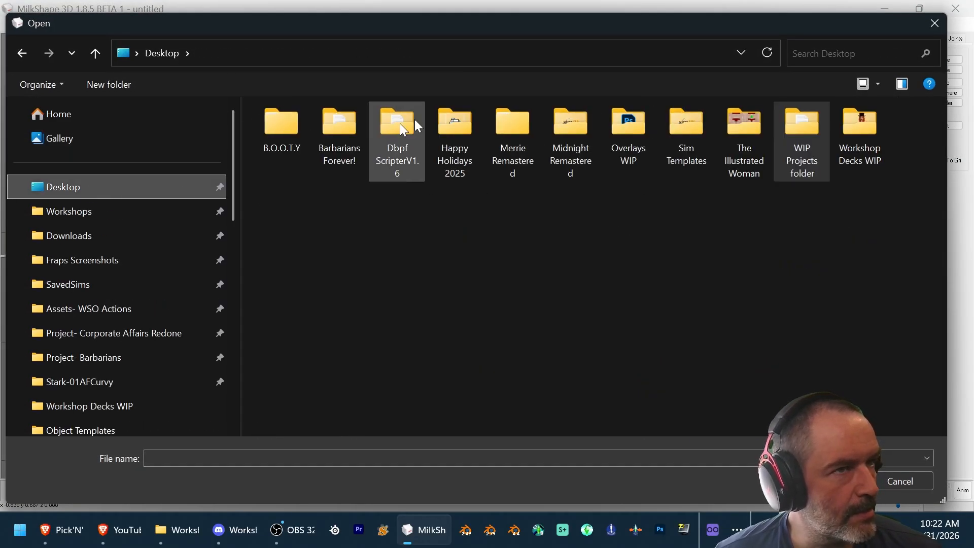
{"action": "double_click", "coordinate": [755, 135]}
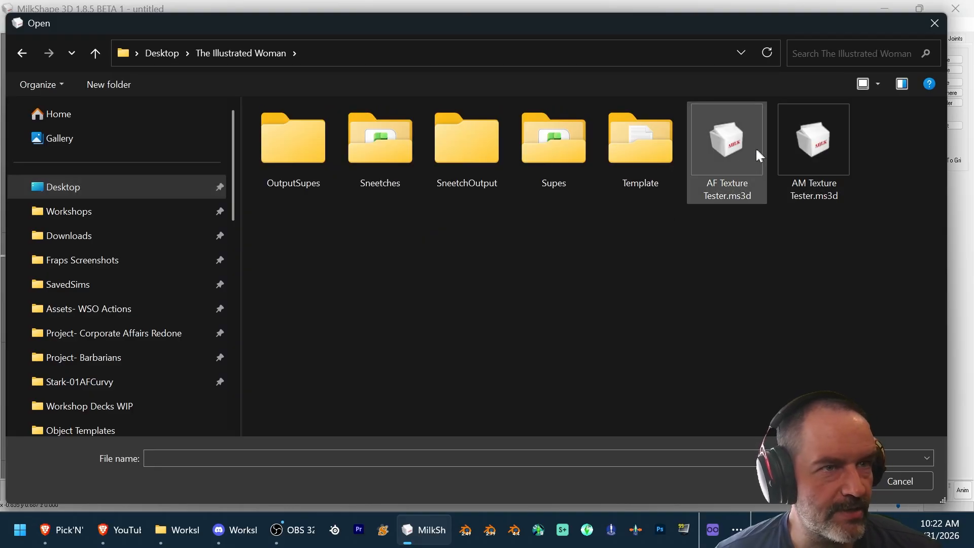
{"action": "left_click", "coordinate": [803, 153]}
{"action": "double_click", "coordinate": [801, 152]}
Step: Set the 3D view to Textured and turn off the coloured display of the model's groups
{"action": "left_click_drag", "start_coordinate": [704, 307], "coordinate": [717, 325]}
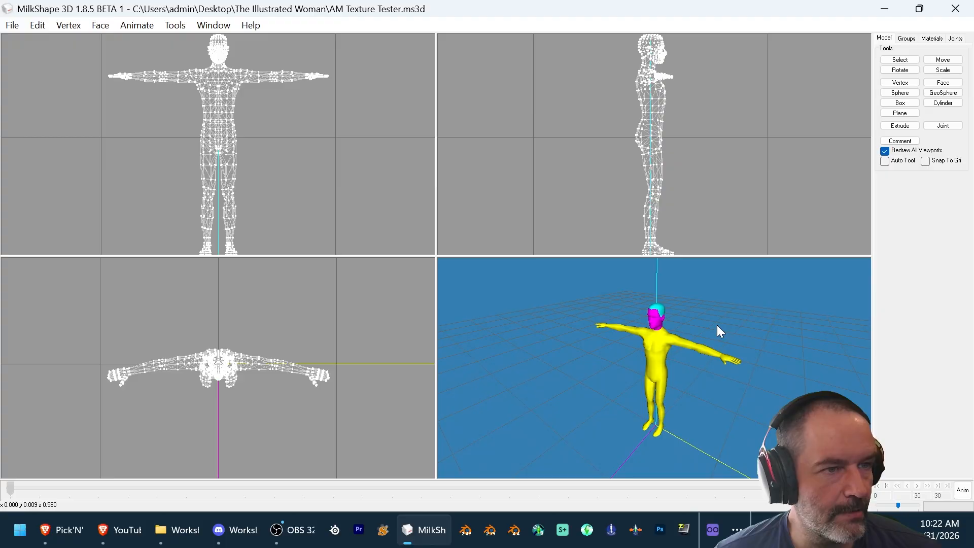
{"action": "right_click", "coordinate": [717, 325]}
{"action": "left_click", "coordinate": [775, 158]}
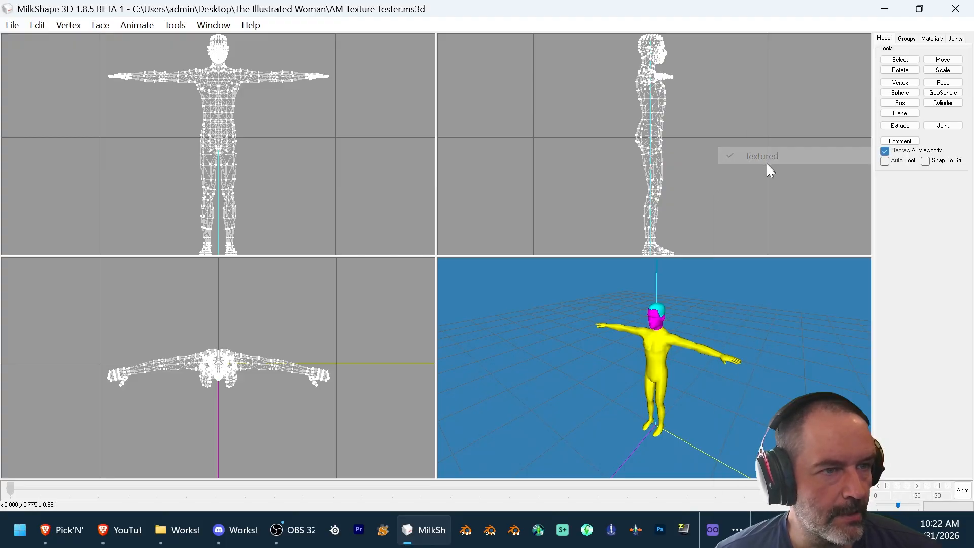
{"action": "right_click", "coordinate": [738, 284]}
{"action": "left_click", "coordinate": [766, 181]}
{"action": "mouse_move", "coordinate": [760, 299]}
{"action": "left_mouse_down"}
{"action": "mouse_move", "coordinate": [757, 321]}
{"action": "mouse_move", "coordinate": [711, 311]}
{"action": "mouse_move", "coordinate": [701, 258]}
{"action": "mouse_move", "coordinate": [647, 267]}
{"action": "mouse_move", "coordinate": [729, 276]}
{"action": "mouse_move", "coordinate": [693, 283]}
{"action": "mouse_move", "coordinate": [746, 294]}
{"action": "mouse_move", "coordinate": [745, 315]}
{"action": "mouse_move", "coordinate": [774, 311]}
{"action": "left_mouse_up"}
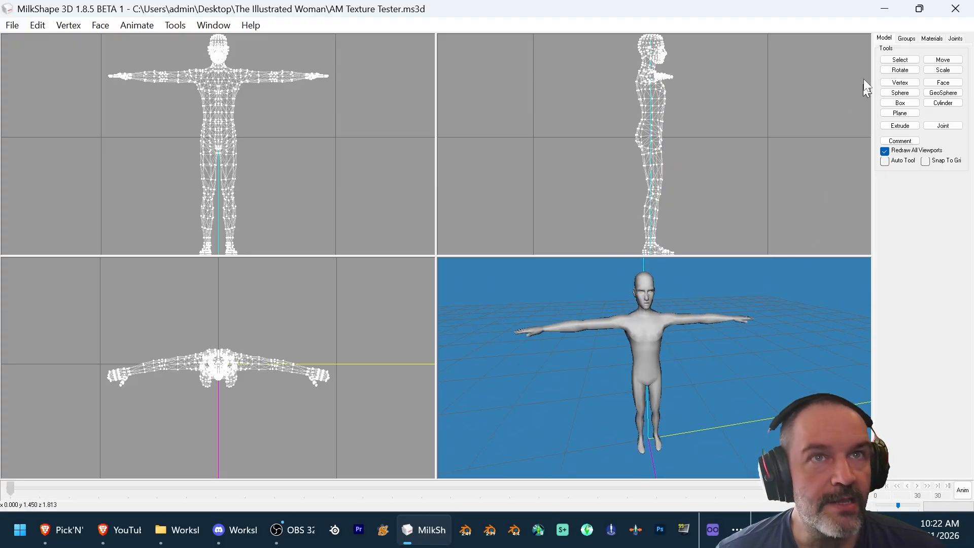
Step: Check the model's groups and create three new materials
{"action": "left_click", "coordinate": [906, 39]}
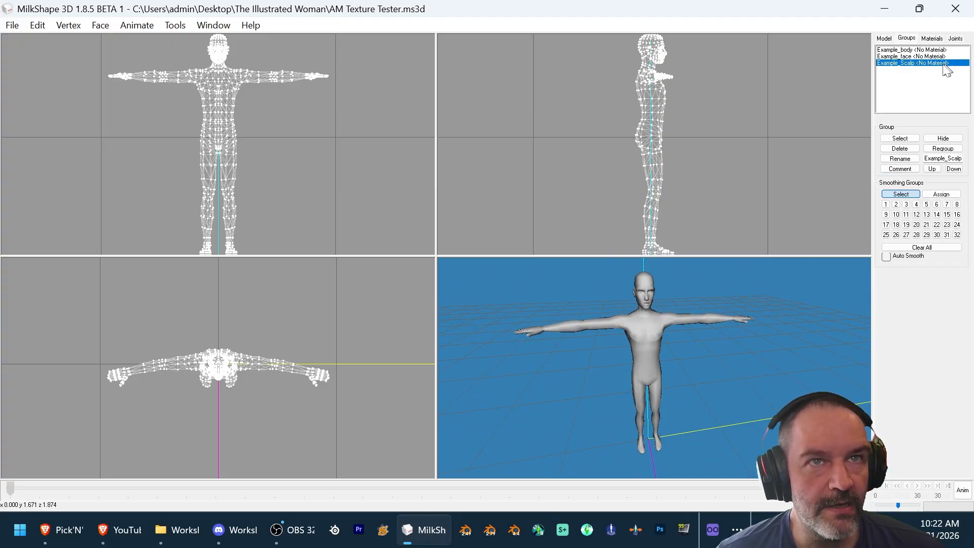
{"action": "left_click", "coordinate": [932, 39]}
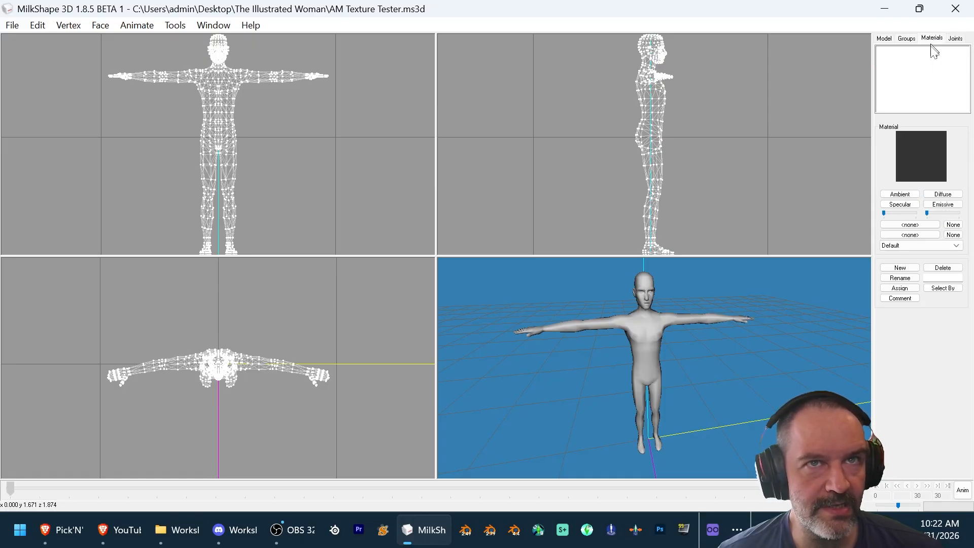
{"action": "left_click", "coordinate": [900, 268]}
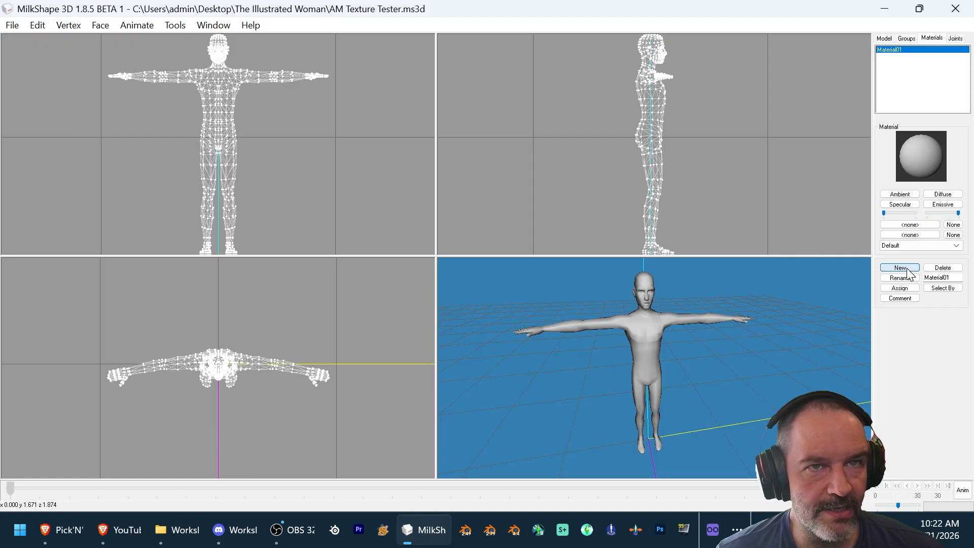
{"action": "left_click", "coordinate": [907, 270]}
{"action": "left_click", "coordinate": [907, 270]}
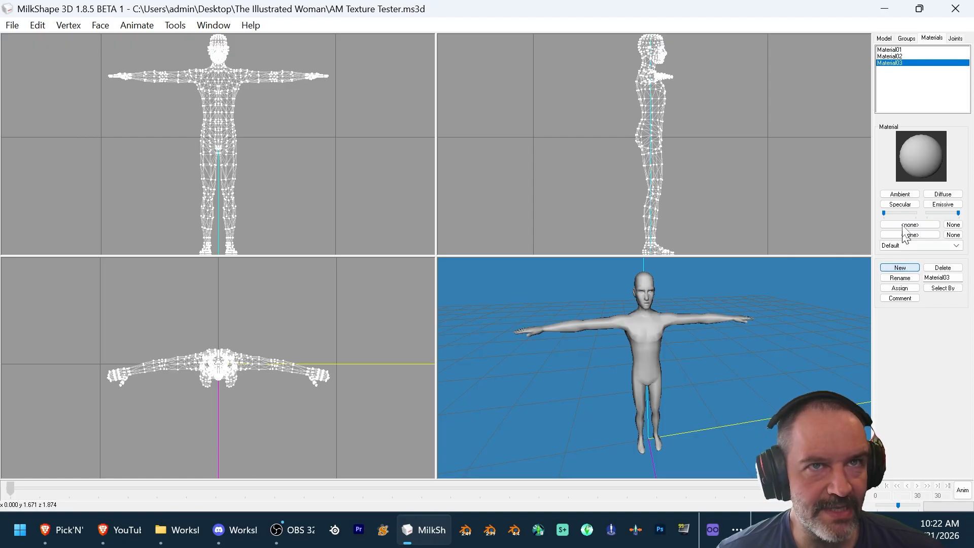
Step: Load Texture Test- Face.png from The Illustrated Woman folder into the first material and rename that material face
{"action": "left_click", "coordinate": [888, 50]}
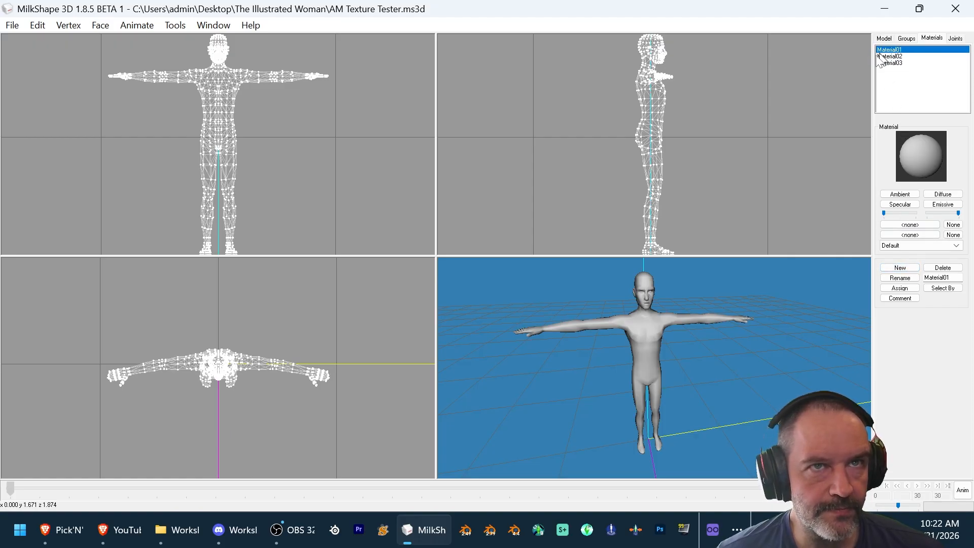
{"action": "left_click", "coordinate": [912, 225]}
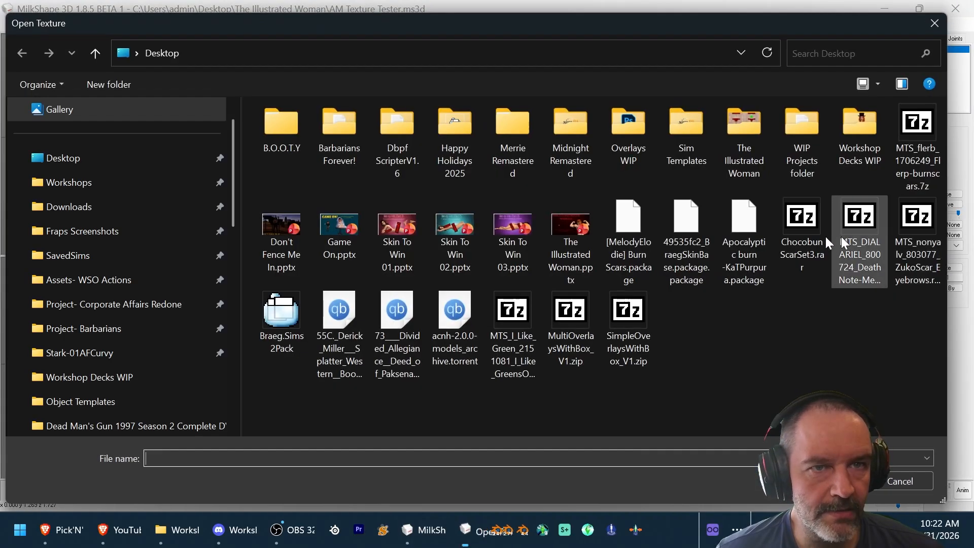
{"action": "double_click", "coordinate": [722, 139]}
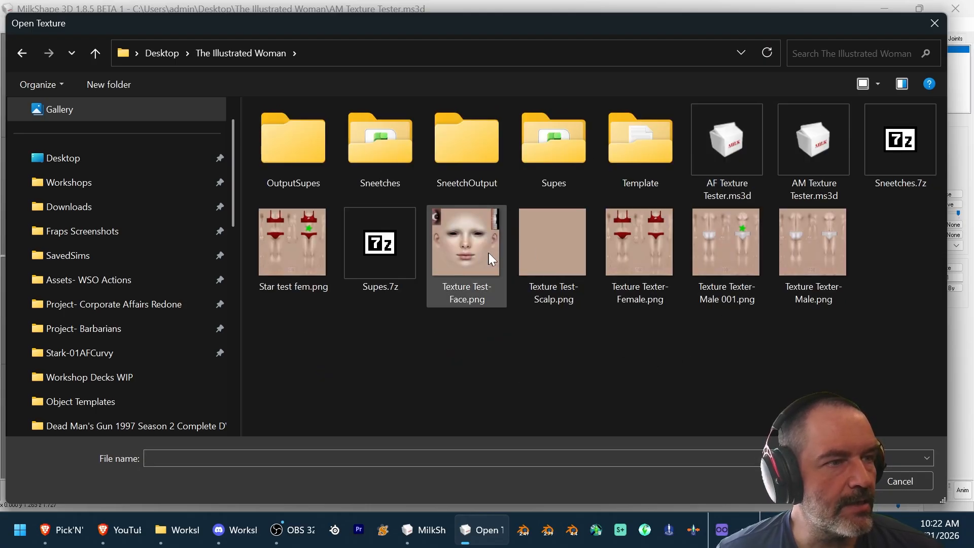
{"action": "double_click", "coordinate": [476, 257]}
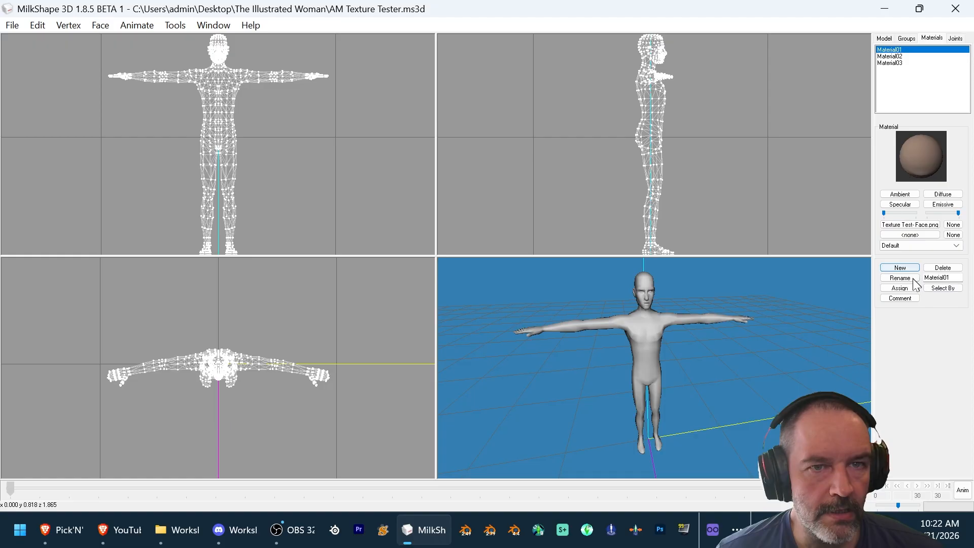
{"action": "left_click_drag", "start_coordinate": [952, 277], "coordinate": [859, 285]}
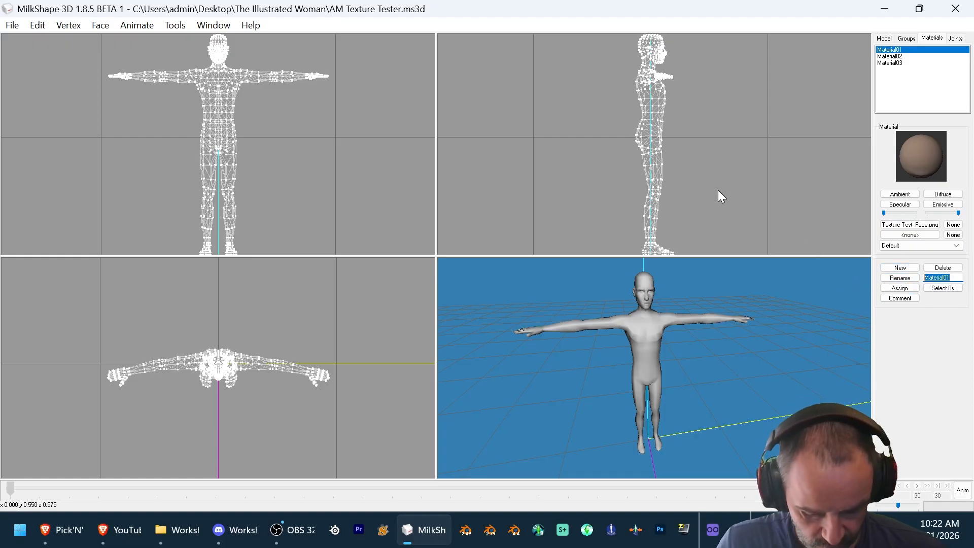
{"action": "type", "text": "face"}
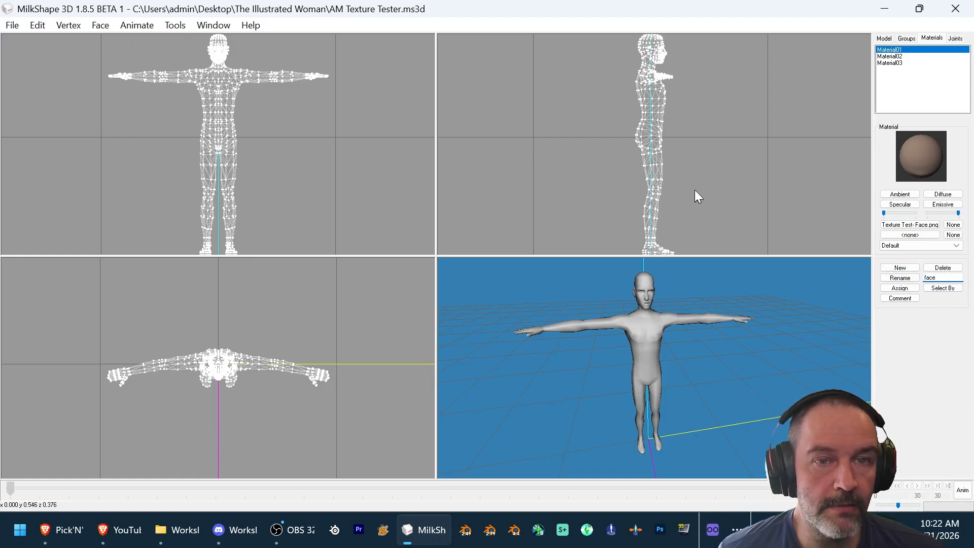
{"action": "left_click", "coordinate": [902, 280]}
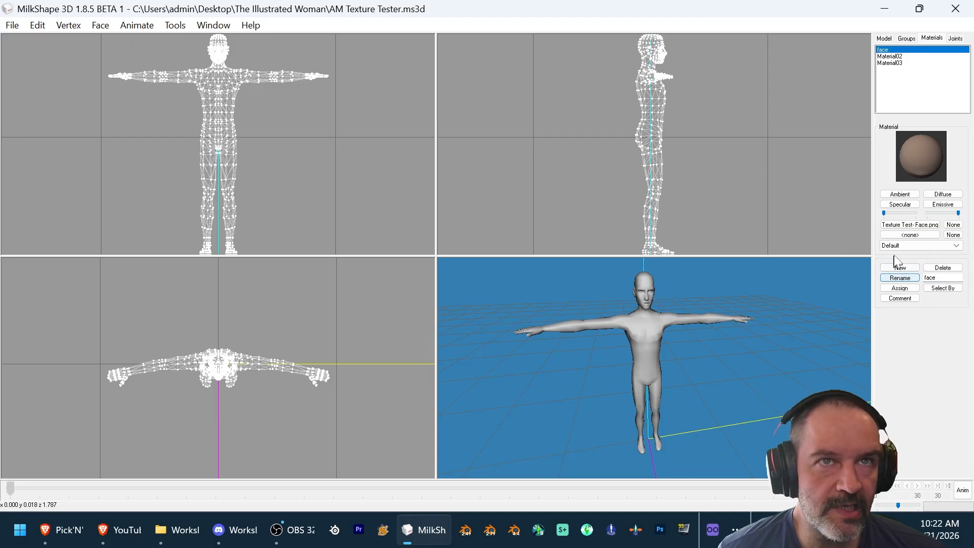
Step: Load Texture Test- Scalp.png into the second material and rename that material scalp
{"action": "left_click", "coordinate": [890, 56]}
{"action": "left_click", "coordinate": [910, 224]}
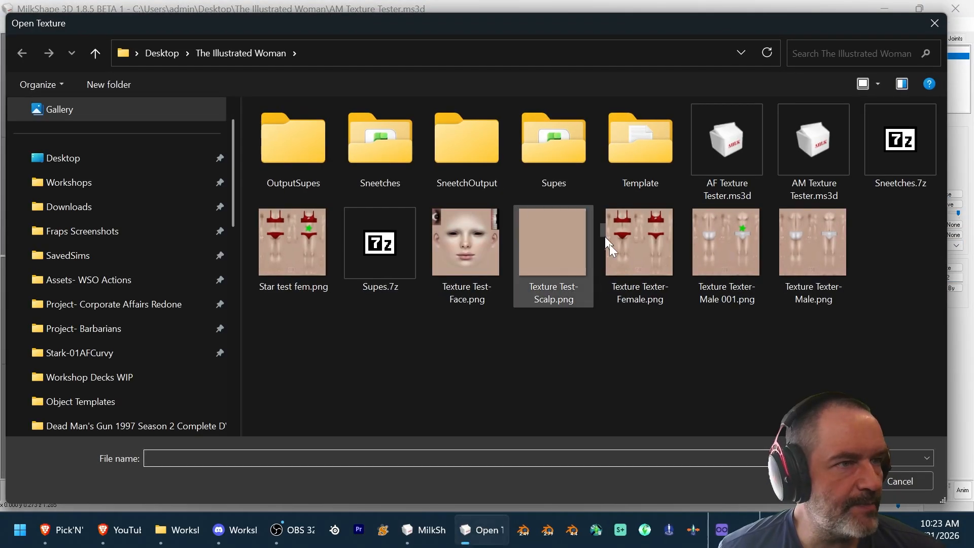
{"action": "double_click", "coordinate": [548, 257]}
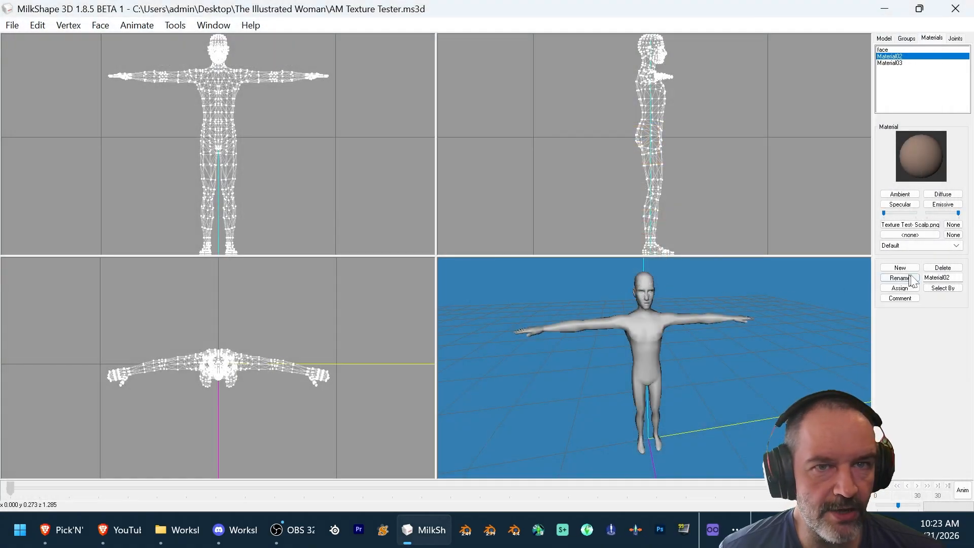
{"action": "left_click", "coordinate": [901, 278]}
{"action": "type", "text": "s"}
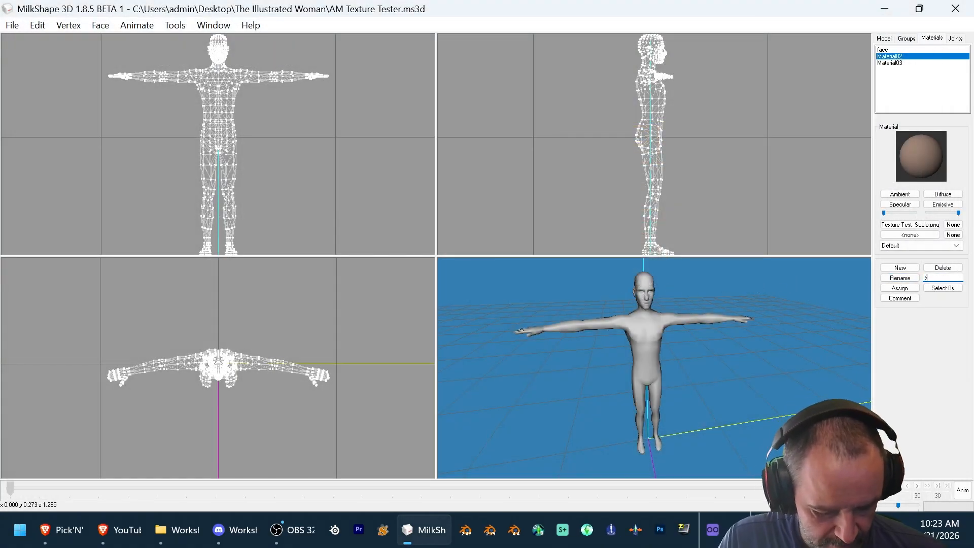
{"action": "type", "text": "calp"}
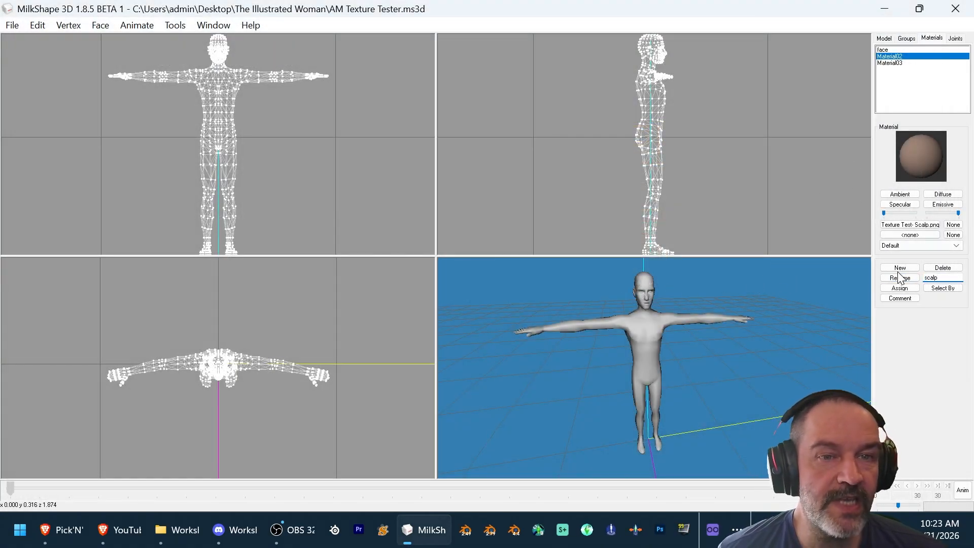
{"action": "left_click", "coordinate": [901, 278]}
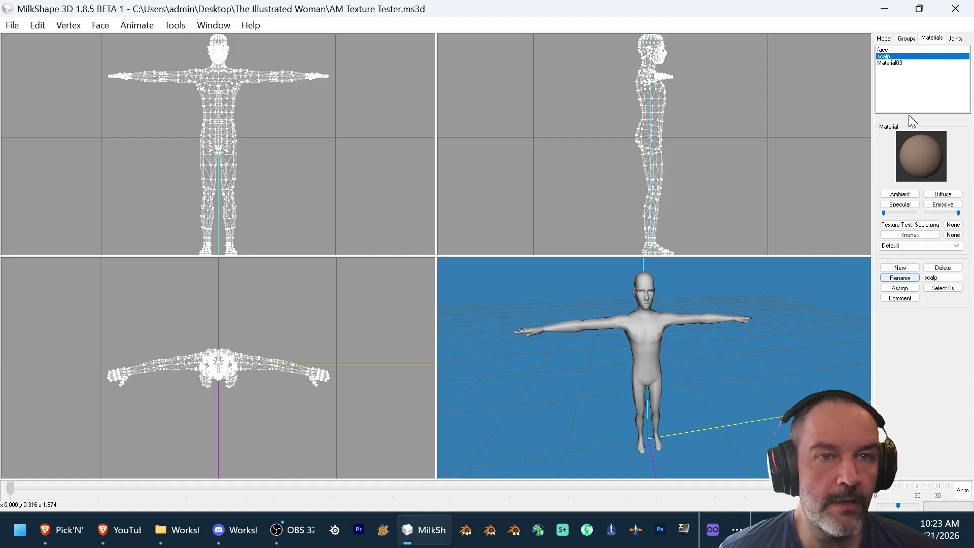
Step: Load Texture Texter- Male.png as the texture of the third material
{"action": "left_click", "coordinate": [894, 63]}
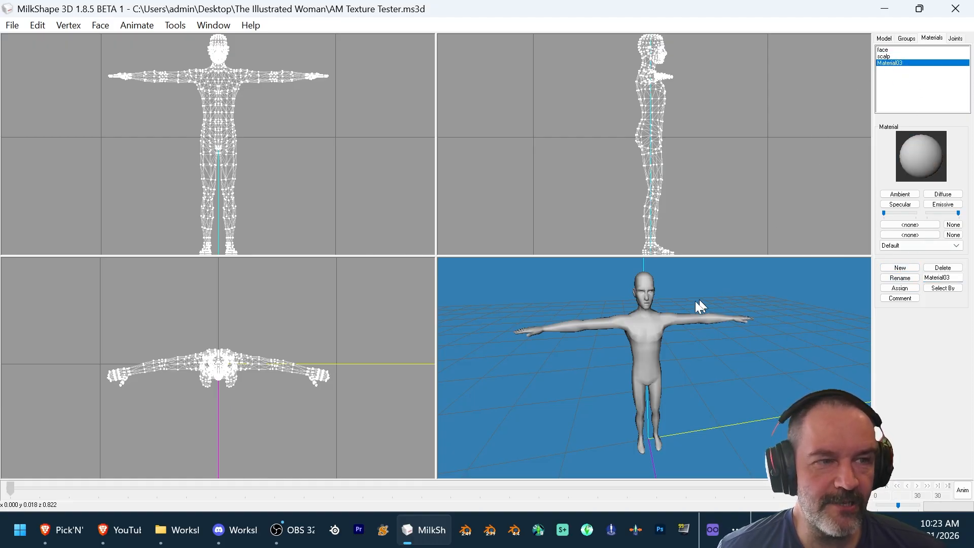
{"action": "left_click_drag", "start_coordinate": [677, 321], "coordinate": [679, 326]}
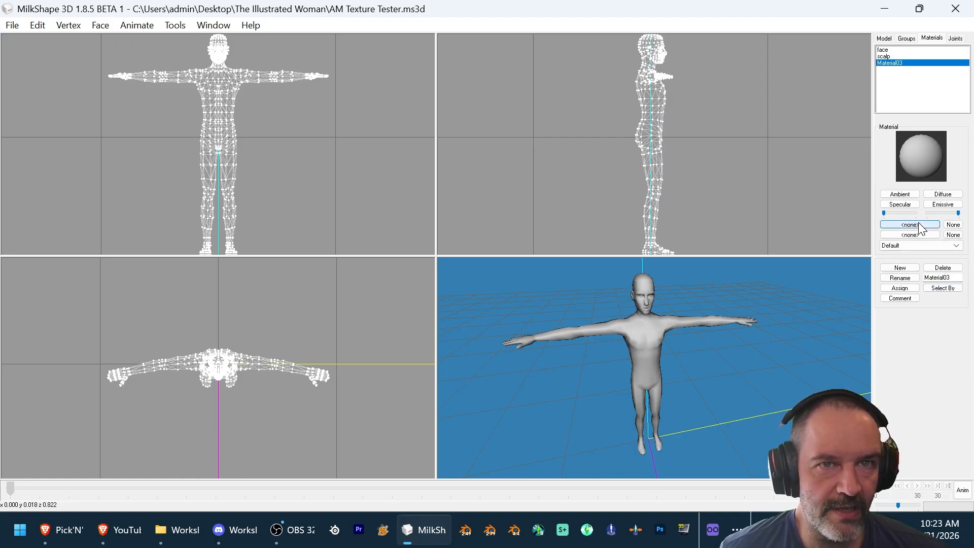
{"action": "left_click_drag", "start_coordinate": [744, 293], "coordinate": [735, 298]}
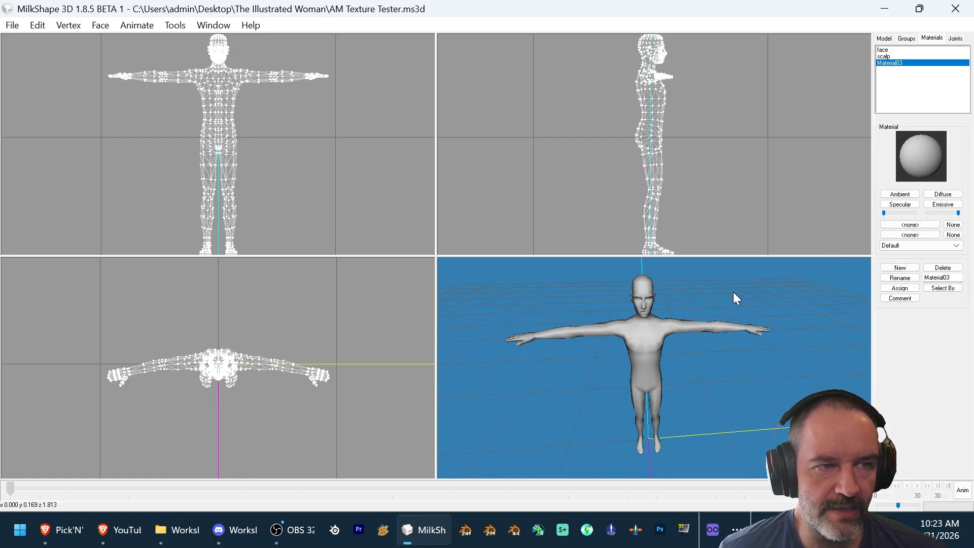
{"action": "left_click", "coordinate": [911, 232]}
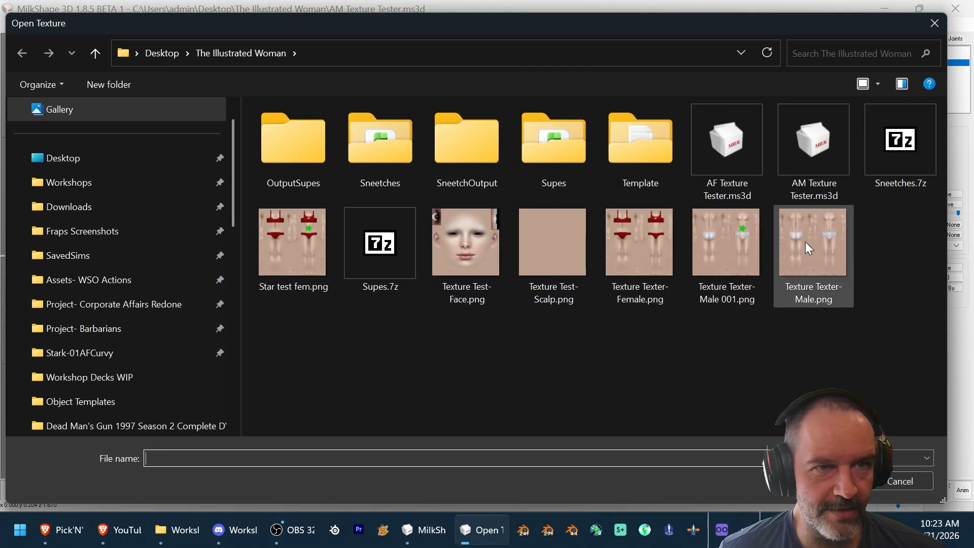
{"action": "left_click", "coordinate": [808, 258]}
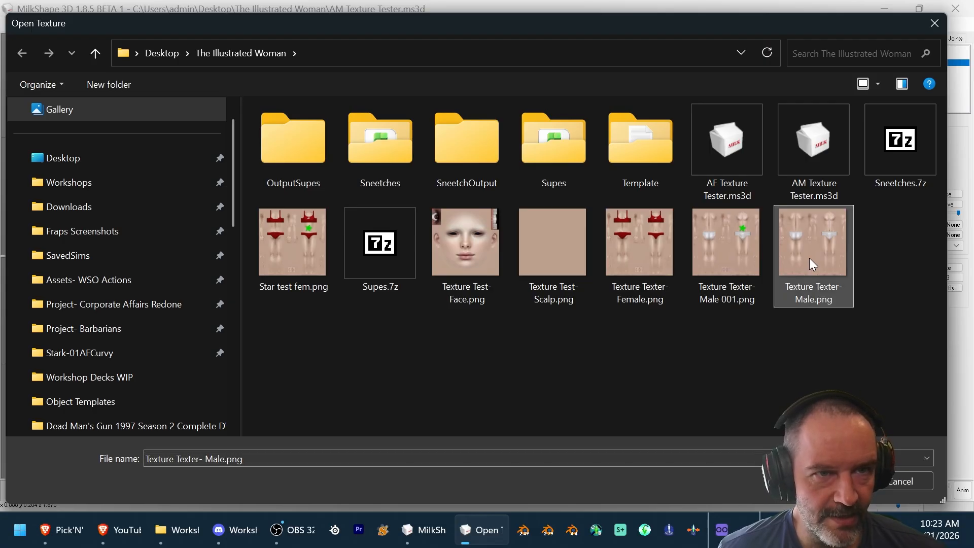
{"action": "double_click", "coordinate": [808, 254]}
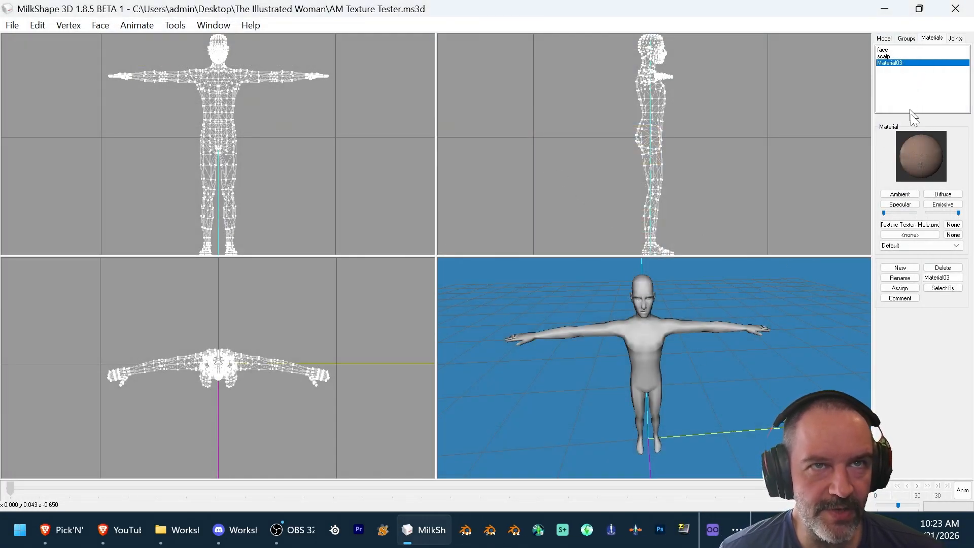
Step: Rename the third material body
{"action": "double_click", "coordinate": [944, 277]}
{"action": "type", "text": "b"}
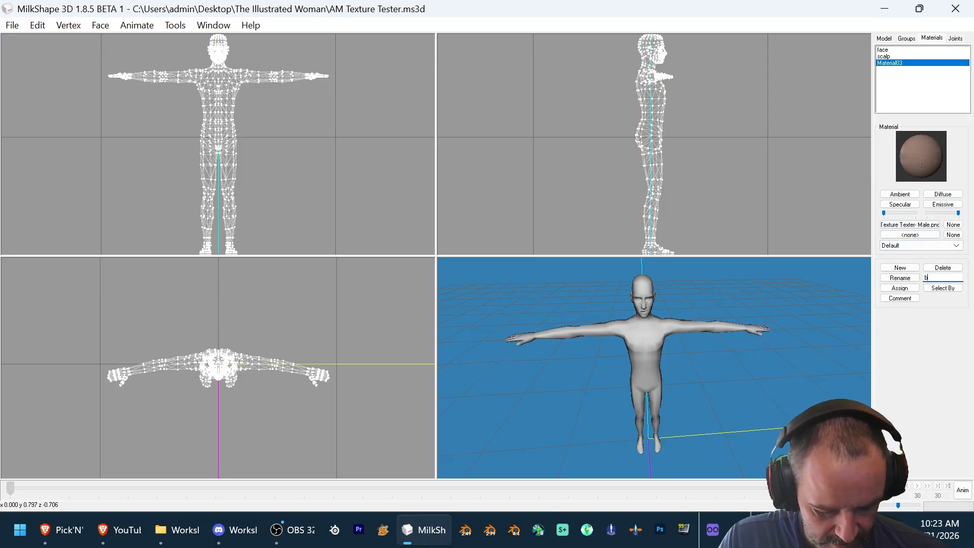
{"action": "type", "text": "ody"}
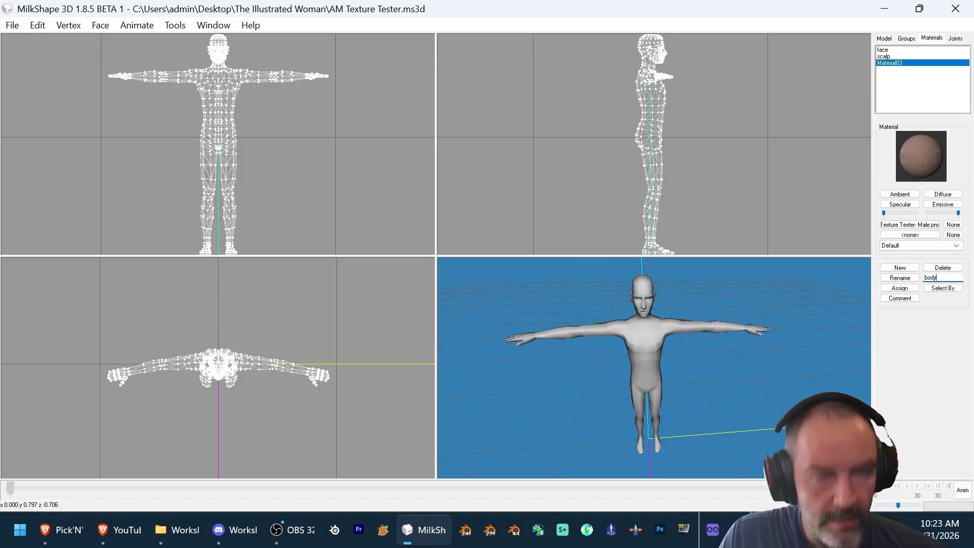
{"action": "left_click", "coordinate": [916, 278]}
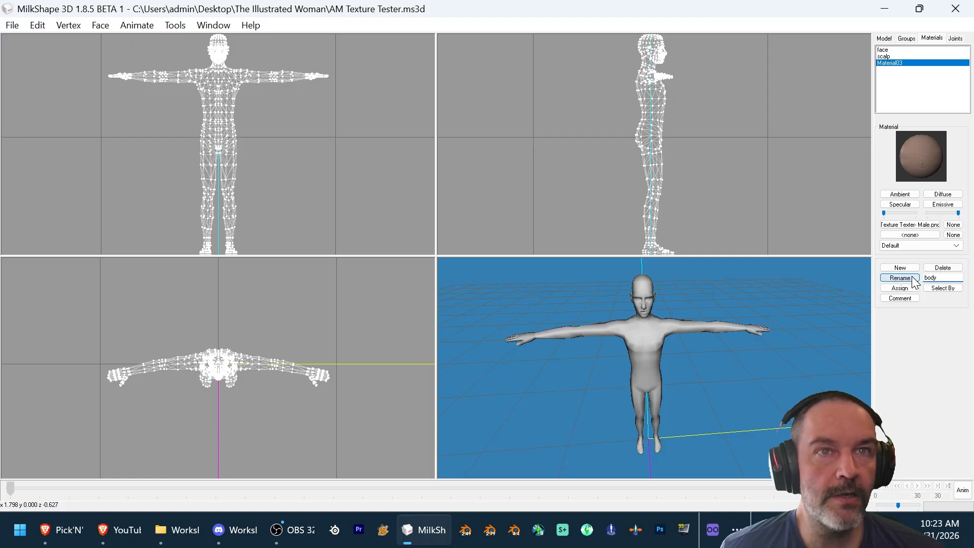
Step: Select only the Example_body group's geometry and assign the body material to it
{"action": "left_click", "coordinate": [906, 38]}
{"action": "left_click", "coordinate": [913, 50]}
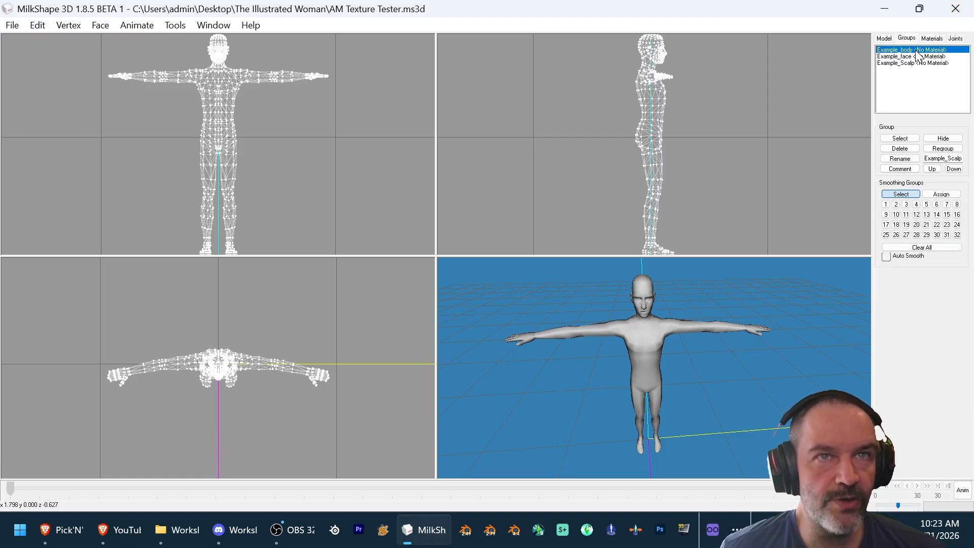
{"action": "left_click", "coordinate": [900, 139]}
{"action": "left_click", "coordinate": [932, 41]}
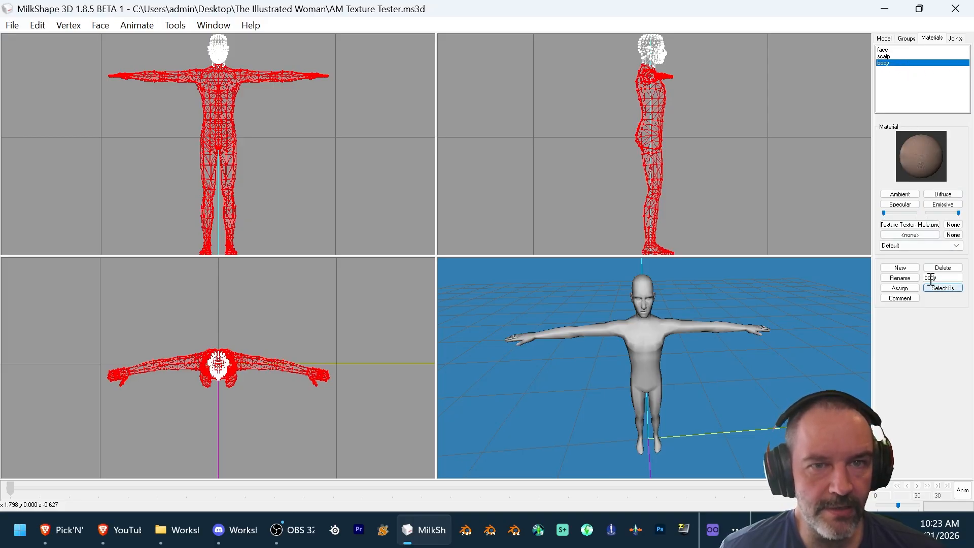
{"action": "left_click", "coordinate": [900, 288]}
{"action": "left_click_drag", "start_coordinate": [818, 345], "coordinate": [772, 351]}
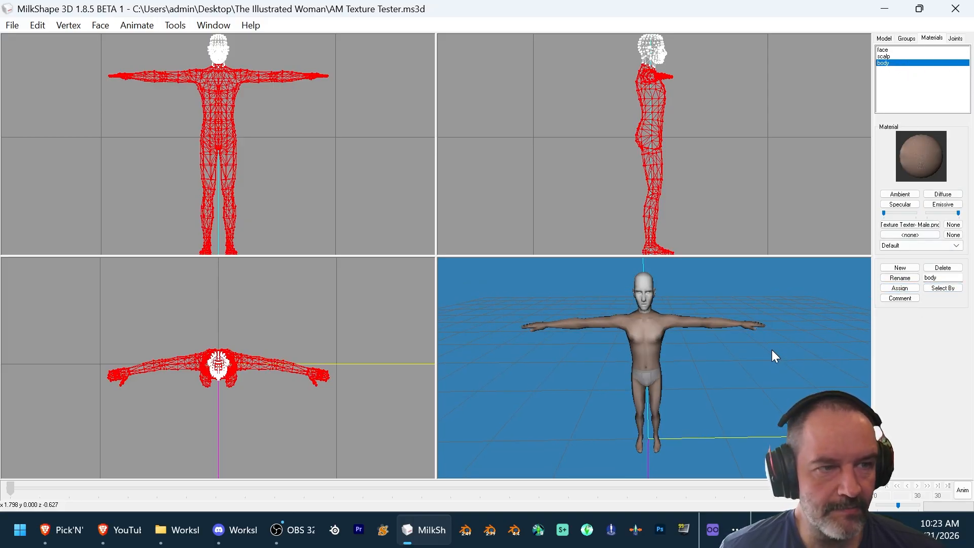
Step: Deselect the body group, select the Example_face group's geometry and assign the face material to it
{"action": "left_click", "coordinate": [908, 38]}
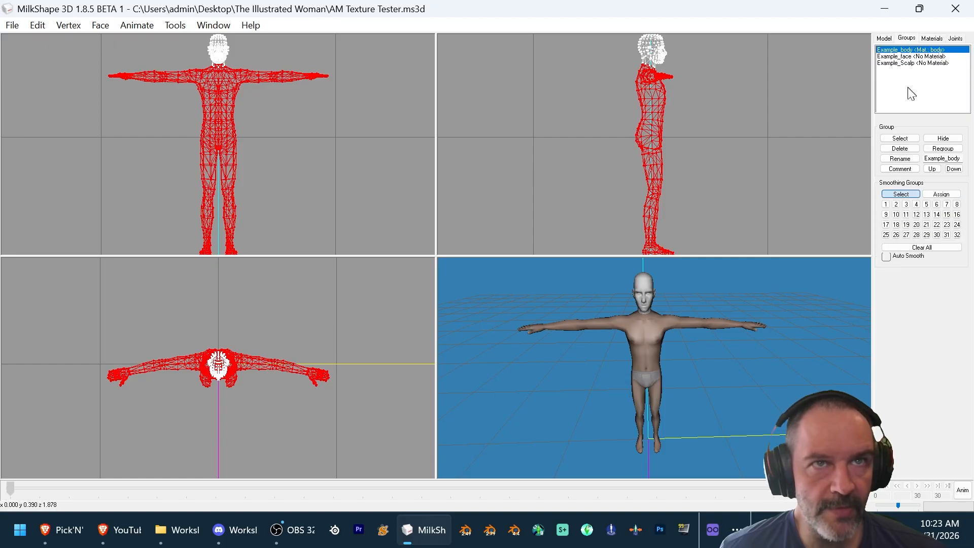
{"action": "left_click", "coordinate": [900, 138]}
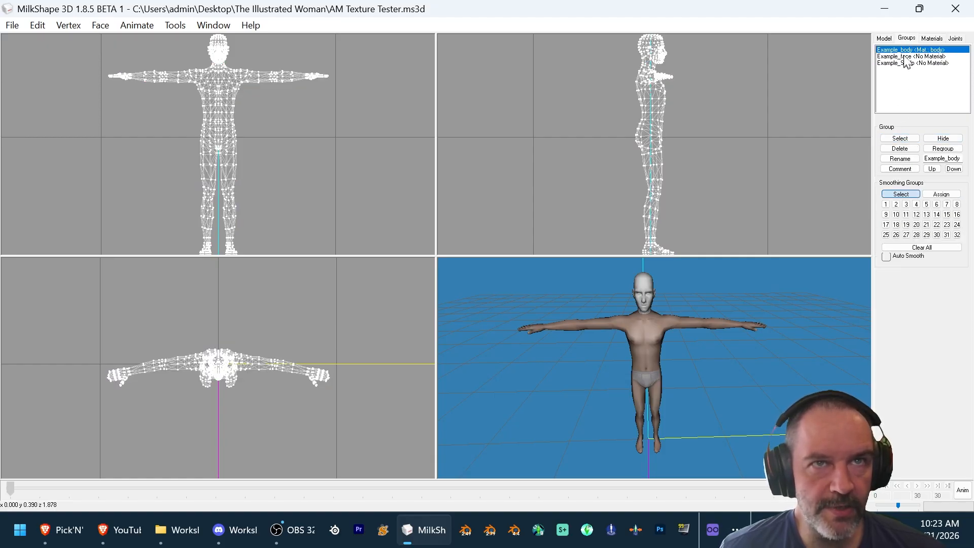
{"action": "left_click", "coordinate": [906, 56]}
{"action": "left_click", "coordinate": [900, 138]}
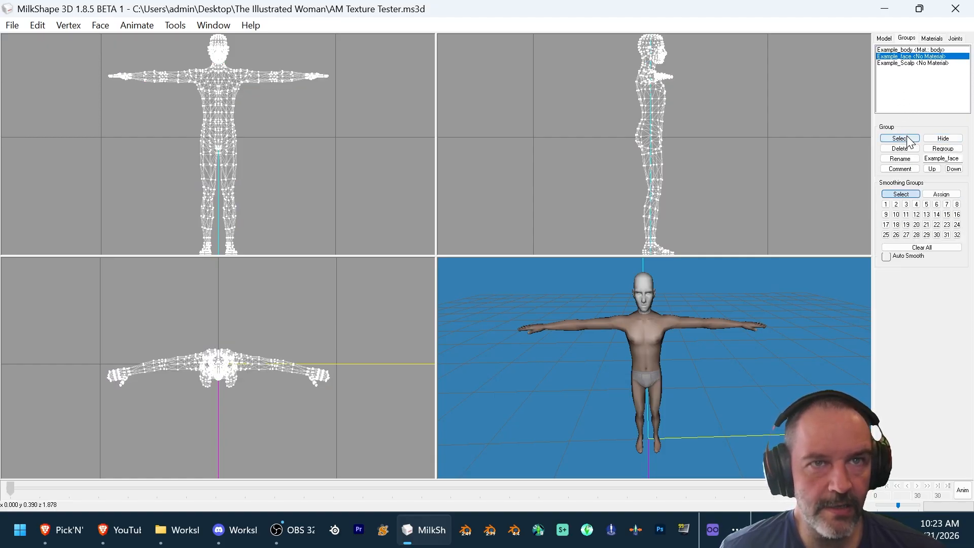
{"action": "left_click", "coordinate": [930, 38]}
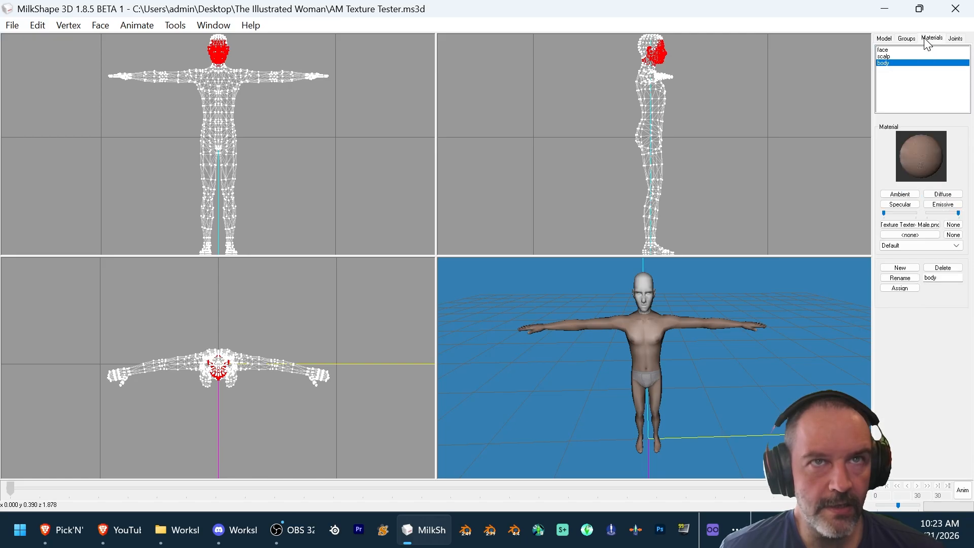
{"action": "left_click", "coordinate": [887, 50]}
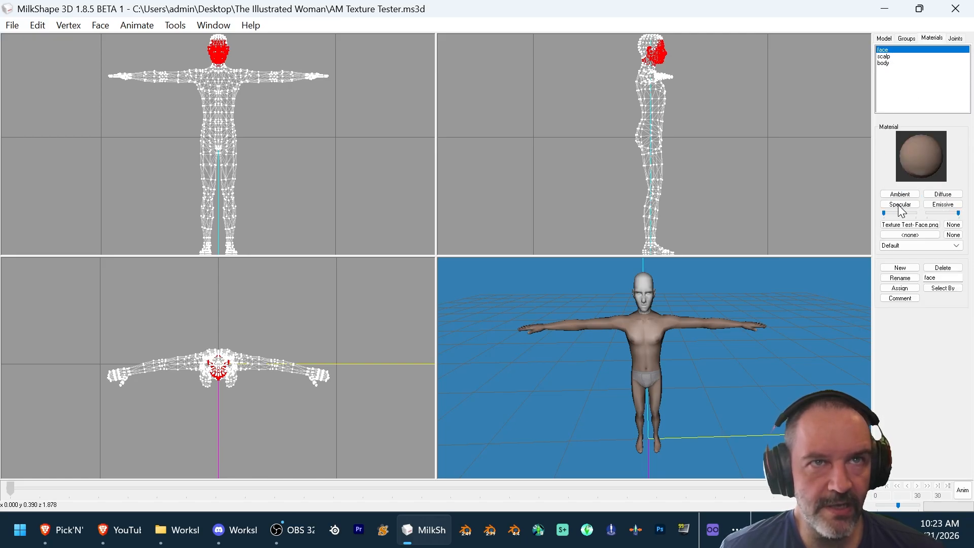
{"action": "left_click", "coordinate": [900, 288]}
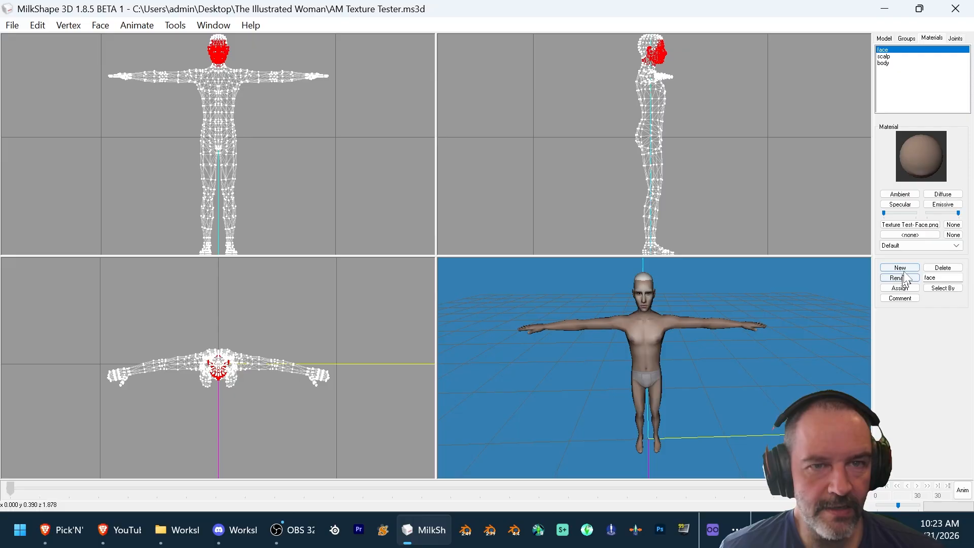
Step: Deselect the face group, select the Example_Scalp group's geometry and assign the scalp material to it
{"action": "left_click", "coordinate": [907, 39]}
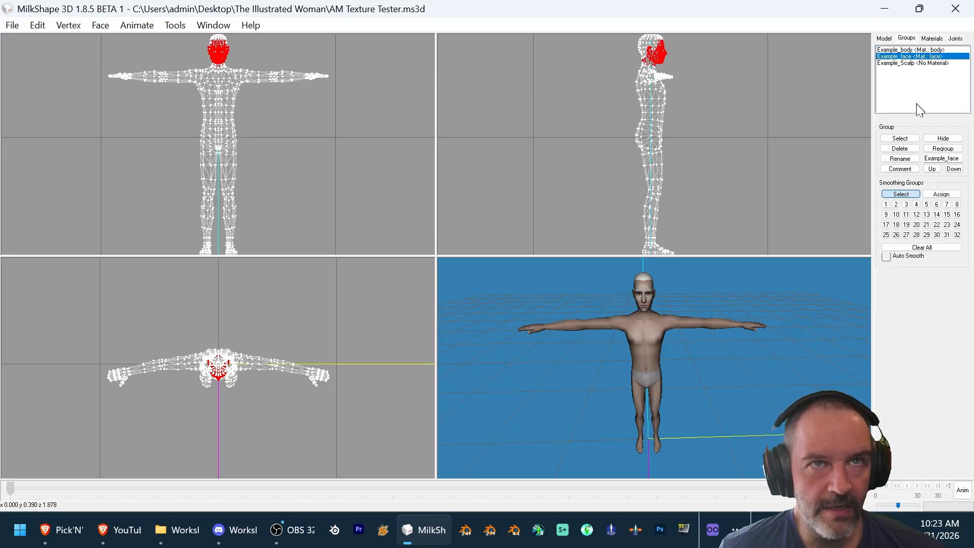
{"action": "left_click", "coordinate": [905, 139]}
{"action": "left_click", "coordinate": [913, 63]}
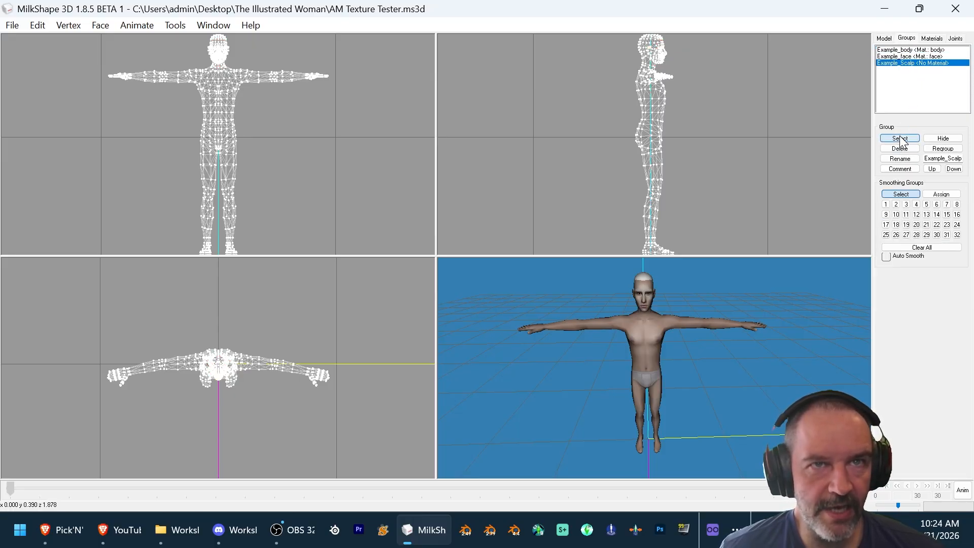
{"action": "left_click", "coordinate": [900, 142]}
{"action": "left_click", "coordinate": [933, 39]}
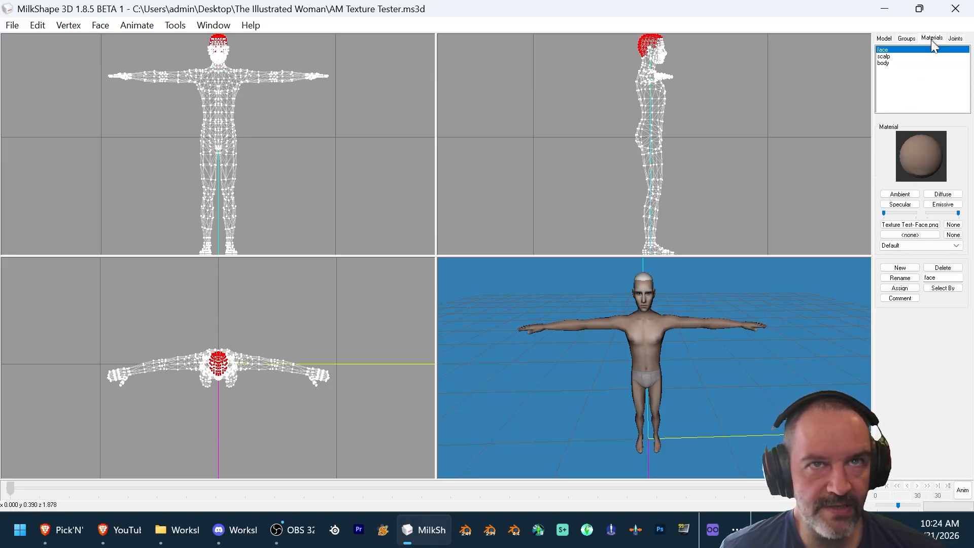
{"action": "left_click", "coordinate": [887, 57]}
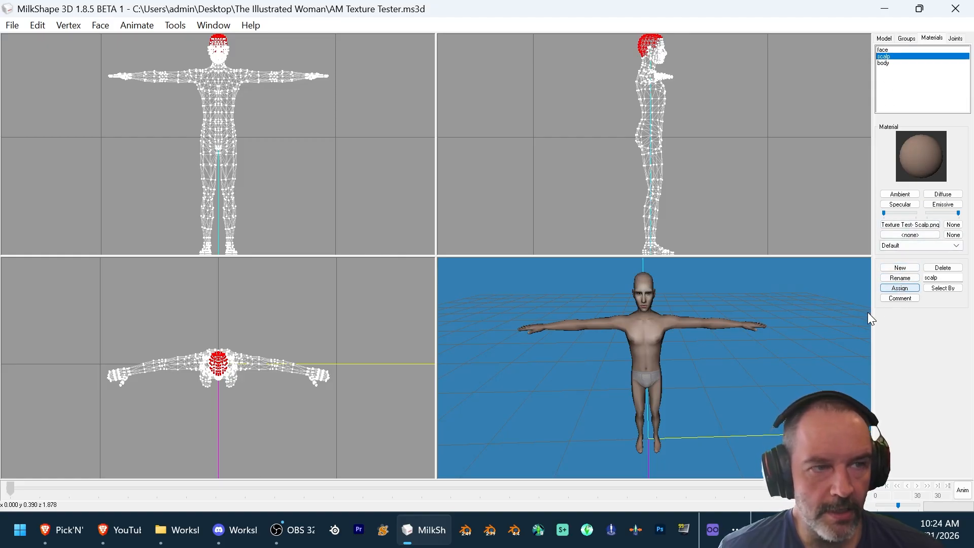
Step: Replace the body material's texture with Texture Texter- Male 001.png from The Illustrated Woman folder
{"action": "left_click_drag", "start_coordinate": [710, 293], "coordinate": [735, 290]}
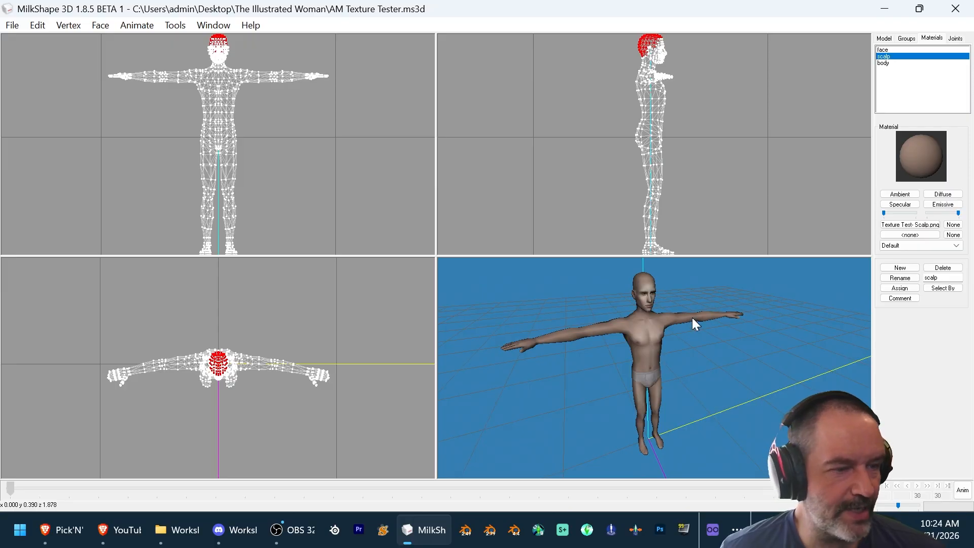
{"action": "mouse_move", "coordinate": [697, 401]}
{"action": "left_mouse_down"}
{"action": "mouse_move", "coordinate": [657, 409]}
{"action": "mouse_move", "coordinate": [677, 415]}
{"action": "mouse_move", "coordinate": [684, 394]}
{"action": "left_mouse_up"}
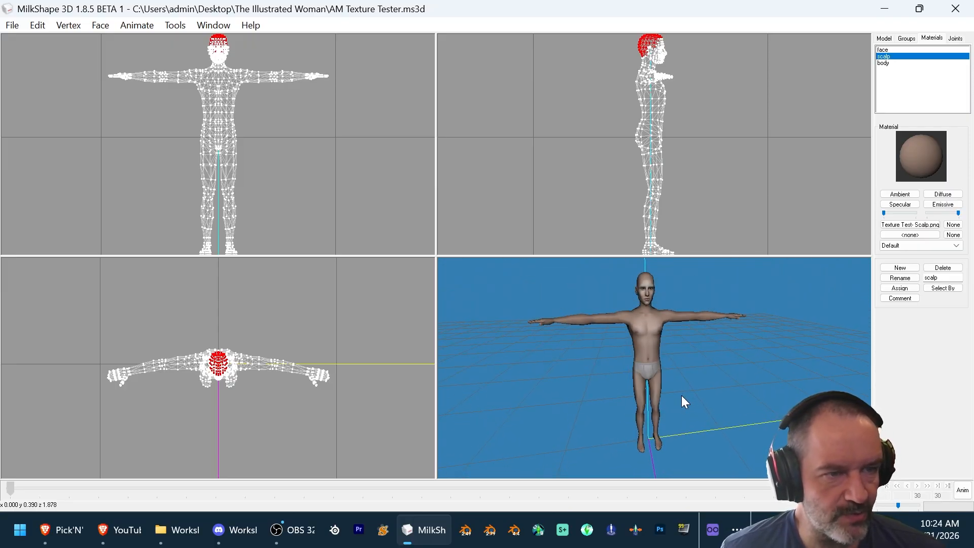
{"action": "scroll", "coordinate": [680, 395], "scroll_direction": "up", "scroll_amount": 5}
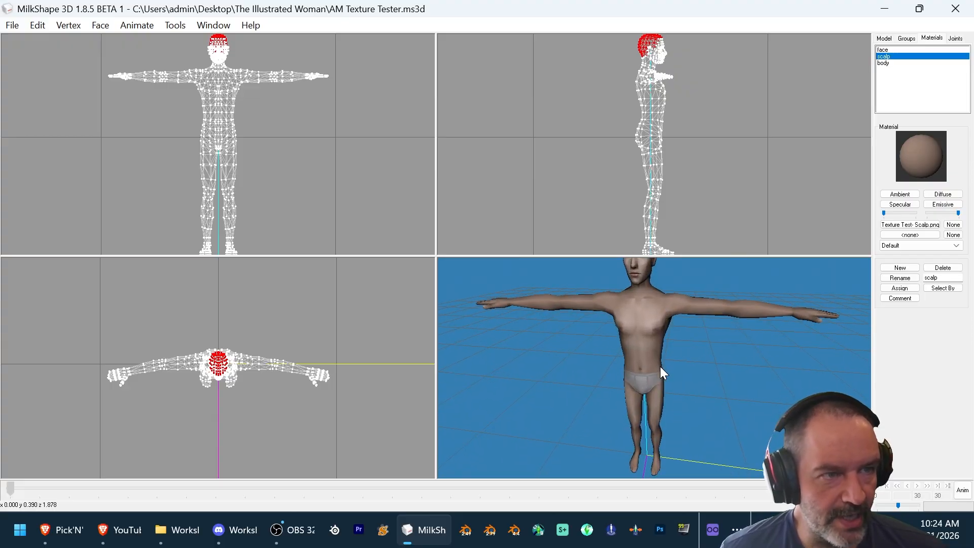
{"action": "left_click_drag", "start_coordinate": [661, 371], "coordinate": [678, 387]}
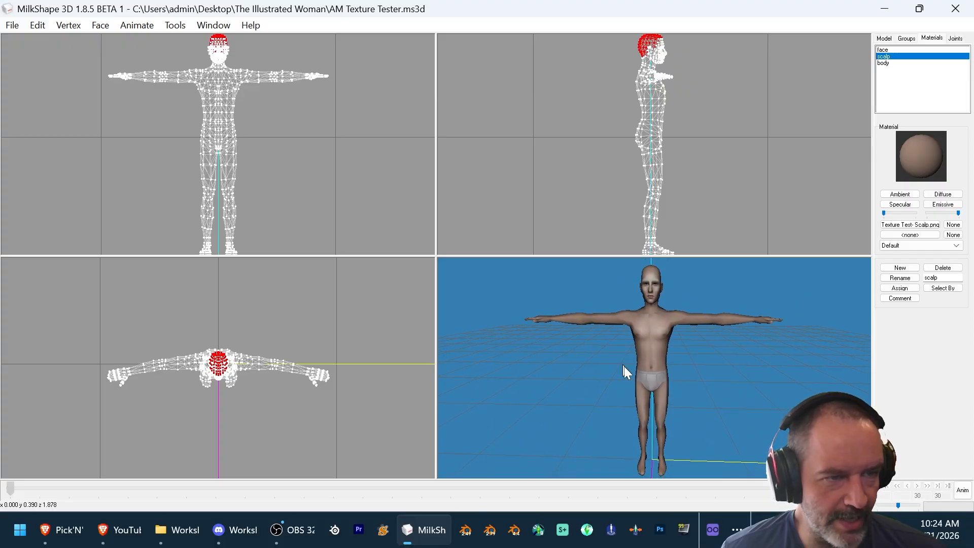
{"action": "left_click_drag", "start_coordinate": [665, 334], "coordinate": [681, 341]}
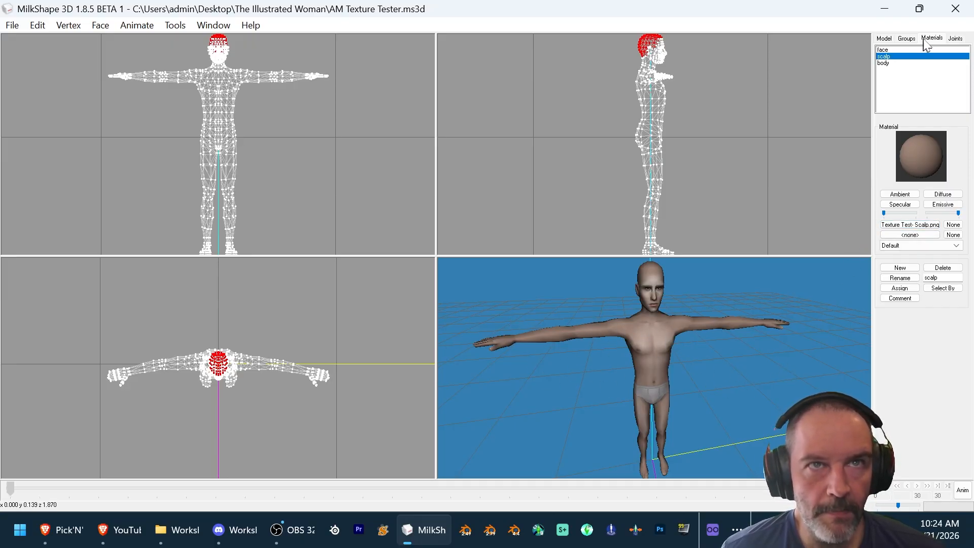
{"action": "left_click", "coordinate": [900, 64]}
{"action": "left_click", "coordinate": [910, 225]}
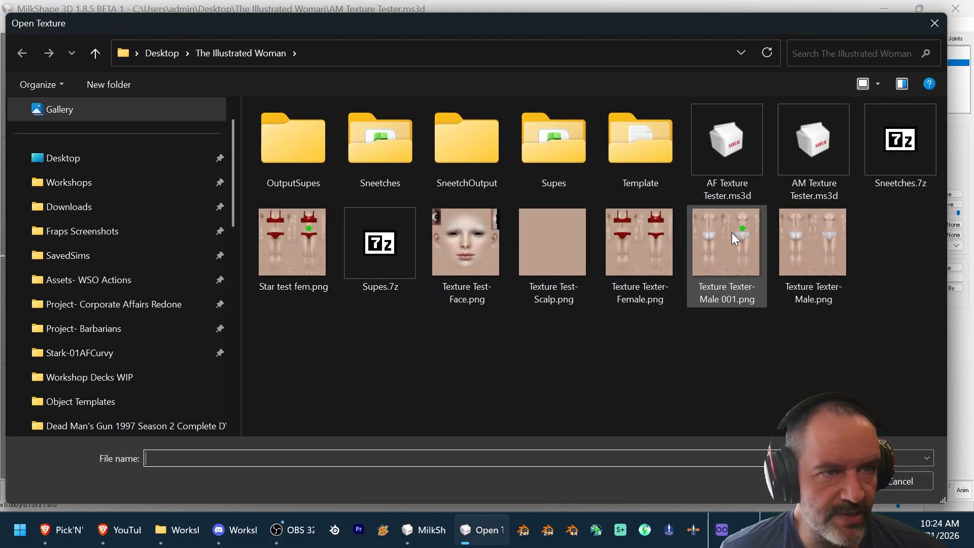
{"action": "double_click", "coordinate": [724, 251]}
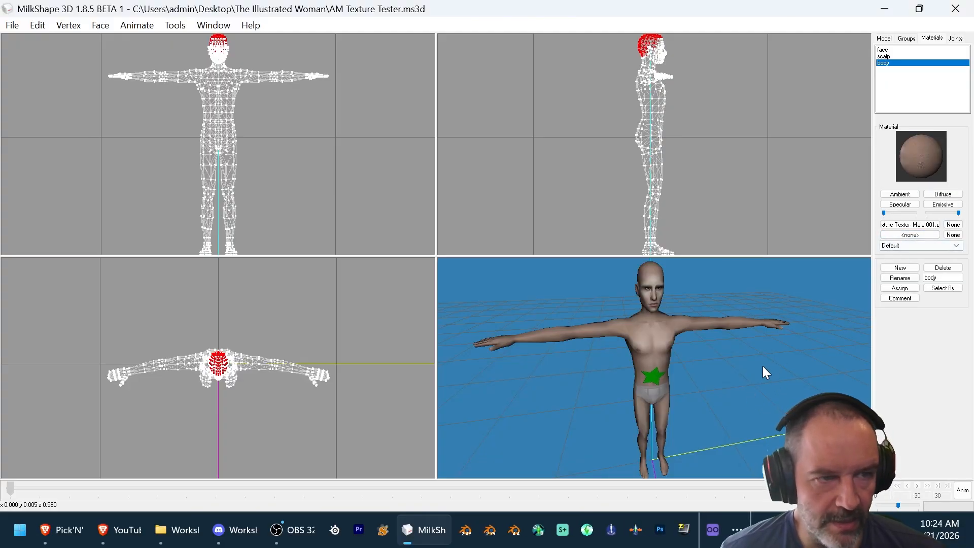
Step: Examine the star overlay on the male body in an enlarged 3D view, and restore the four-viewport layout
{"action": "mouse_move", "coordinate": [763, 366]}
{"action": "left_mouse_down"}
{"action": "mouse_move", "coordinate": [724, 349]}
{"action": "mouse_move", "coordinate": [698, 352]}
{"action": "mouse_move", "coordinate": [766, 354]}
{"action": "mouse_move", "coordinate": [741, 354]}
{"action": "mouse_move", "coordinate": [750, 335]}
{"action": "mouse_move", "coordinate": [753, 363]}
{"action": "left_mouse_up"}
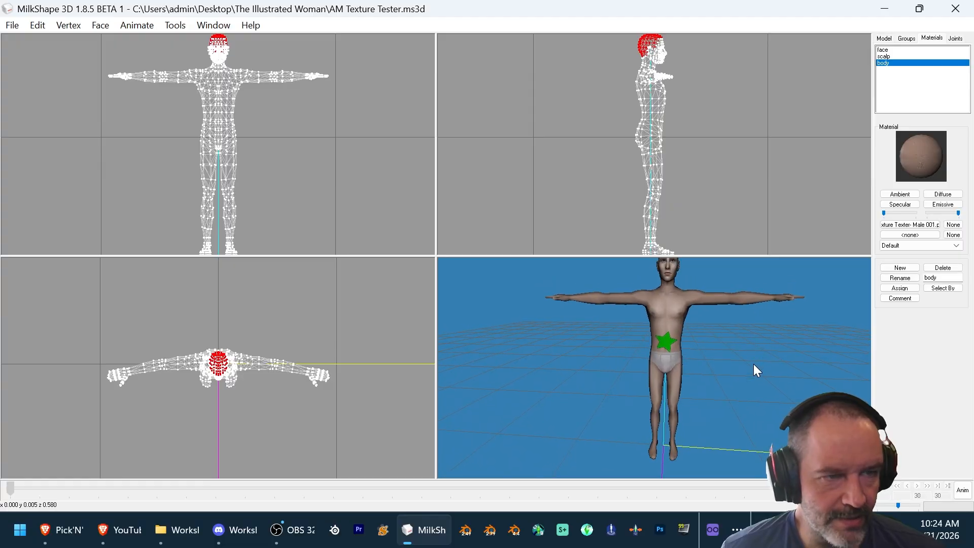
{"action": "right_click", "coordinate": [753, 364]}
{"action": "left_click", "coordinate": [804, 501]}
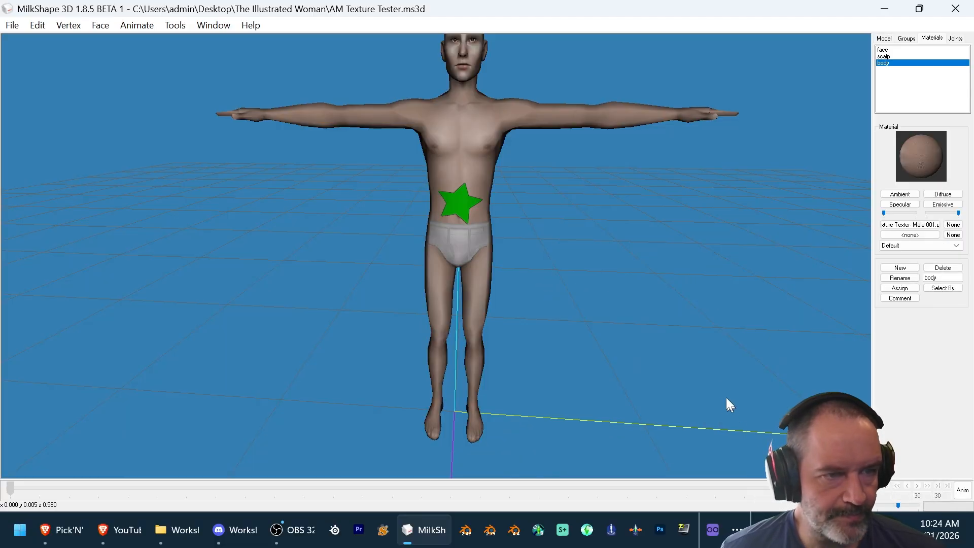
{"action": "left_click_drag", "start_coordinate": [679, 347], "coordinate": [517, 249]}
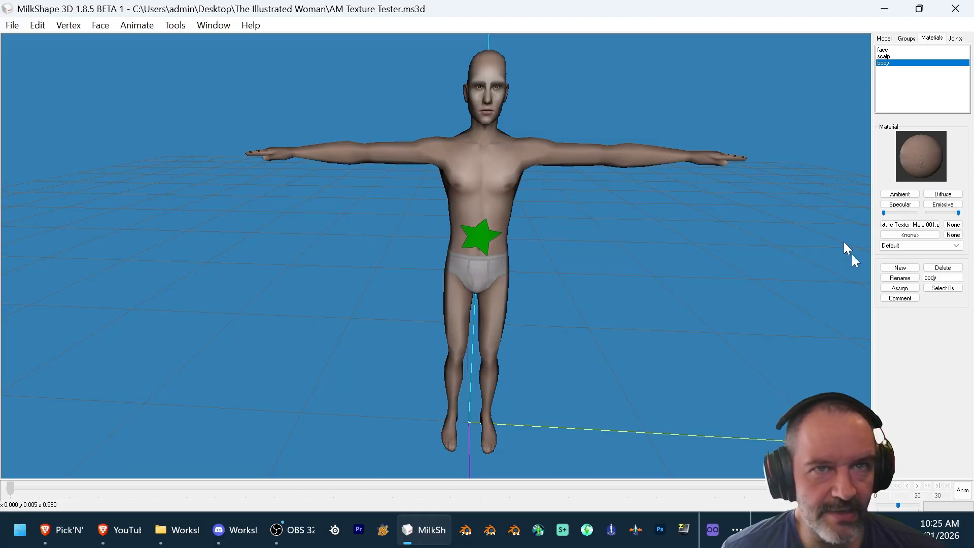
{"action": "right_click", "coordinate": [782, 94]}
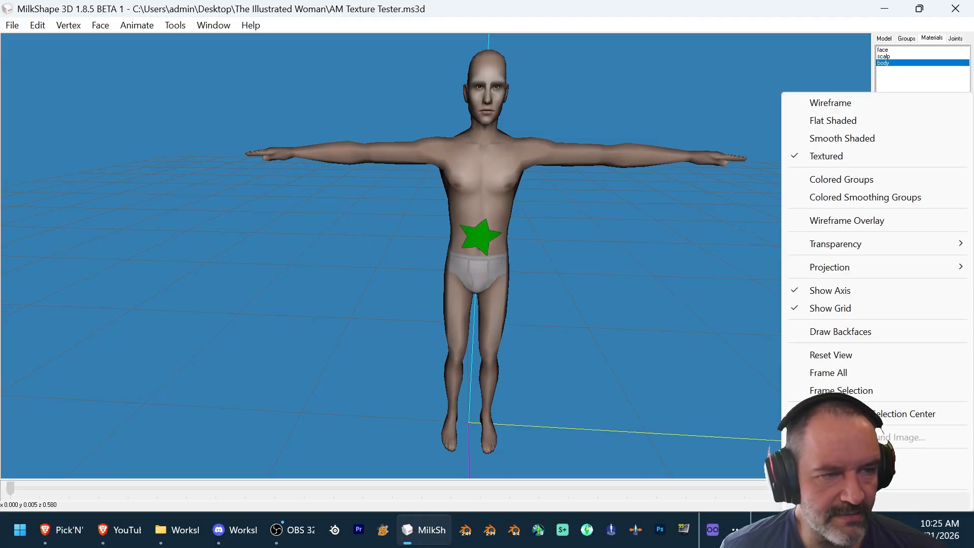
{"action": "left_click", "coordinate": [827, 501]}
{"action": "mouse_move", "coordinate": [759, 368]}
{"action": "left_mouse_down"}
{"action": "mouse_move", "coordinate": [675, 363]}
{"action": "mouse_move", "coordinate": [745, 373]}
{"action": "left_mouse_up"}
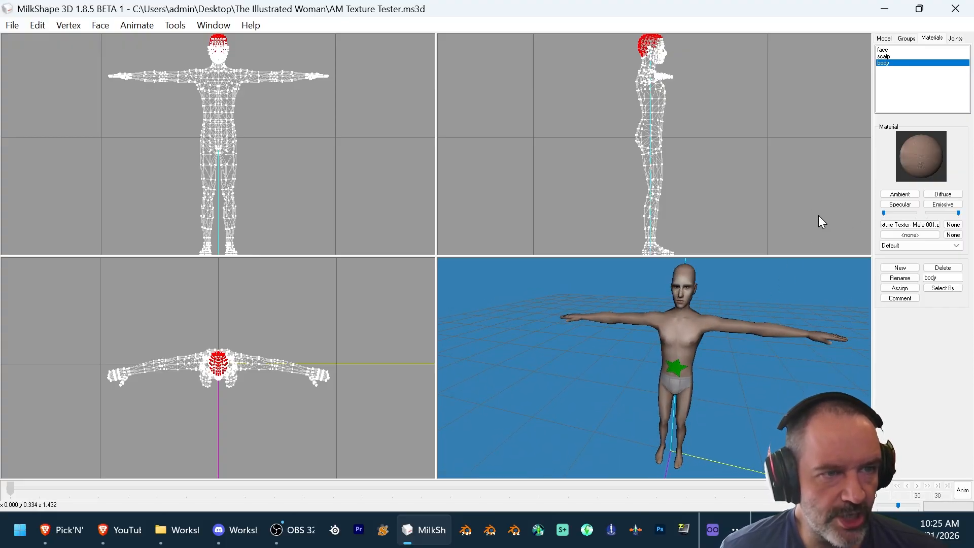
{"action": "left_click_drag", "start_coordinate": [729, 333], "coordinate": [701, 376]}
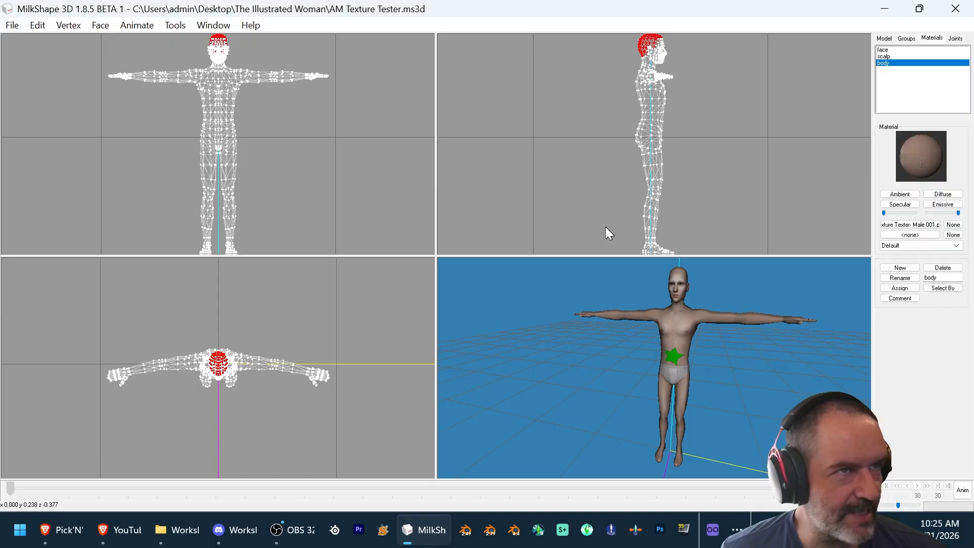
Step: Close the texture tester model without saving the changes
{"action": "left_click", "coordinate": [955, 9]}
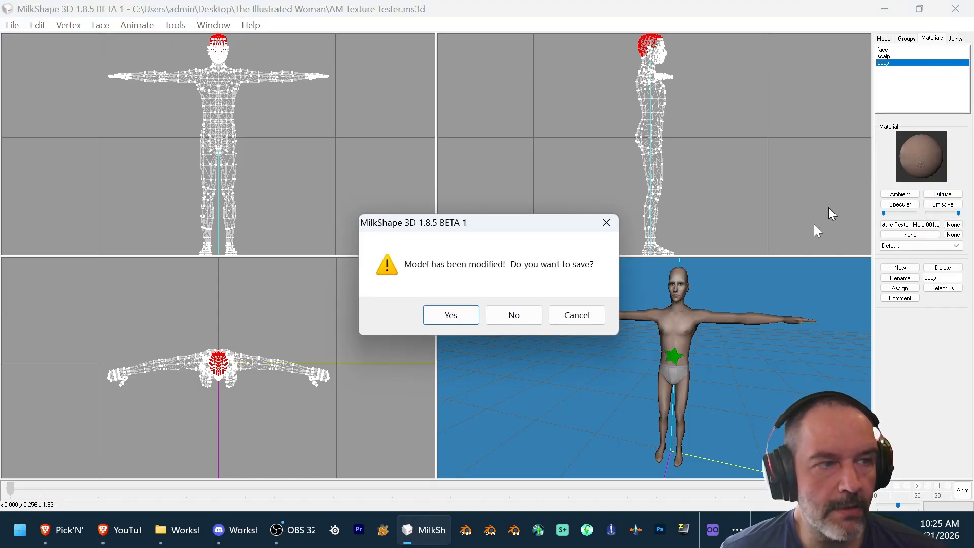
{"action": "left_click", "coordinate": [506, 314]}
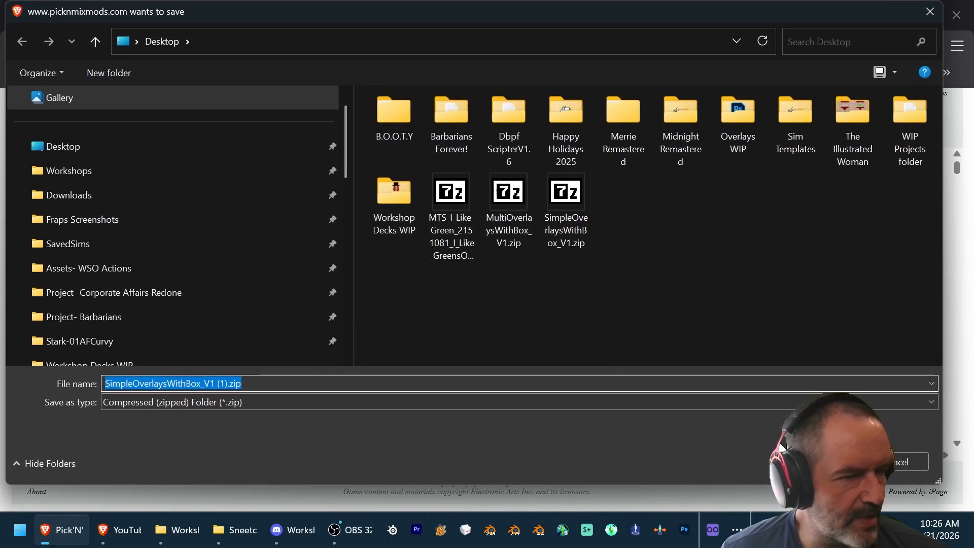
Step: In the browser, save SimpleOverlaysWithBox_V1 (1).zip and MultiOverlaysWithBox_V1 (1).zip to the Desktop, and minimize the browser window
{"action": "key", "text": "Return"}
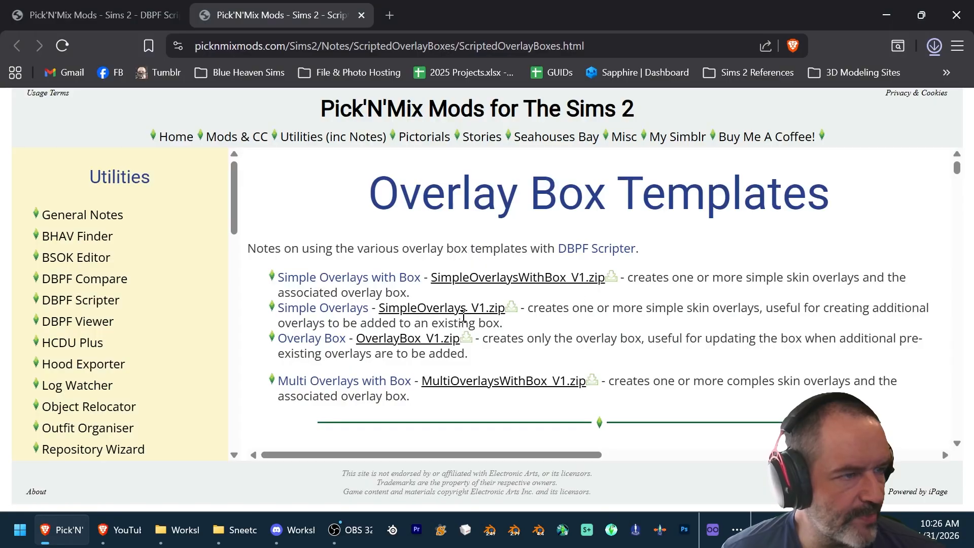
{"action": "left_click", "coordinate": [482, 382]}
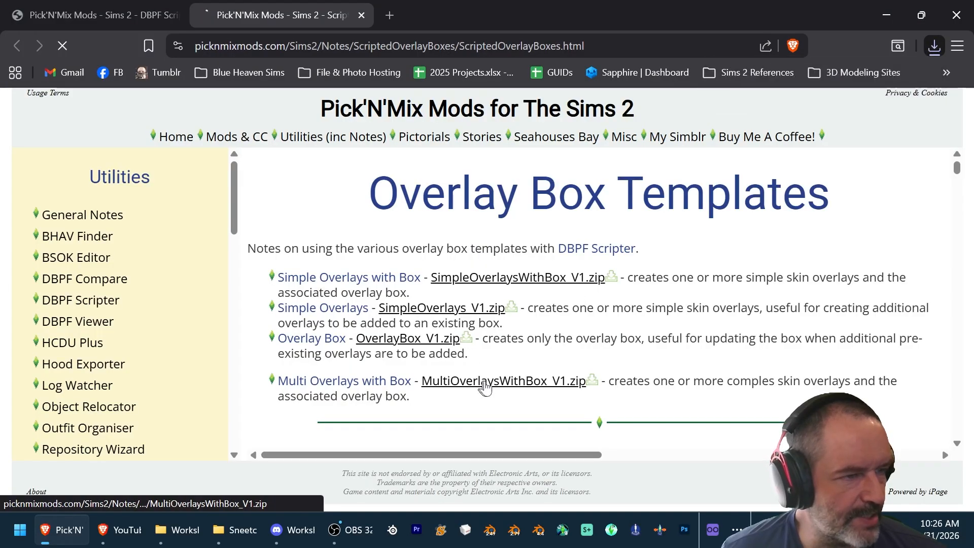
{"action": "left_click", "coordinate": [819, 461]}
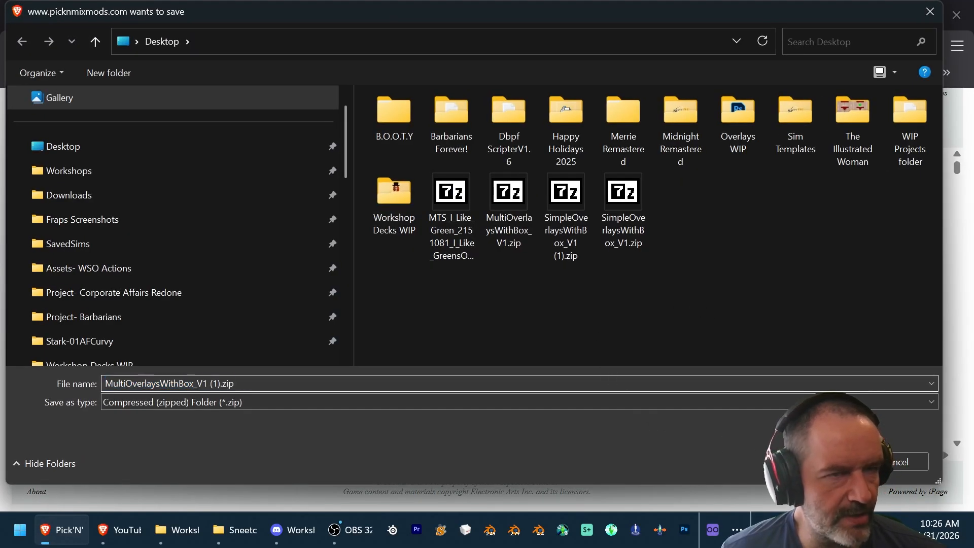
{"action": "left_click", "coordinate": [882, 12]}
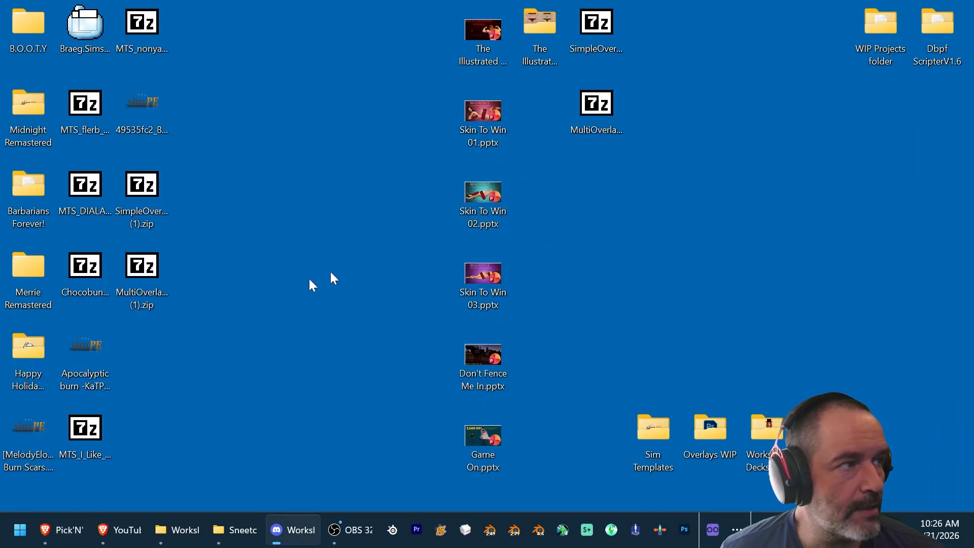
{"action": "left_click", "coordinate": [151, 263]}
{"action": "left_click", "coordinate": [142, 184]}
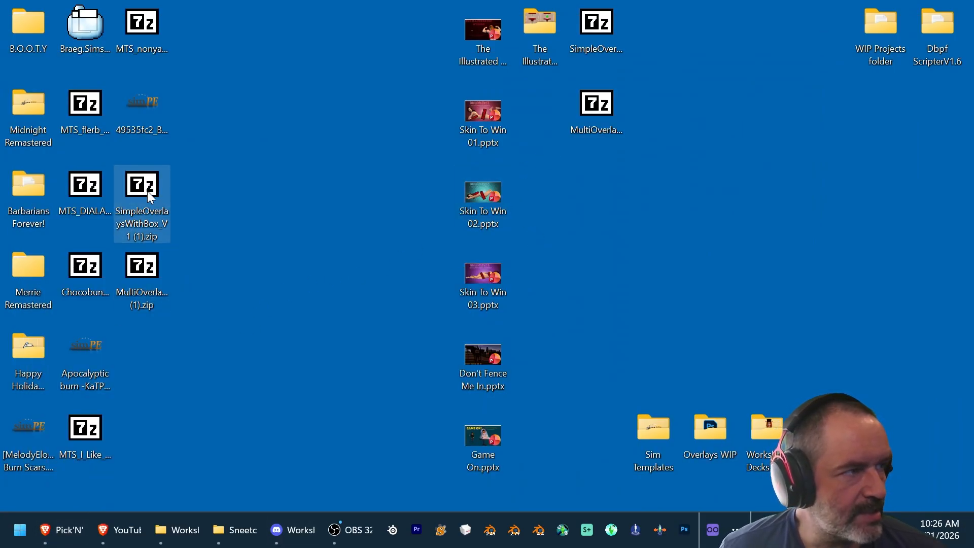
{"action": "right_click", "coordinate": [147, 191]}
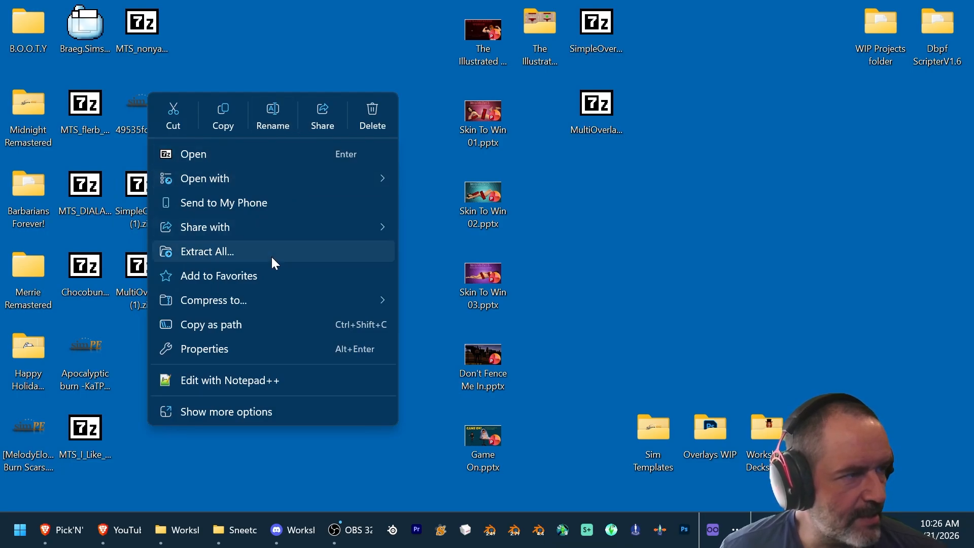
{"action": "mouse_move", "coordinate": [269, 294]}
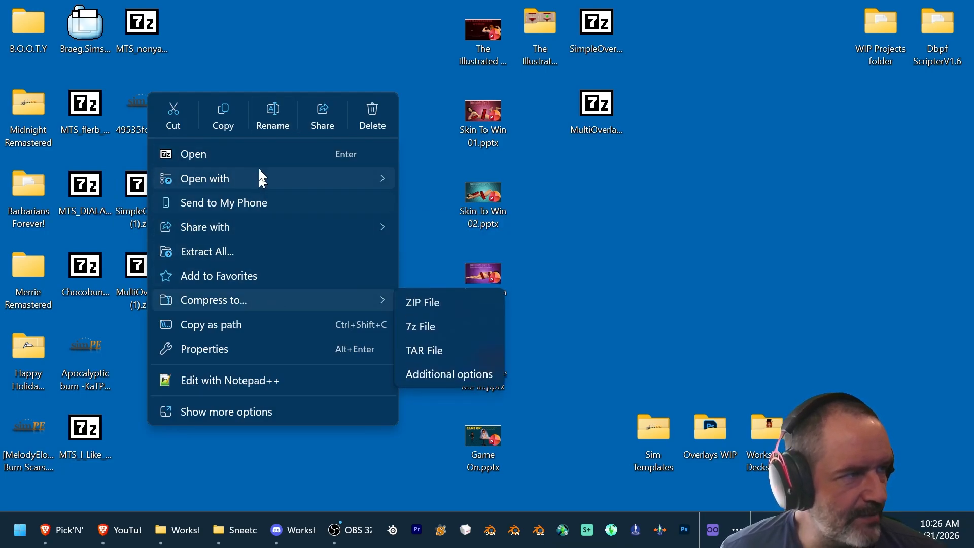
{"action": "left_click", "coordinate": [343, 38]}
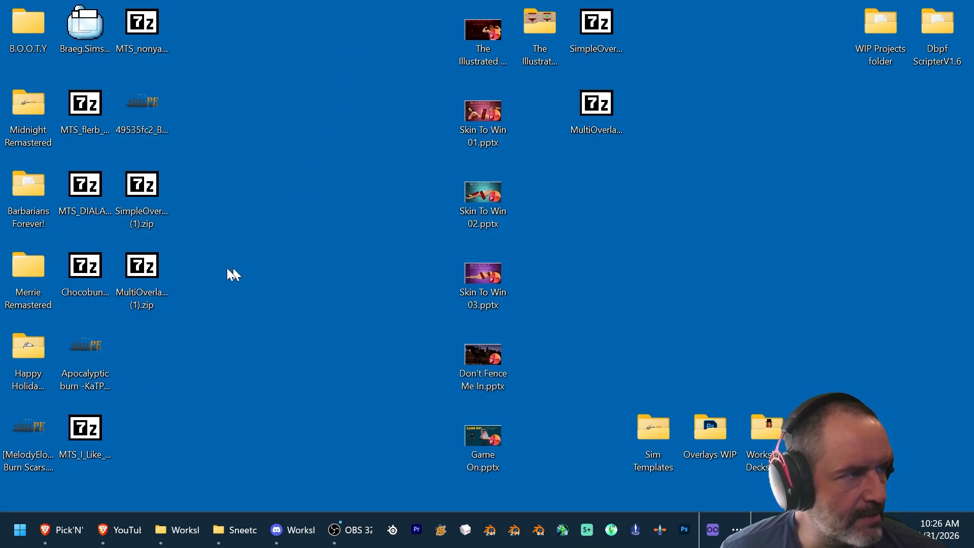
Step: Extract SimpleOverlaysWithBox_V1 (1).zip to its own folder on the Desktop, and close the extracted folder's window
{"action": "right_click", "coordinate": [152, 186]}
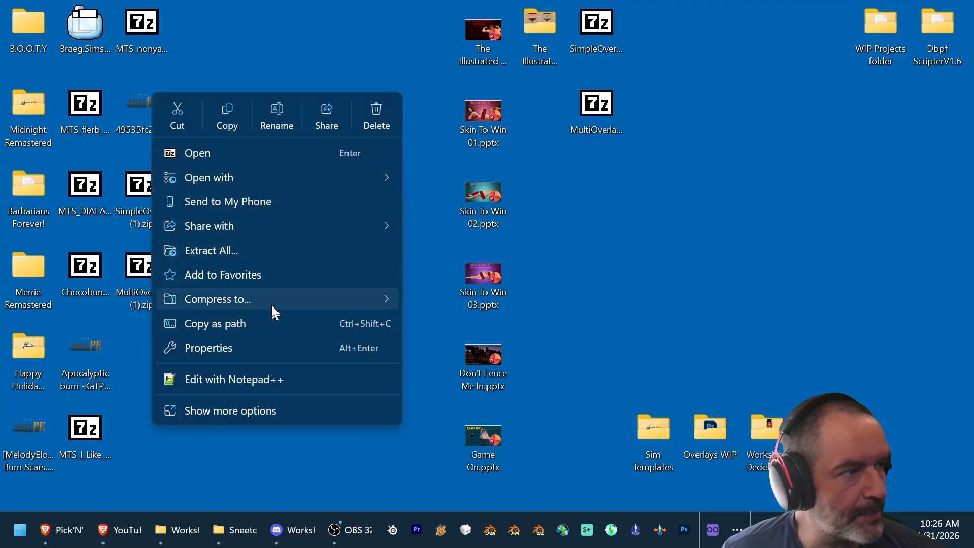
{"action": "mouse_move", "coordinate": [269, 299]}
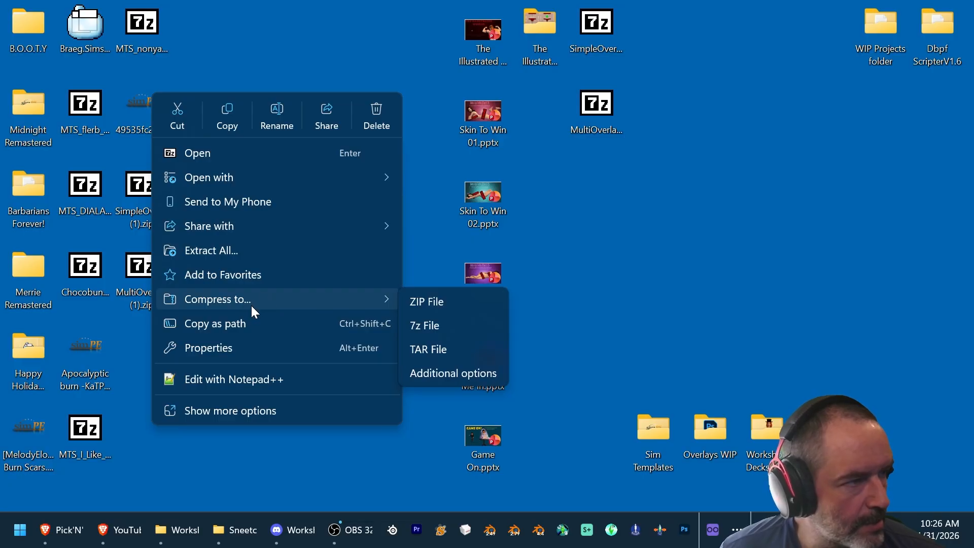
{"action": "left_click", "coordinate": [242, 253]}
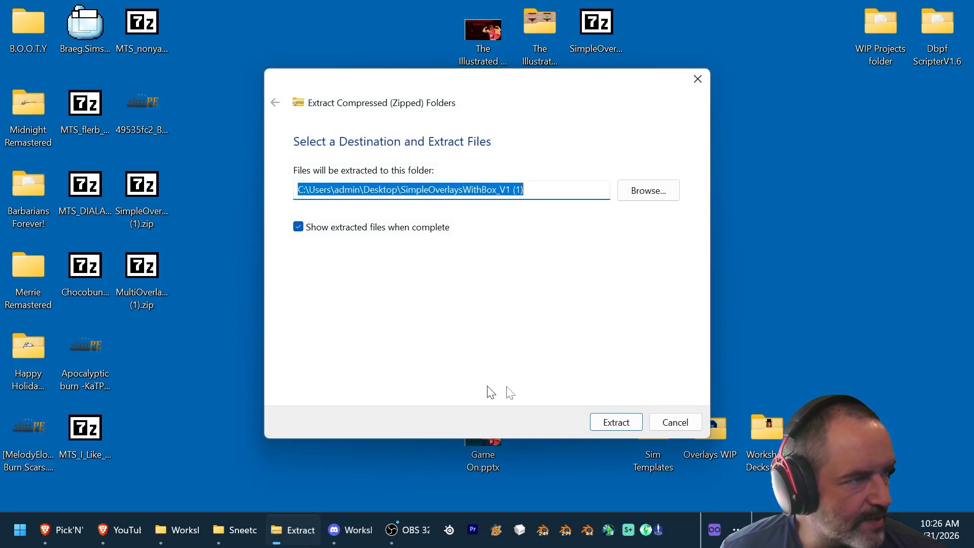
{"action": "left_click", "coordinate": [616, 423]}
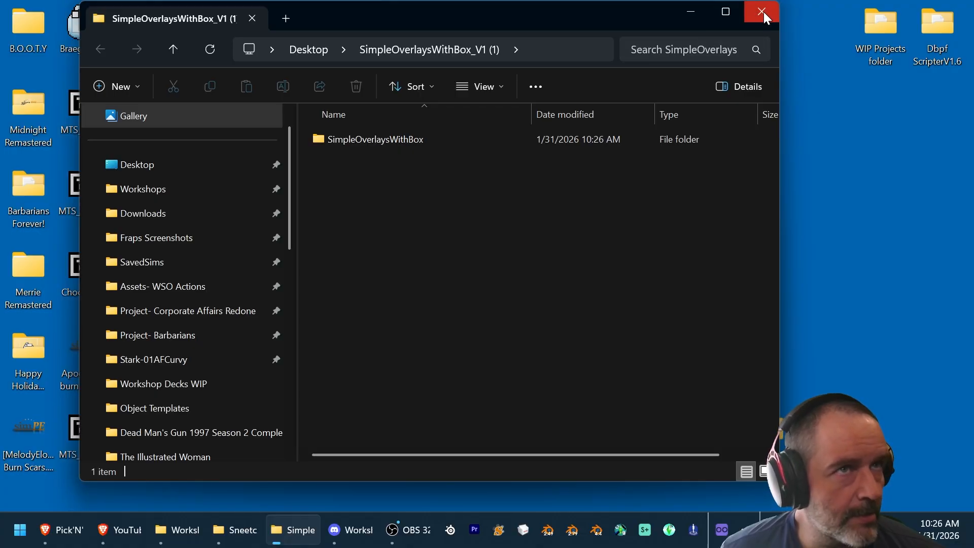
{"action": "left_click", "coordinate": [763, 11]}
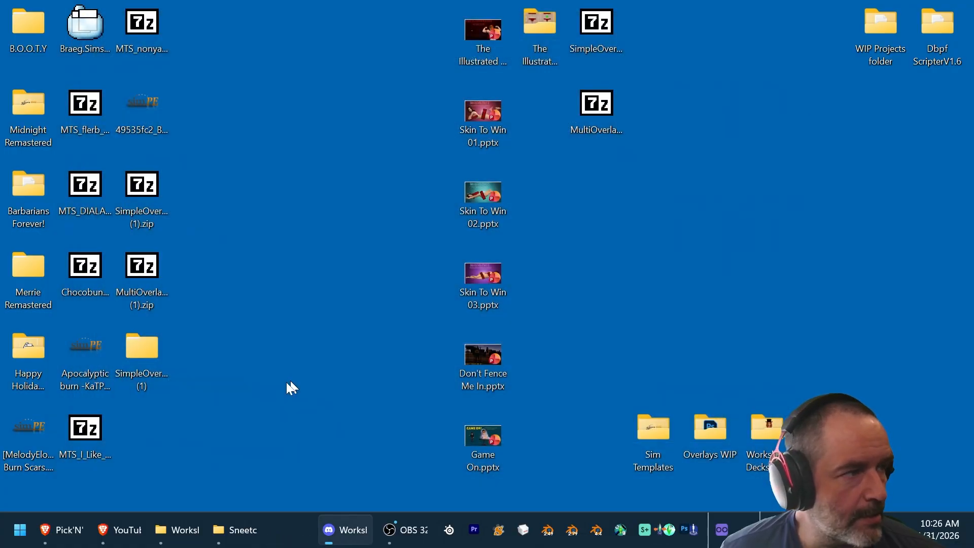
Step: Copy all six files from the Template folder inside the extracted SimpleOverlaysWithBox folder, and minimize its window
{"action": "double_click", "coordinate": [155, 361]}
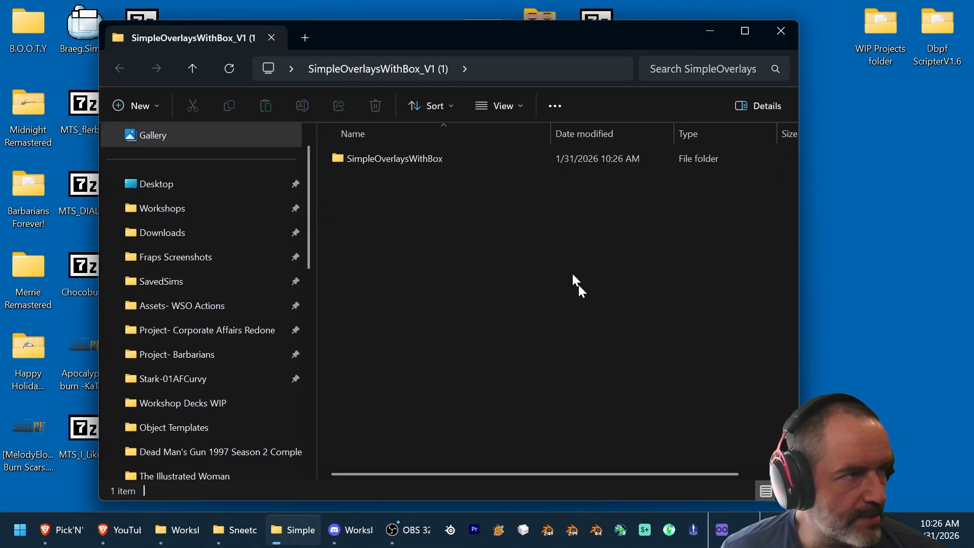
{"action": "double_click", "coordinate": [463, 158]}
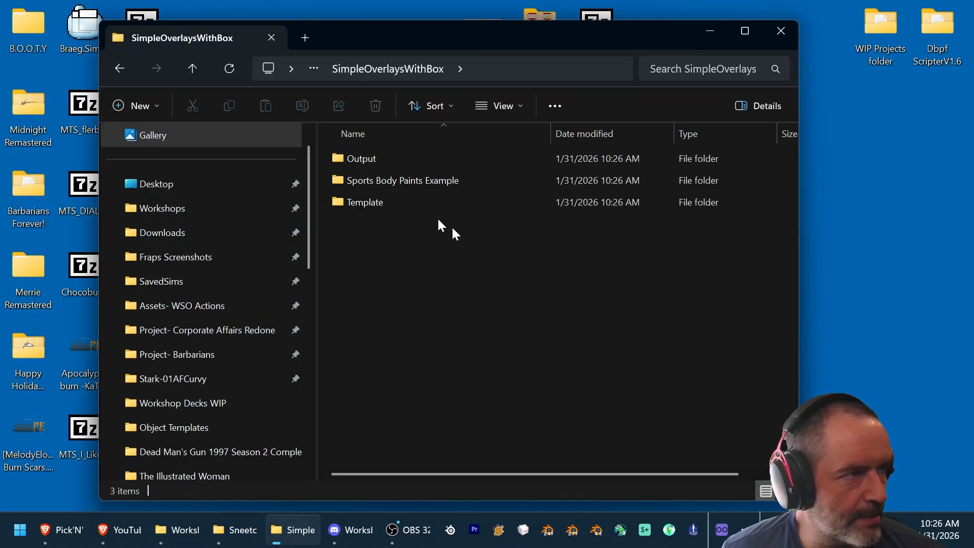
{"action": "left_click", "coordinate": [384, 200]}
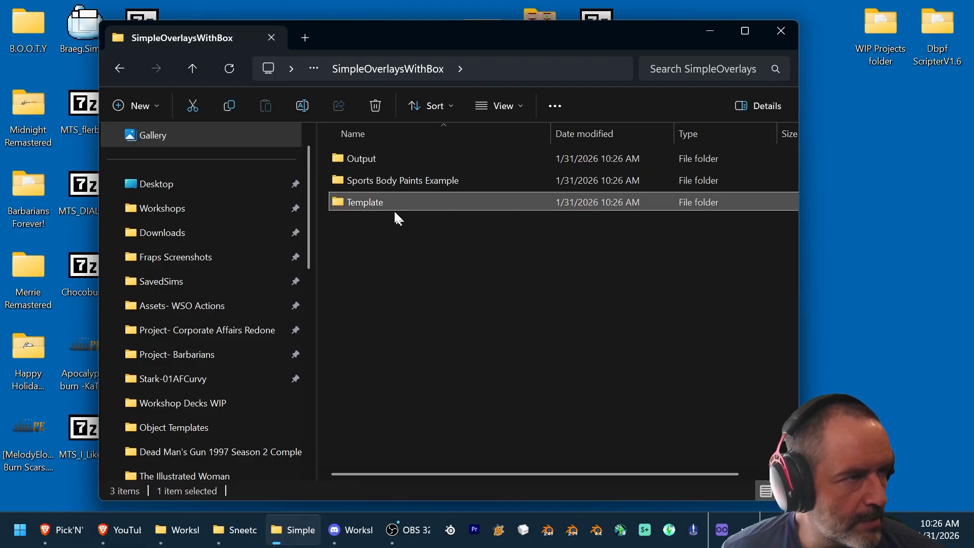
{"action": "double_click", "coordinate": [395, 202]}
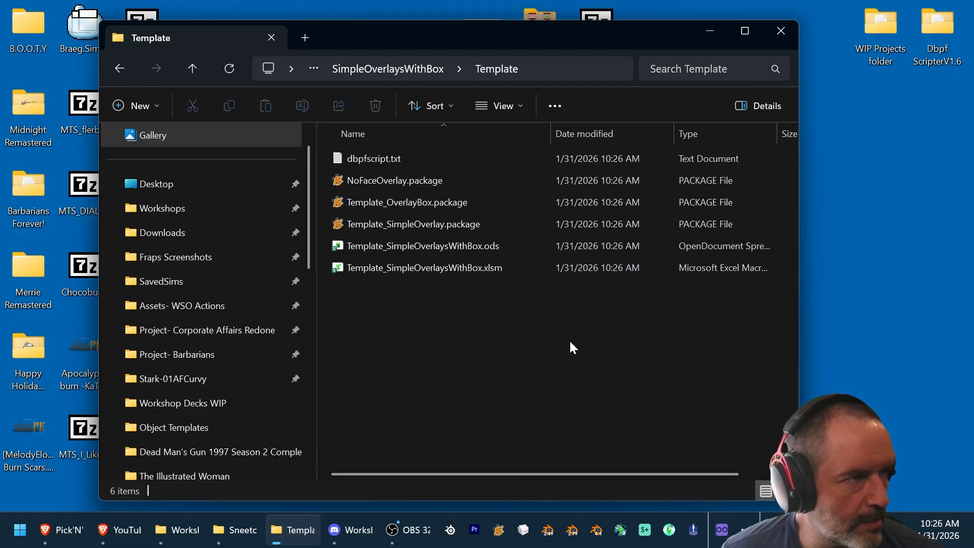
{"action": "left_click_drag", "start_coordinate": [571, 343], "coordinate": [442, 152]}
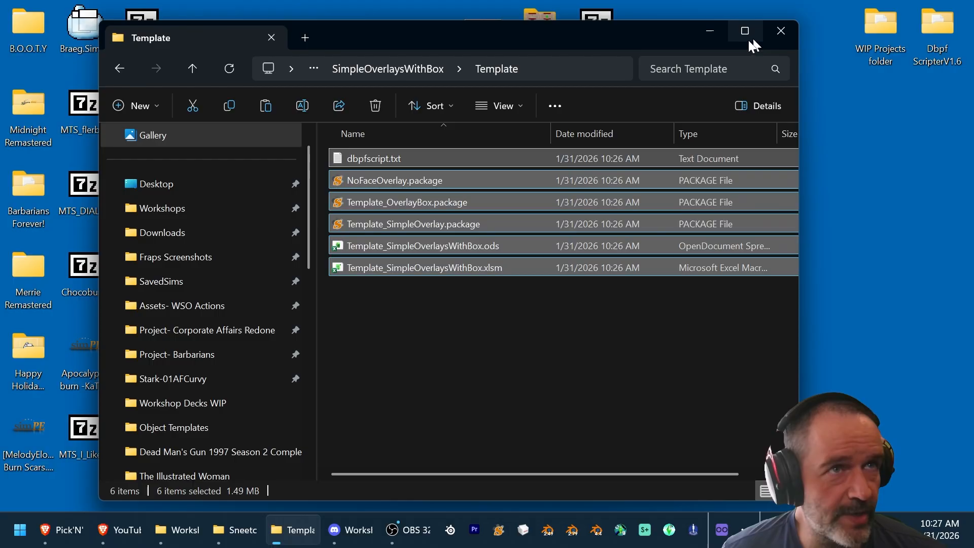
{"action": "left_click", "coordinate": [710, 32]}
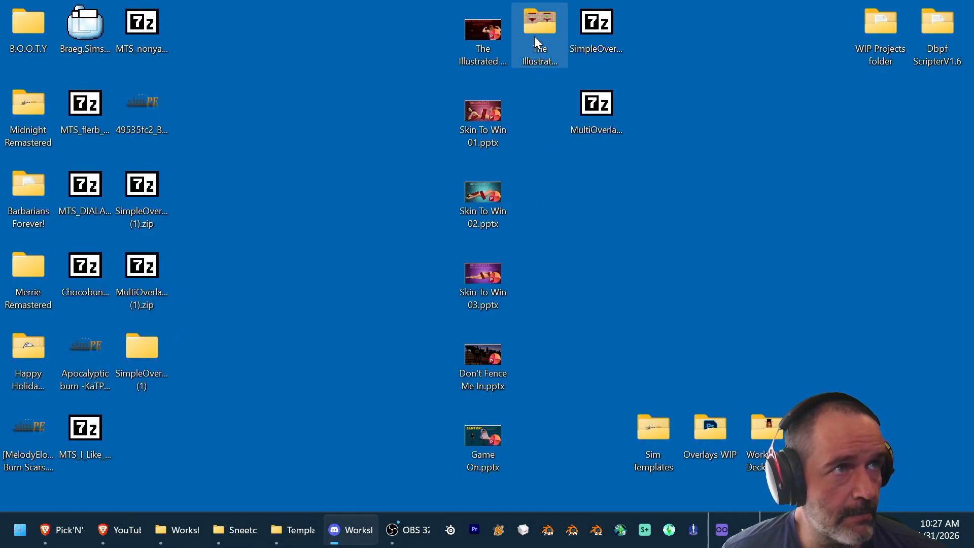
Step: Paste the copied template files into the Sneetches folder inside The Illustrated Woman
{"action": "double_click", "coordinate": [534, 35]}
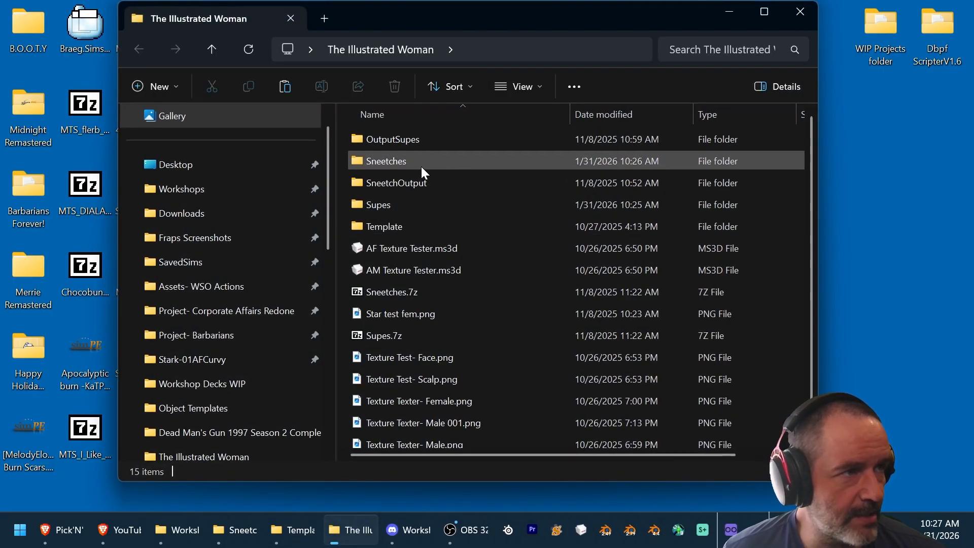
{"action": "double_click", "coordinate": [422, 166]}
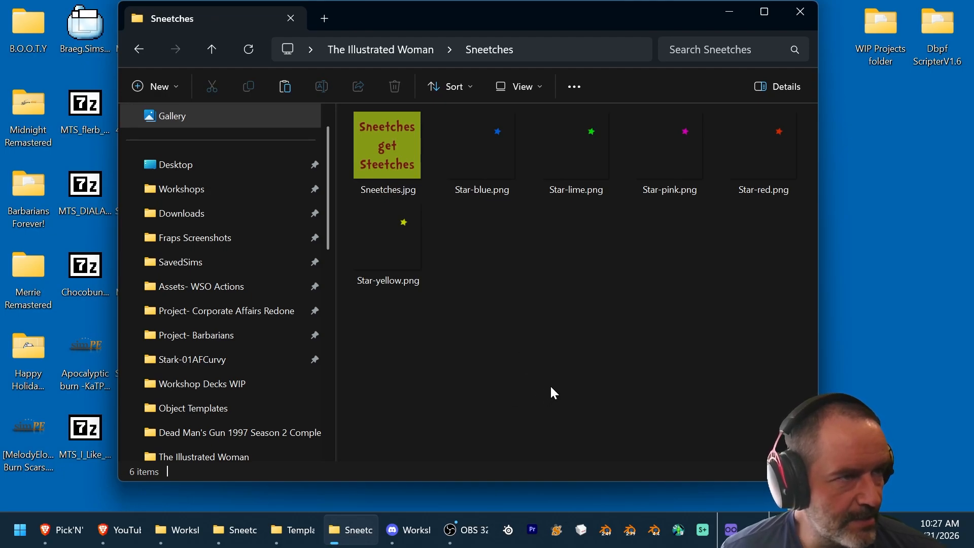
{"action": "key", "text": "ctrl+v"}
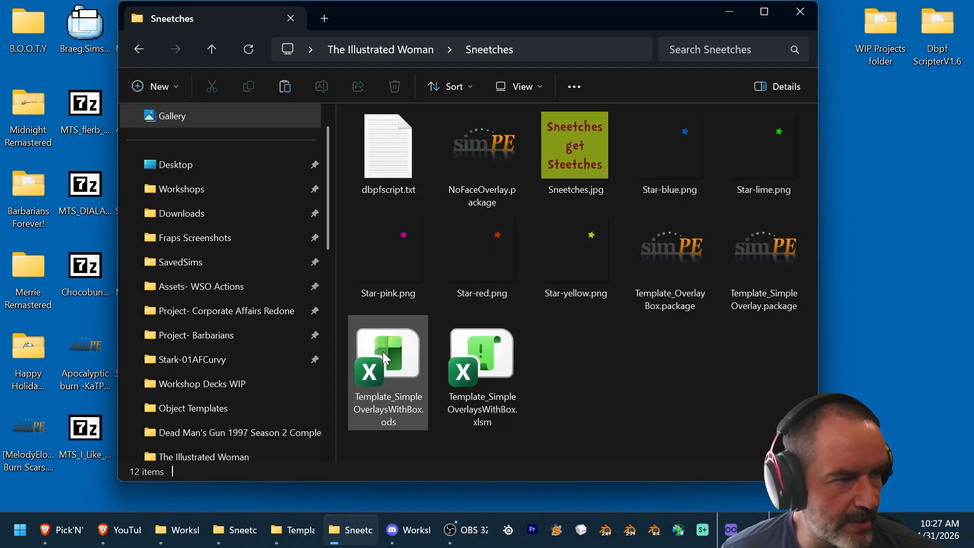
Step: Unblock Template_SimpleOverlaysWithBox.xlsm in its file properties, and open the workbook in Excel
{"action": "left_click", "coordinate": [375, 363]}
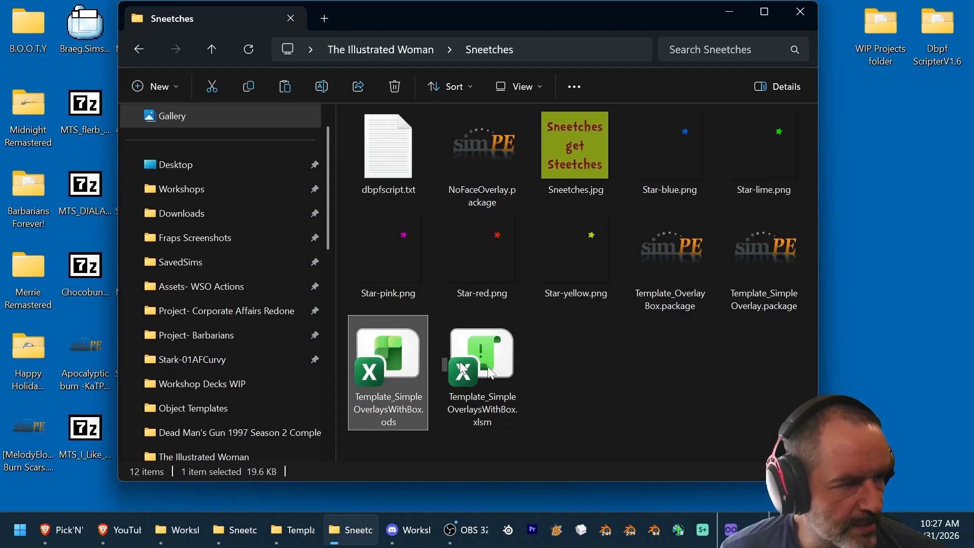
{"action": "left_click", "coordinate": [616, 385]}
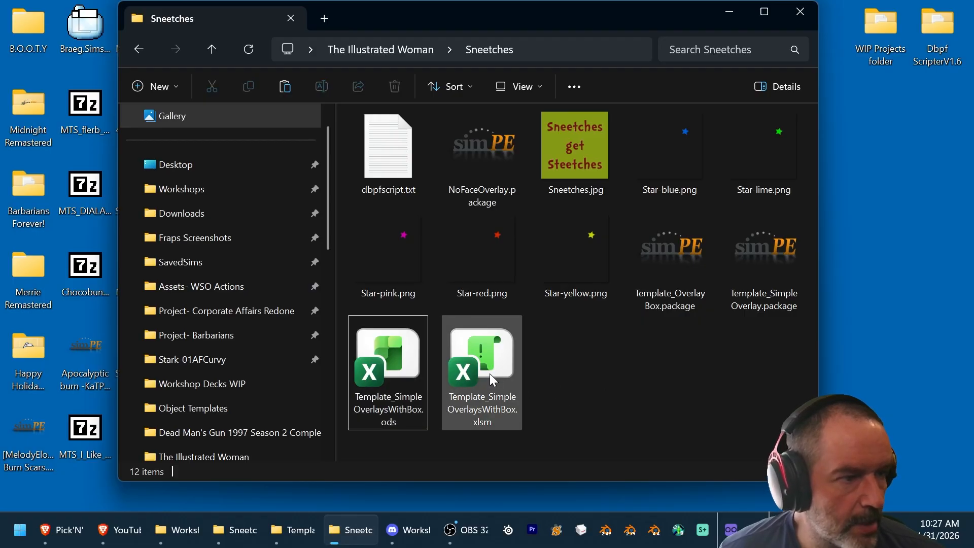
{"action": "left_click", "coordinate": [489, 371]}
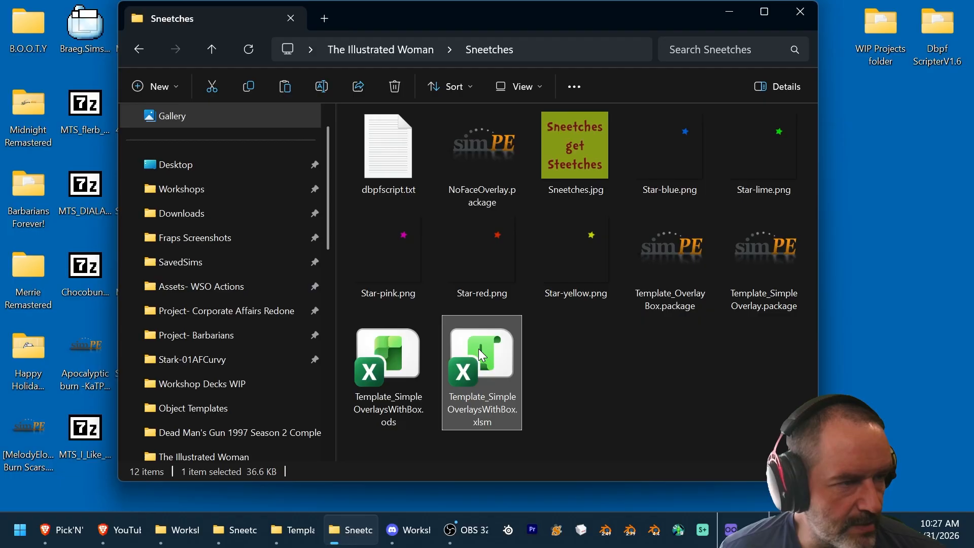
{"action": "right_click", "coordinate": [479, 349]}
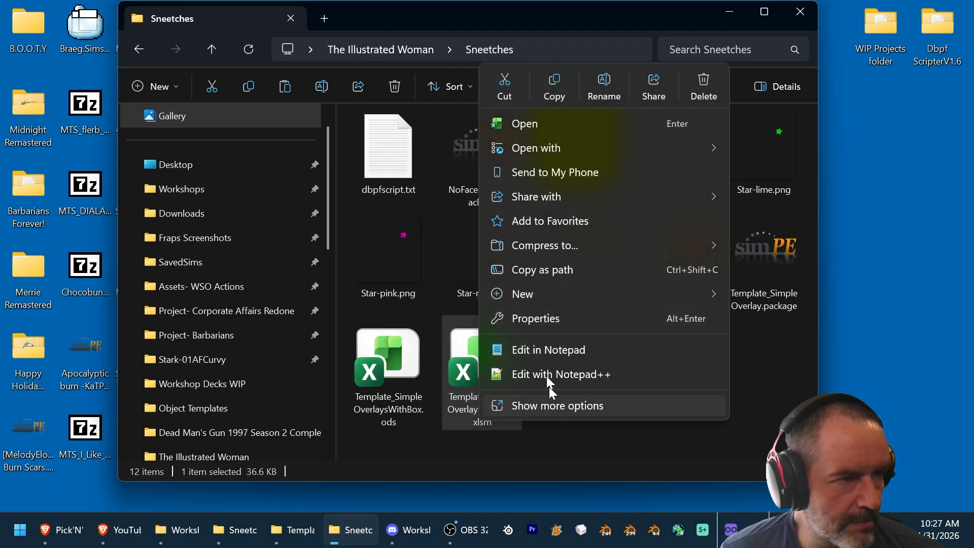
{"action": "left_click", "coordinate": [543, 322]}
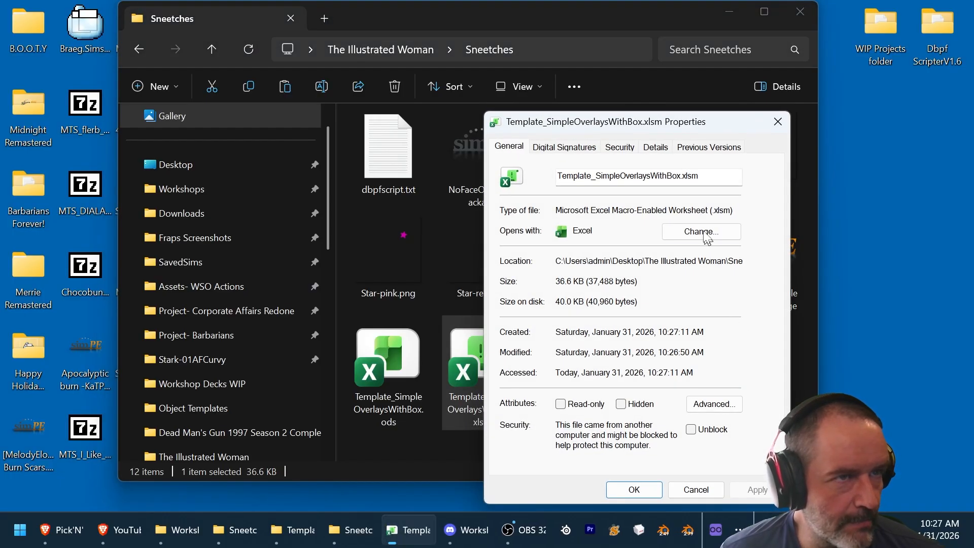
{"action": "left_click_drag", "start_coordinate": [713, 124], "coordinate": [705, 61]}
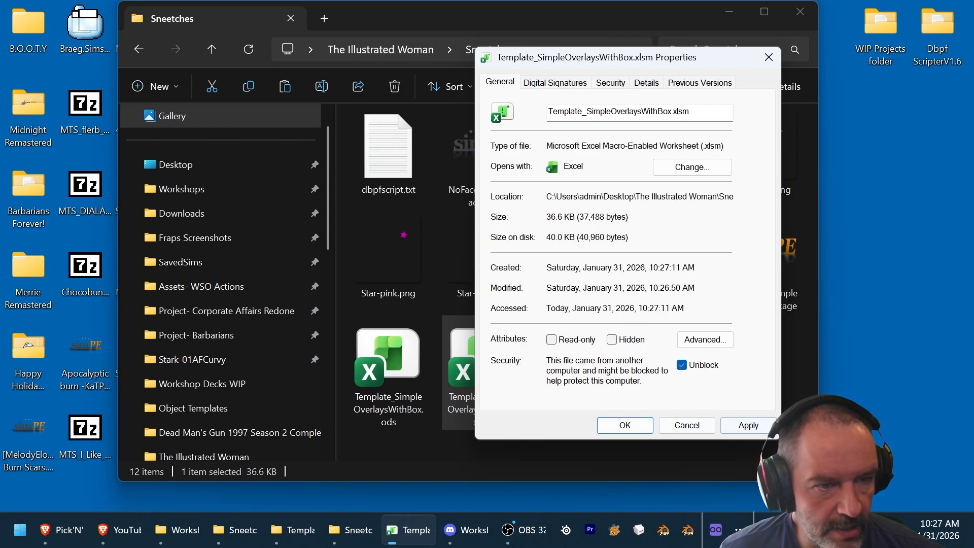
{"action": "left_click", "coordinate": [762, 426]}
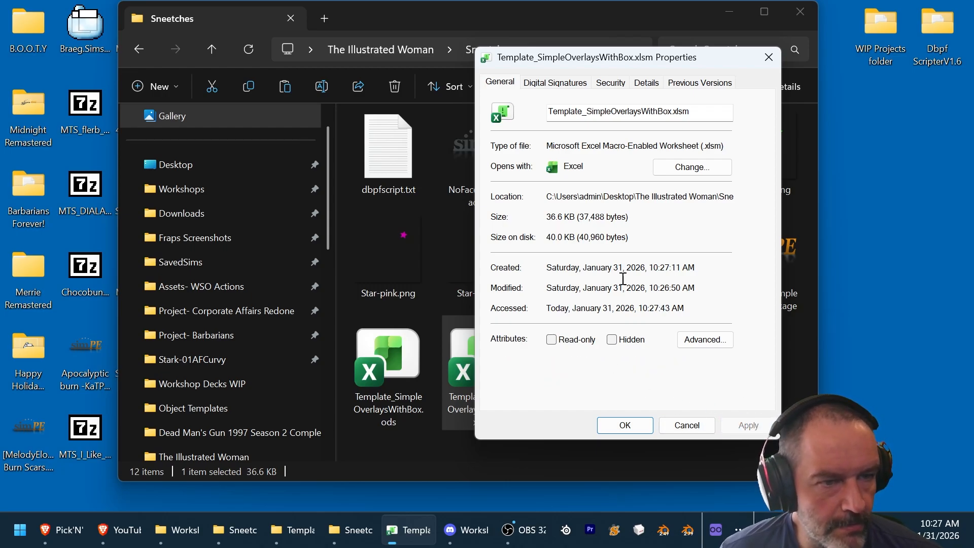
{"action": "left_click", "coordinate": [768, 57]}
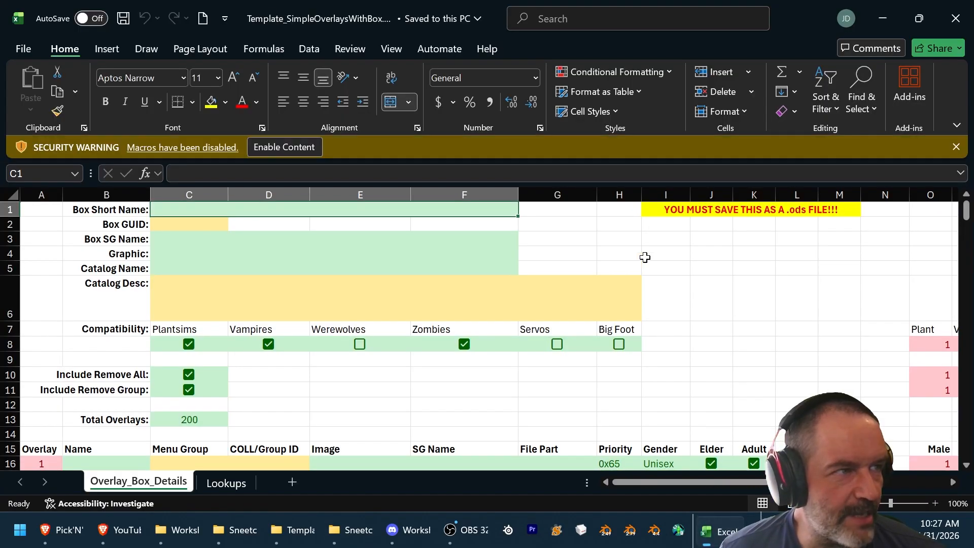
Step: Enable the workbook's macro content and set the Box Short Name to Sneetches
{"action": "left_click", "coordinate": [299, 147]}
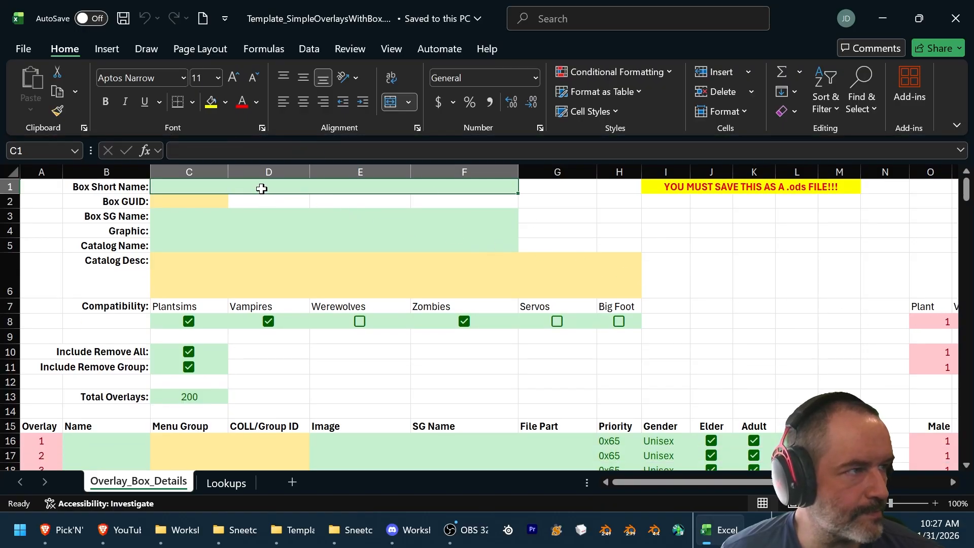
{"action": "left_click", "coordinate": [249, 155]}
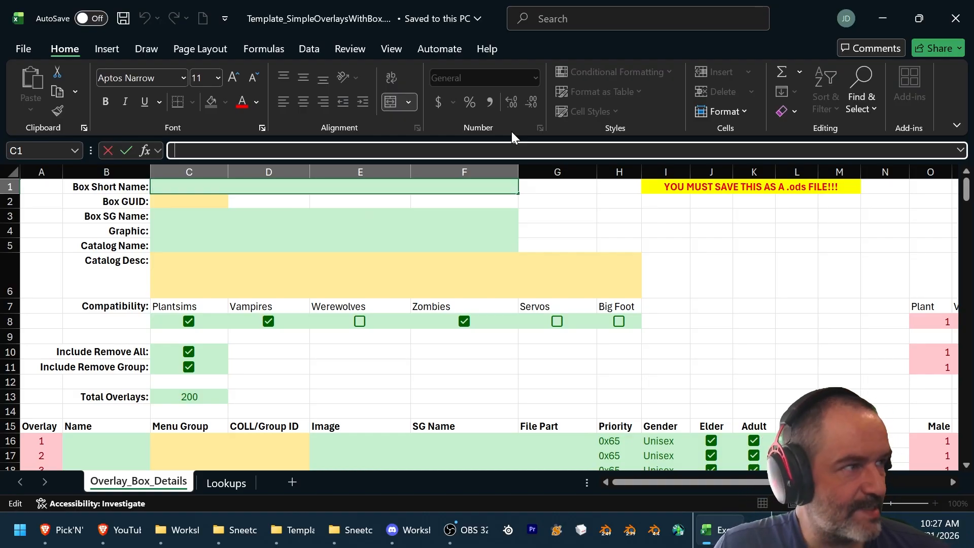
{"action": "type", "text": "Sneet"}
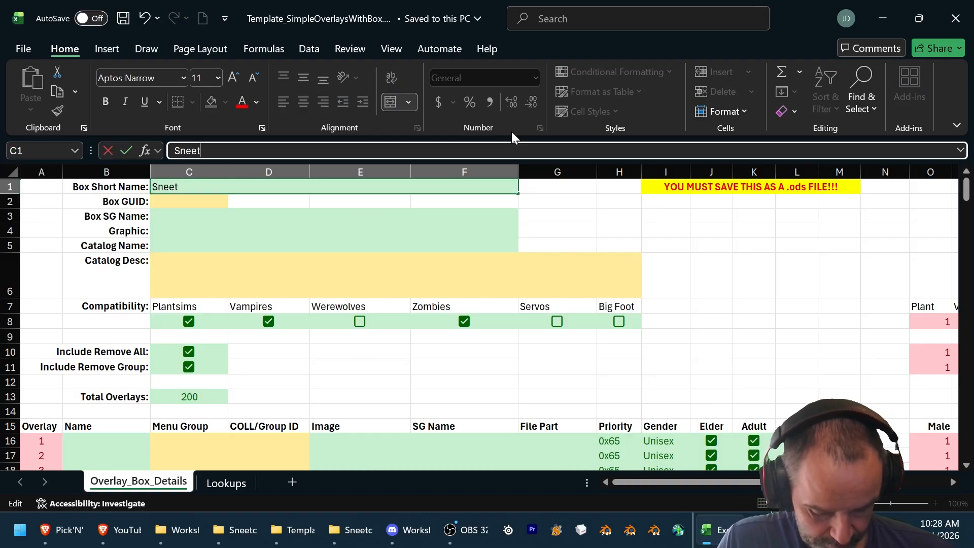
{"action": "type", "text": "ches"}
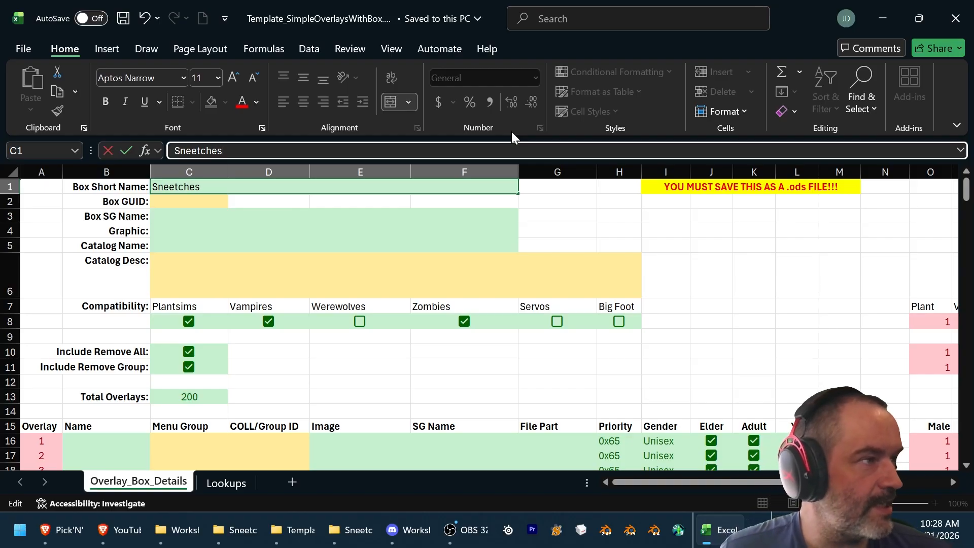
{"action": "left_click", "coordinate": [191, 202]}
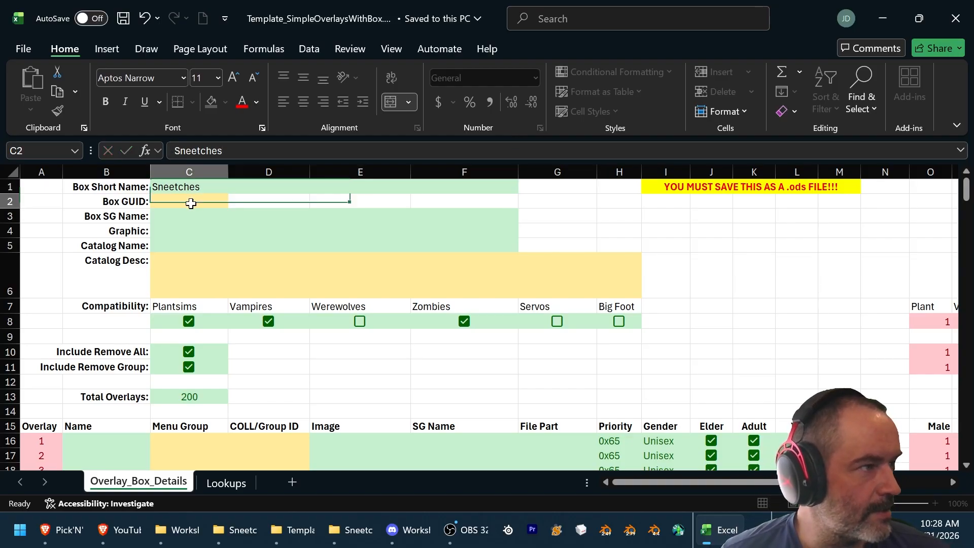
Step: Set the Box SG Name to sneetches-overlaybox
{"action": "left_click", "coordinate": [183, 219]}
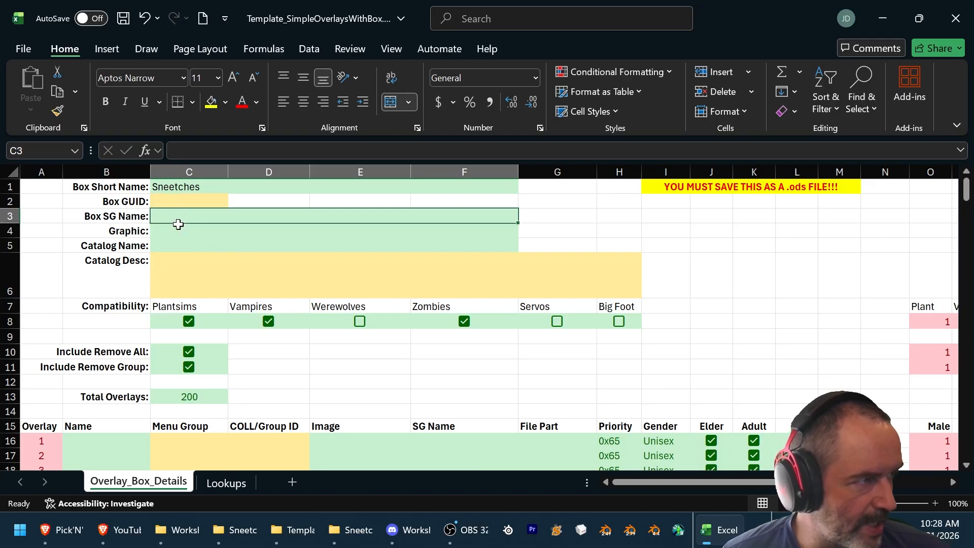
{"action": "left_click", "coordinate": [231, 152]}
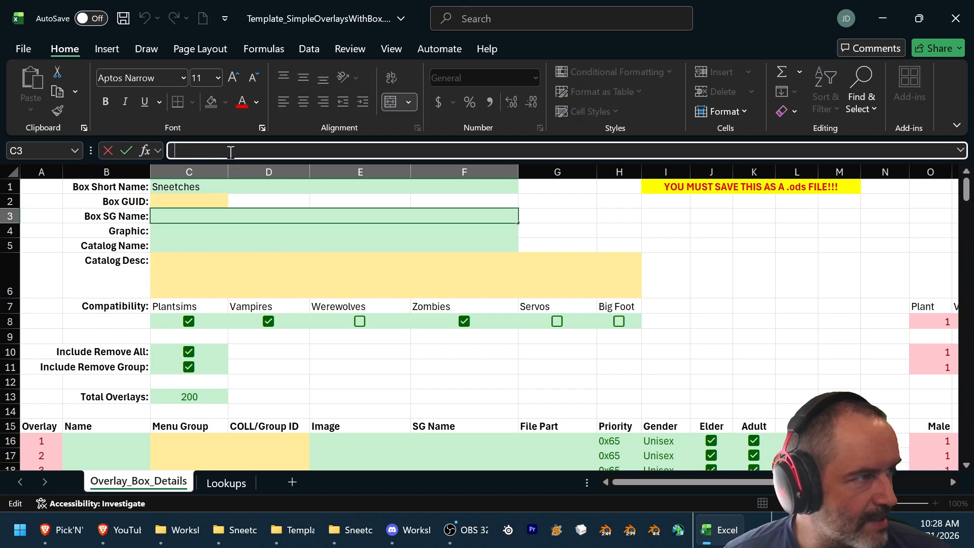
{"action": "type", "text": "sne"}
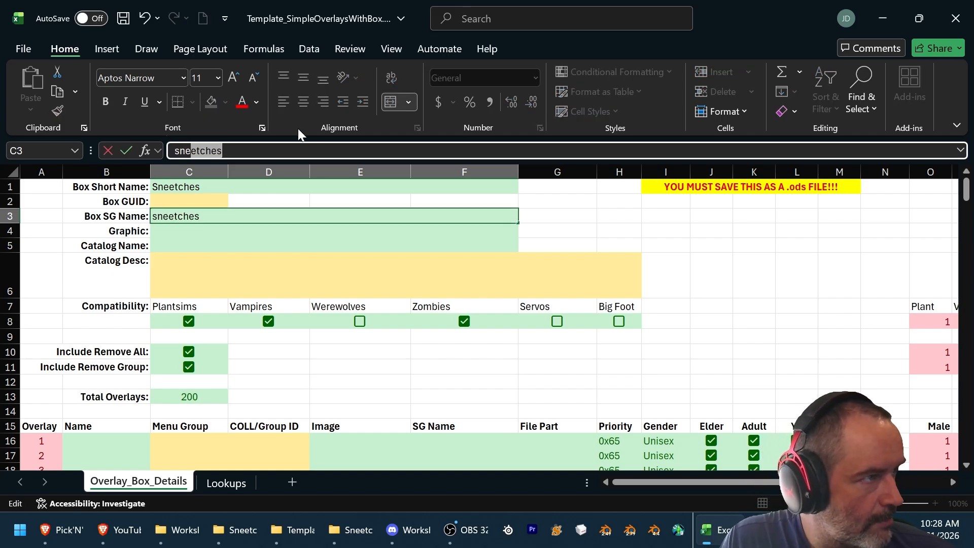
{"action": "type", "text": "etch"}
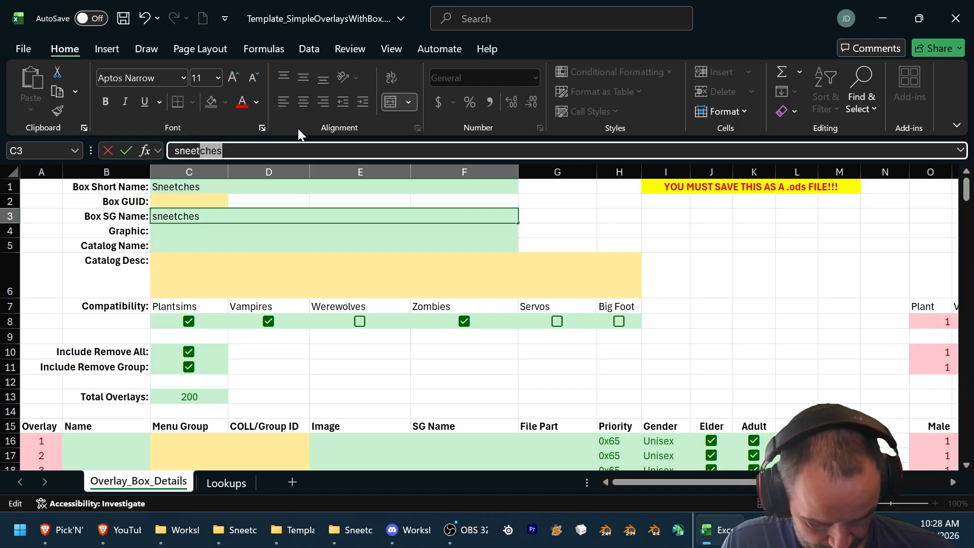
{"action": "type", "text": "es"}
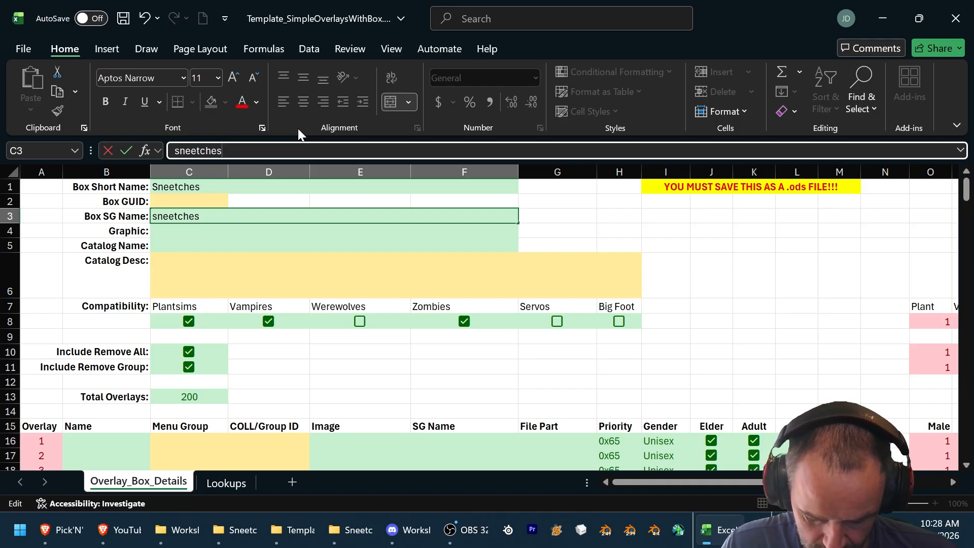
{"action": "type", "text": "-ove"}
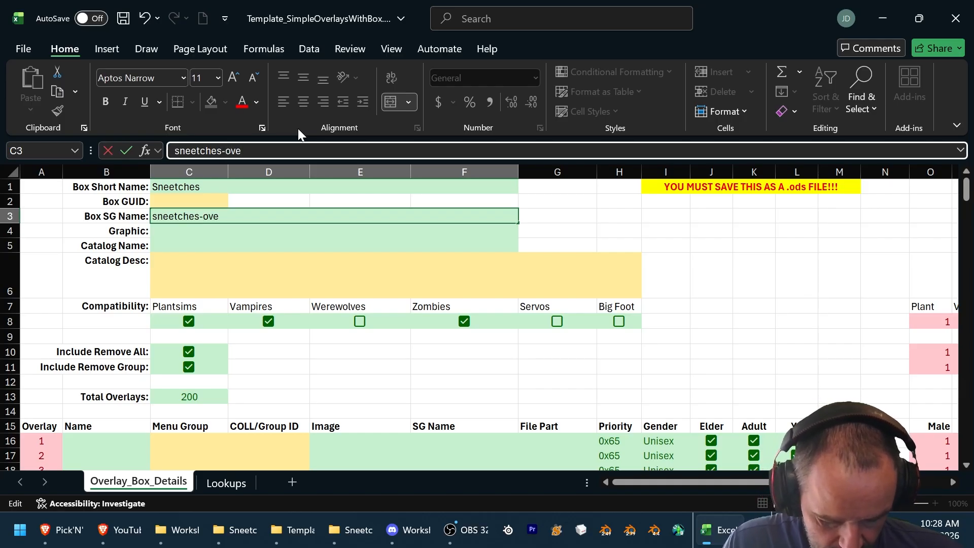
{"action": "type", "text": "rlaybo"}
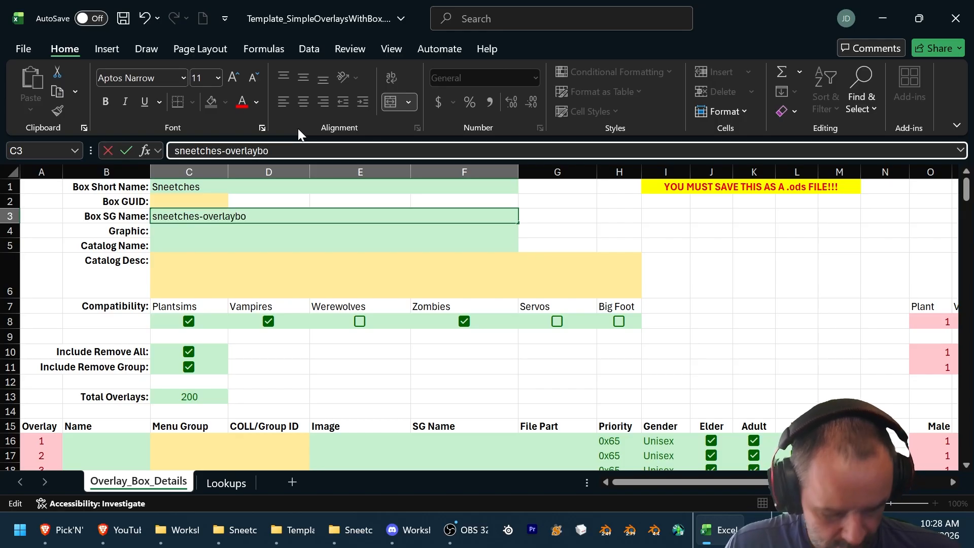
{"action": "type", "text": "x"}
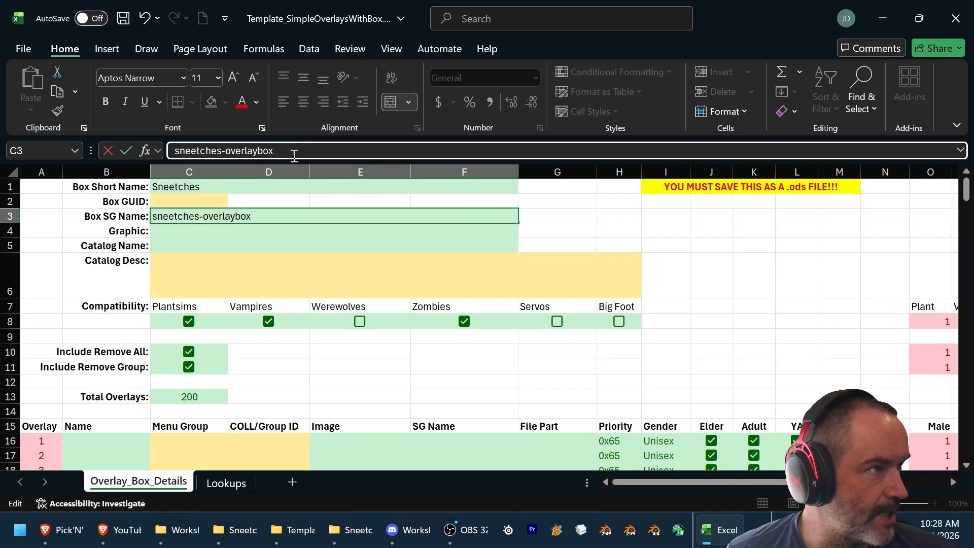
{"action": "key", "text": "Return"}
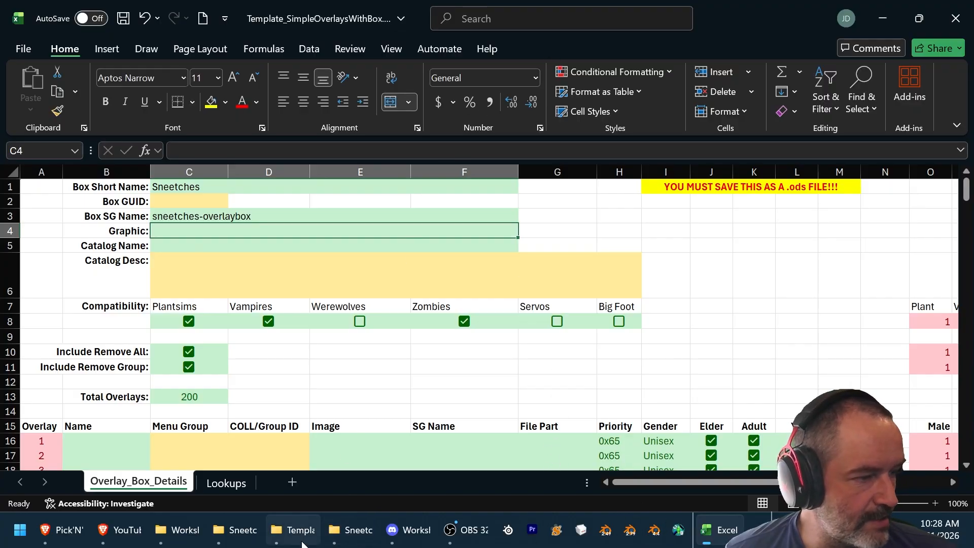
Step: Copy the full file name of Sneetches.jpg, including its extension, from the Sneetches folder in File Explorer
{"action": "mouse_move", "coordinate": [302, 543]}
{"action": "left_click", "coordinate": [588, 406]}
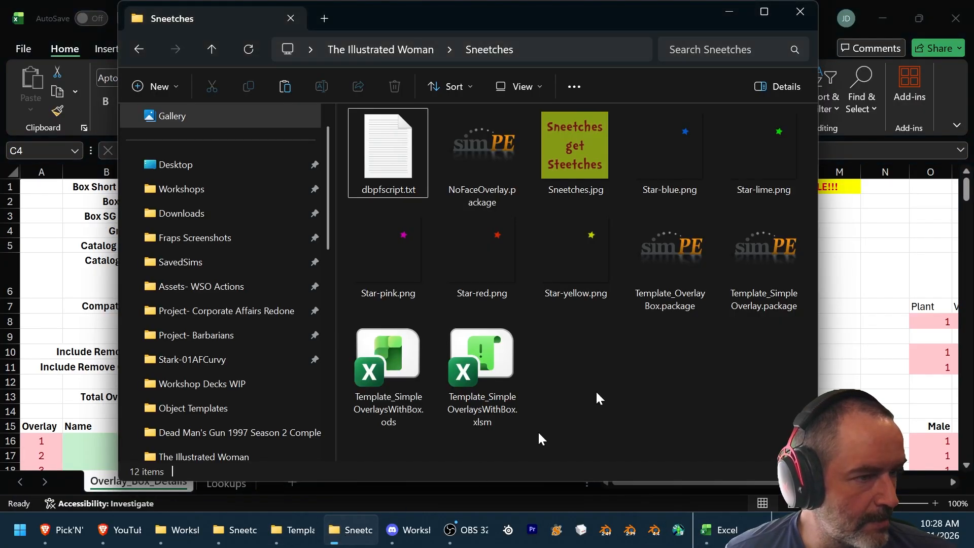
{"action": "right_click", "coordinate": [581, 152]}
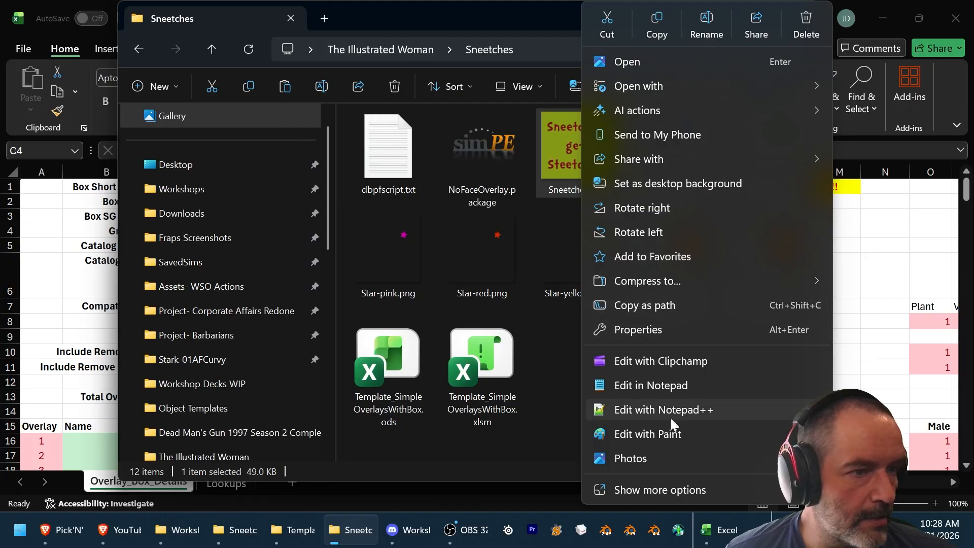
{"action": "left_click", "coordinate": [653, 491]}
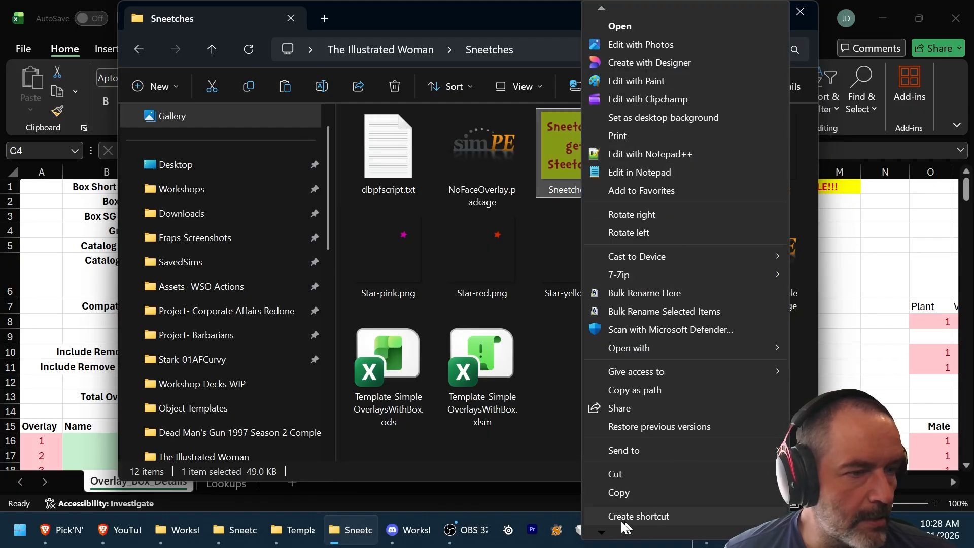
{"action": "mouse_move", "coordinate": [601, 531]}
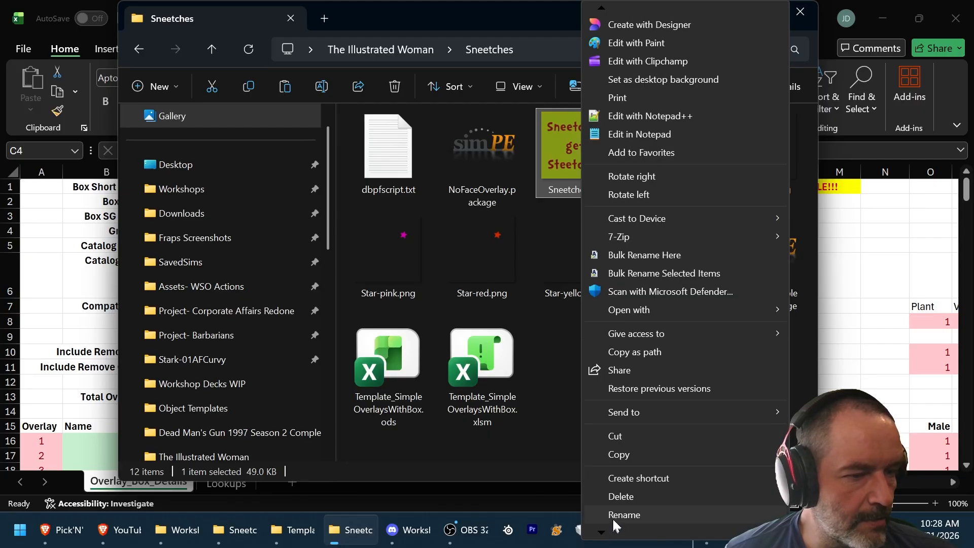
{"action": "left_click", "coordinate": [614, 516]}
{"action": "left_click_drag", "start_coordinate": [613, 197], "coordinate": [537, 193]}
{"action": "key", "text": "ctrl+c"}
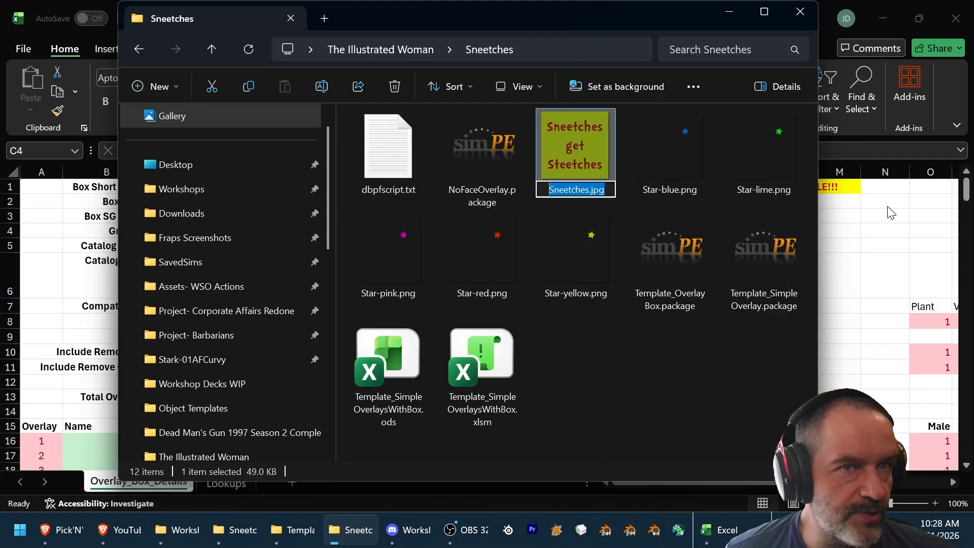
Step: Switch back to the Excel workbook and paste Sneetches.jpg as plain text into the Graphic field
{"action": "left_click", "coordinate": [891, 213]}
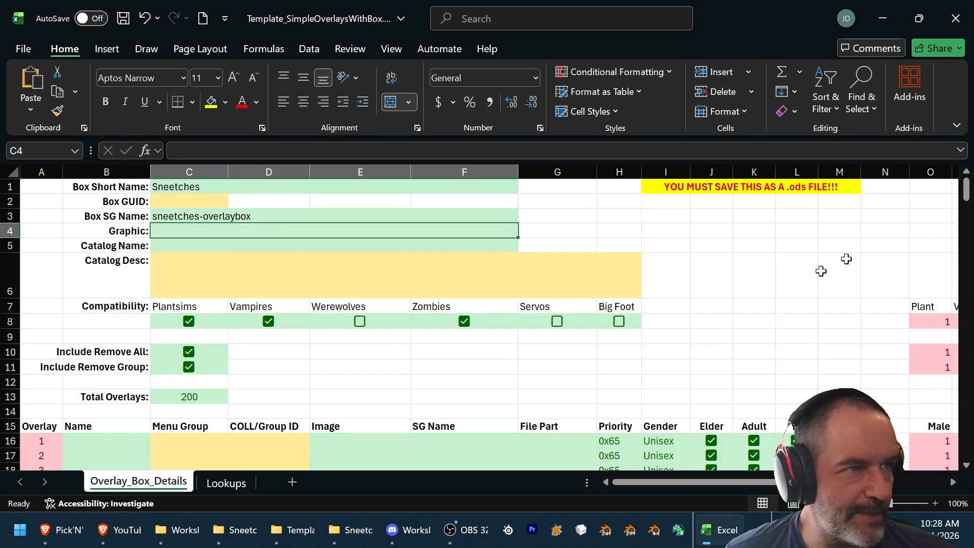
{"action": "right_click", "coordinate": [231, 228]}
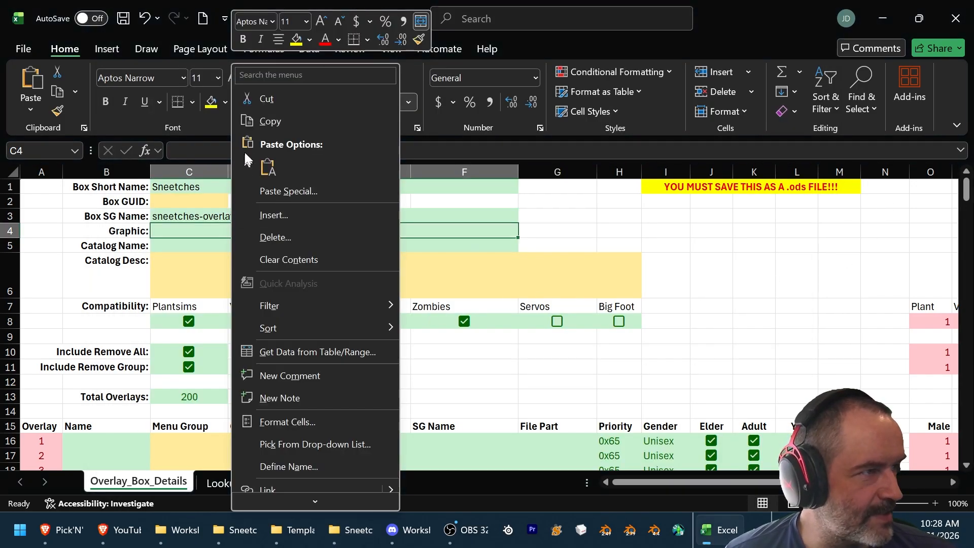
{"action": "left_click", "coordinate": [170, 231]}
{"action": "key", "text": "ctrl+v"}
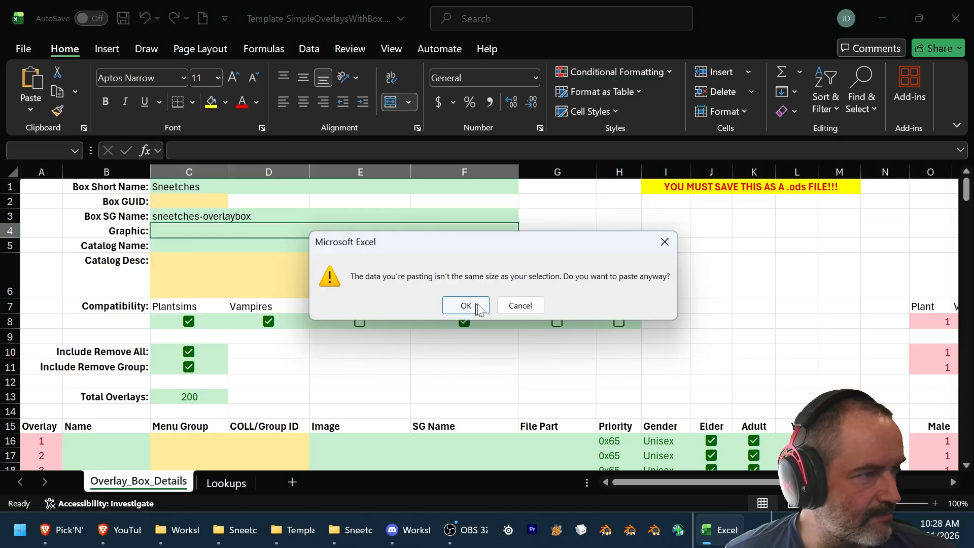
{"action": "left_click", "coordinate": [520, 306]}
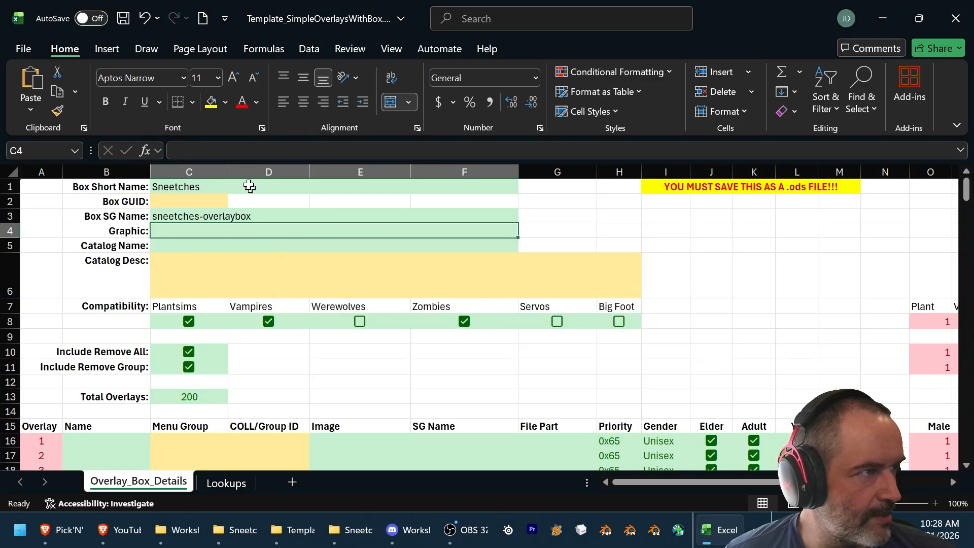
{"action": "left_click", "coordinate": [225, 148]}
{"action": "key", "text": "ctrl+v"}
{"action": "left_click", "coordinate": [219, 267]}
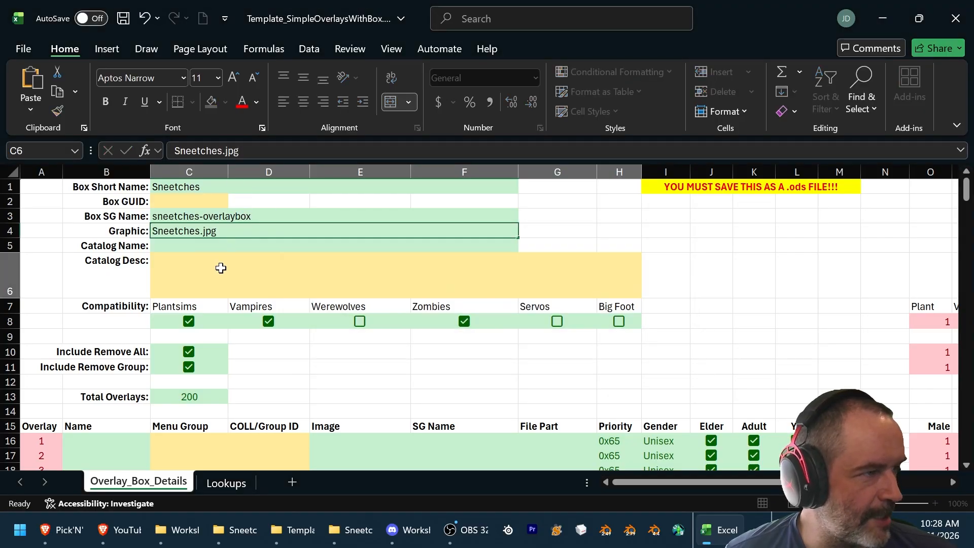
Step: Set the Catalog Name to "Sneetches overlay box"
{"action": "left_click", "coordinate": [183, 246]}
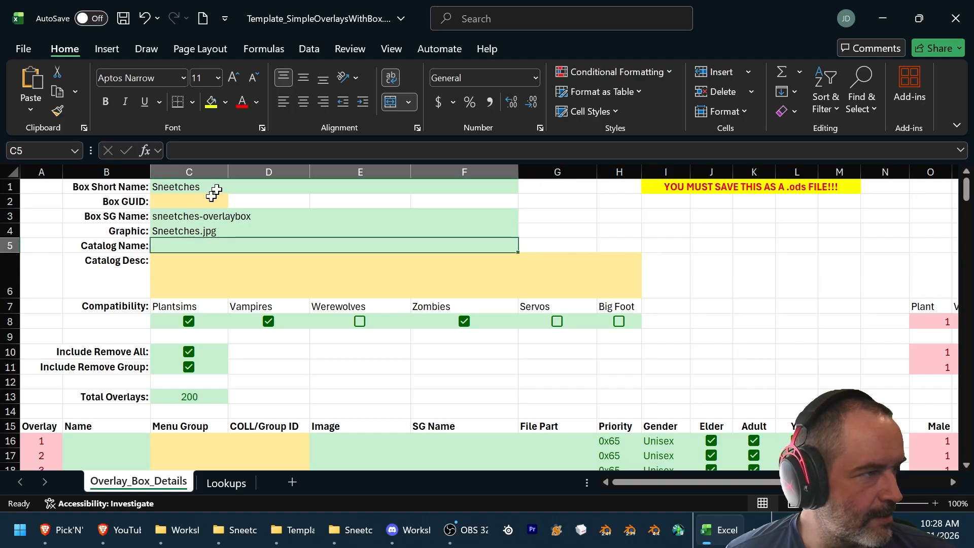
{"action": "left_click", "coordinate": [214, 151]}
{"action": "type", "text": "Sne"}
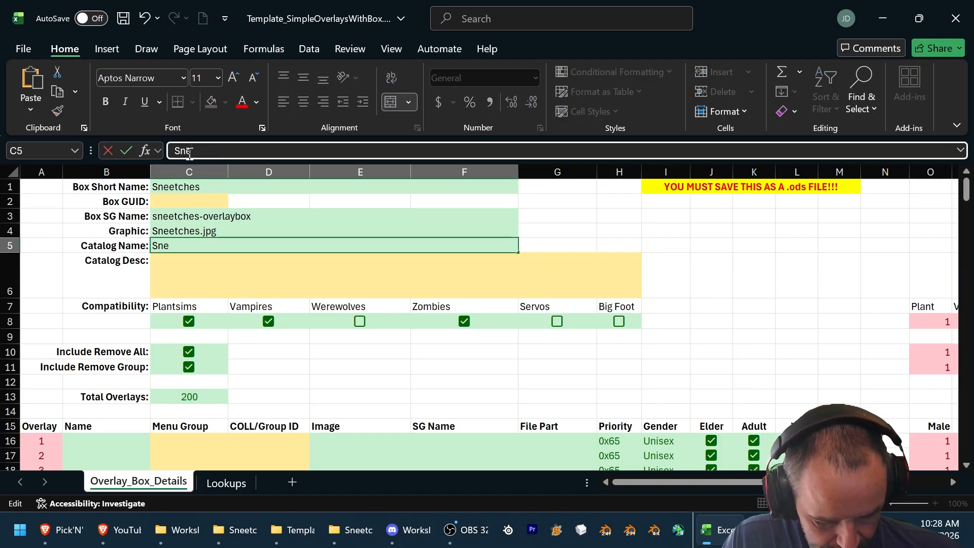
{"action": "type", "text": "etches ove"}
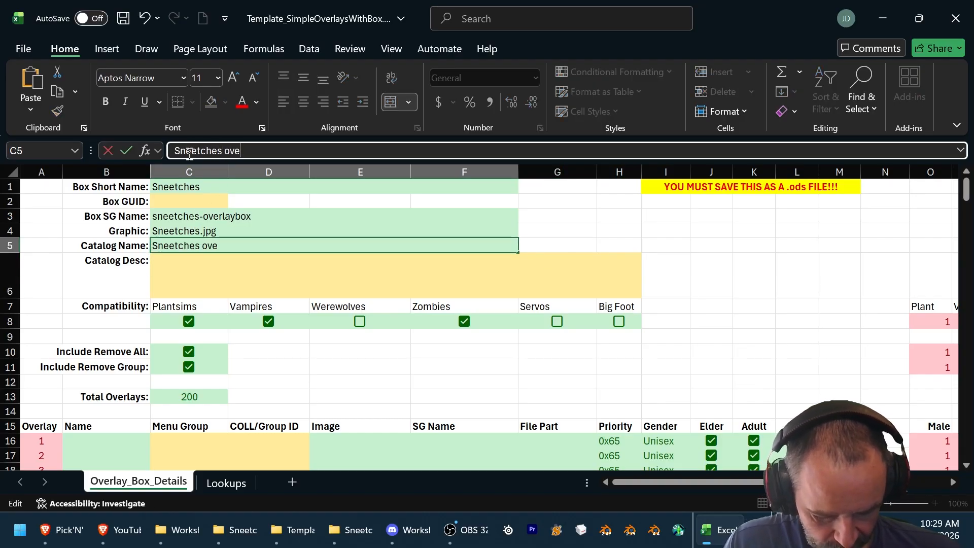
{"action": "type", "text": "rlay box"}
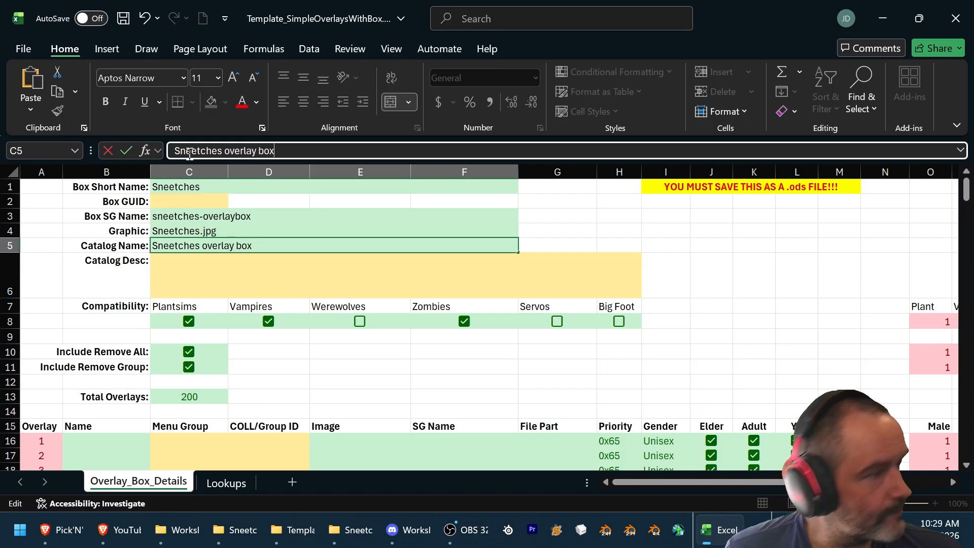
{"action": "left_click", "coordinate": [221, 269]}
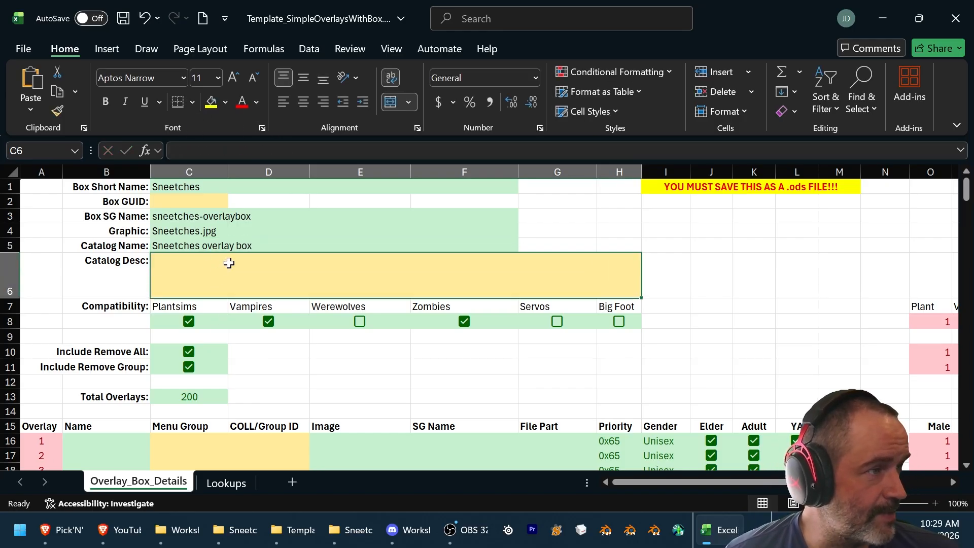
Step: Enter "An overlay box based on sneetches" as the Catalog Desc
{"action": "left_click", "coordinate": [184, 150]}
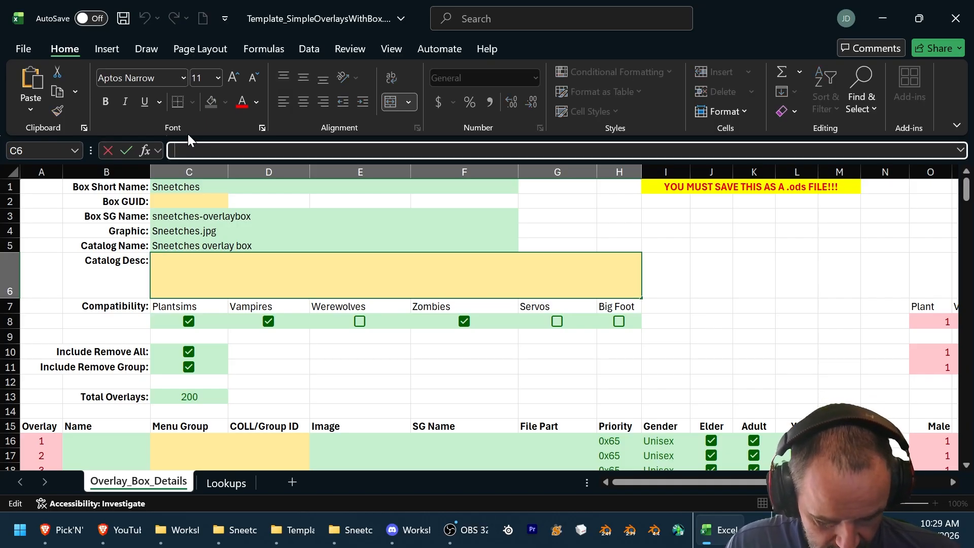
{"action": "type", "text": "An overl"}
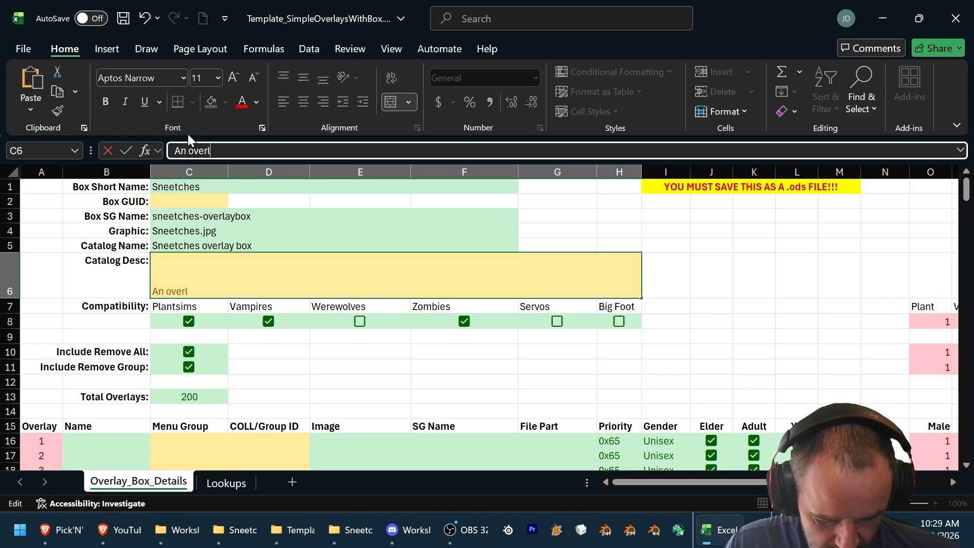
{"action": "type", "text": "ay box "}
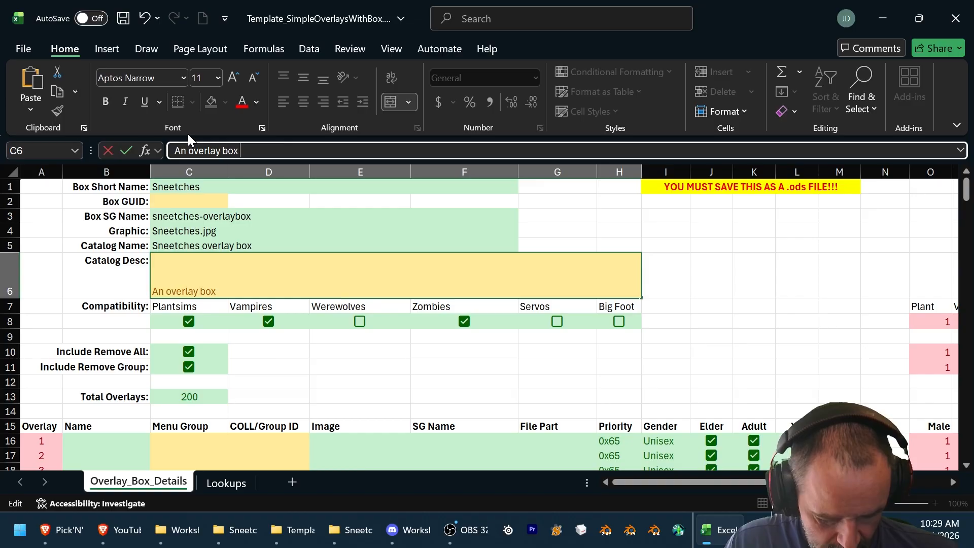
{"action": "type", "text": "based o"}
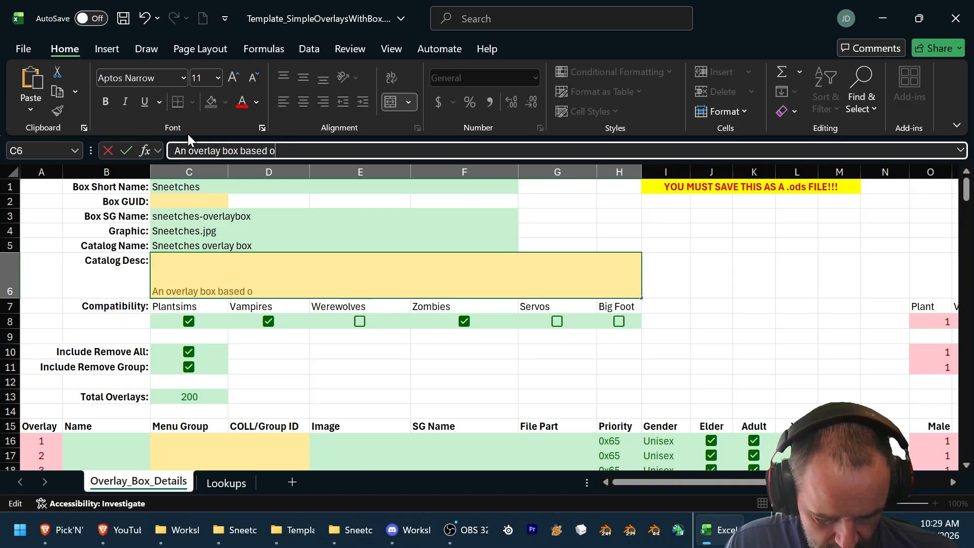
{"action": "type", "text": "n sneetches"}
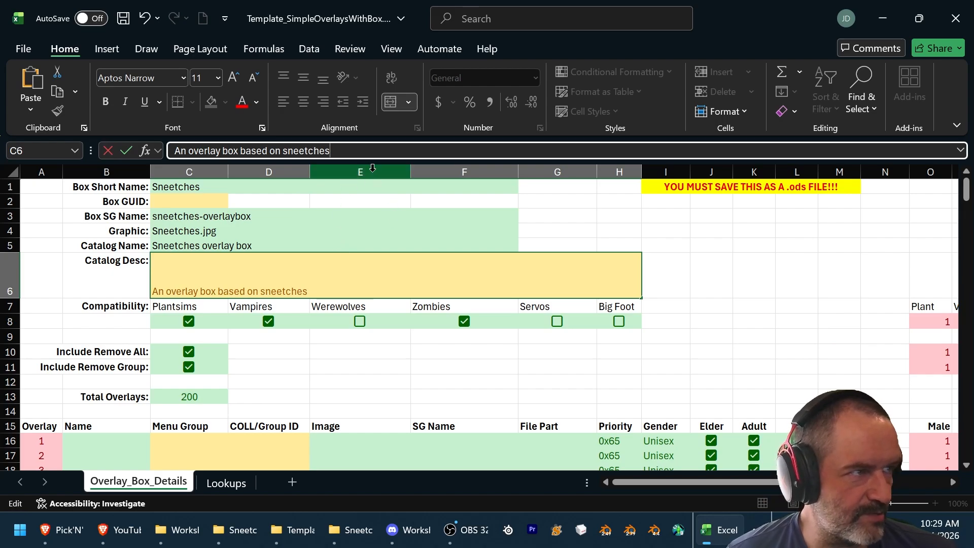
{"action": "left_click", "coordinate": [371, 280]}
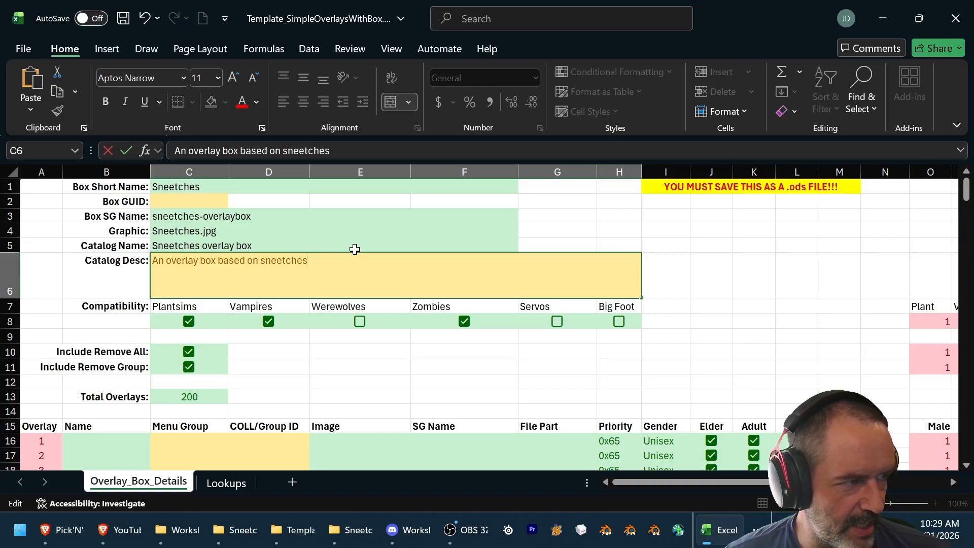
{"action": "key", "text": "Return"}
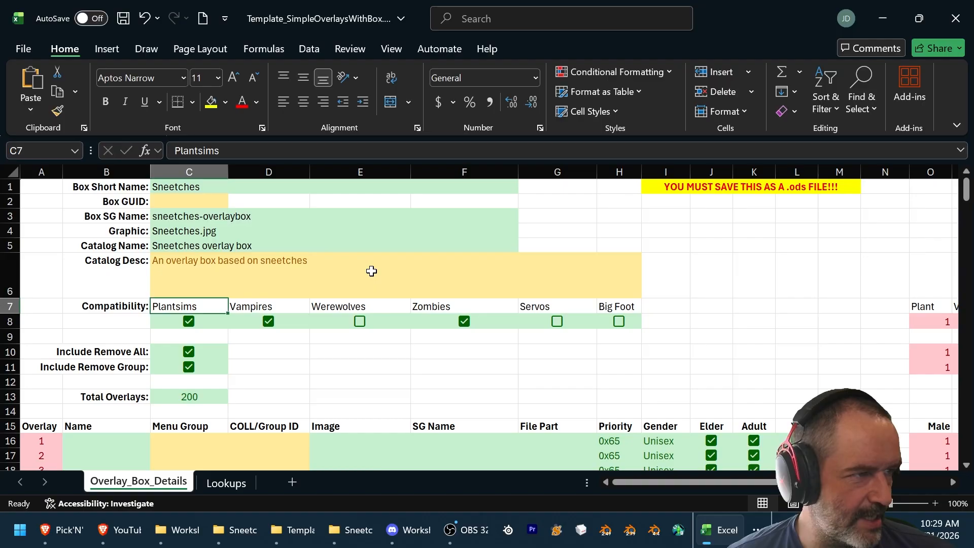
{"action": "left_click", "coordinate": [369, 268]}
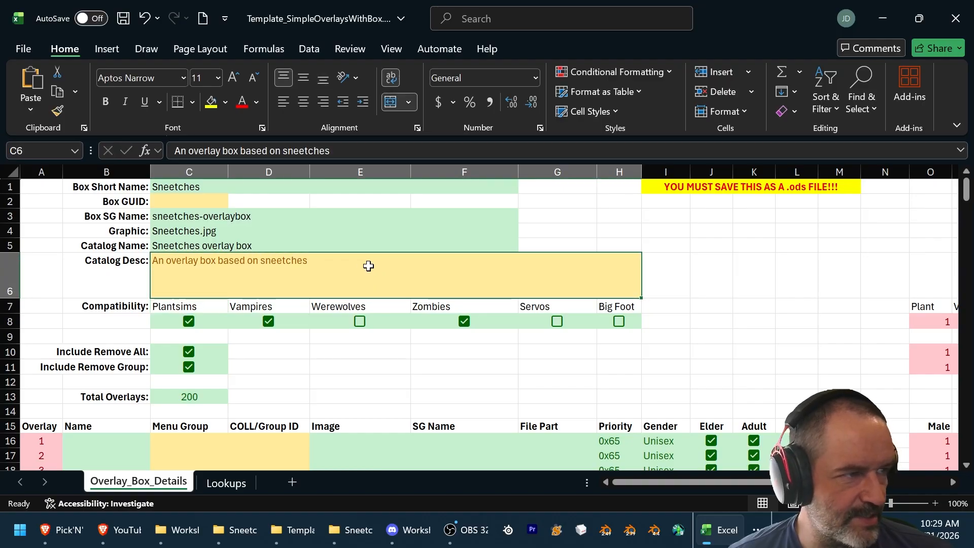
{"action": "left_click", "coordinate": [345, 152]}
{"action": "left_click", "coordinate": [356, 276]}
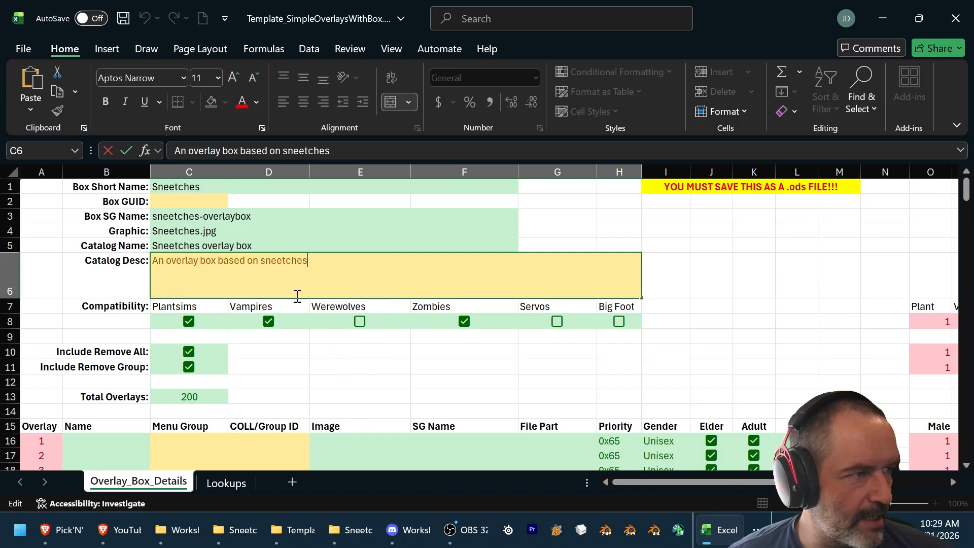
{"action": "left_click", "coordinate": [414, 350]}
{"action": "scroll", "coordinate": [267, 304], "scroll_direction": "down", "scroll_amount": 2}
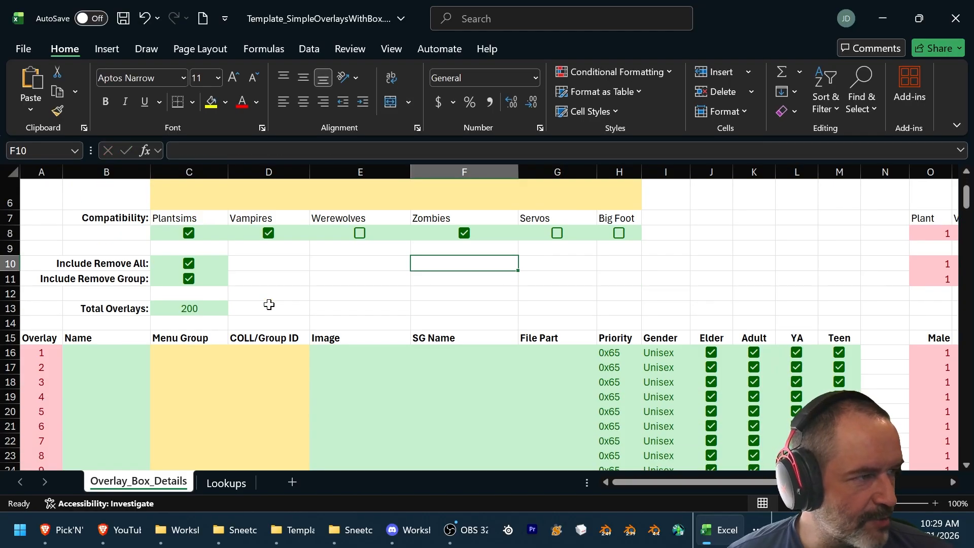
{"action": "scroll", "coordinate": [267, 314], "scroll_direction": "up", "scroll_amount": 1}
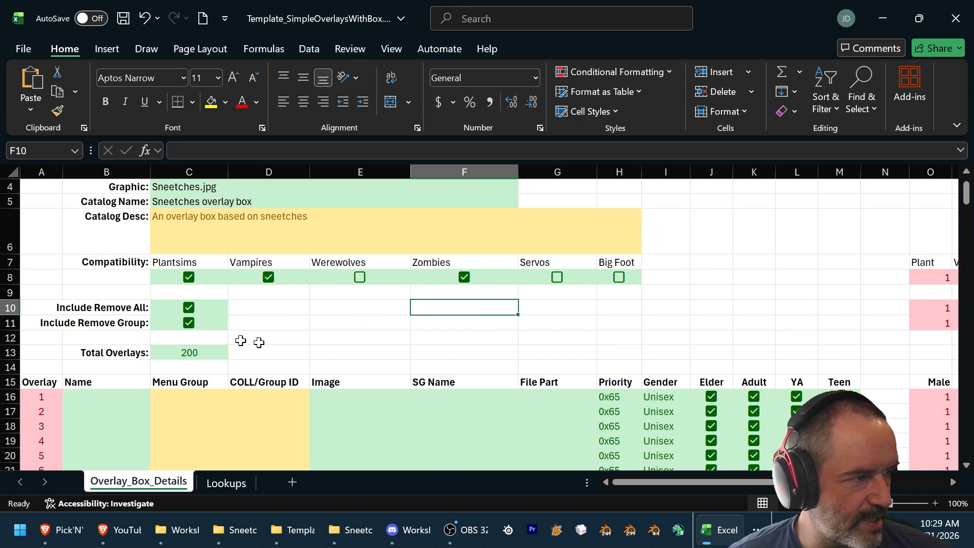
Step: Turn off the Include Remove Group option for the overlay box
{"action": "left_click", "coordinate": [188, 324]}
{"action": "scroll", "coordinate": [391, 324], "scroll_direction": "down", "scroll_amount": 2}
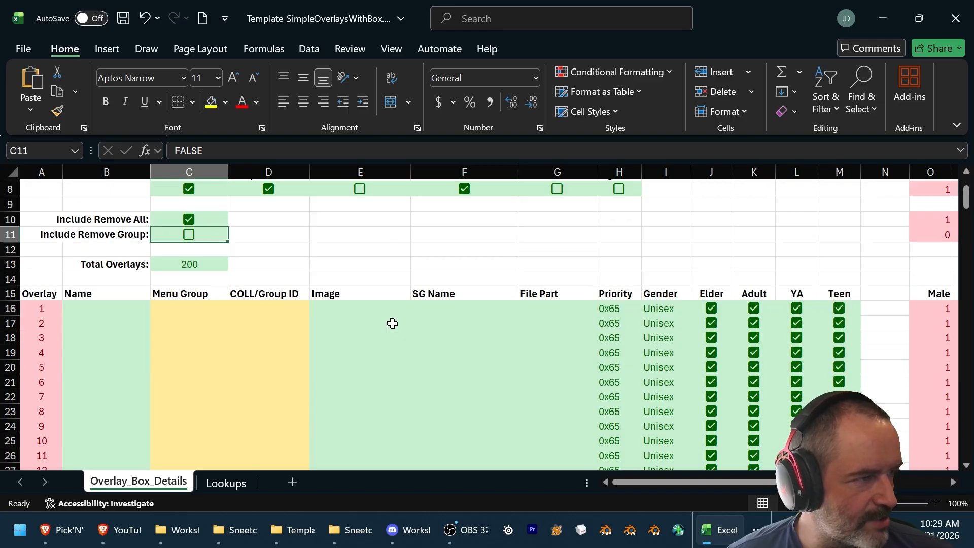
{"action": "scroll", "coordinate": [389, 324], "scroll_direction": "up", "scroll_amount": 1}
Step: Check the star texture file names in the Sneetches folder and name overlay 1 "Blue star" in the Excel workbook
{"action": "left_click", "coordinate": [95, 310]}
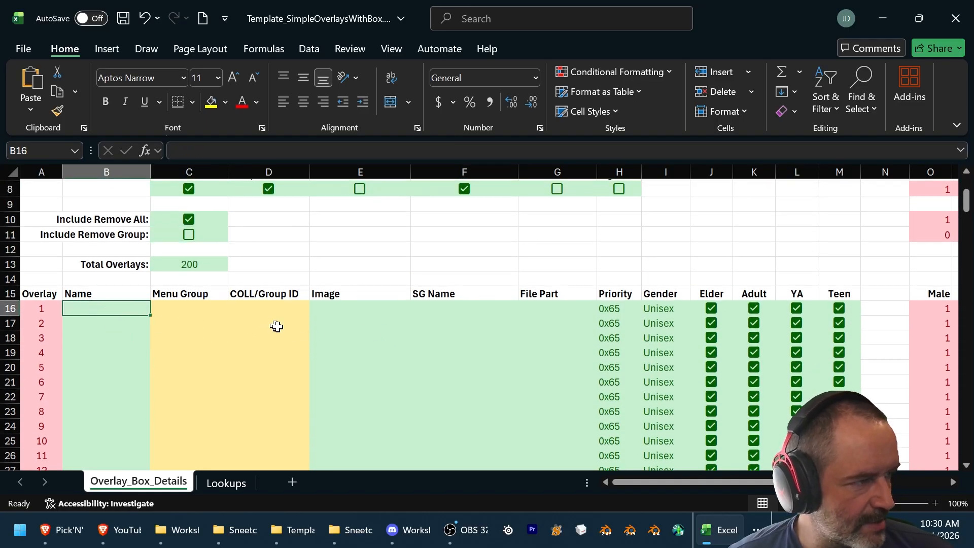
{"action": "key", "text": "alt"}
{"action": "key", "text": "alt+Tab"}
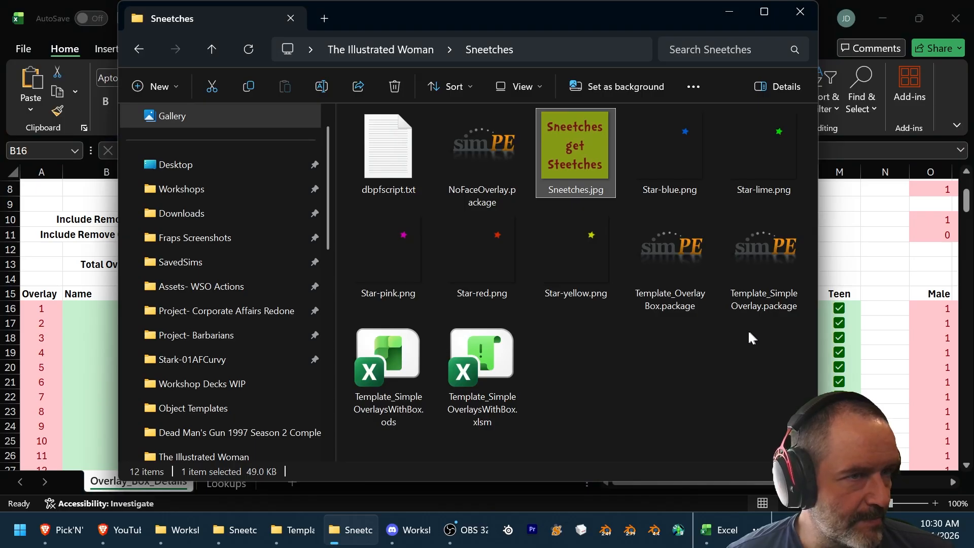
{"action": "left_click", "coordinate": [662, 138]}
{"action": "key", "text": "alt+Tab"}
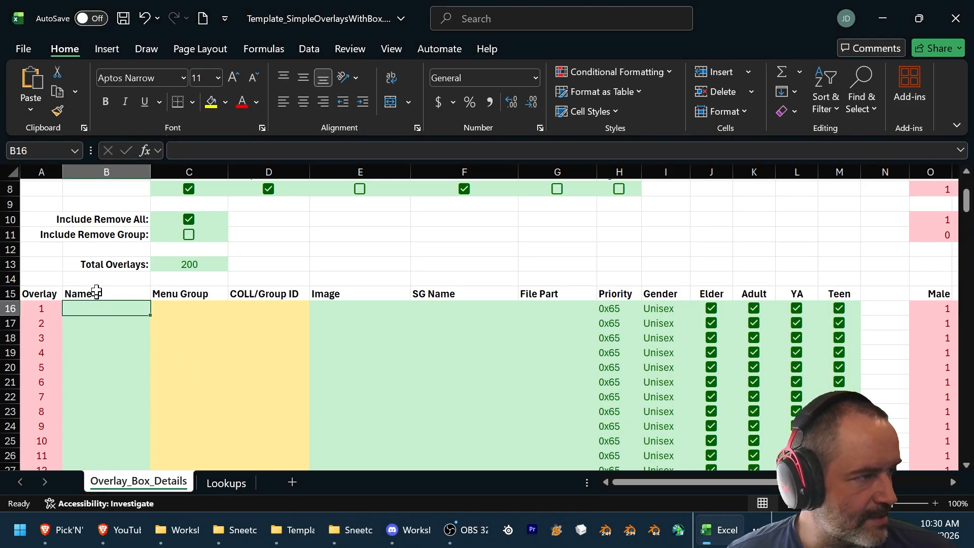
{"action": "left_click", "coordinate": [251, 150]}
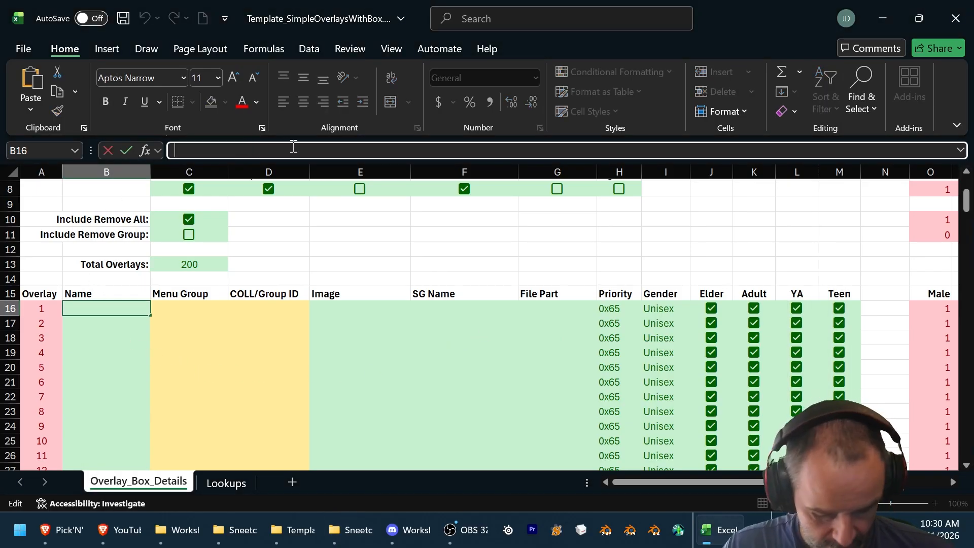
{"action": "type", "text": "B"}
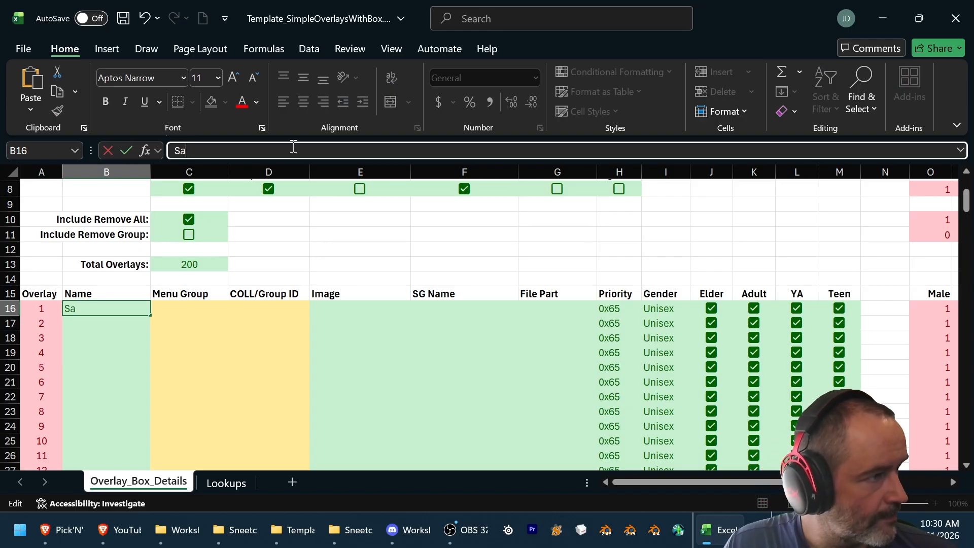
{"action": "type", "text": "B"}
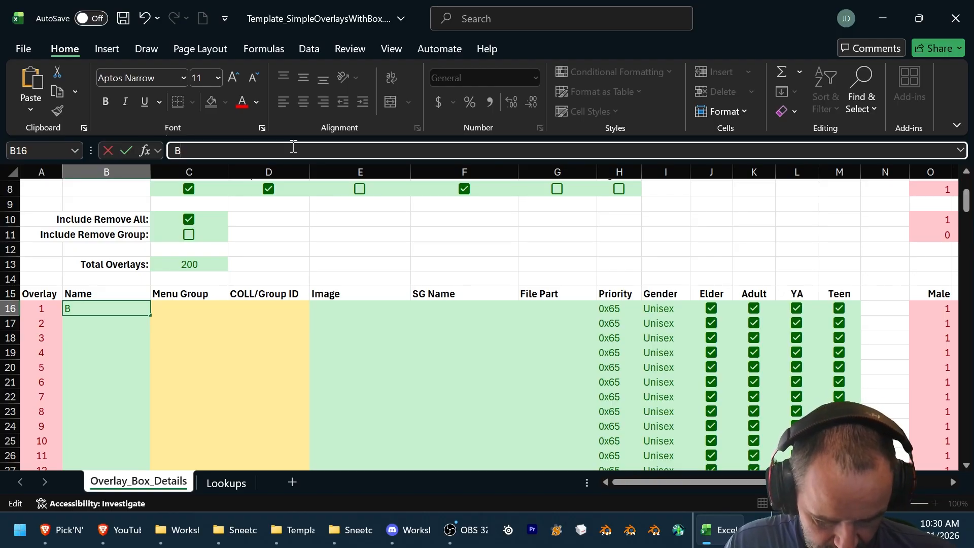
{"action": "type", "text": "lue star"}
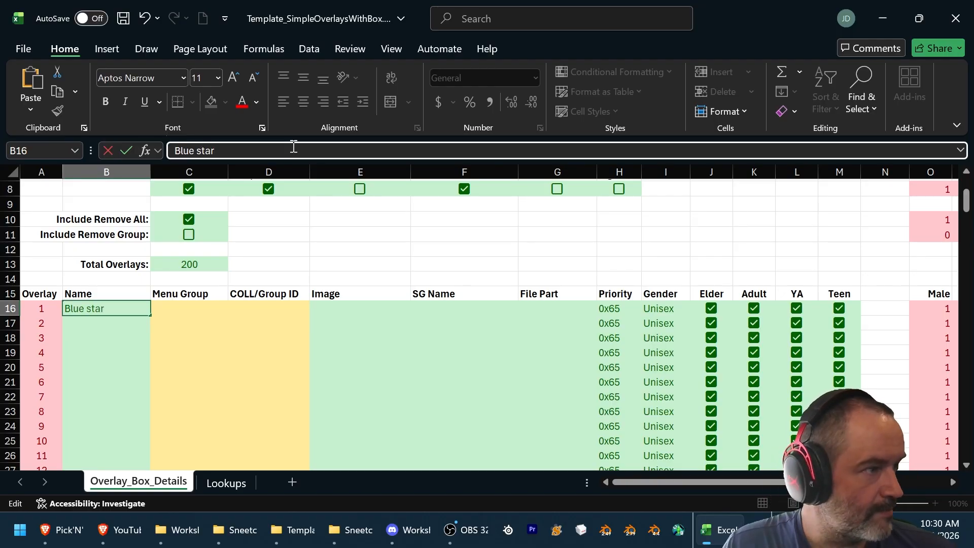
Step: Name overlay 2 "Lime star", following the order of the textures in the Sneetches folder
{"action": "left_click", "coordinate": [122, 323]}
{"action": "key", "text": "alt+Tab"}
{"action": "key", "text": "alt+Tab"}
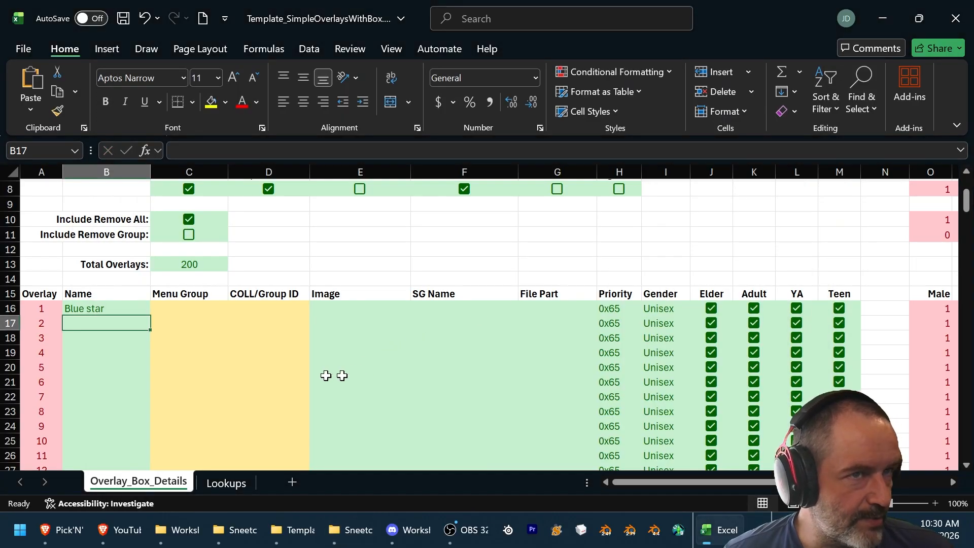
{"action": "type", "text": "Lime star"}
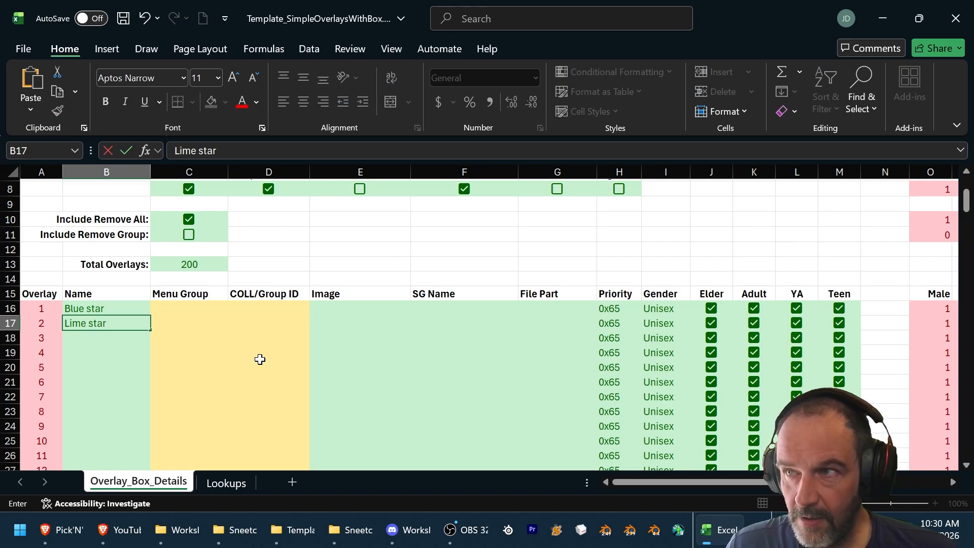
{"action": "key", "text": "Return"}
Step: Check the next star texture in the Sneetches folder and name overlay 3 "Pink star" in the workbook
{"action": "key", "text": "alt+Tab"}
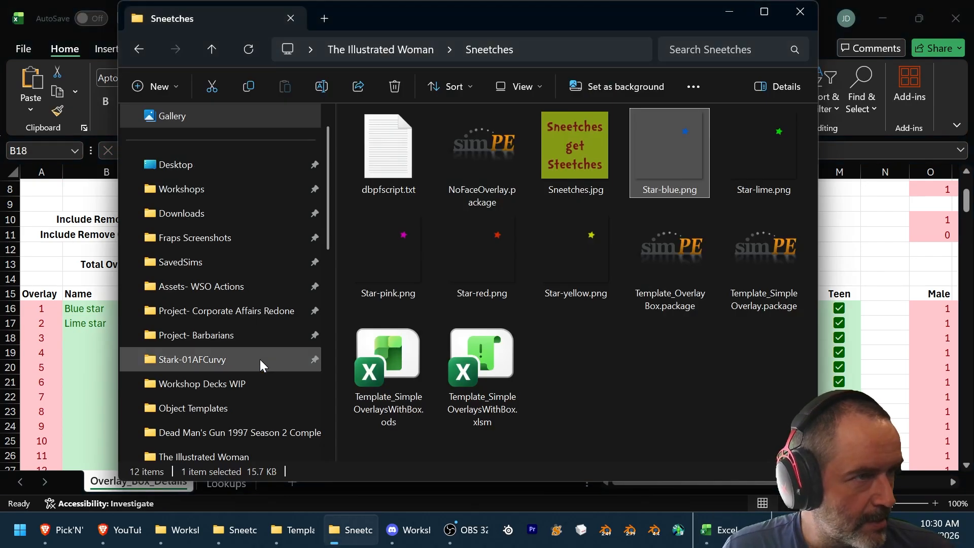
{"action": "key", "text": "alt+Tab"}
{"action": "key", "text": "alt+Tab"}
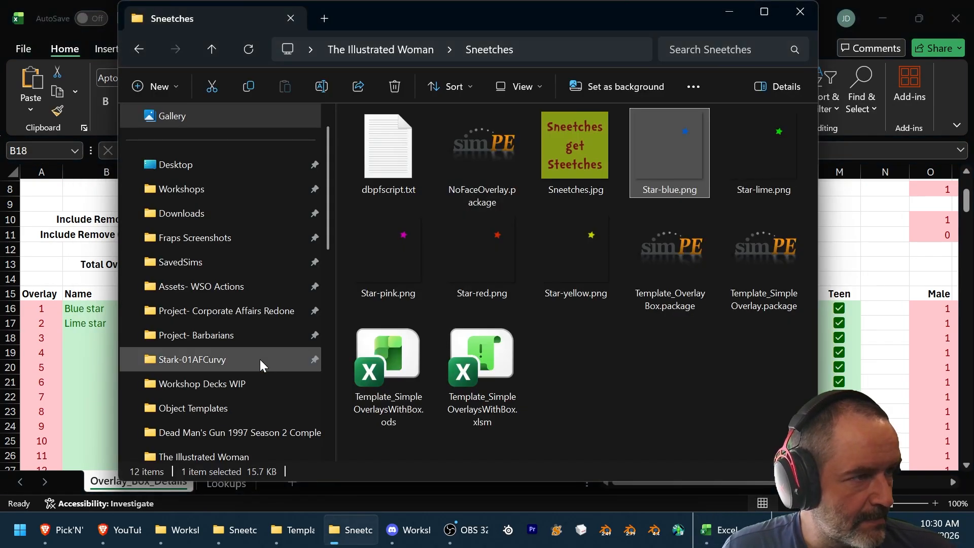
{"action": "key", "text": "alt+Tab"}
{"action": "type", "text": "St"}
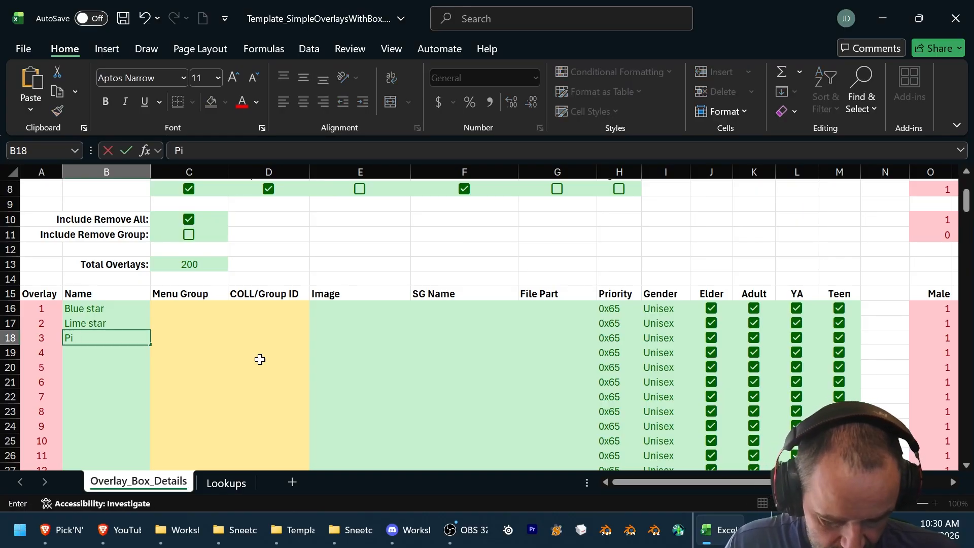
{"action": "type", "text": "Pink star"}
{"action": "key", "text": "Return"}
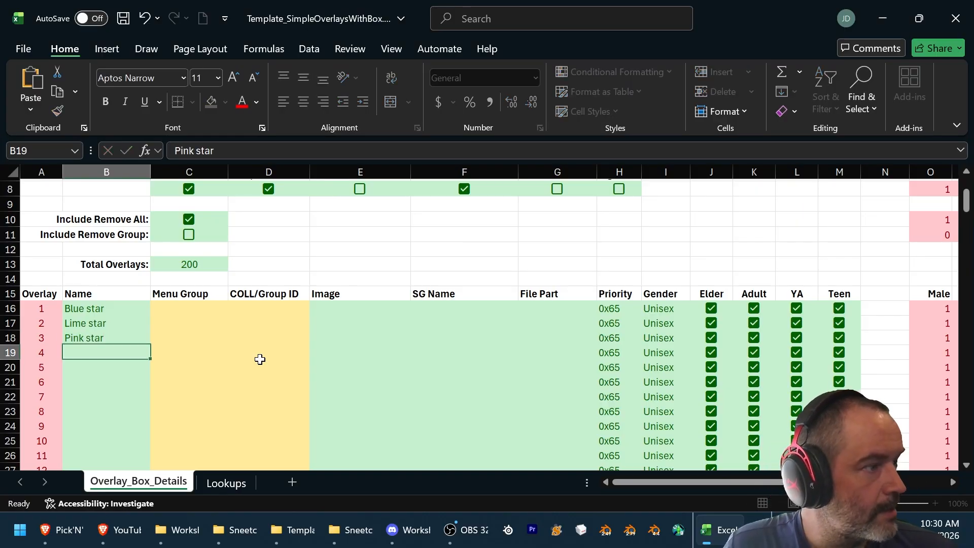
Step: Name overlay 4 "Red star" and overlay 5 "Yellow star", matching the remaining textures in the Sneetches folder
{"action": "key", "text": "alt+Tab"}
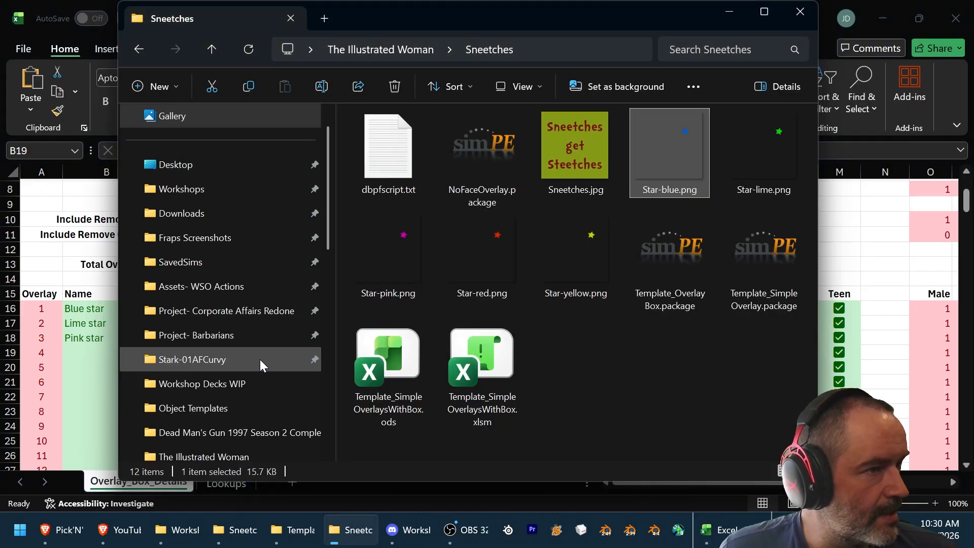
{"action": "key", "text": "alt+Tab"}
{"action": "type", "text": "R"}
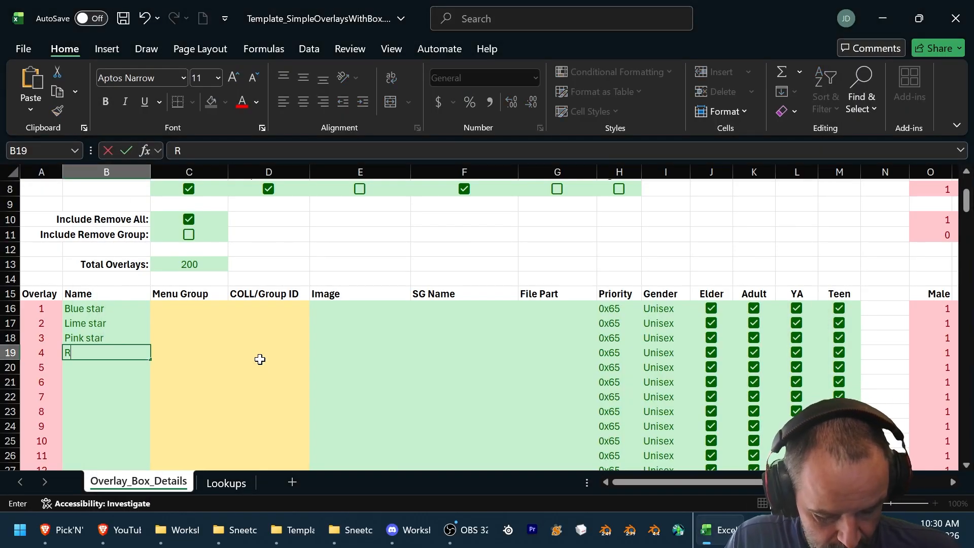
{"action": "type", "text": "ed star"}
{"action": "key", "text": "Return"}
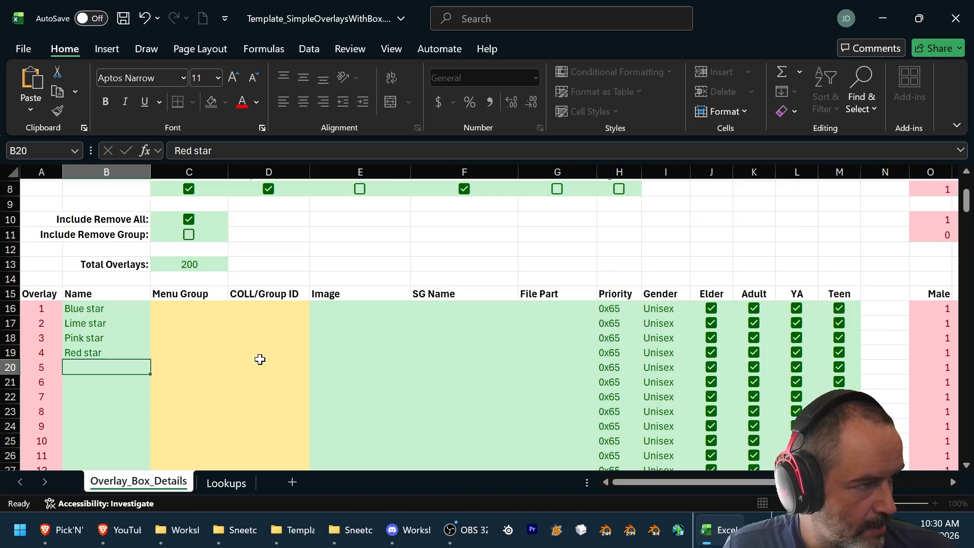
{"action": "type", "text": "Yellow star"}
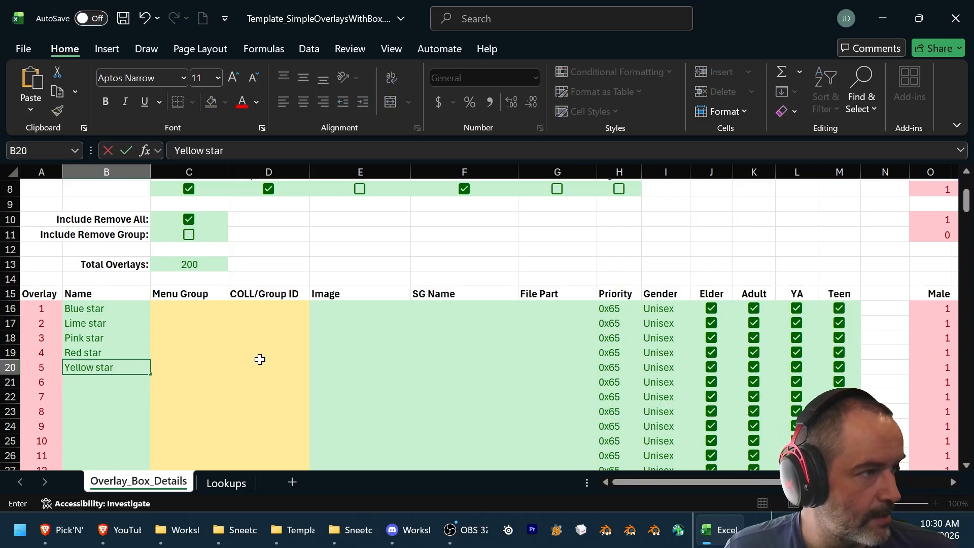
{"action": "key", "text": "Tab"}
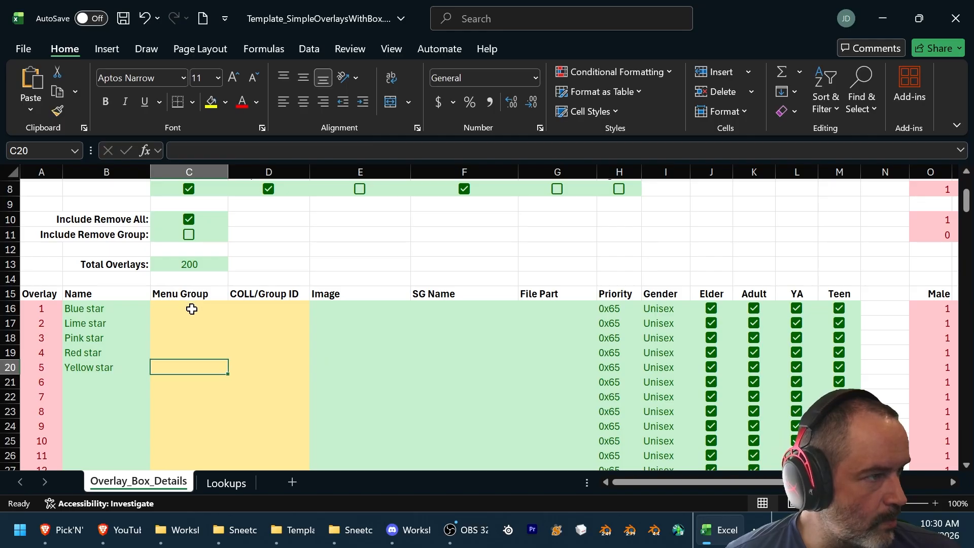
Step: Set Total Overlays to 5
{"action": "left_click_drag", "start_coordinate": [191, 309], "coordinate": [175, 368]}
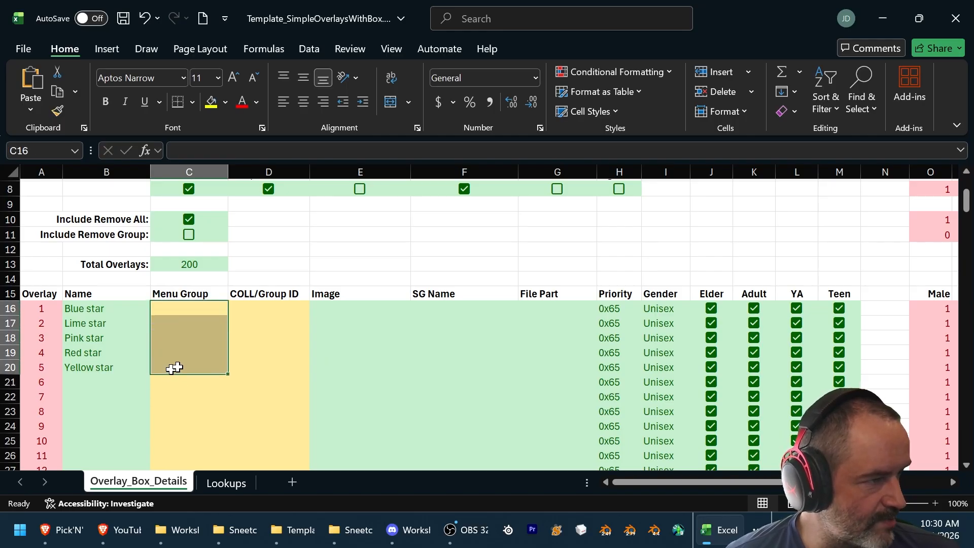
{"action": "scroll", "coordinate": [333, 357], "scroll_direction": "up", "scroll_amount": 3}
{"action": "scroll", "coordinate": [332, 357], "scroll_direction": "down", "scroll_amount": 2}
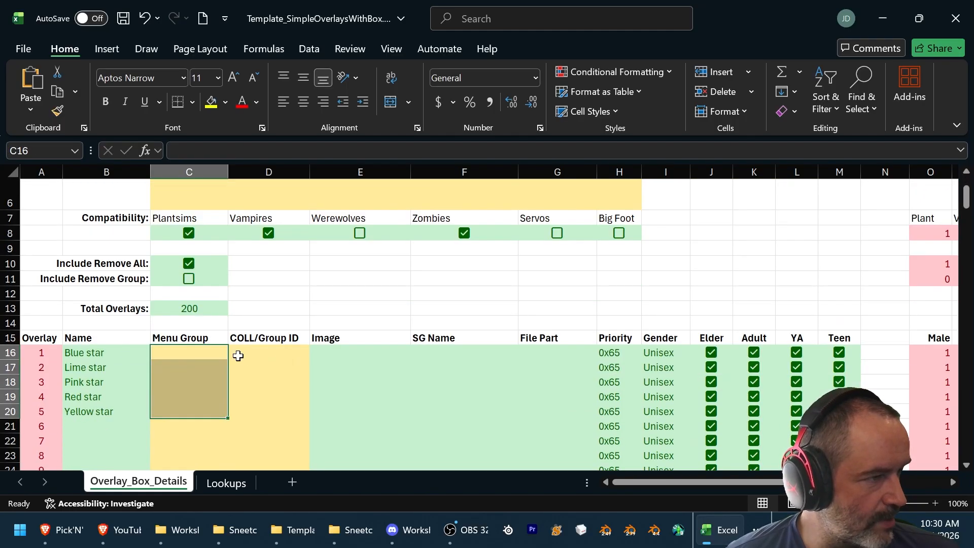
{"action": "left_click", "coordinate": [190, 312]}
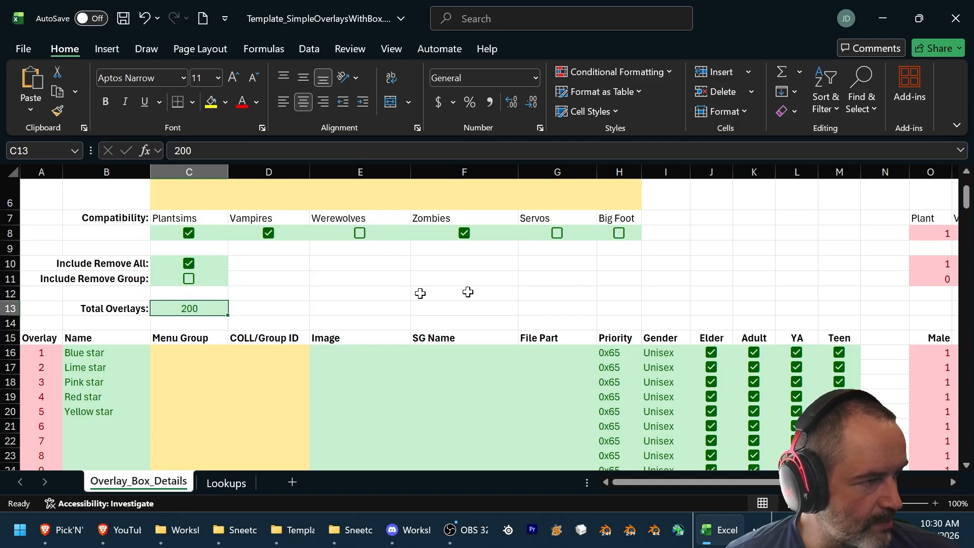
{"action": "type", "text": "5"}
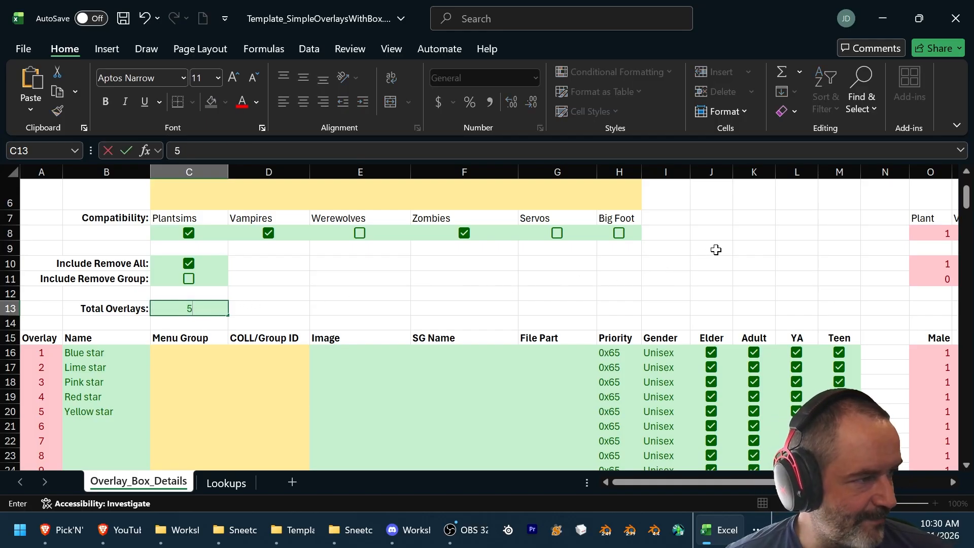
{"action": "key", "text": "Tab"}
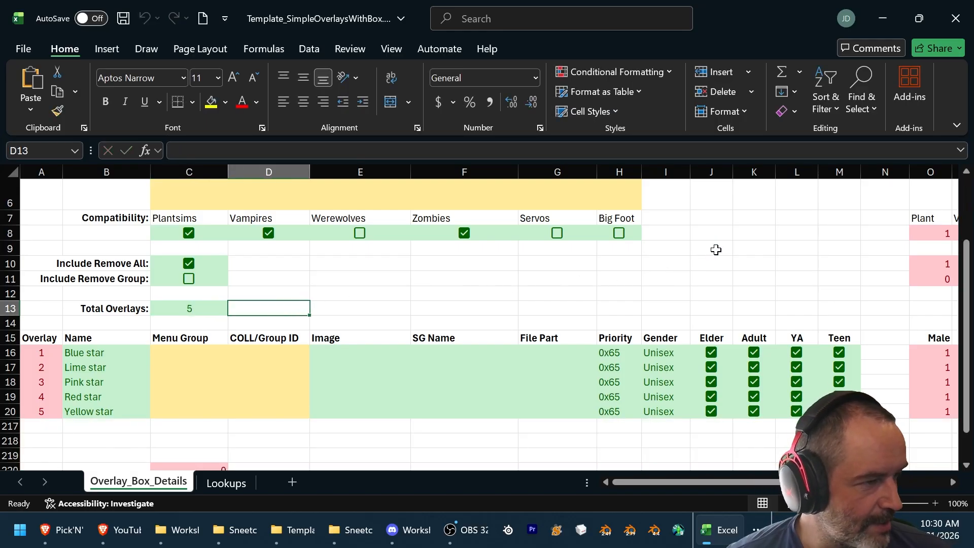
Step: Select overlay 1's Image cell, then copy the full file name Star-blue.png, including its extension, from the Sneetches folder in File Explorer
{"action": "scroll", "coordinate": [455, 366], "scroll_direction": "down", "scroll_amount": 1}
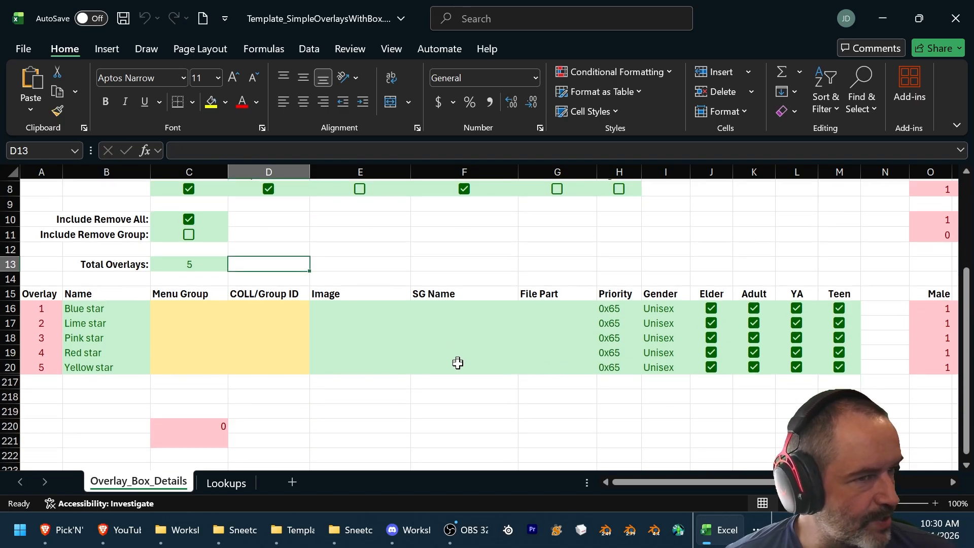
{"action": "scroll", "coordinate": [285, 400], "scroll_direction": "up", "scroll_amount": 2}
{"action": "scroll", "coordinate": [282, 400], "scroll_direction": "down", "scroll_amount": 2}
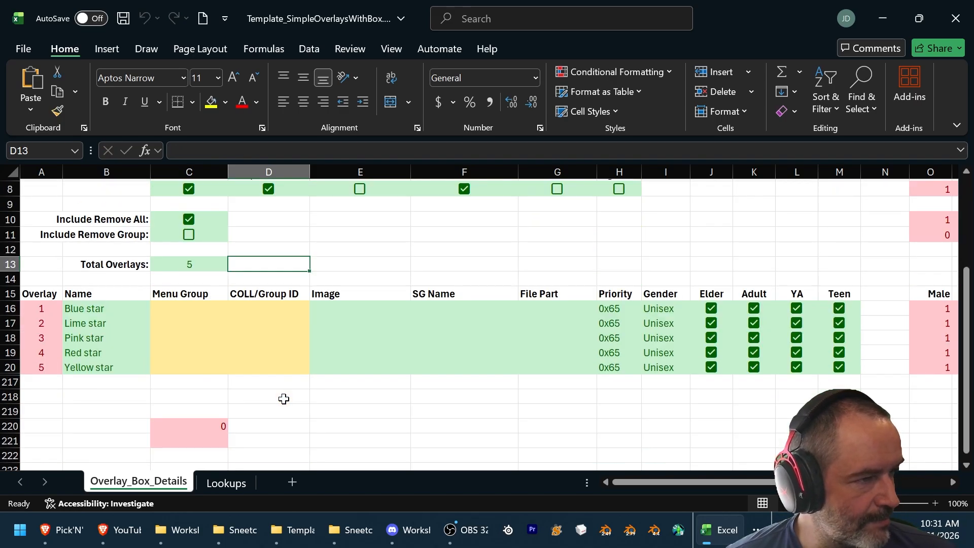
{"action": "scroll", "coordinate": [289, 398], "scroll_direction": "up", "scroll_amount": 1}
{"action": "left_click", "coordinate": [335, 352]}
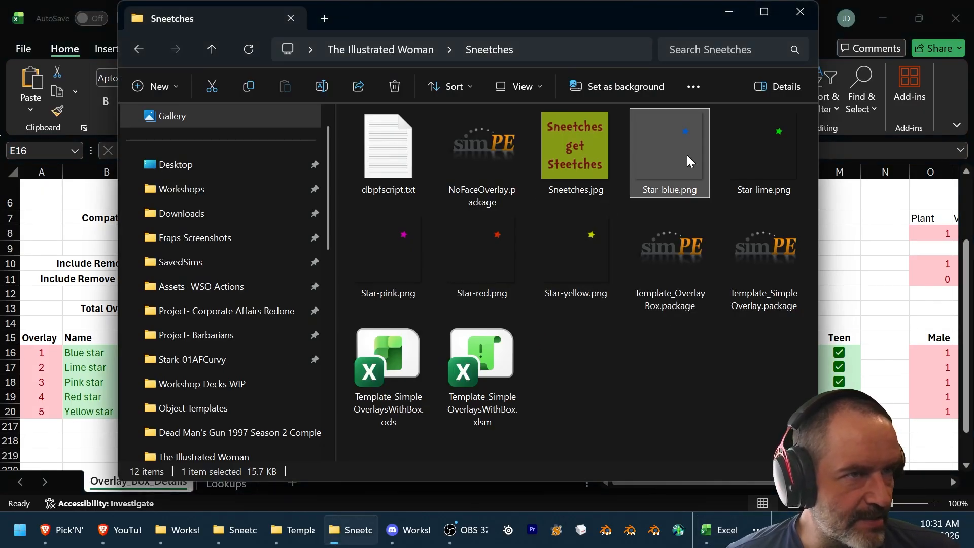
{"action": "right_click", "coordinate": [687, 154]}
{"action": "mouse_move", "coordinate": [766, 285]}
{"action": "left_click", "coordinate": [812, 25]}
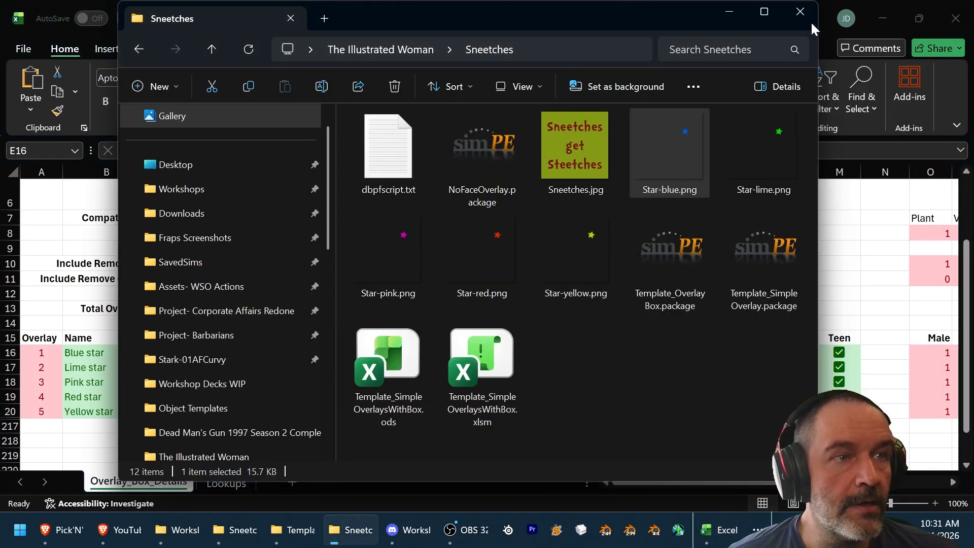
{"action": "key", "text": "ctrl+a"}
{"action": "key", "text": "ctrl+c"}
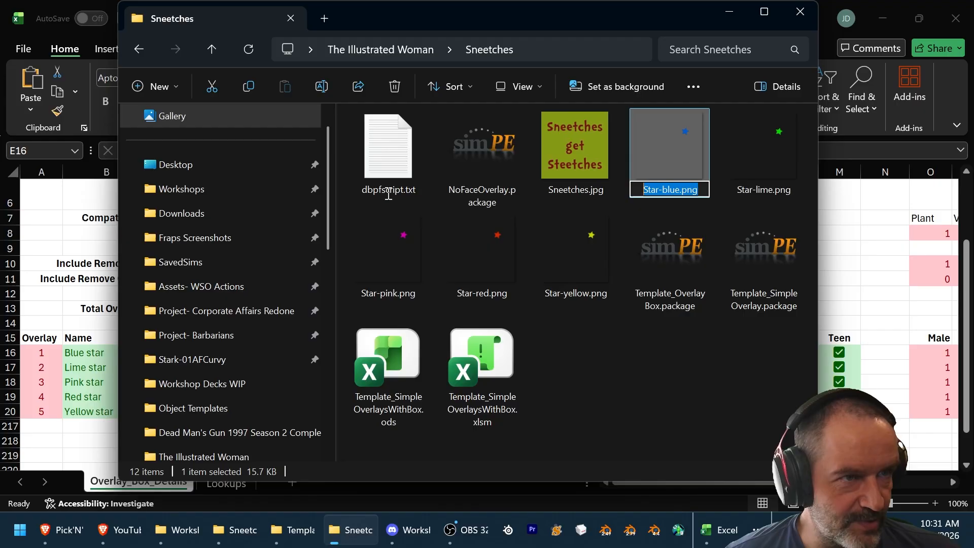
{"action": "left_click", "coordinate": [644, 351]}
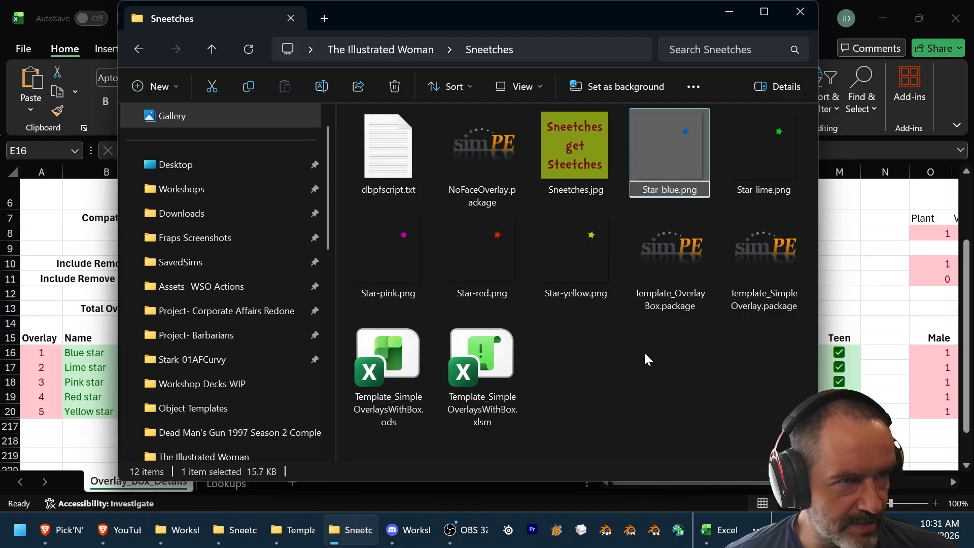
Step: Back in the Excel workbook, paste Star-blue.png as overlay 1's Image and fill it down through overlay 5
{"action": "left_click", "coordinate": [874, 310]}
{"action": "right_click", "coordinate": [346, 351]}
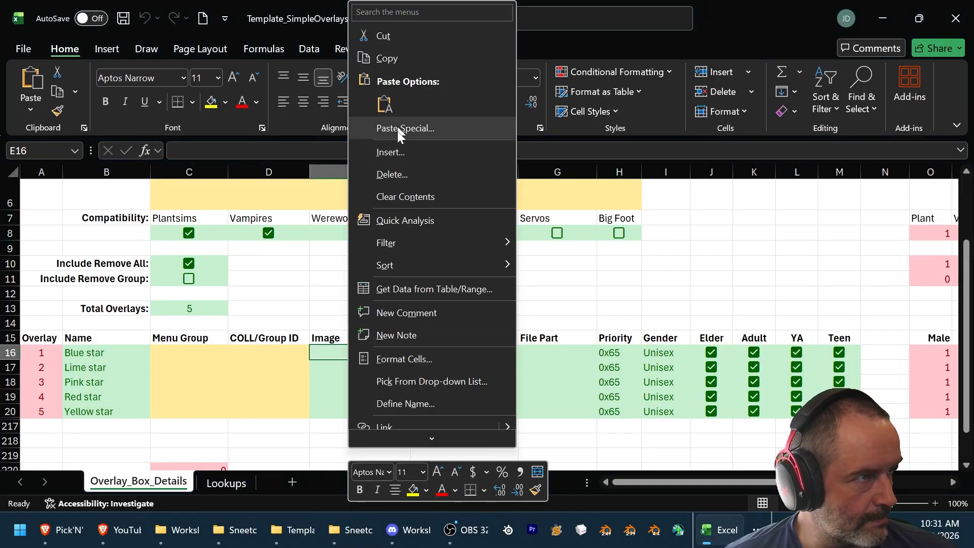
{"action": "key", "text": "Escape"}
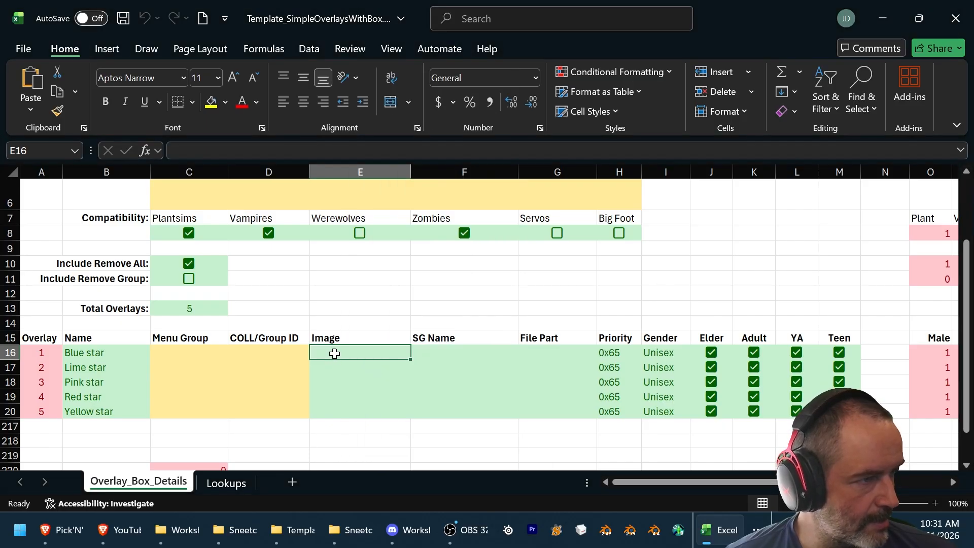
{"action": "key", "text": "ctrl+v"}
{"action": "left_click", "coordinate": [338, 367]}
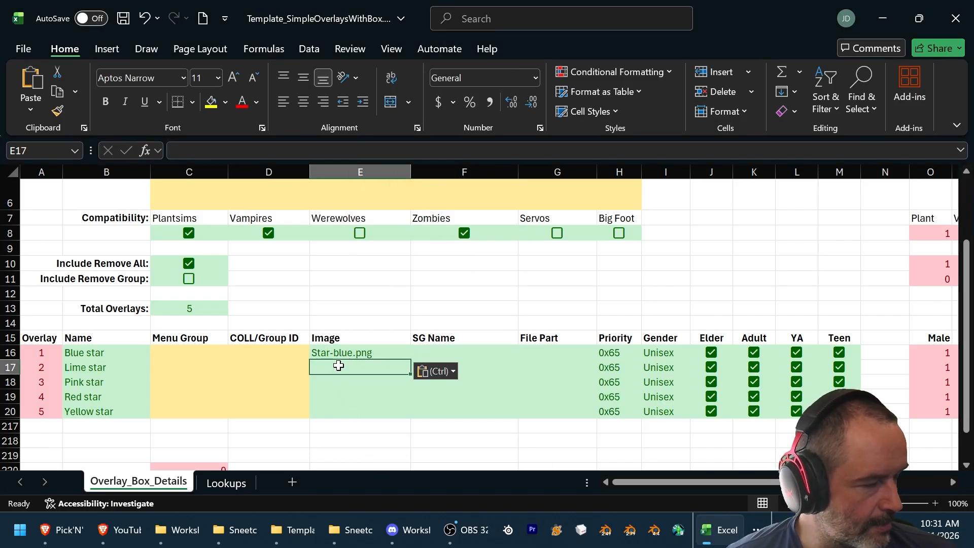
{"action": "left_click", "coordinate": [355, 357]}
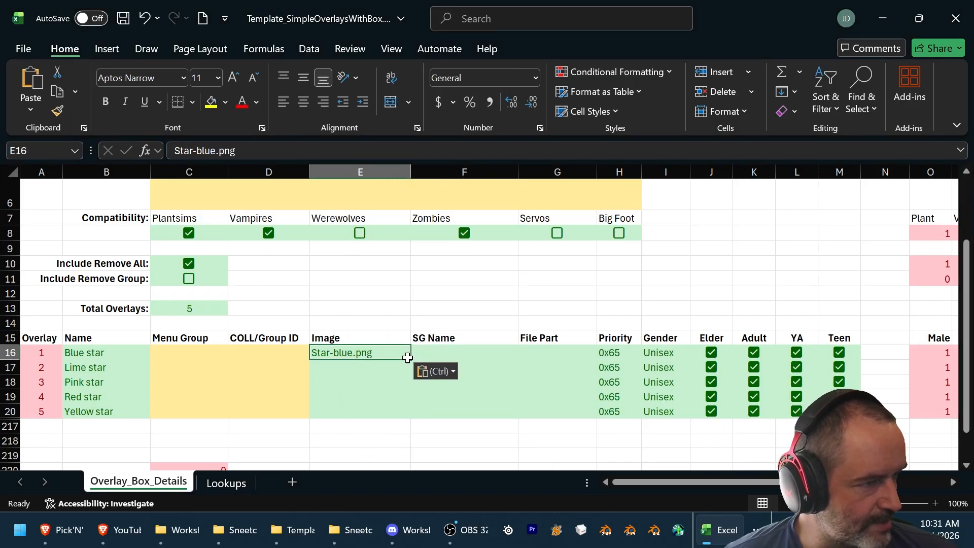
{"action": "left_click_drag", "start_coordinate": [409, 360], "coordinate": [394, 412]}
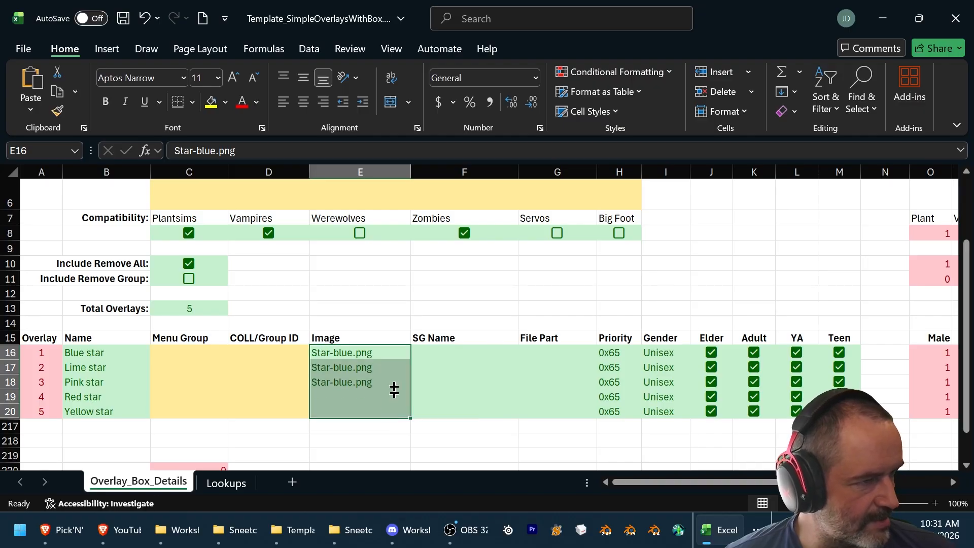
Step: Change overlay 2's Image to Star-lime.png
{"action": "key", "text": "alt+Tab"}
{"action": "key", "text": "alt+Tab"}
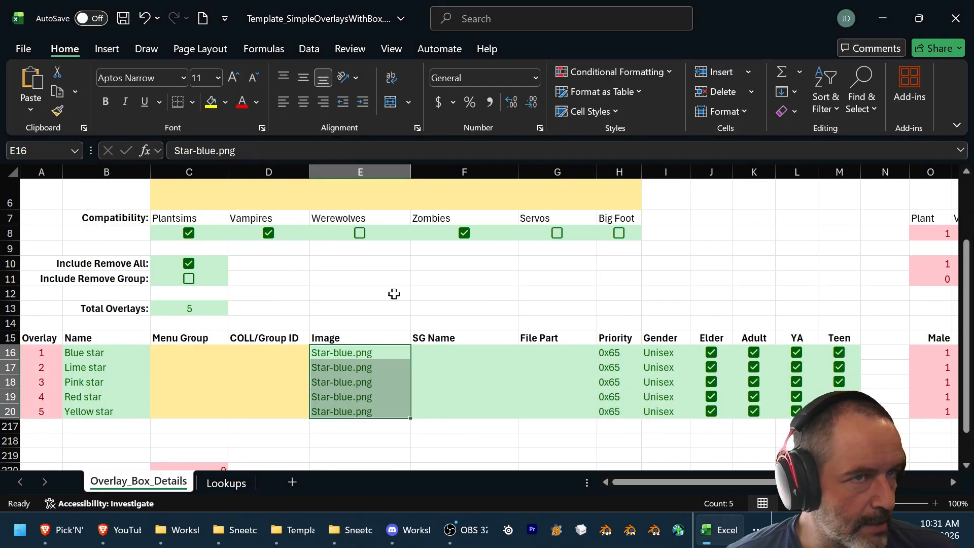
{"action": "left_click", "coordinate": [351, 367]}
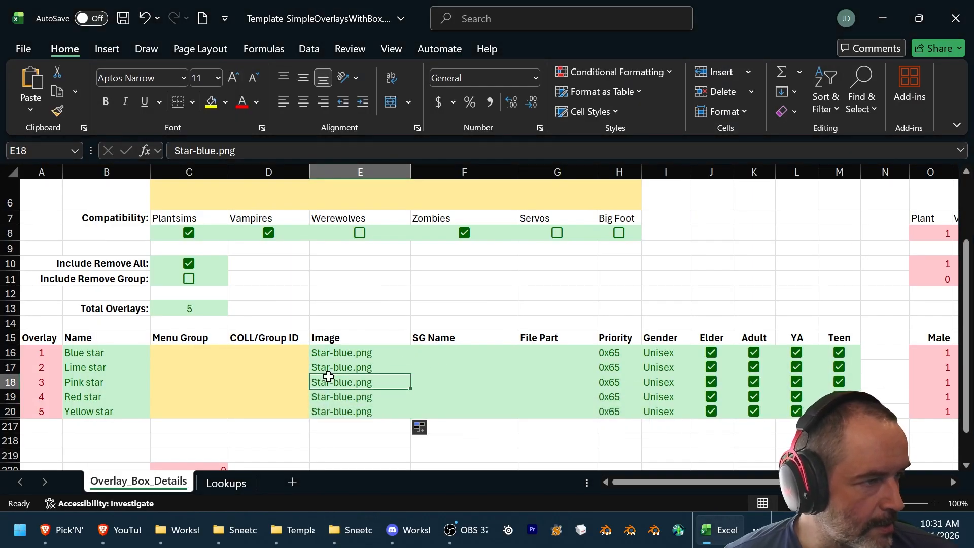
{"action": "left_click", "coordinate": [207, 151]}
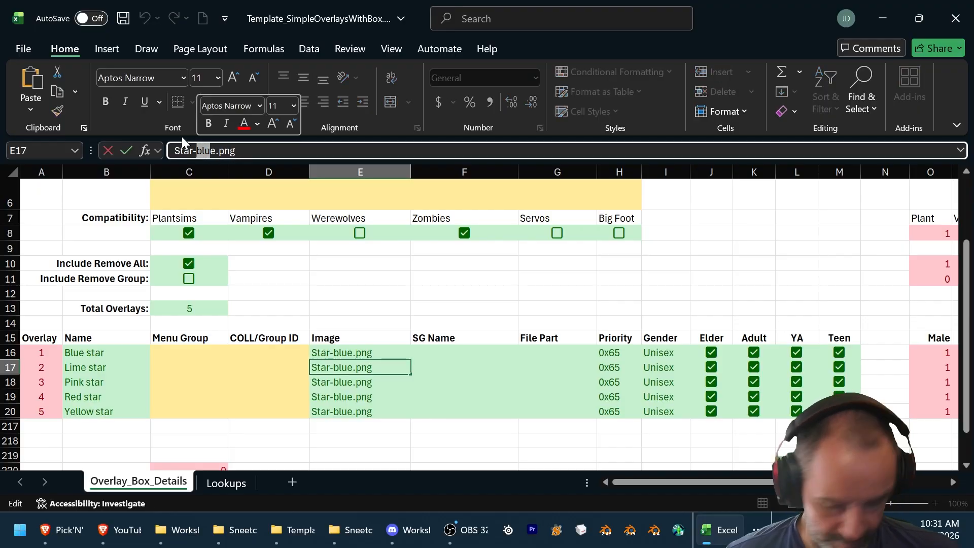
{"action": "key", "text": "BackSpace"}
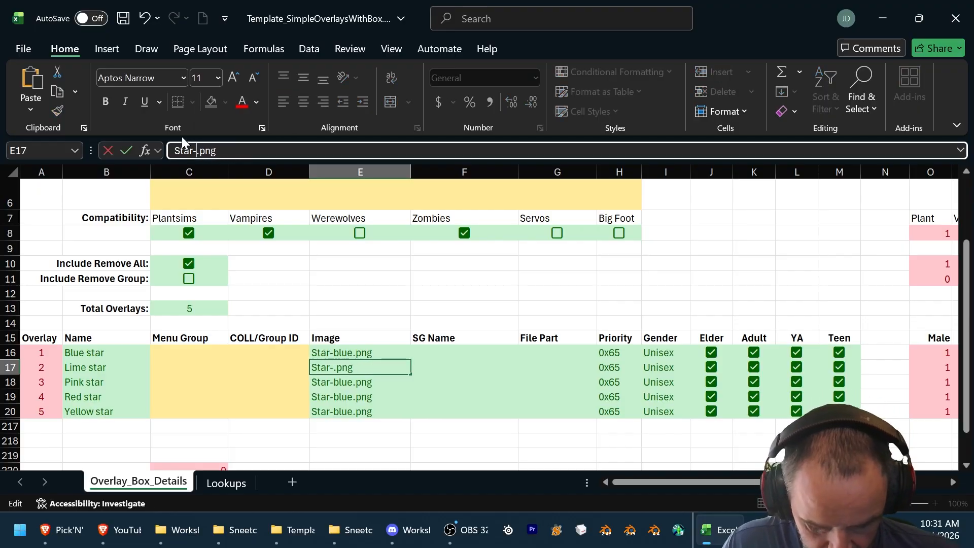
{"action": "type", "text": "lime"}
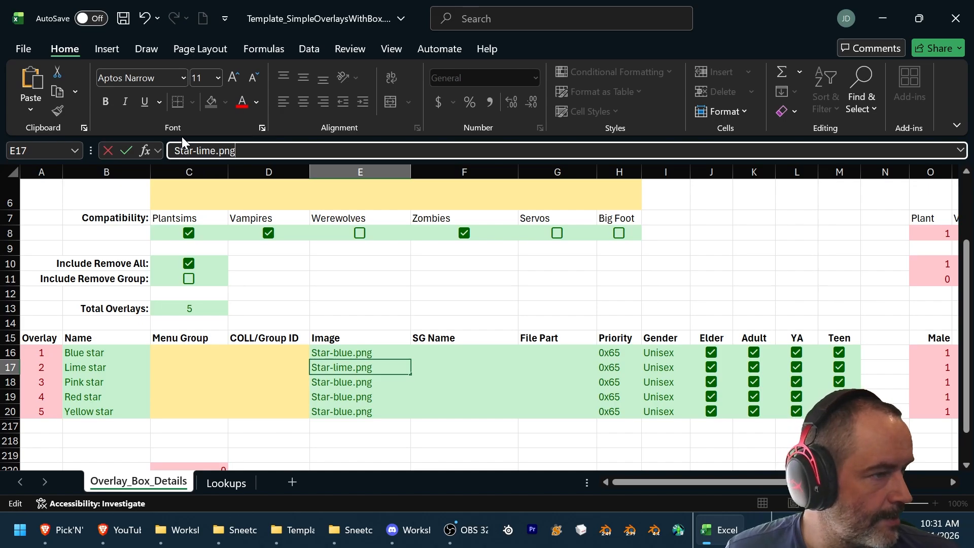
{"action": "key", "text": "Return"}
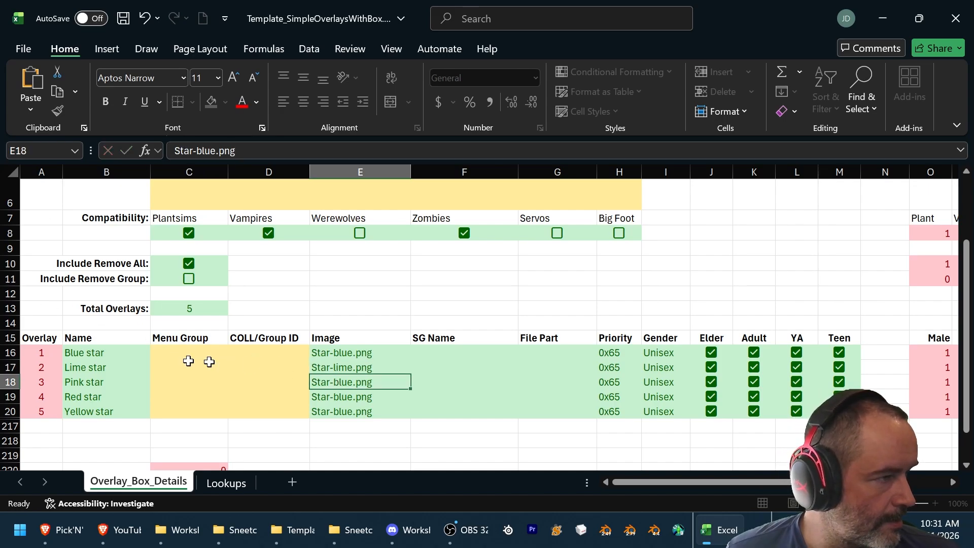
Step: Change overlay 3's Image to Star-pink.png
{"action": "left_click", "coordinate": [217, 151]}
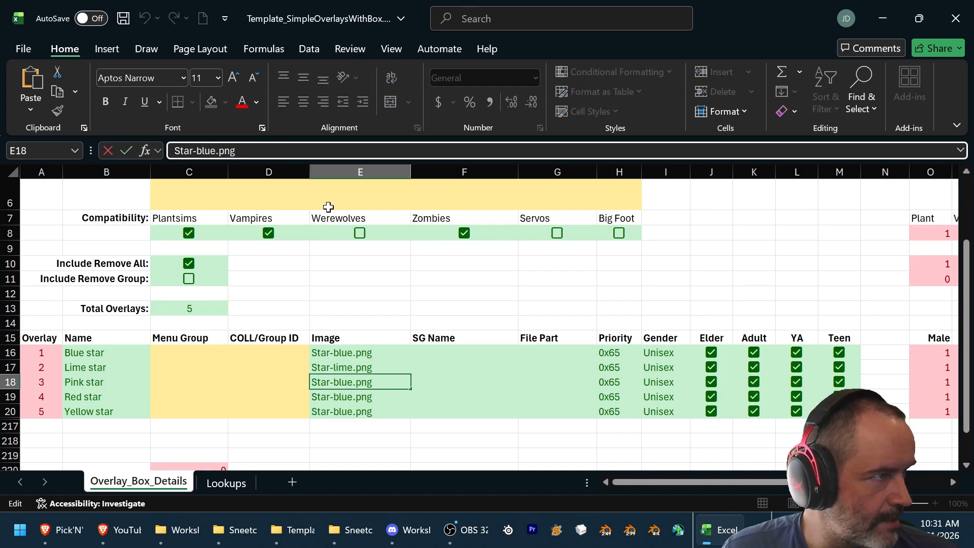
{"action": "key", "text": "BackSpace"}
{"action": "key", "text": "BackSpace"}
{"action": "key", "text": "BackSpace"}
{"action": "key", "text": "BackSpace"}
{"action": "type", "text": "pink"}
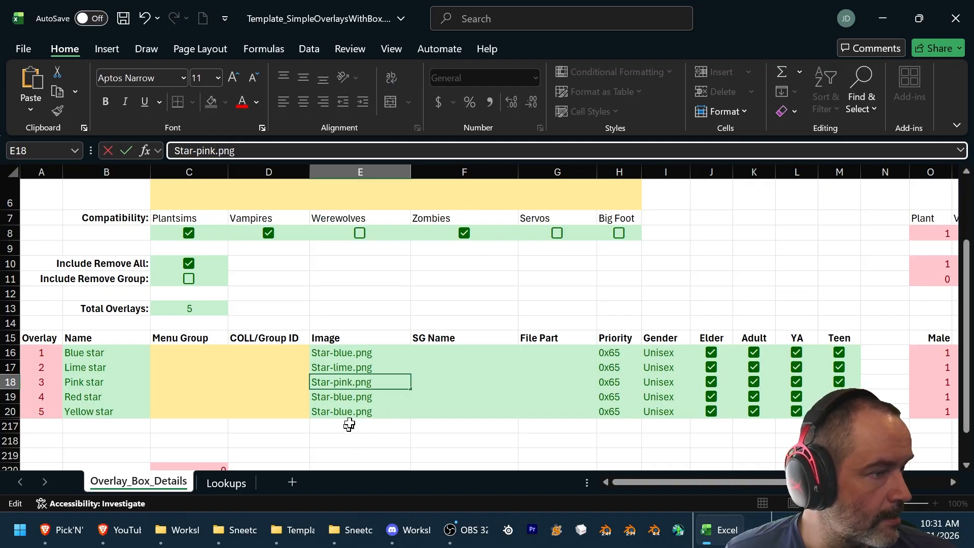
{"action": "key", "text": "Return"}
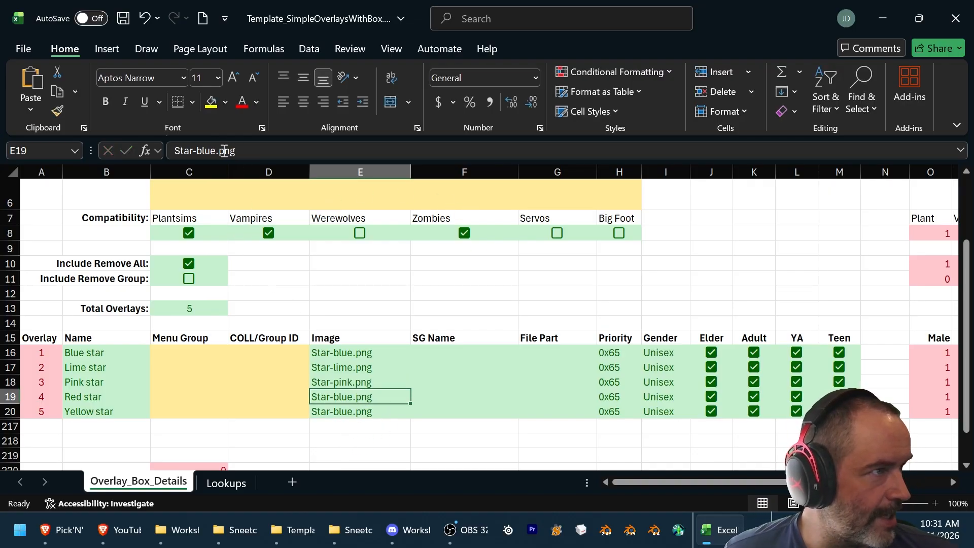
Step: Change overlay 4's Image to Star-red.png
{"action": "left_click", "coordinate": [223, 150]}
{"action": "key", "text": "BackSpace"}
{"action": "key", "text": "BackSpace"}
{"action": "key", "text": "BackSpace"}
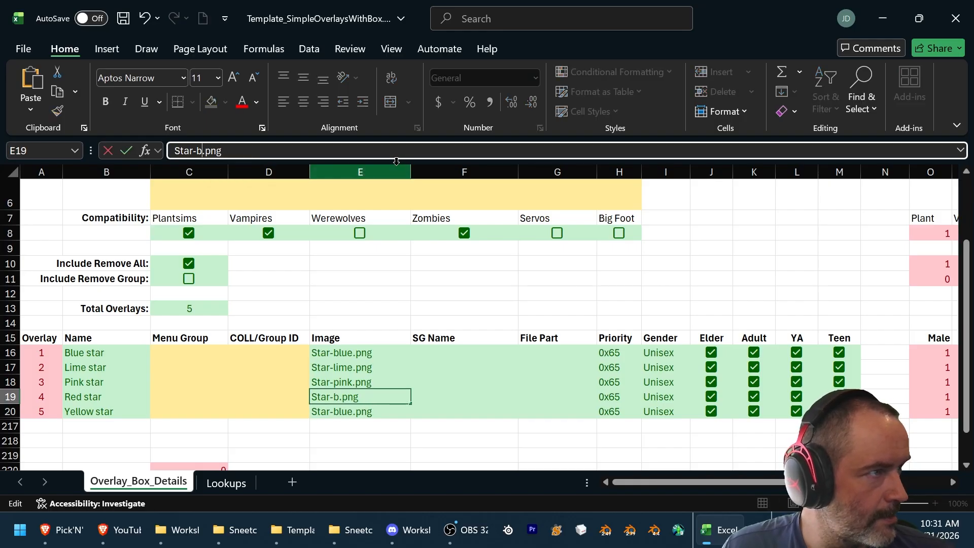
{"action": "key", "text": "BackSpace"}
{"action": "type", "text": "red"}
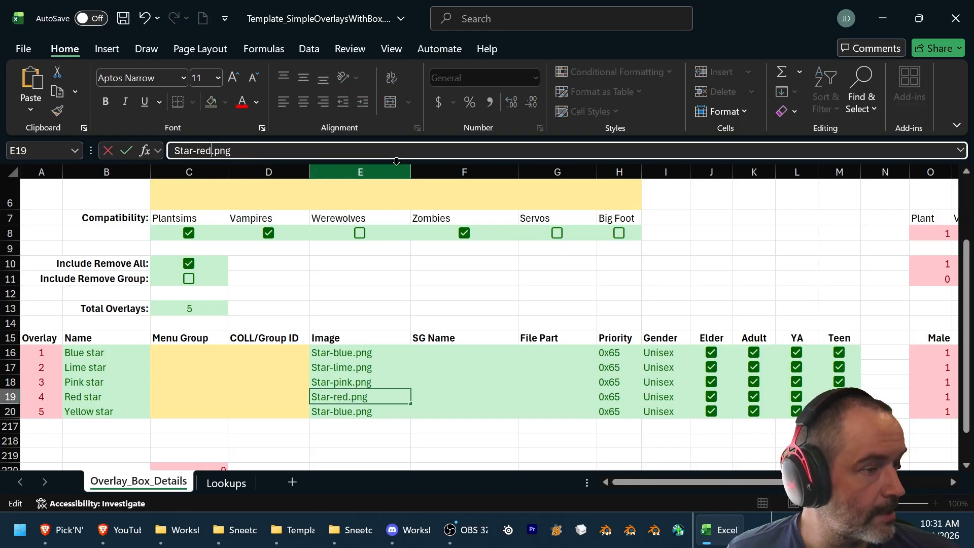
Step: Change overlay 5's Image to Star-yellow.png
{"action": "left_click", "coordinate": [354, 412]}
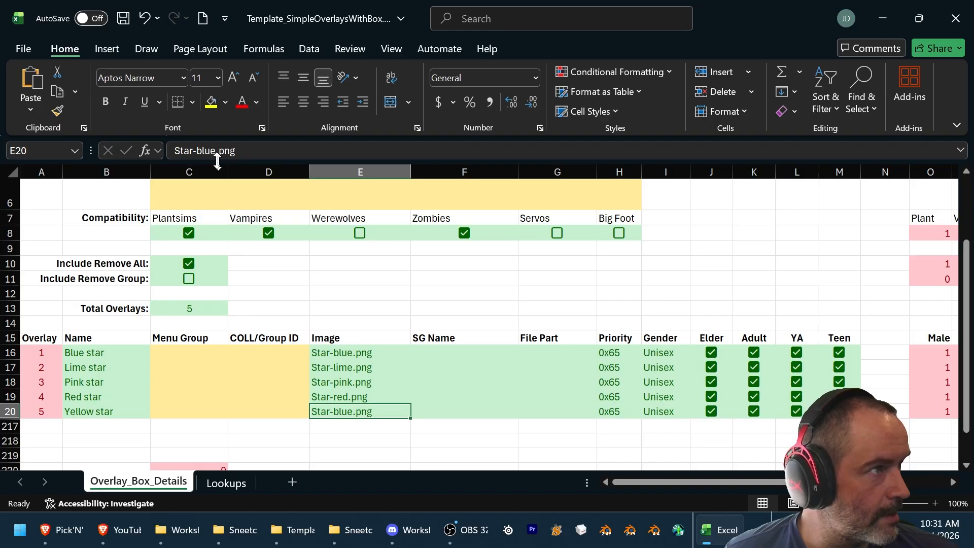
{"action": "double_click", "coordinate": [205, 151]}
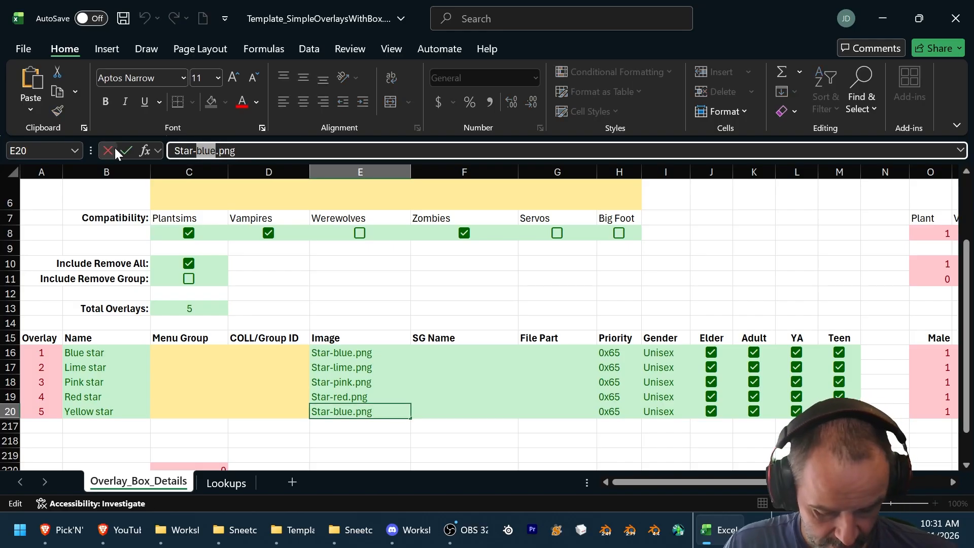
{"action": "type", "text": "yel"}
{"action": "type", "text": "low"}
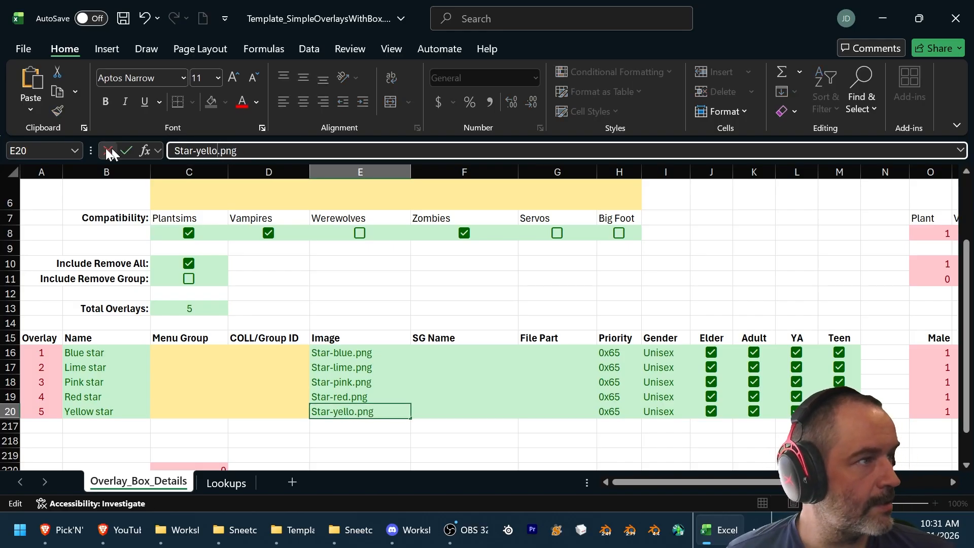
Step: Enter Star-blue as the SG Name of overlay 1, the blue star
{"action": "left_click", "coordinate": [454, 351]}
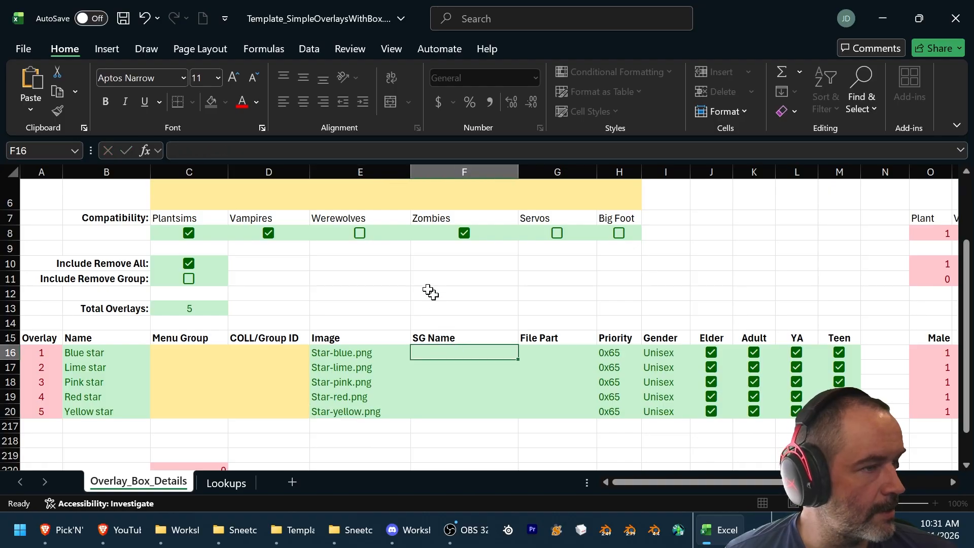
{"action": "left_click", "coordinate": [201, 152]}
{"action": "type", "text": "Star"}
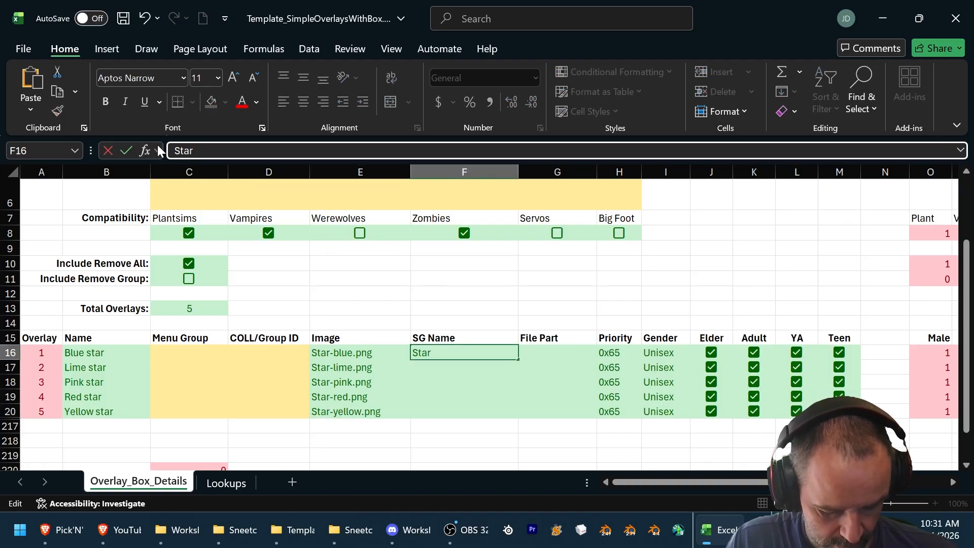
{"action": "type", "text": "-blue"}
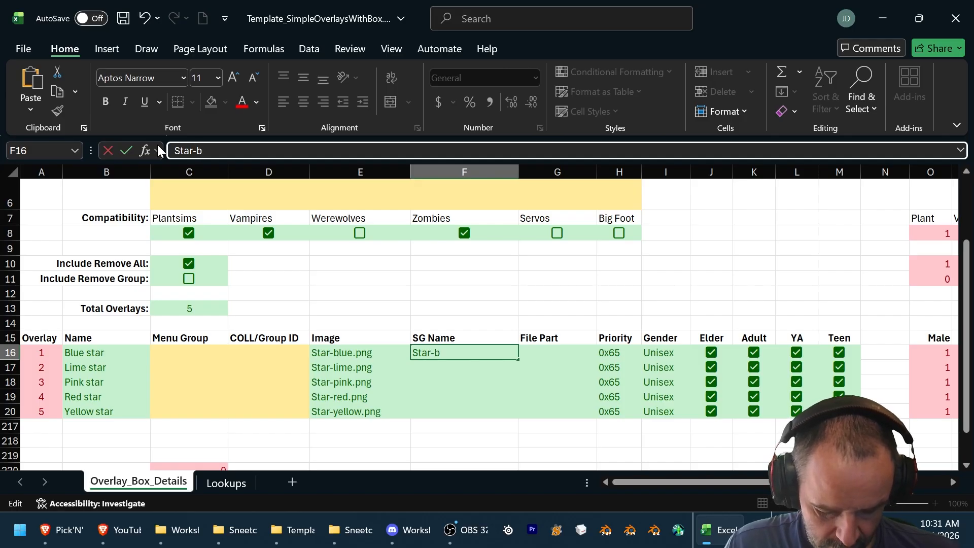
{"action": "left_click", "coordinate": [460, 414]}
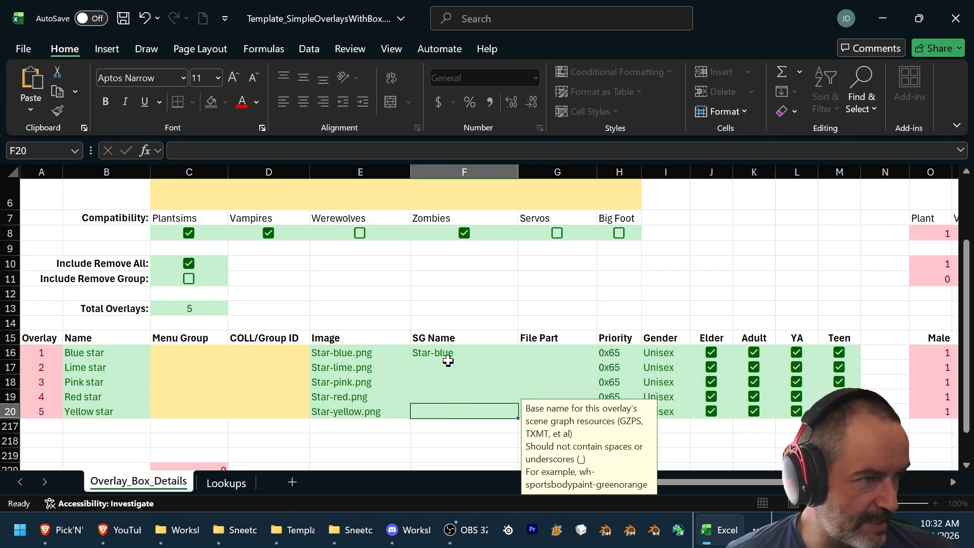
Step: Enter Star-lime as the SG Name of overlay 2, the lime star
{"action": "left_click", "coordinate": [452, 367]}
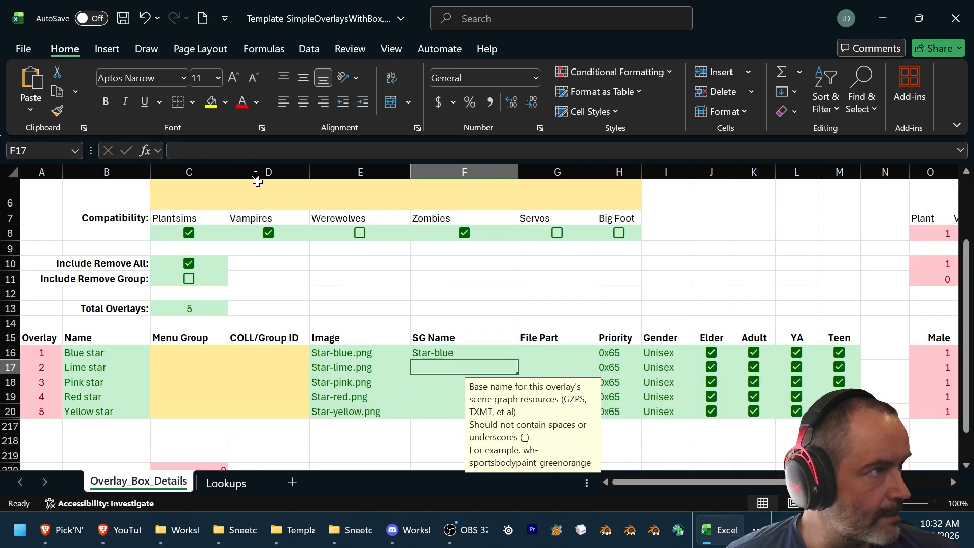
{"action": "left_click", "coordinate": [245, 153]}
{"action": "type", "text": "Sta"}
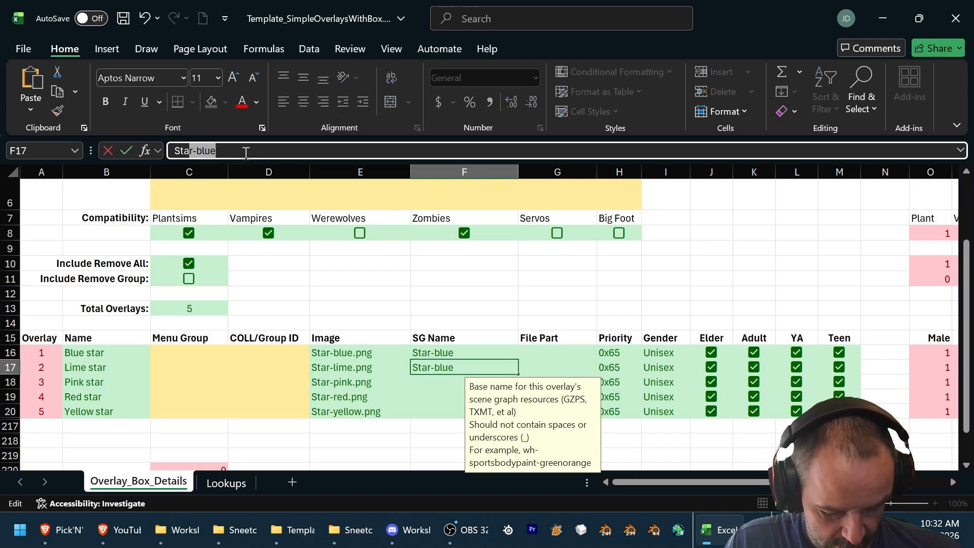
{"action": "type", "text": "r b-"}
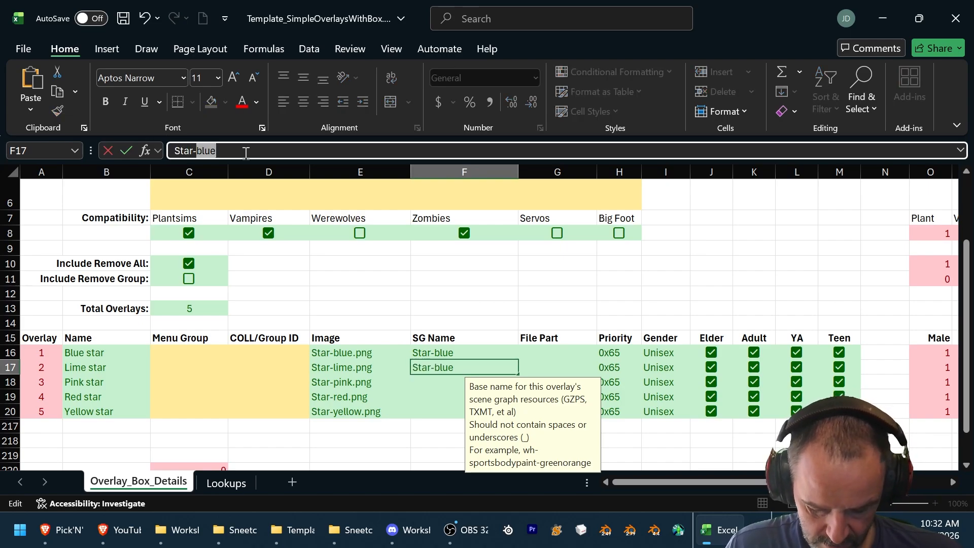
{"action": "type", "text": "lime"}
{"action": "key", "text": "Return"}
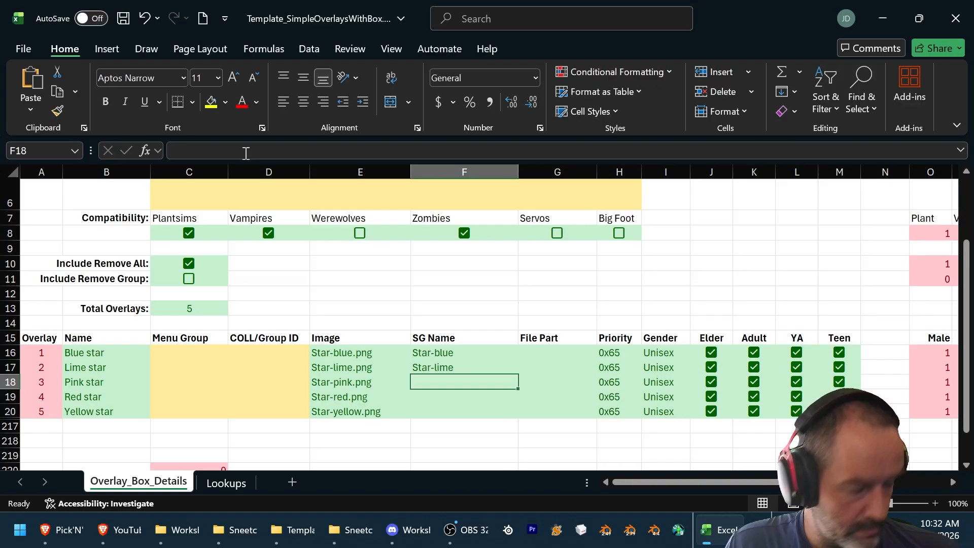
Step: Fill in the SG Names of overlays 3 to 5 as Star-pink, Star-red and Star-yellow
{"action": "type", "text": "Star-pink"}
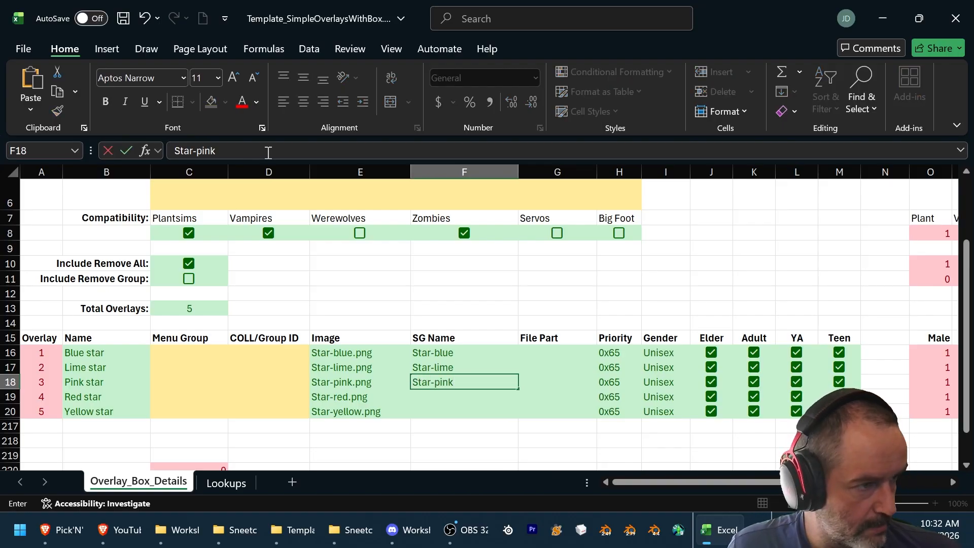
{"action": "key", "text": "Return"}
{"action": "type", "text": "Star"}
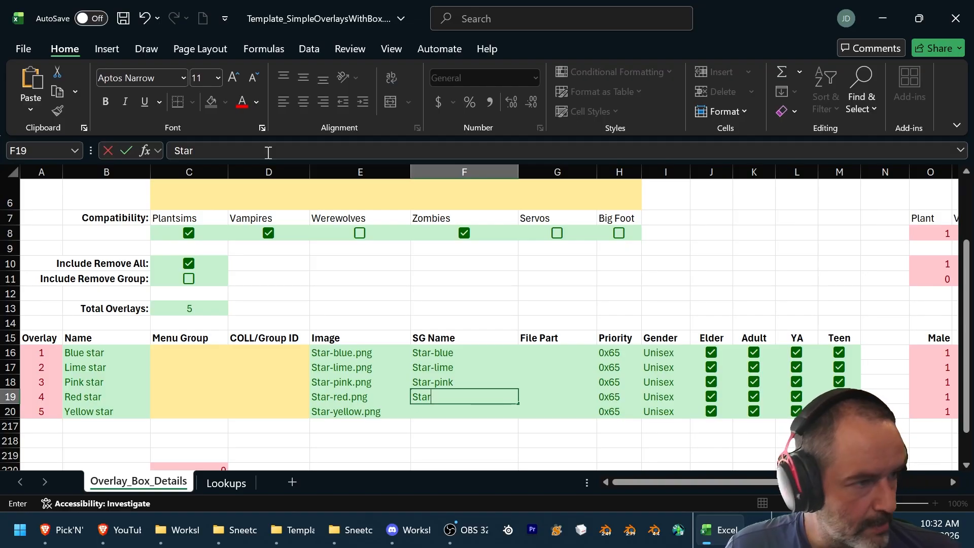
{"action": "type", "text": "-red"}
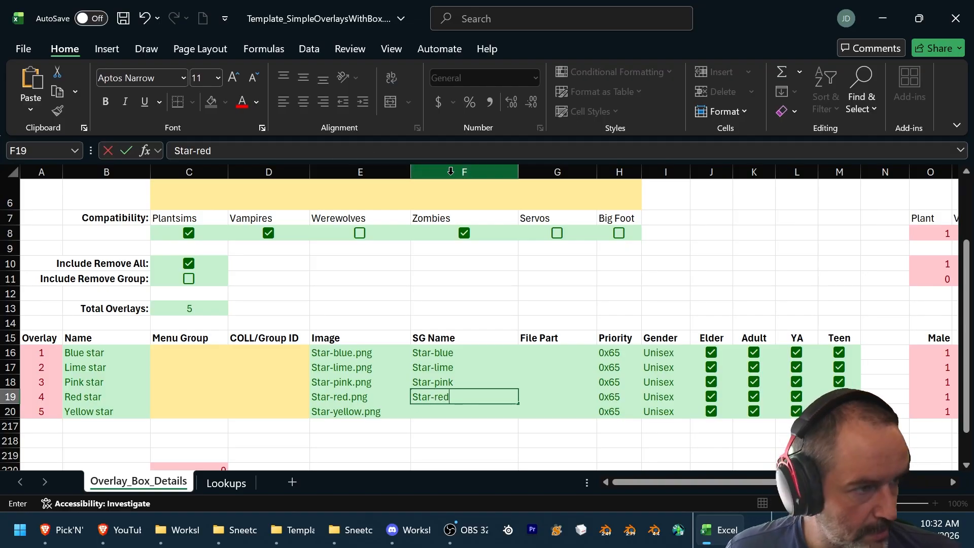
{"action": "key", "text": "Return"}
{"action": "type", "text": "Star"}
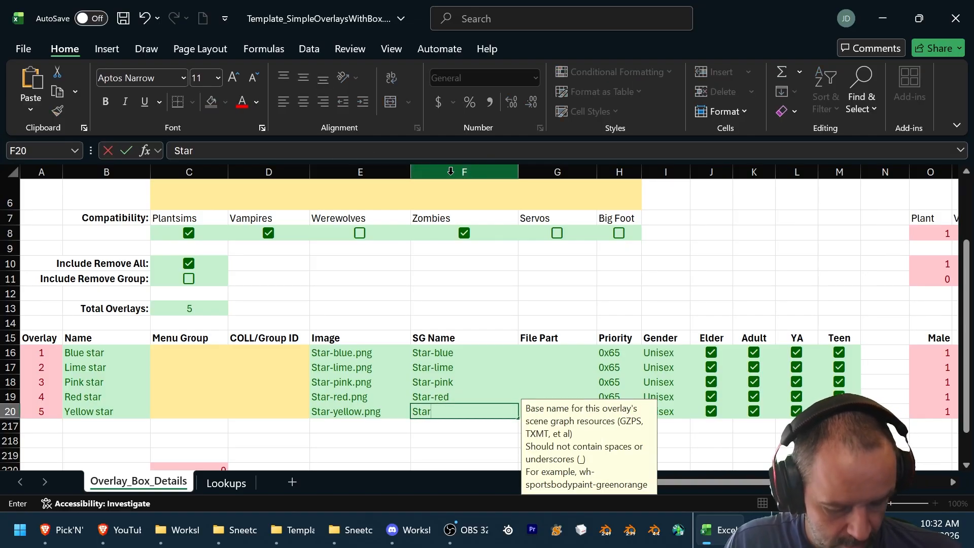
{"action": "type", "text": "-"}
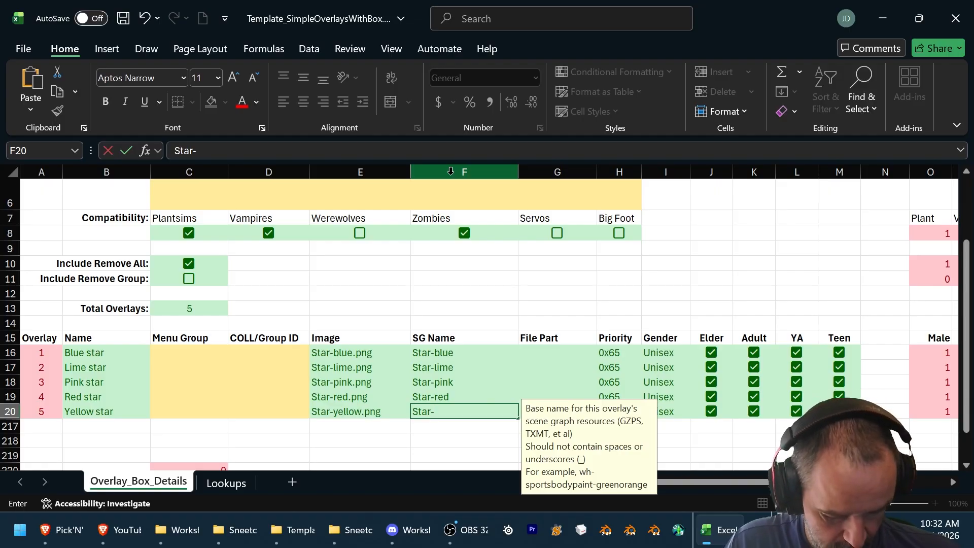
{"action": "type", "text": "yellow"}
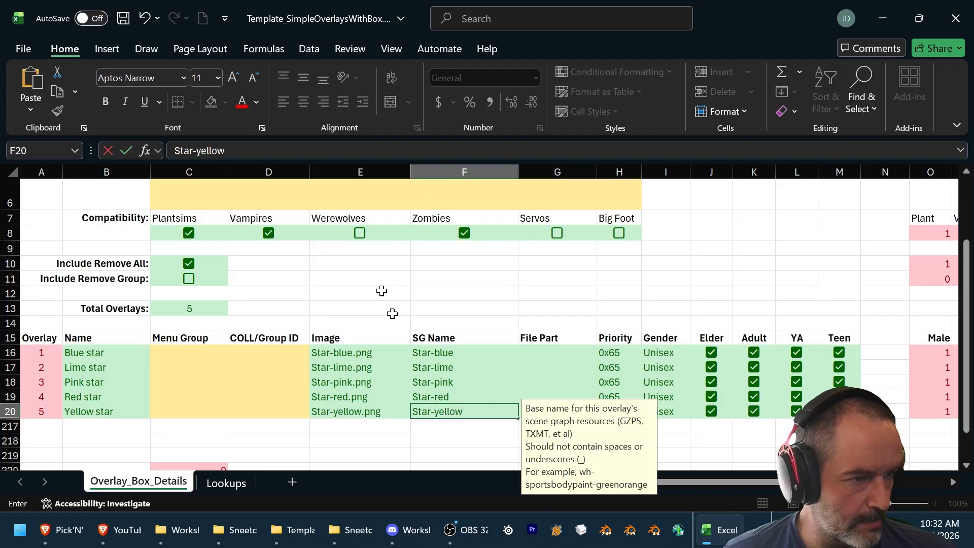
{"action": "left_click", "coordinate": [441, 452]}
Step: Copy the five SG Names, Star-blue through Star-yellow, into the File Part column for overlays 1 to 5
{"action": "left_click_drag", "start_coordinate": [431, 350], "coordinate": [446, 417]}
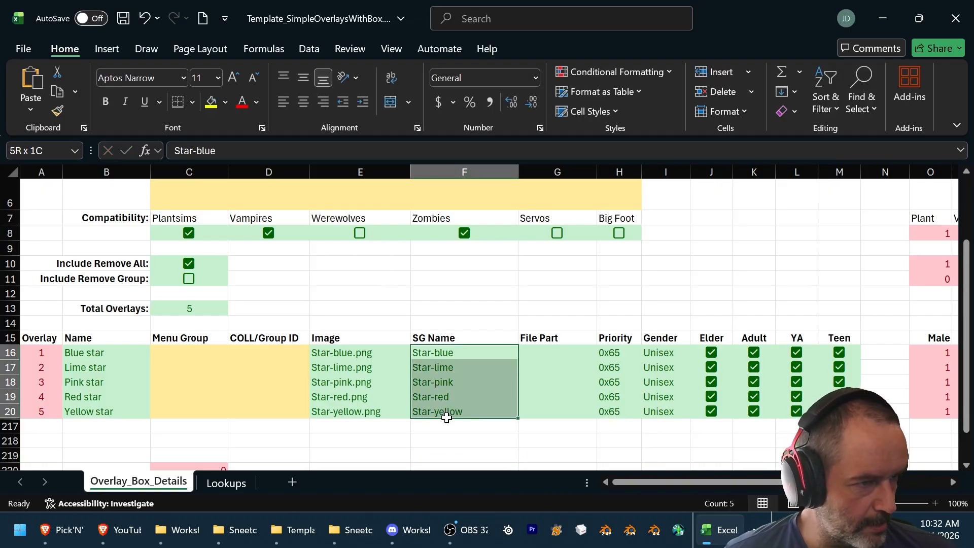
{"action": "key", "text": "ctrl+c"}
{"action": "left_click", "coordinate": [548, 351]}
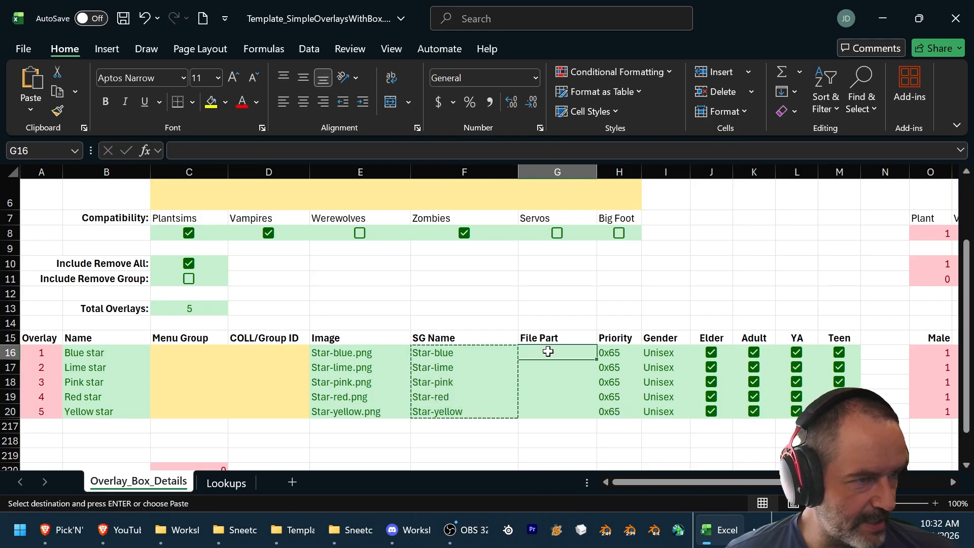
{"action": "right_click", "coordinate": [548, 351]}
{"action": "left_click", "coordinate": [599, 105]}
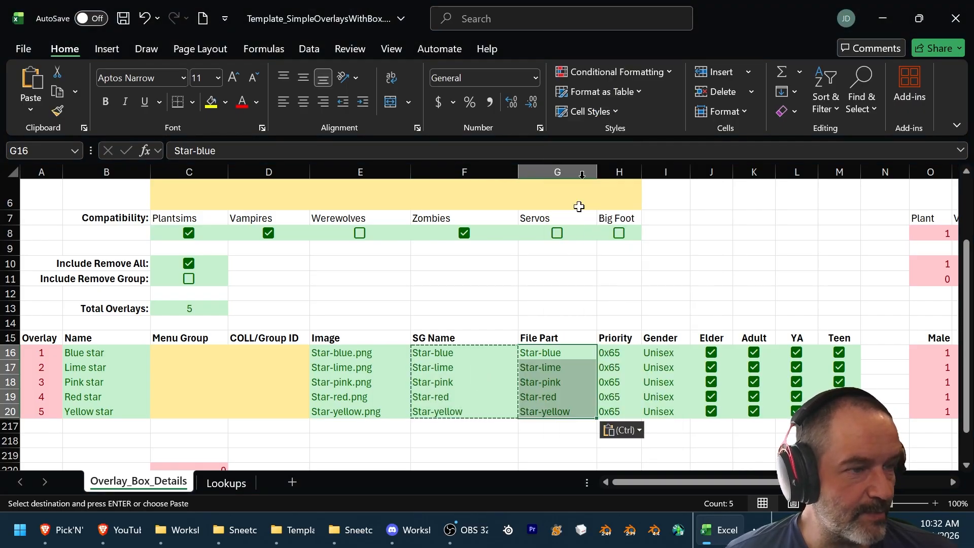
{"action": "left_click", "coordinate": [545, 427]}
Step: Check the completed overlay rows and box details, and save the template workbook
{"action": "mouse_move", "coordinate": [766, 482]}
{"action": "left_mouse_down"}
{"action": "mouse_move", "coordinate": [784, 485]}
{"action": "mouse_move", "coordinate": [747, 490]}
{"action": "mouse_move", "coordinate": [804, 490]}
{"action": "mouse_move", "coordinate": [769, 490]}
{"action": "left_mouse_up"}
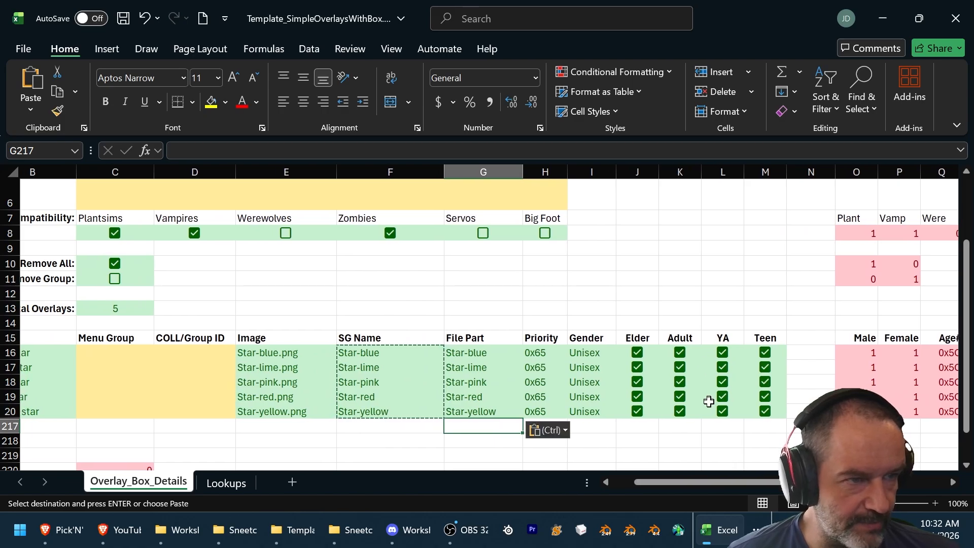
{"action": "scroll", "coordinate": [659, 421], "scroll_direction": "left", "scroll_amount": 1}
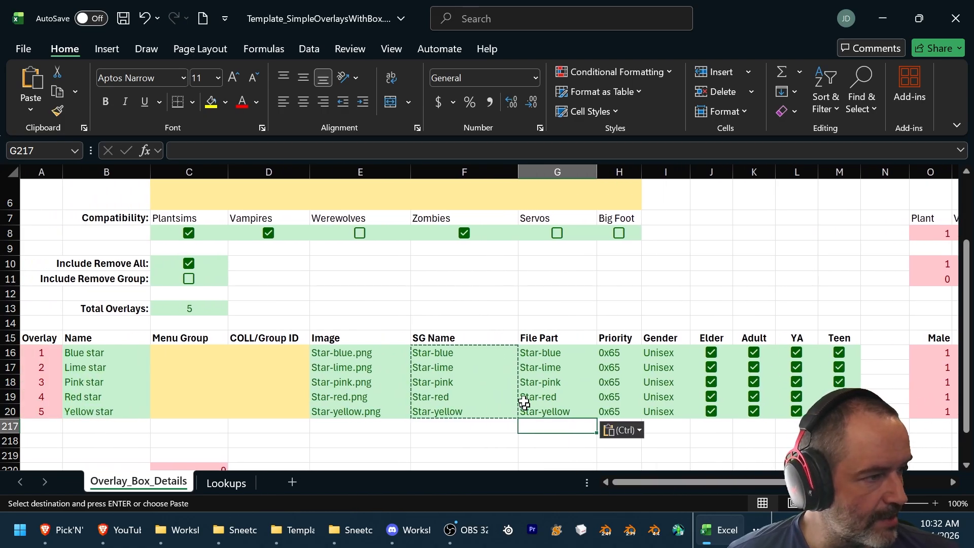
{"action": "scroll", "coordinate": [518, 399], "scroll_direction": "down", "scroll_amount": 1}
{"action": "scroll", "coordinate": [518, 398], "scroll_direction": "up", "scroll_amount": 3}
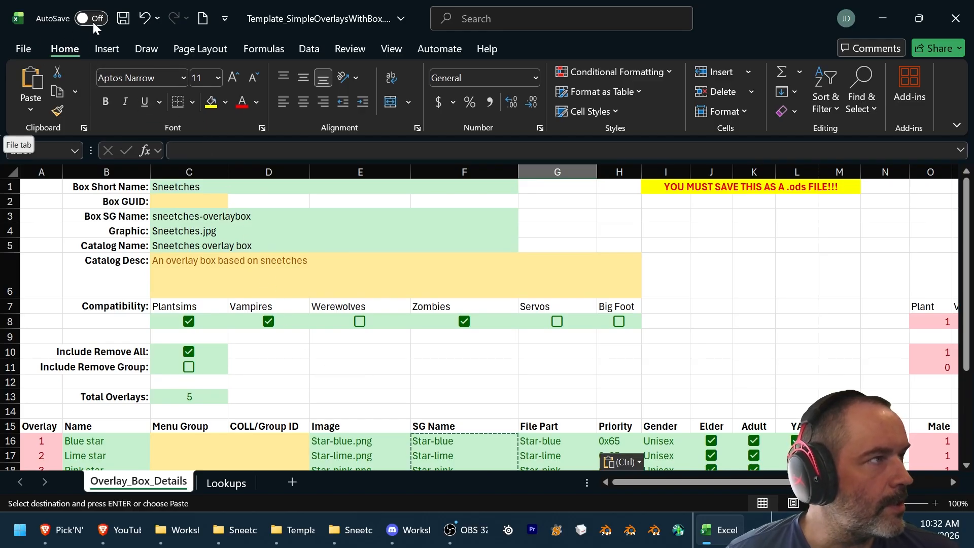
{"action": "left_click", "coordinate": [124, 20]}
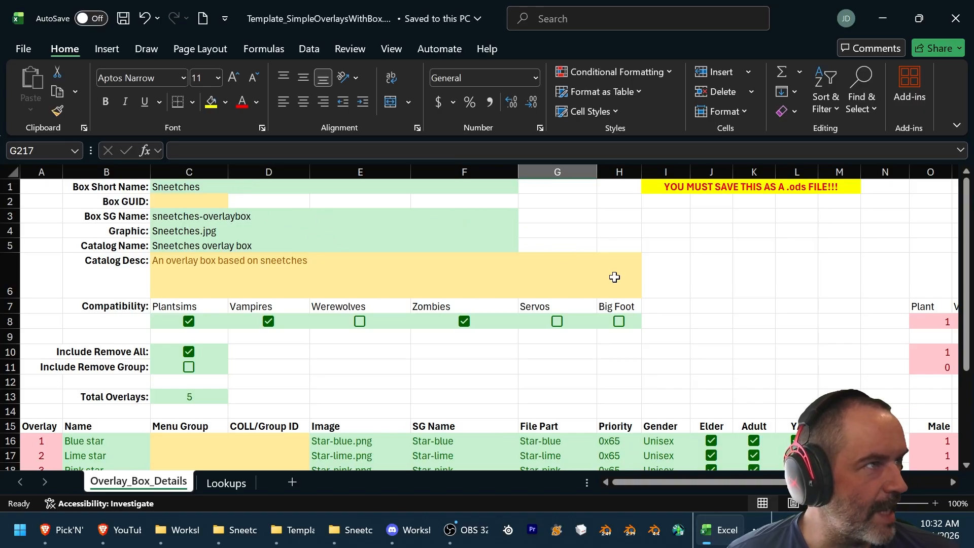
Step: Save the workbook as an OpenDocument Spreadsheet (.ods) in the Sneetches folder, replacing Template_SimpleOverlaysWithBox.ods and accepting the format, and close it
{"action": "left_click", "coordinate": [23, 50]}
{"action": "left_click", "coordinate": [50, 288]}
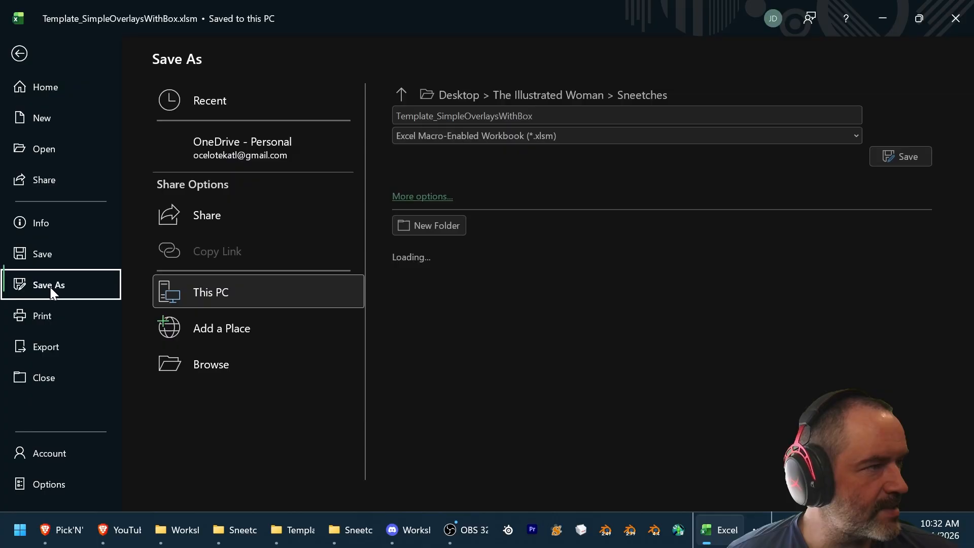
{"action": "left_click", "coordinate": [563, 136]}
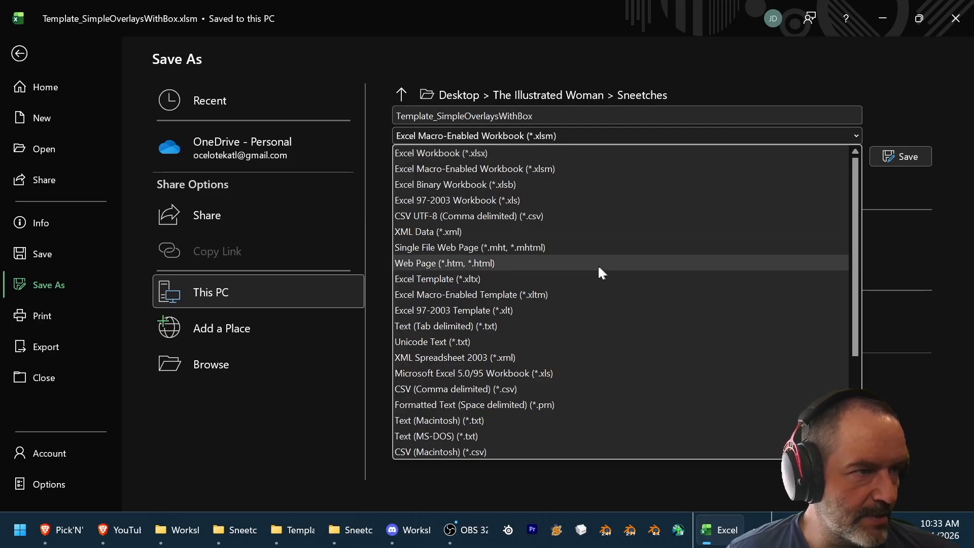
{"action": "scroll", "coordinate": [594, 266], "scroll_direction": "down", "scroll_amount": 1}
{"action": "scroll", "coordinate": [568, 360], "scroll_direction": "down", "scroll_amount": 2}
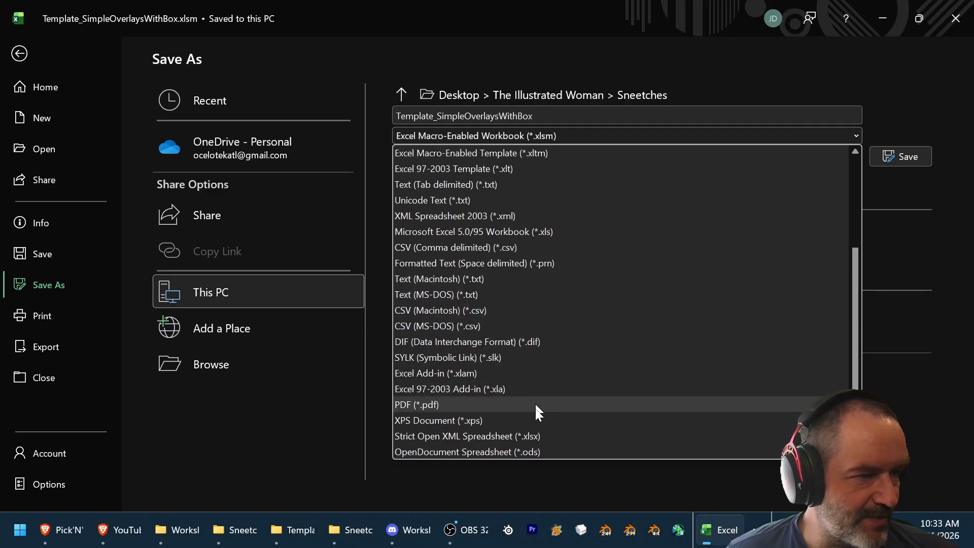
{"action": "left_click", "coordinate": [495, 452]}
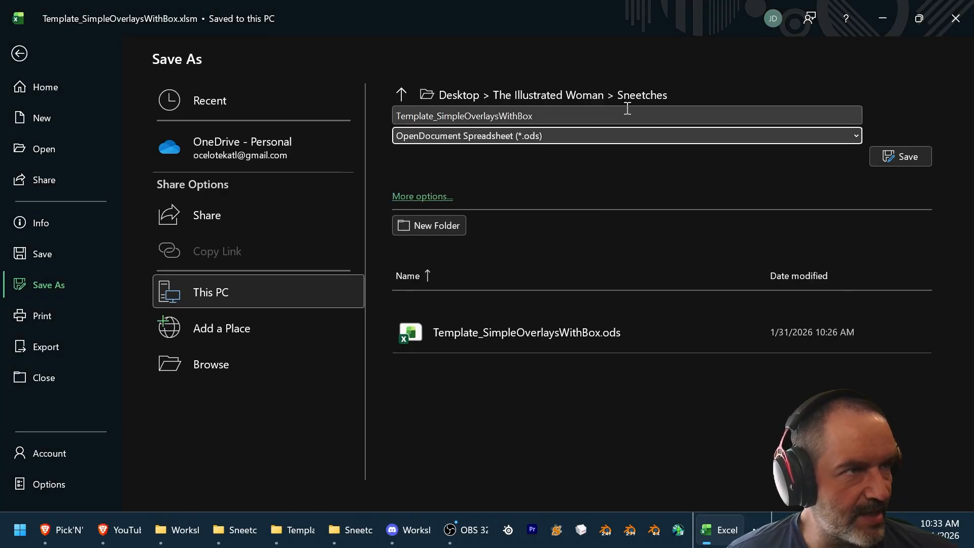
{"action": "left_click", "coordinate": [907, 156]}
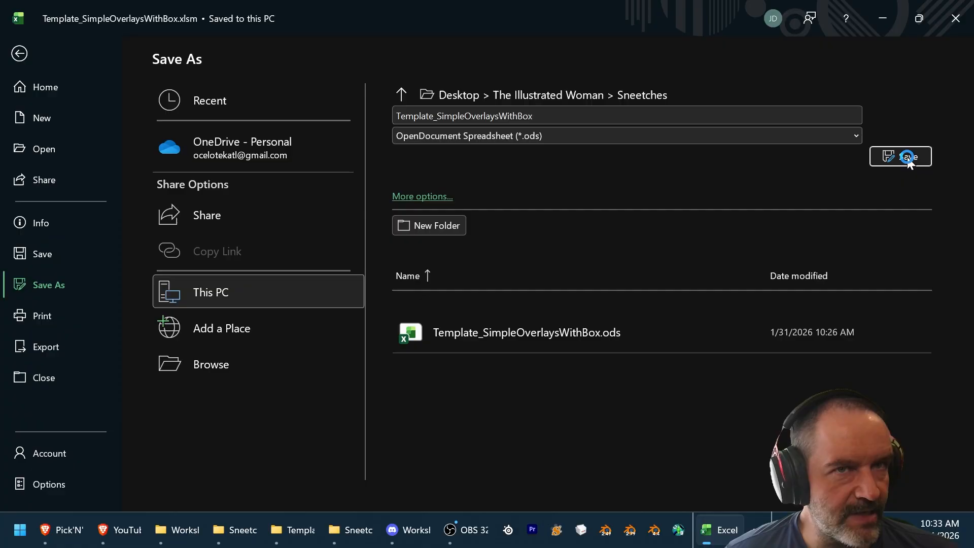
{"action": "left_click", "coordinate": [543, 320]}
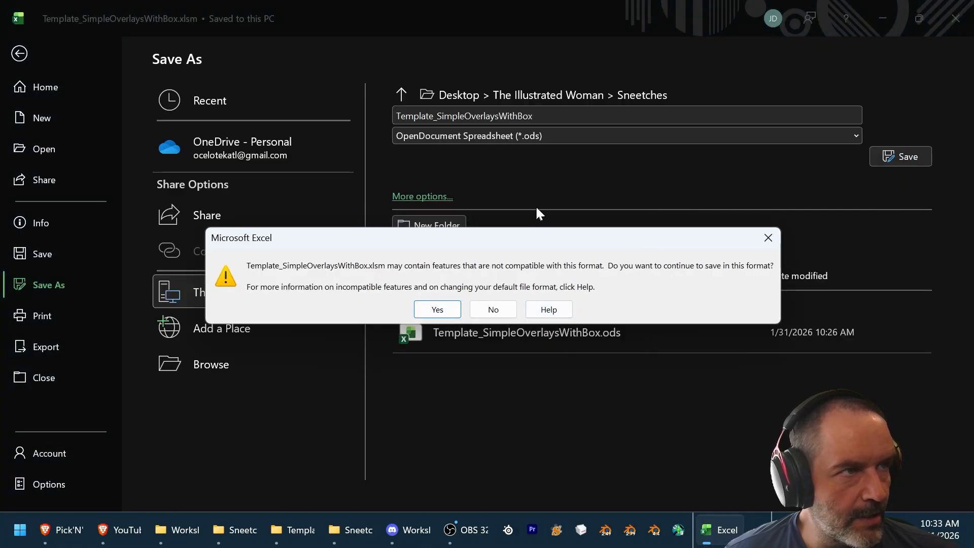
{"action": "left_click", "coordinate": [440, 309]}
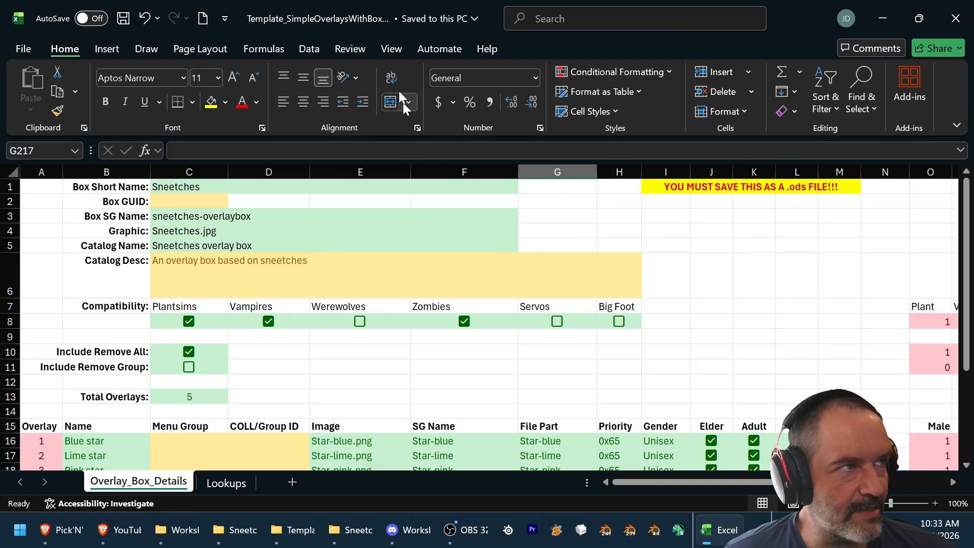
{"action": "left_click", "coordinate": [956, 18]}
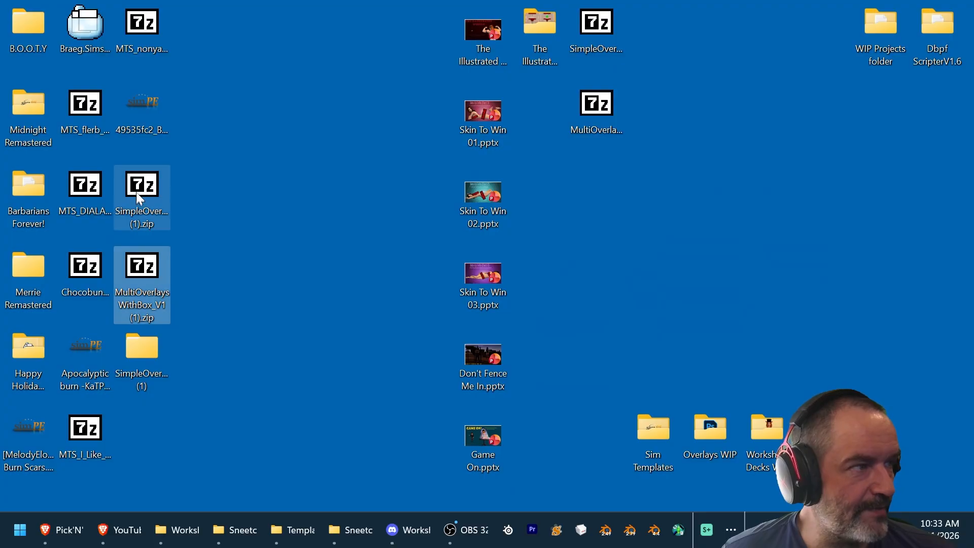
Step: Extract the MultiOverlaysWithBox_V1 (1).zip archive into its own folder on the desktop
{"action": "left_click", "coordinate": [136, 189]}
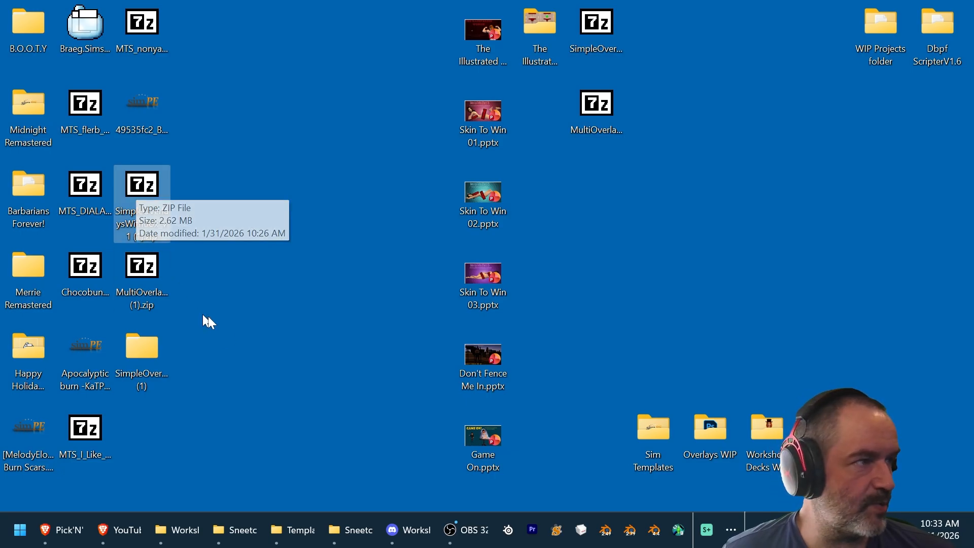
{"action": "left_click", "coordinate": [135, 280]}
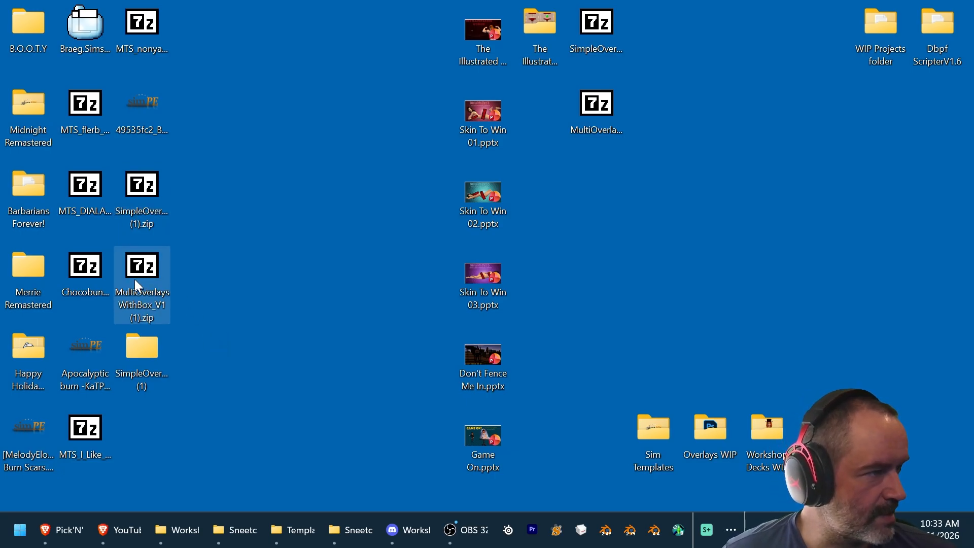
{"action": "right_click", "coordinate": [133, 270]}
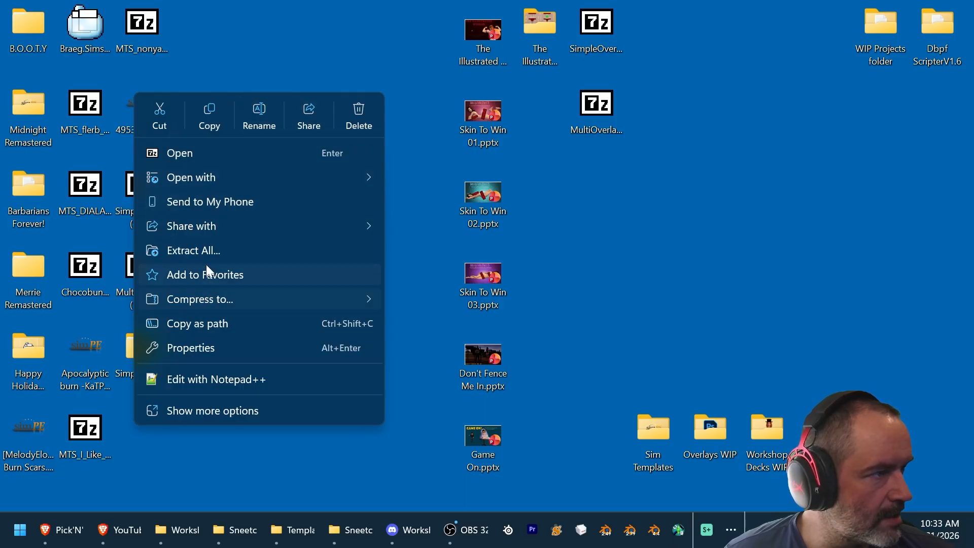
{"action": "left_click", "coordinate": [204, 250]}
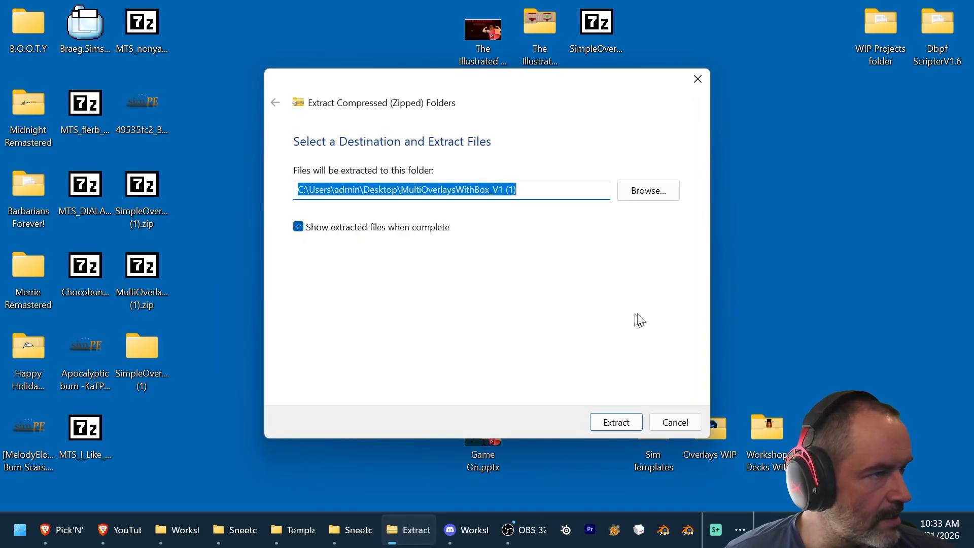
{"action": "left_click", "coordinate": [619, 424]}
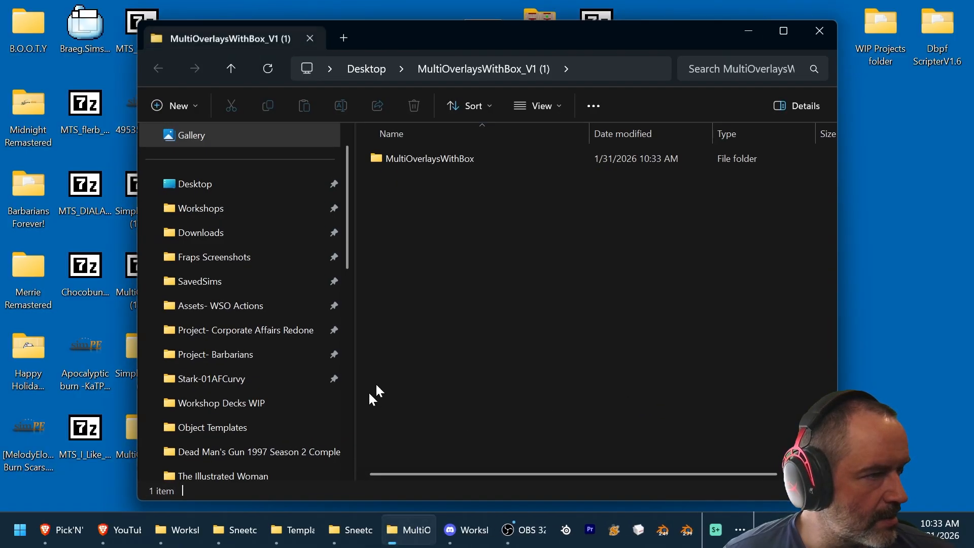
Step: Copy all files from the extracted MultiOverlaysWithBox Template folder into The Illustrated Woman's Supes folder
{"action": "double_click", "coordinate": [492, 159]}
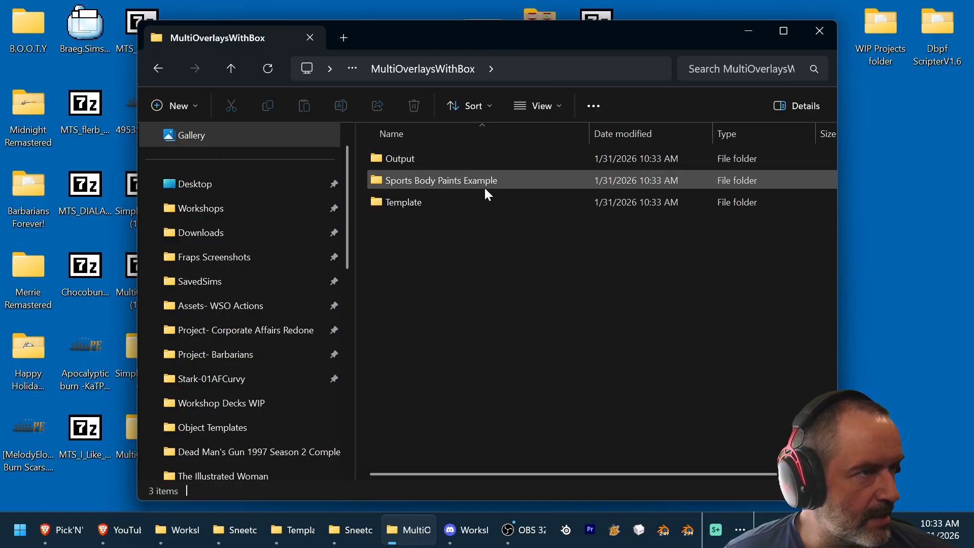
{"action": "double_click", "coordinate": [463, 202]}
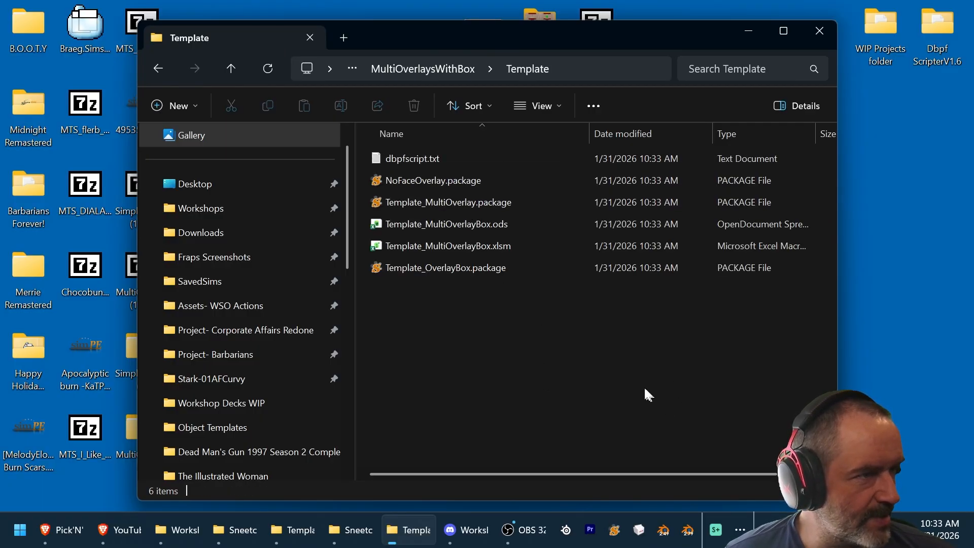
{"action": "left_click_drag", "start_coordinate": [570, 309], "coordinate": [443, 145]}
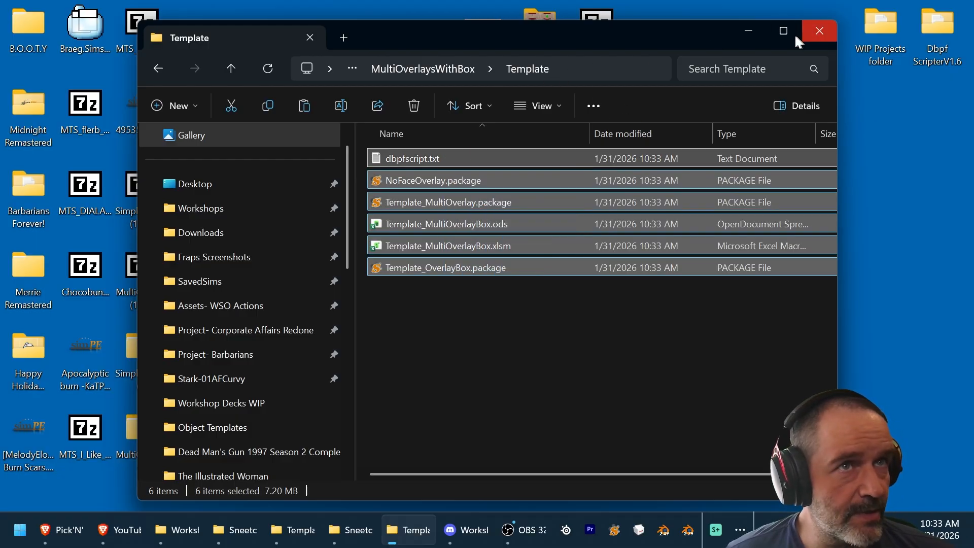
{"action": "left_click", "coordinate": [819, 29]}
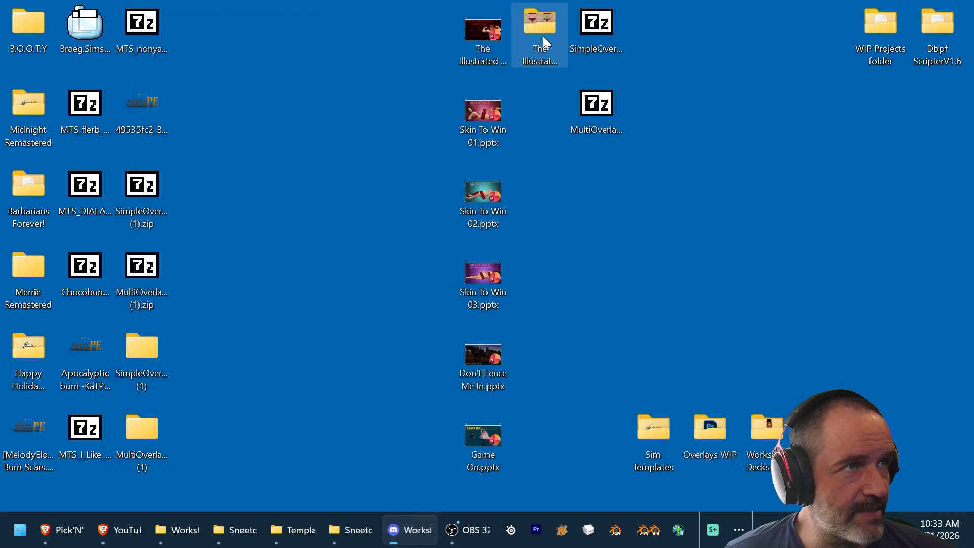
{"action": "double_click", "coordinate": [532, 25]}
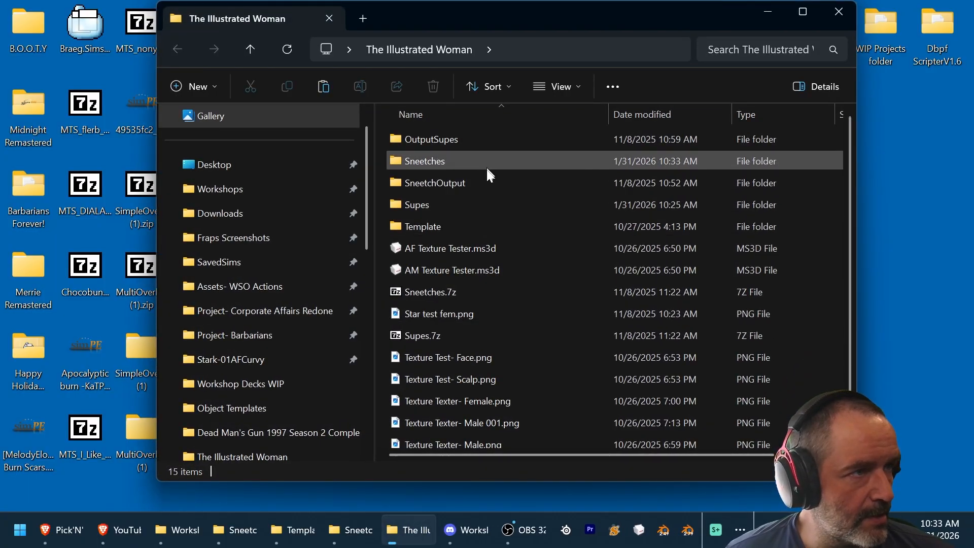
{"action": "double_click", "coordinate": [483, 202]}
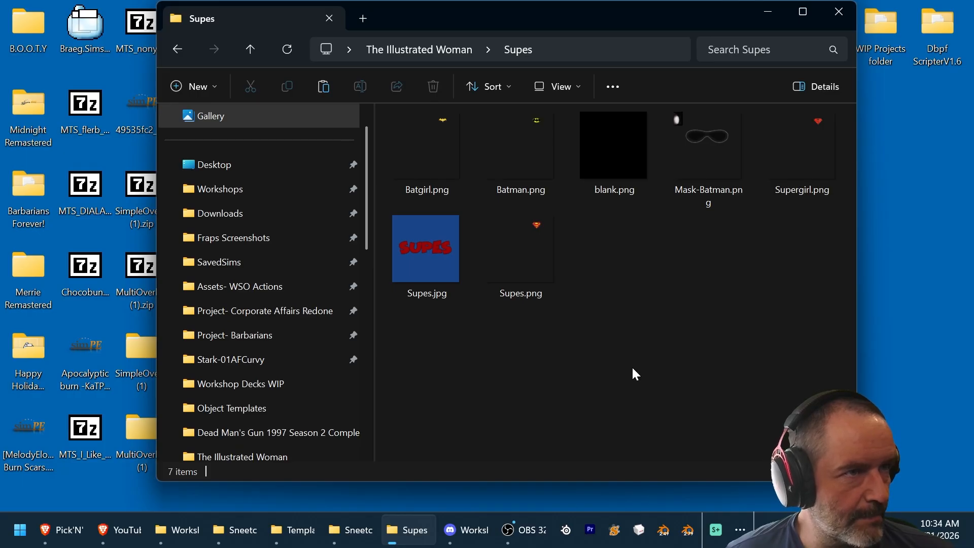
{"action": "key", "text": "ctrl+v"}
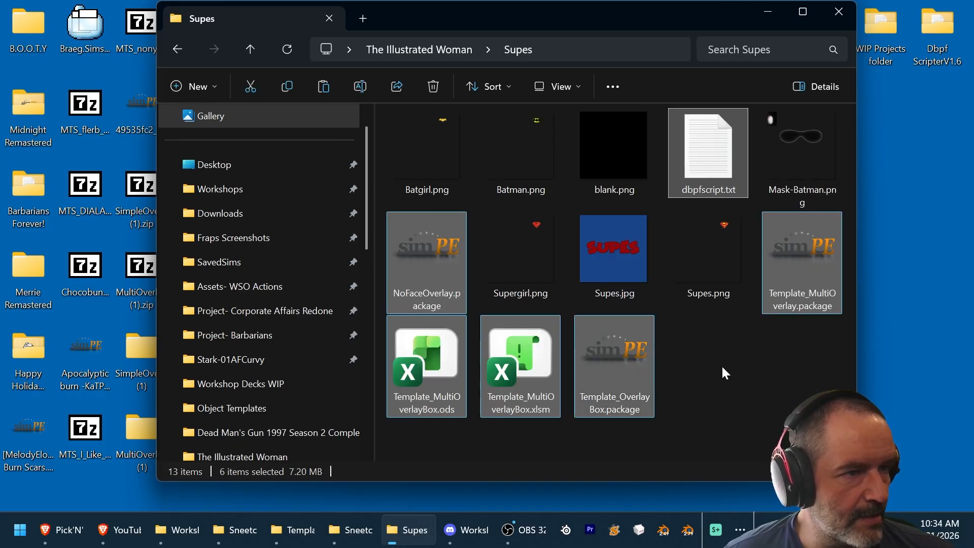
{"action": "left_click", "coordinate": [737, 386]}
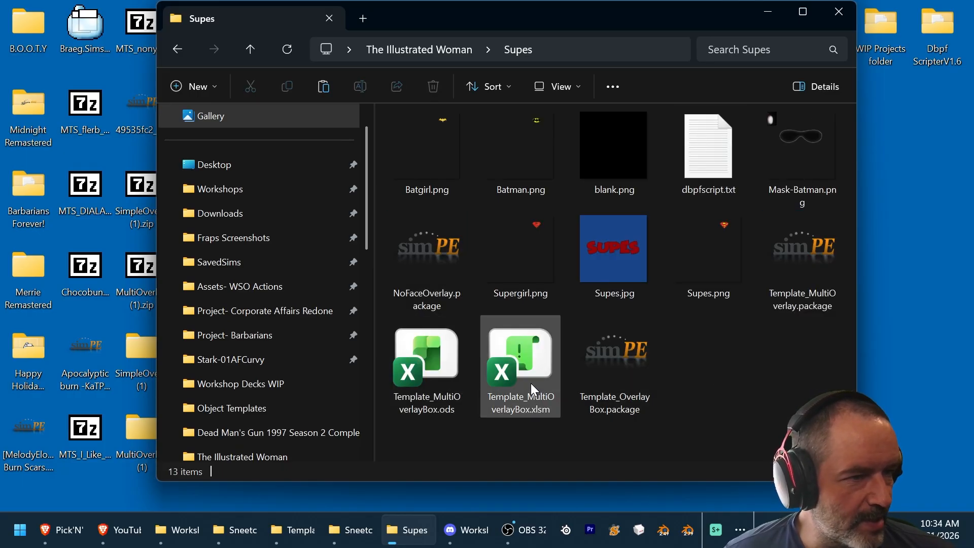
Step: Unblock Template_MultiOverlayBox.xlsm in the Supes folder through its file properties and apply the change
{"action": "left_click", "coordinate": [510, 339]}
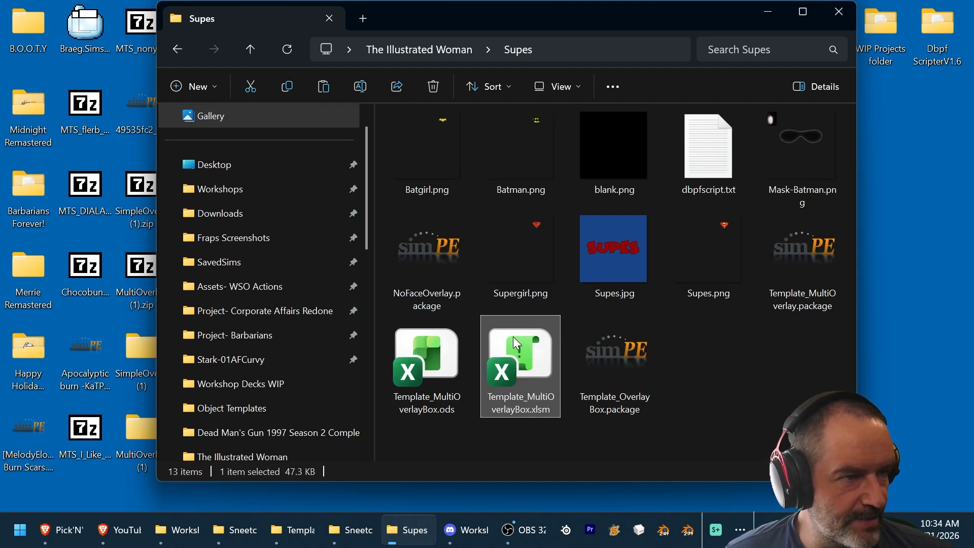
{"action": "right_click", "coordinate": [513, 337]}
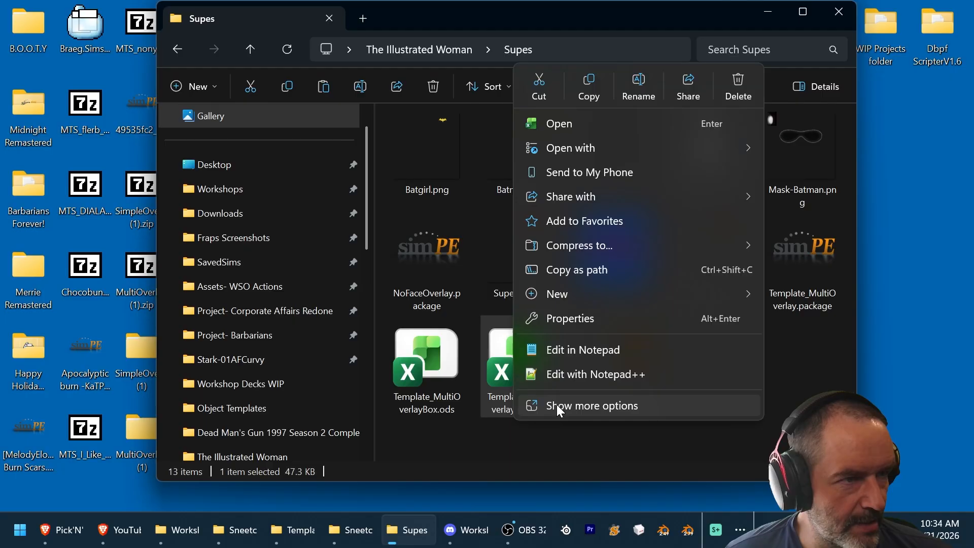
{"action": "left_click", "coordinate": [568, 317]}
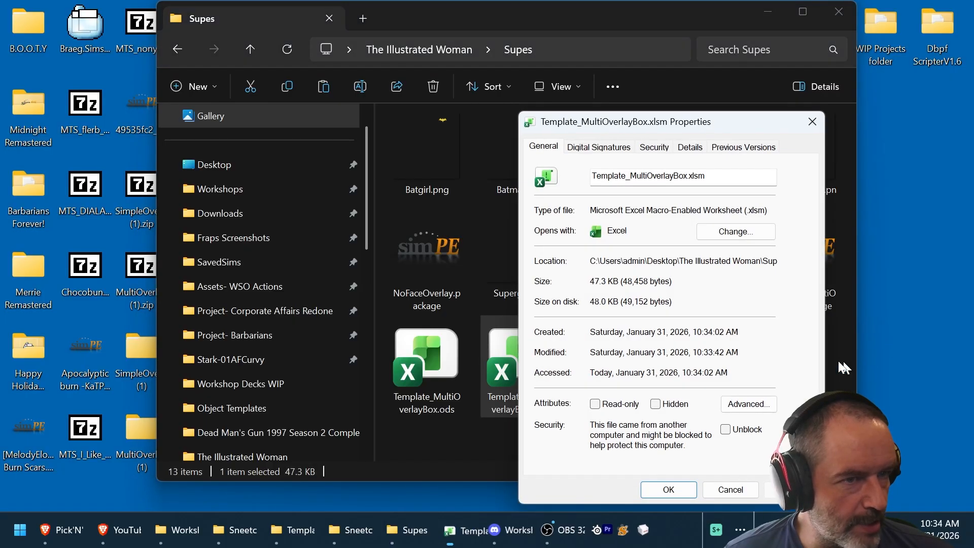
{"action": "left_click", "coordinate": [725, 430]}
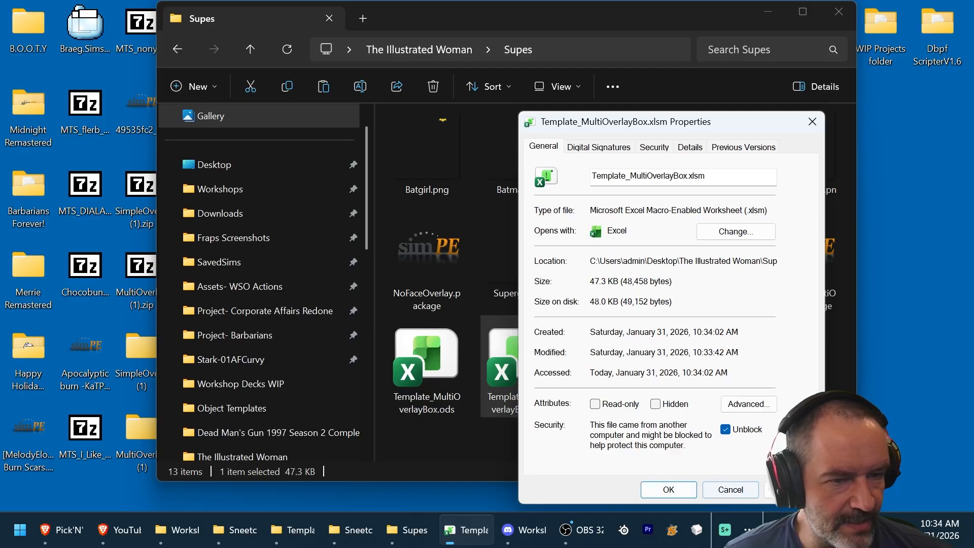
{"action": "left_click", "coordinate": [792, 489]}
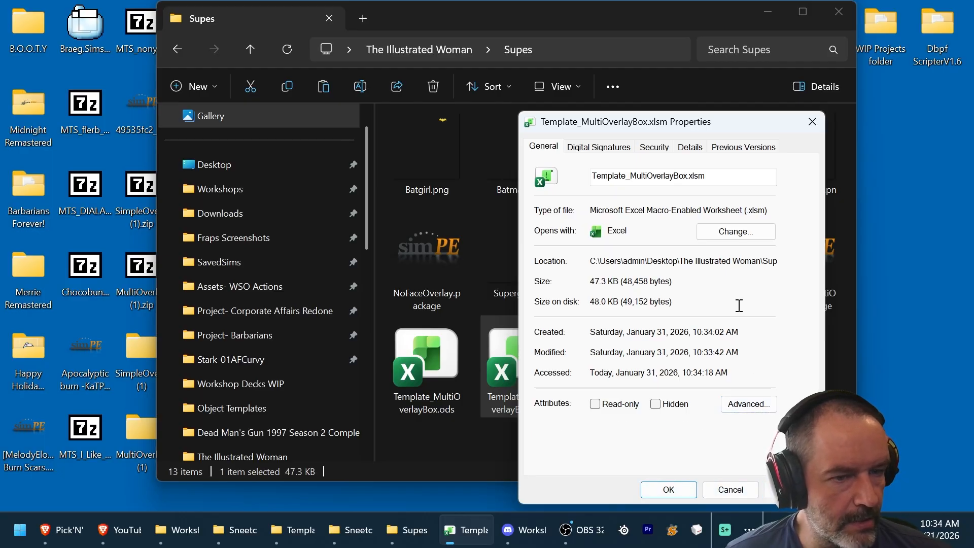
Step: Accept and close the properties of Template_MultiOverlayBox.xlsm, and look over the Batgirl, Batman and mask images in the Supes folder
{"action": "left_click", "coordinate": [669, 489]}
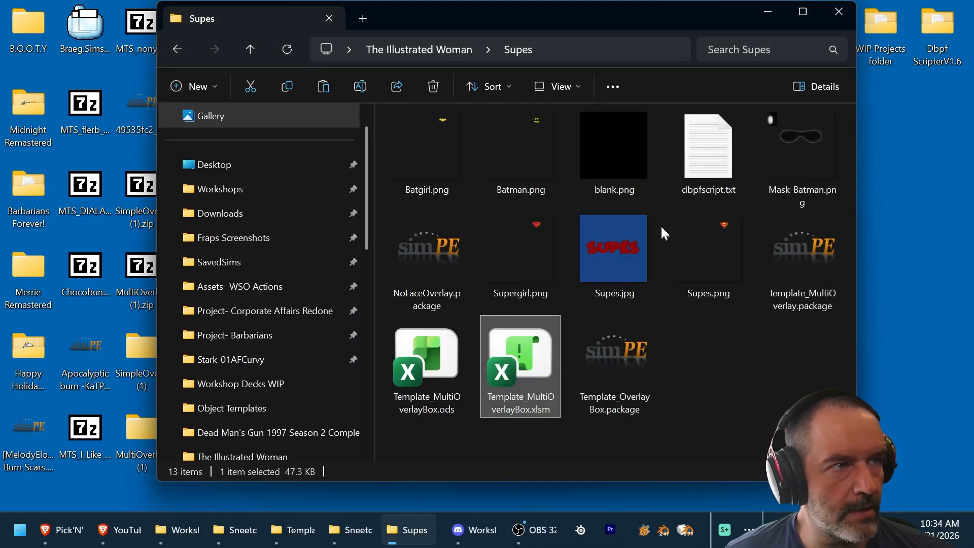
{"action": "left_click", "coordinate": [443, 171]}
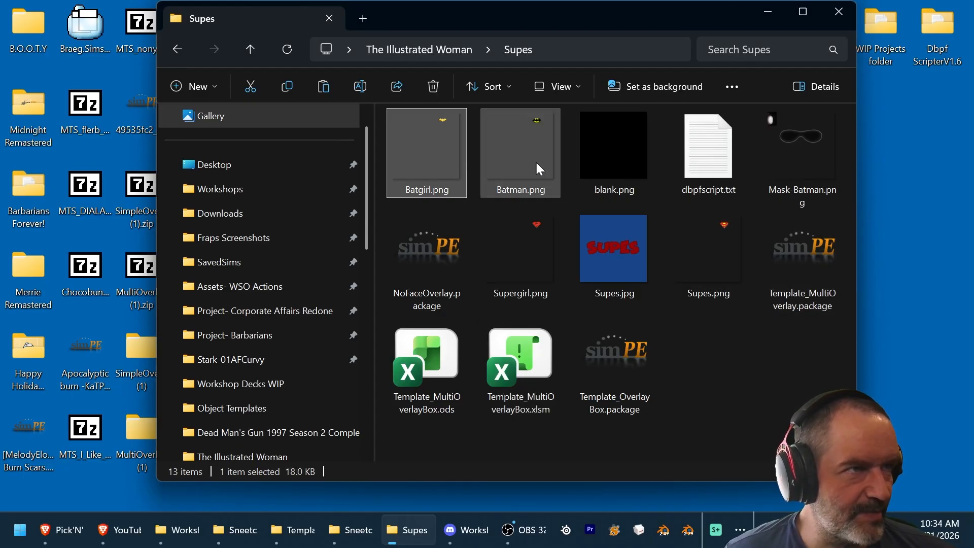
{"action": "left_click", "coordinate": [507, 160]}
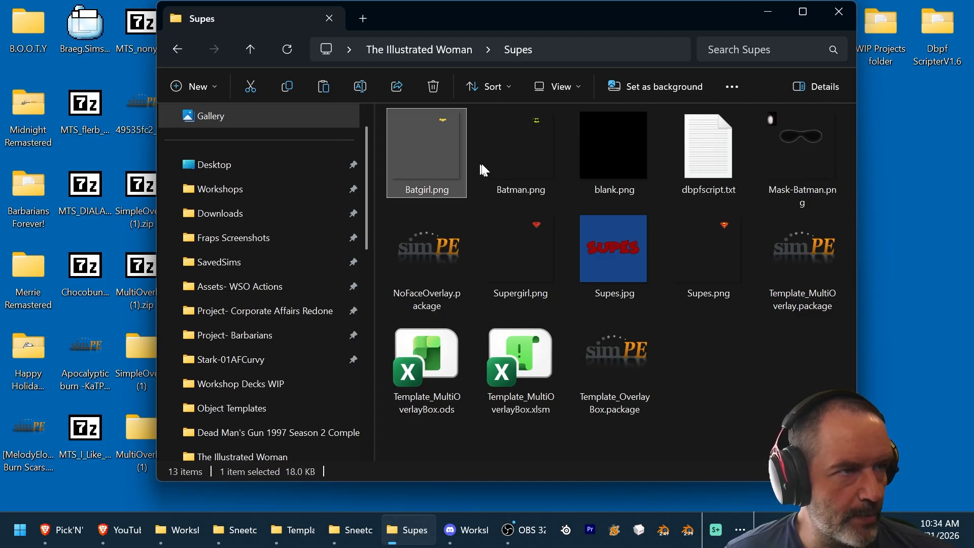
{"action": "left_click", "coordinate": [814, 139]}
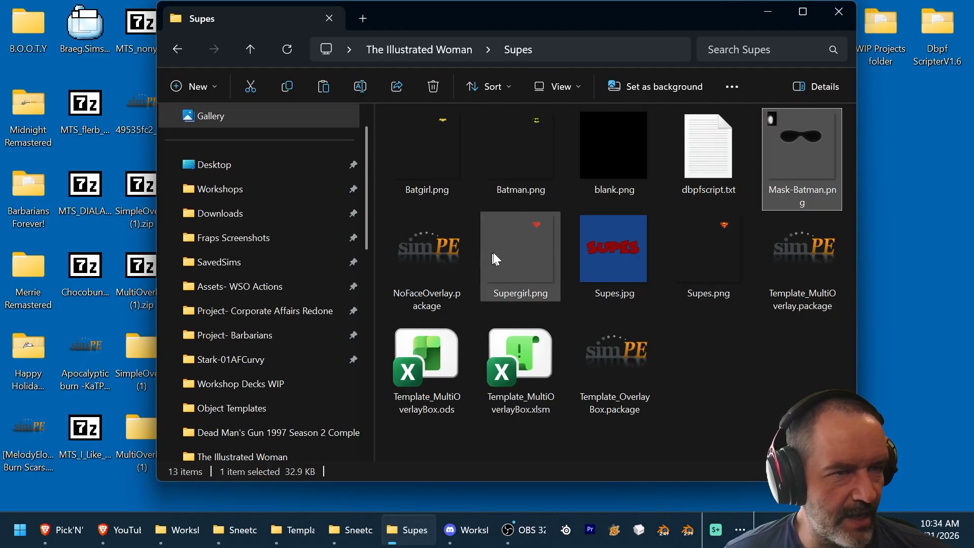
{"action": "left_click", "coordinate": [760, 390]}
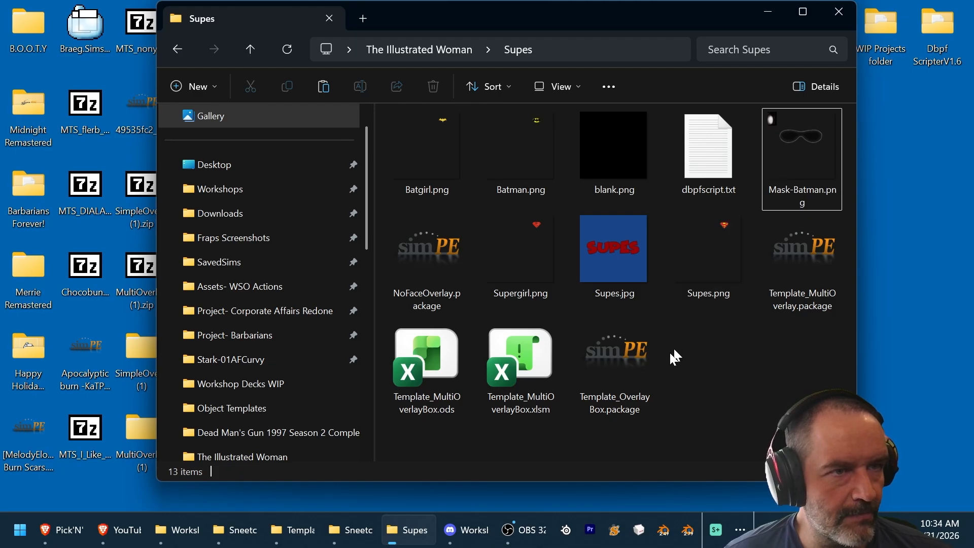
Step: Open Template_MultiOverlayBox.xlsm in Excel and enable its macros
{"action": "double_click", "coordinate": [502, 387]}
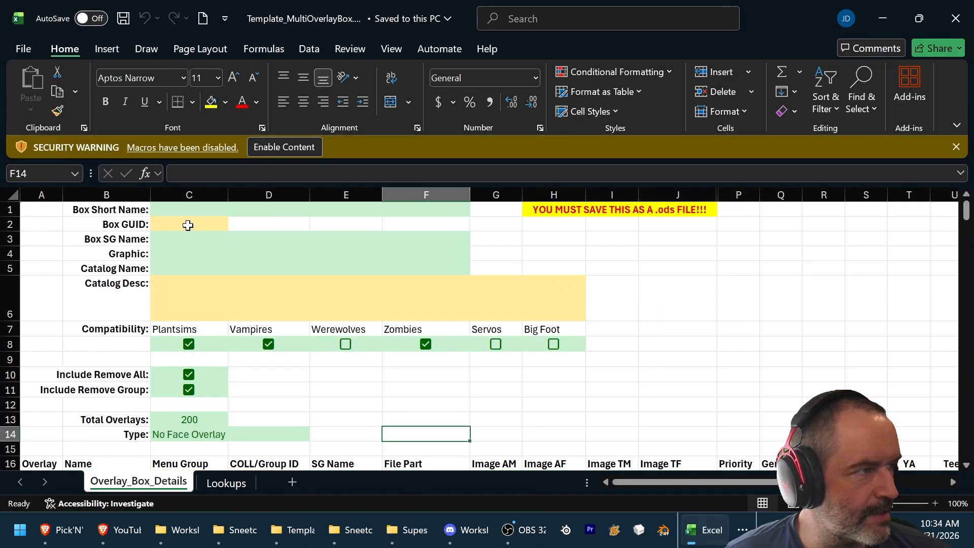
{"action": "left_click", "coordinate": [180, 212]}
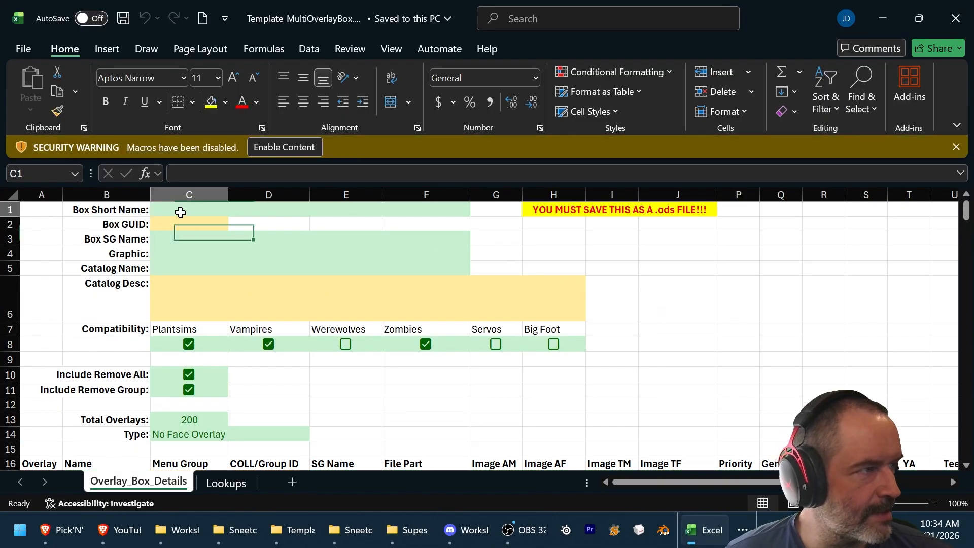
{"action": "left_click", "coordinate": [273, 147]}
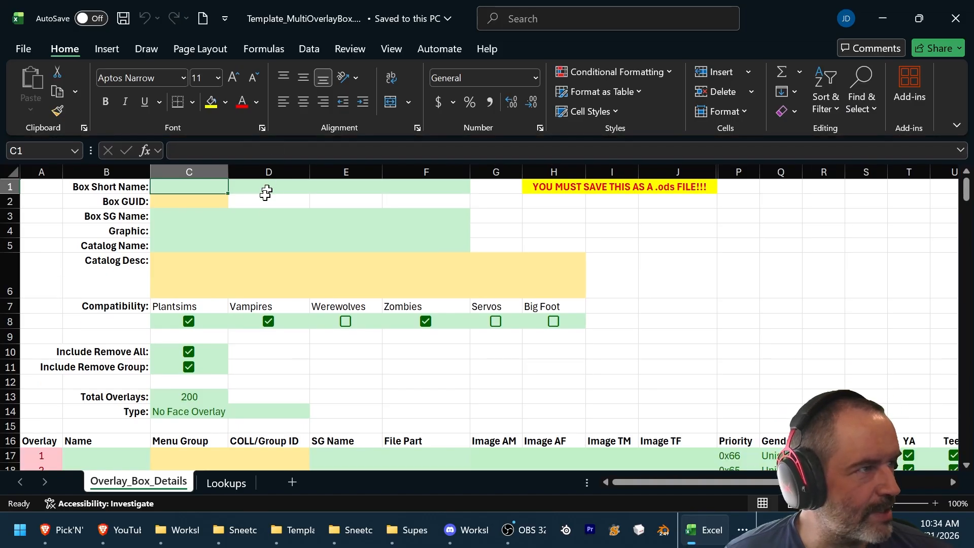
Step: Enter SupesOverlayBox as the Box Short Name in cell C1
{"action": "left_click", "coordinate": [258, 152]}
{"action": "type", "text": "S"}
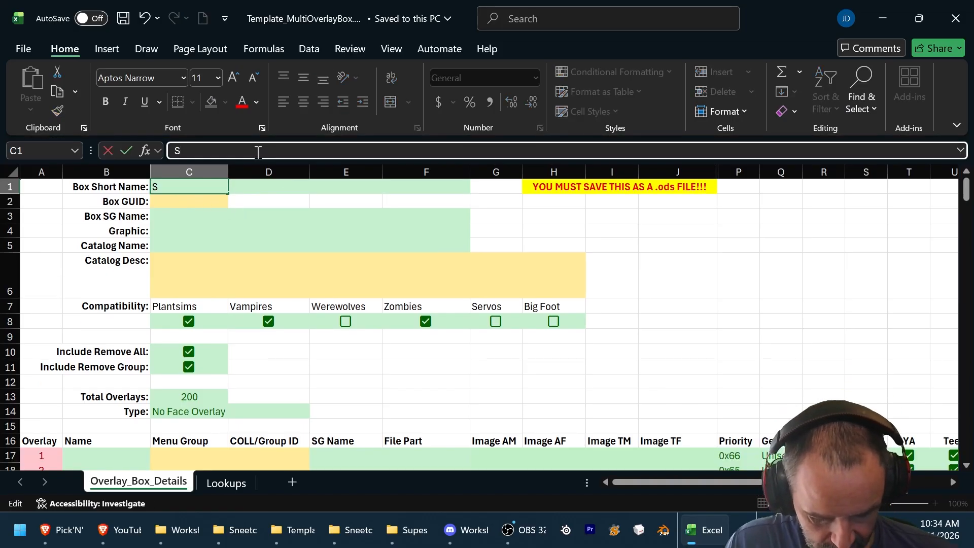
{"action": "type", "text": "upesOve"}
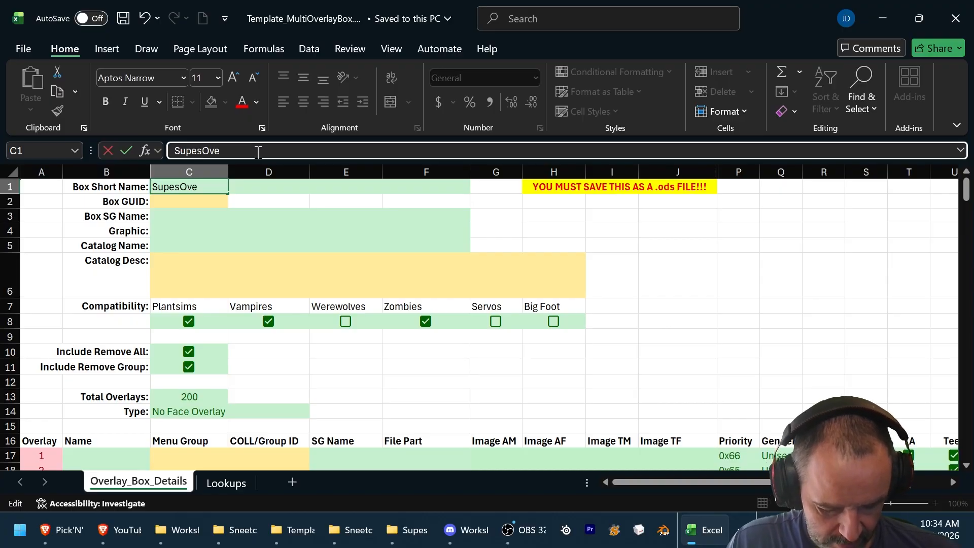
{"action": "type", "text": "rlayBox"}
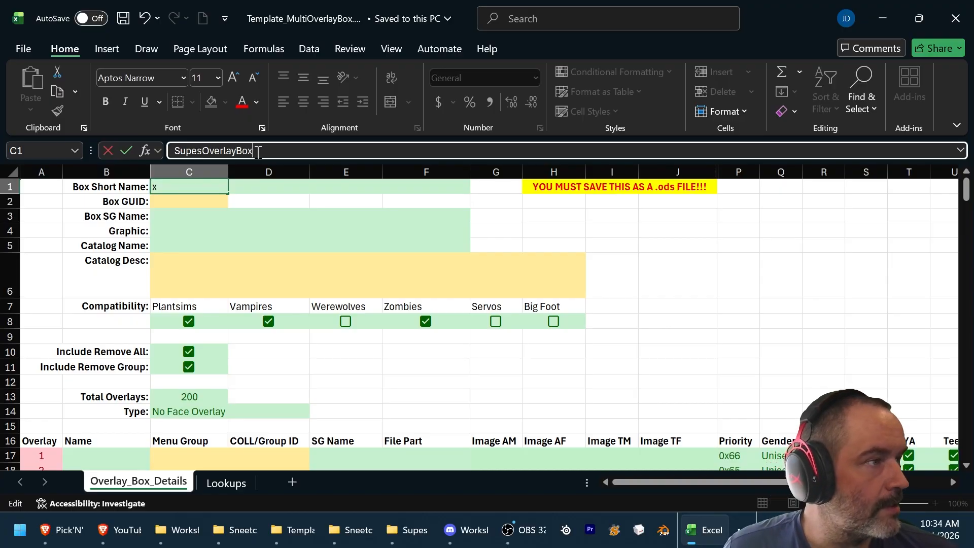
{"action": "key", "text": "Return"}
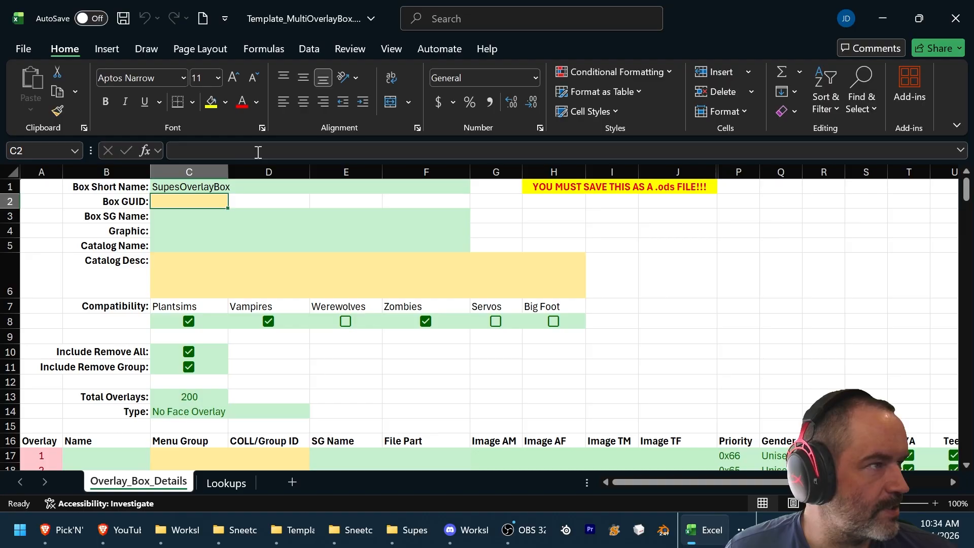
Step: Skip the Box GUID and enter Supes-overlaybox as the Box SG Name in cell C3
{"action": "key", "text": "Return"}
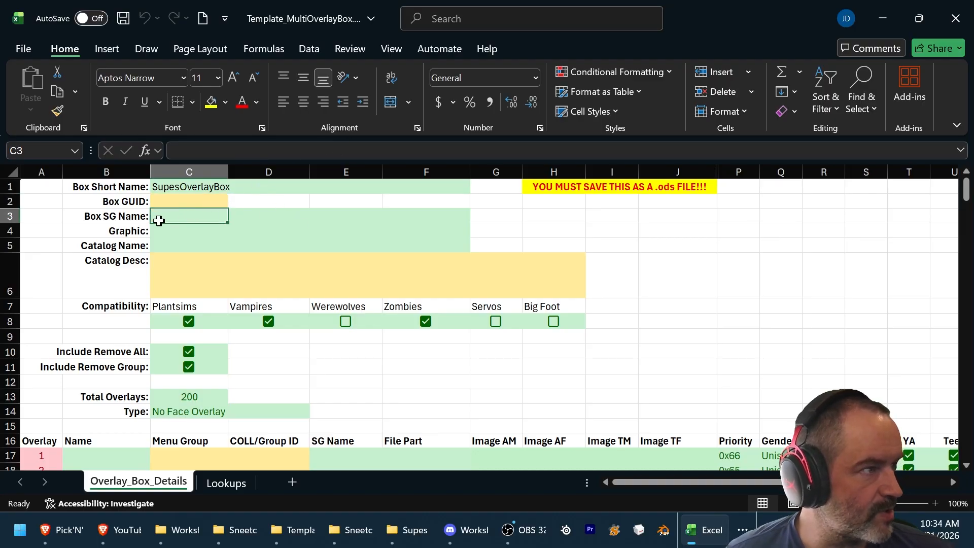
{"action": "left_click", "coordinate": [191, 147]}
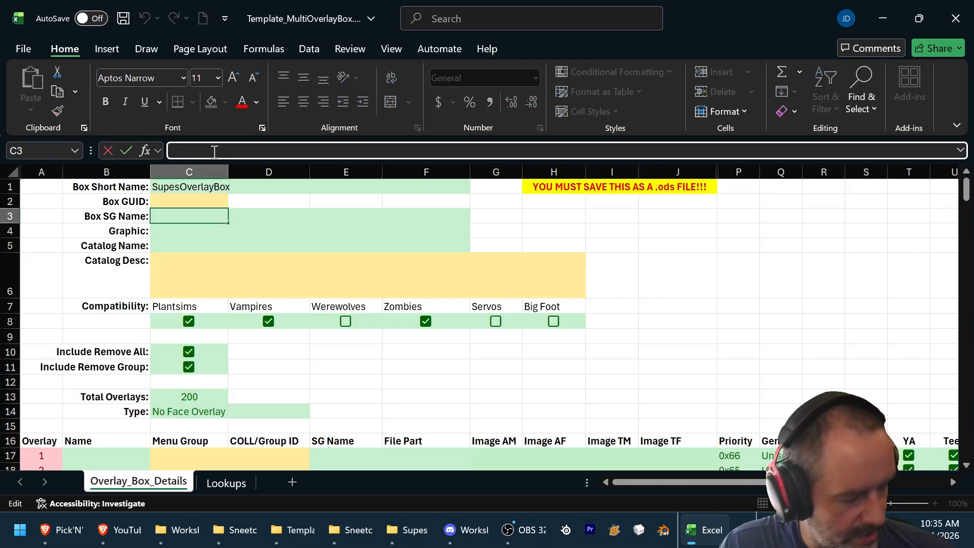
{"action": "type", "text": "Sup"}
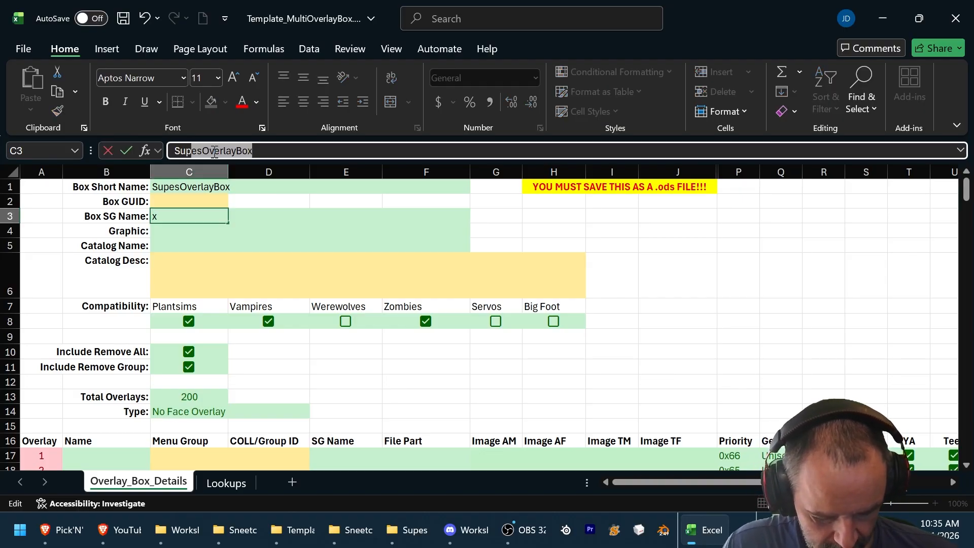
{"action": "type", "text": "es-"}
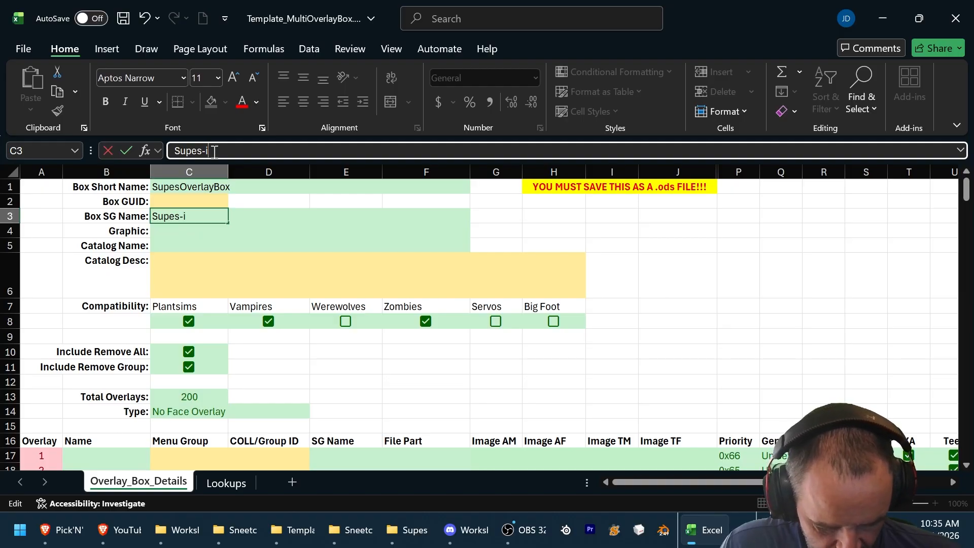
{"action": "type", "text": "overlay"}
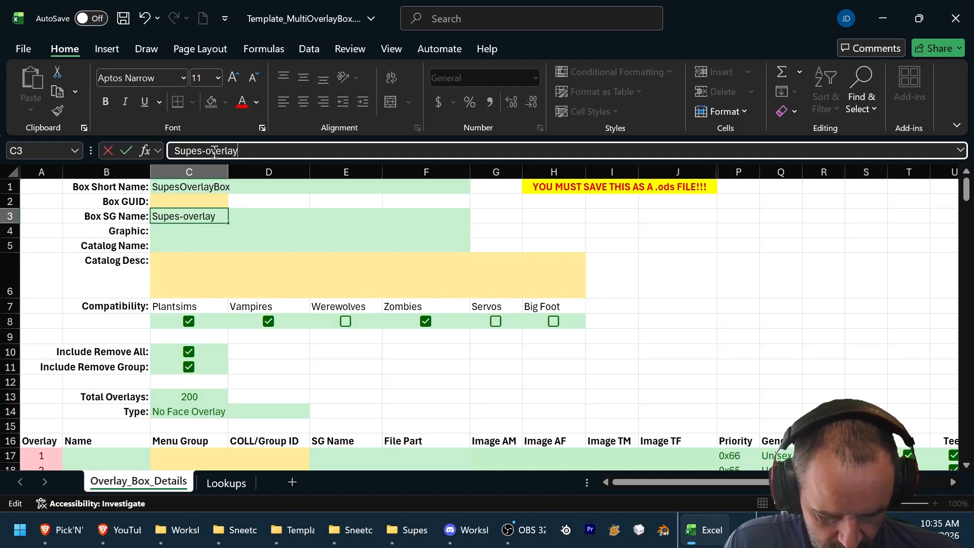
{"action": "type", "text": "box"}
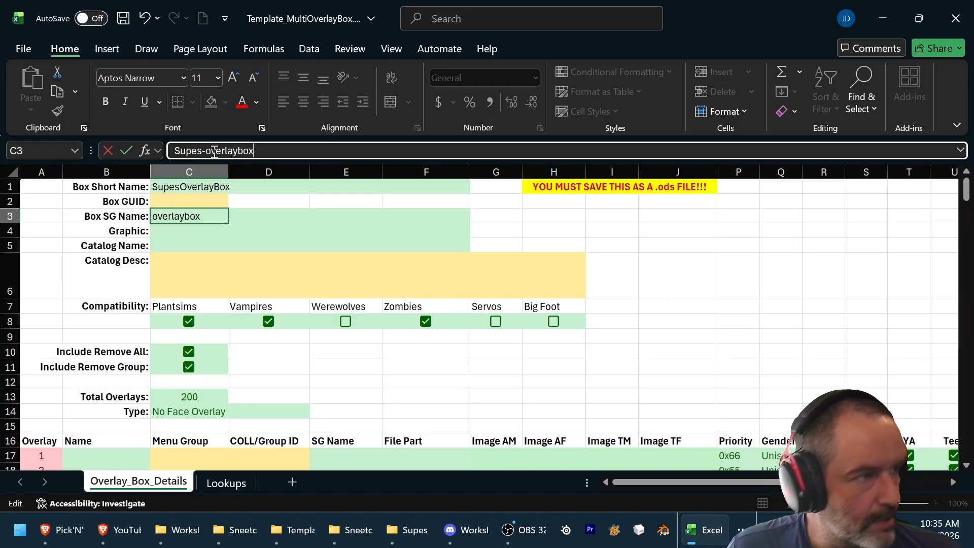
{"action": "key", "text": "Return"}
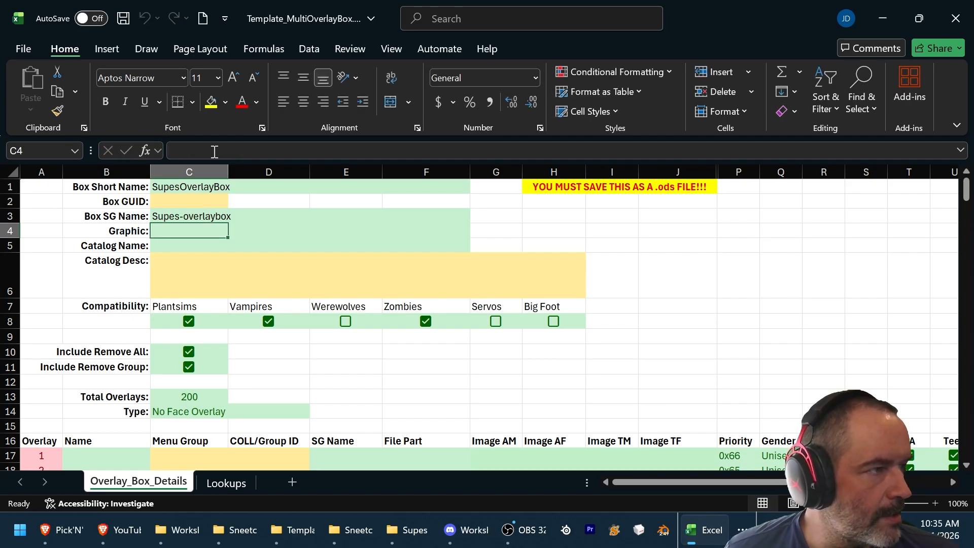
Step: Copy the full file name Supes.jpg from the Supes folder and paste it into the Graphic cell C4 of the workbook
{"action": "key", "text": "alt+Tab"}
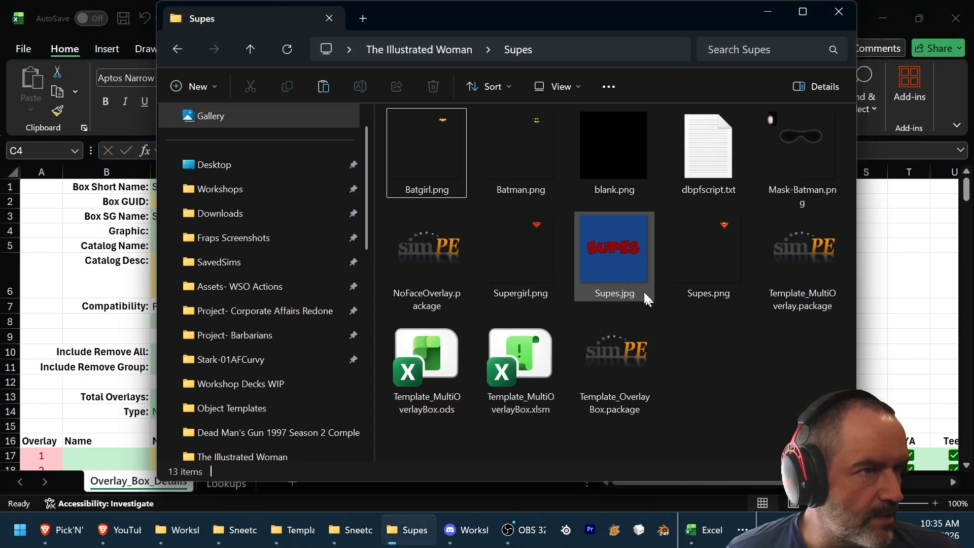
{"action": "right_click", "coordinate": [622, 265]}
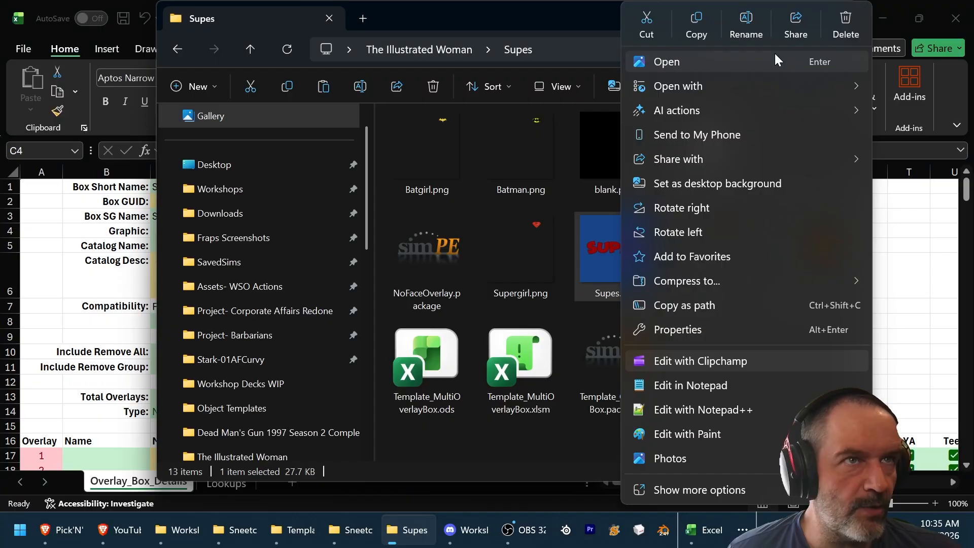
{"action": "left_click", "coordinate": [744, 20]}
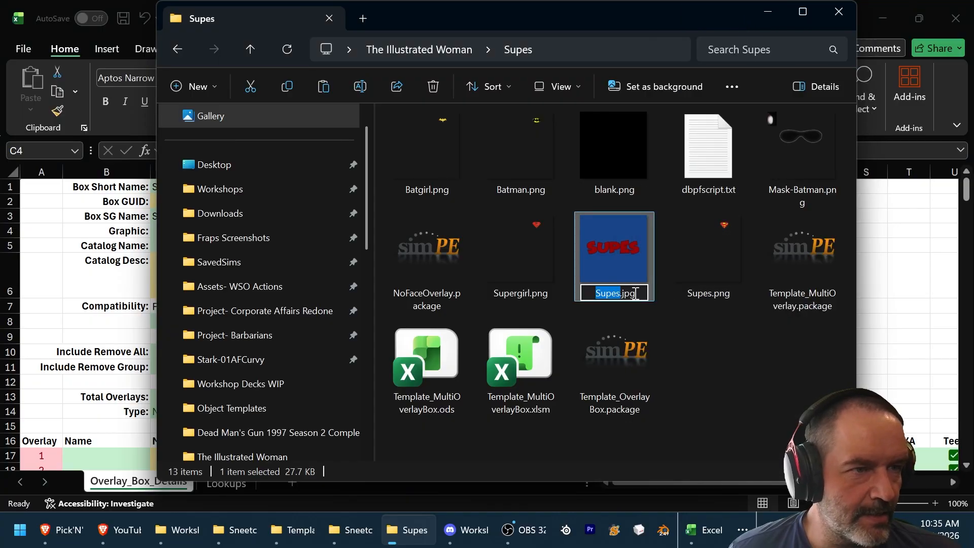
{"action": "key", "text": "ctrl+a"}
{"action": "key", "text": "ctrl+c"}
{"action": "left_click", "coordinate": [888, 264]}
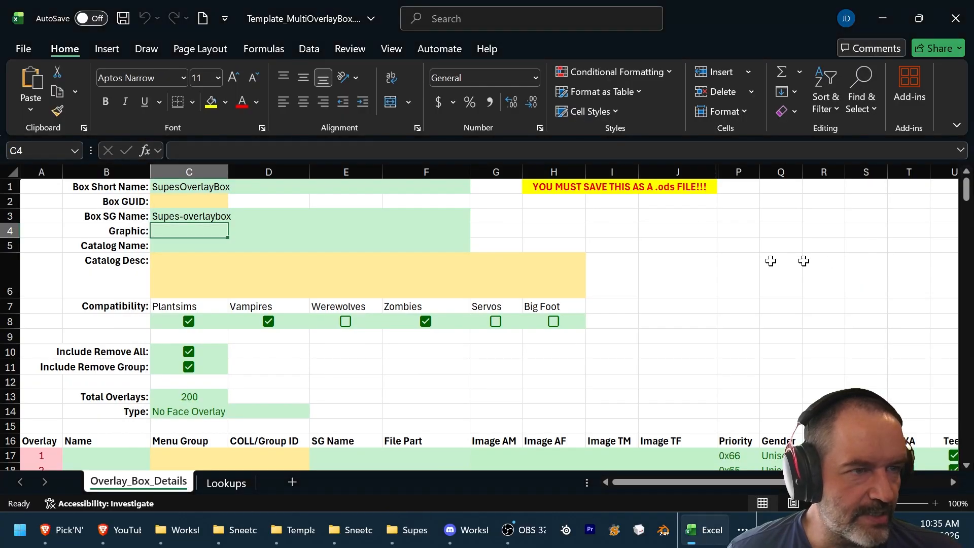
{"action": "double_click", "coordinate": [219, 239]}
{"action": "key", "text": "ctrl+v"}
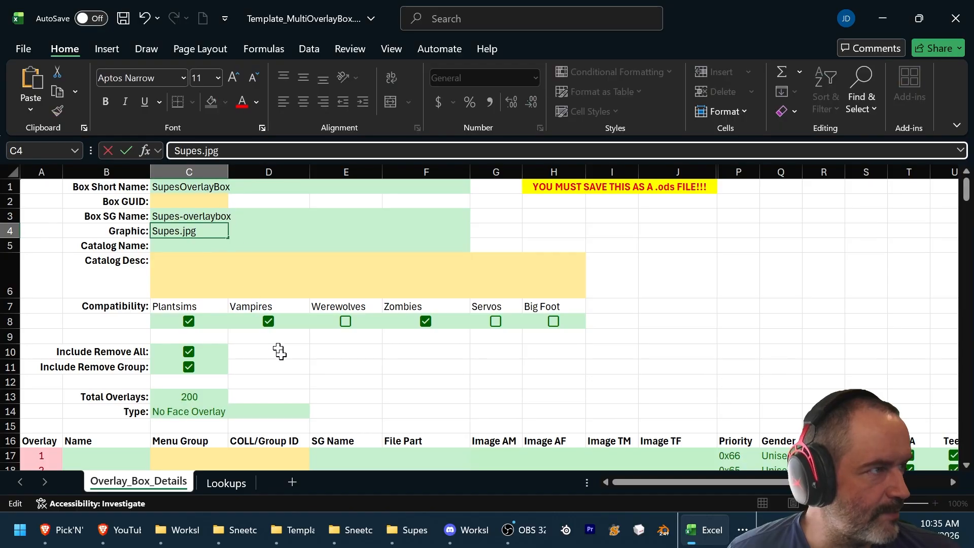
{"action": "left_click", "coordinate": [293, 360]}
Step: Enter "Supes overlay box" as the Catalog Name in cell C5
{"action": "left_click", "coordinate": [175, 244]}
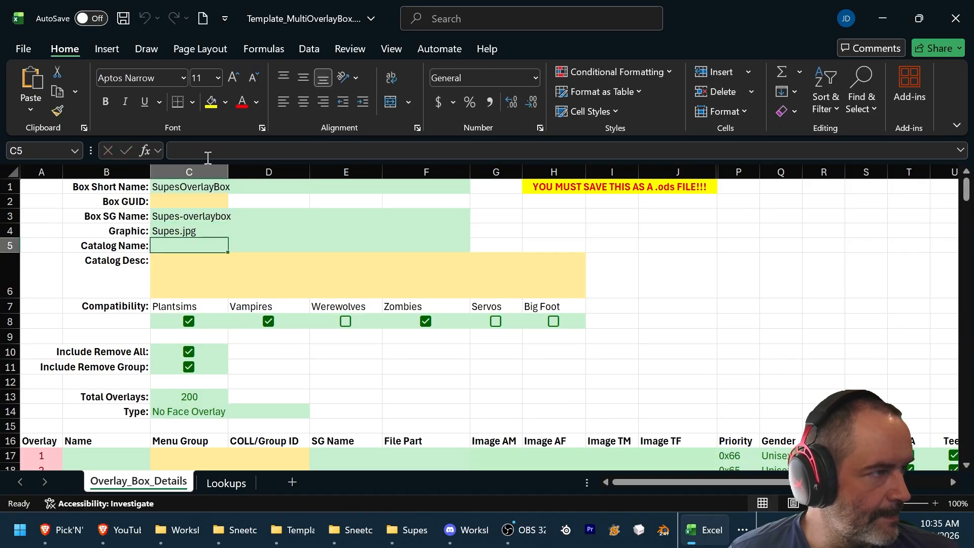
{"action": "left_click", "coordinate": [208, 152]}
{"action": "type", "text": "Supes overla"}
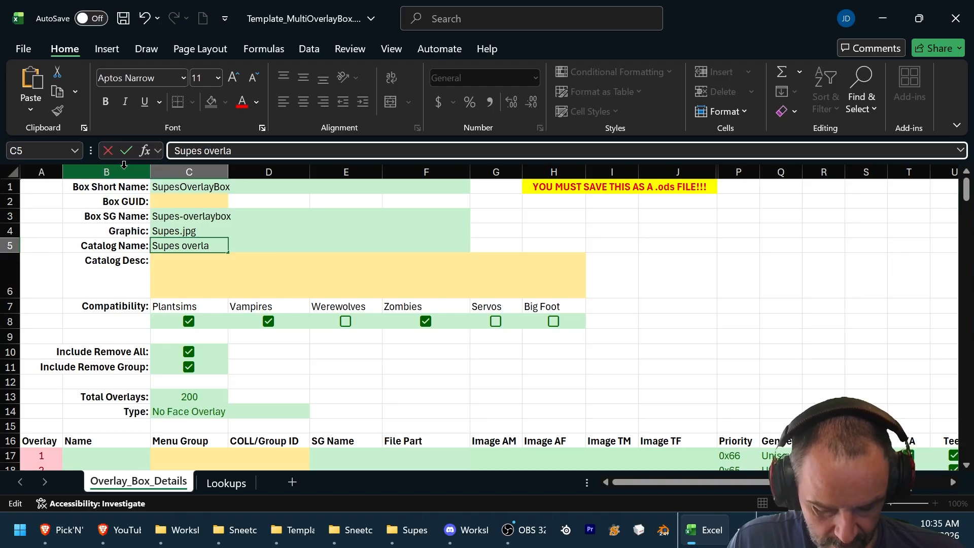
{"action": "type", "text": "y box"}
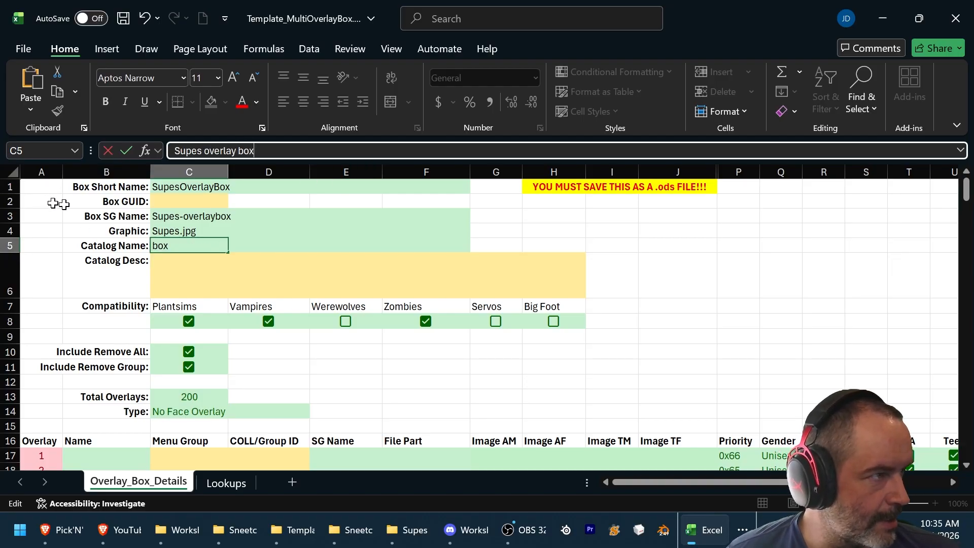
Step: Fill in the Catalog Desc cell C6 with "A dumb overlay box I made for this workshop"
{"action": "left_click", "coordinate": [201, 258]}
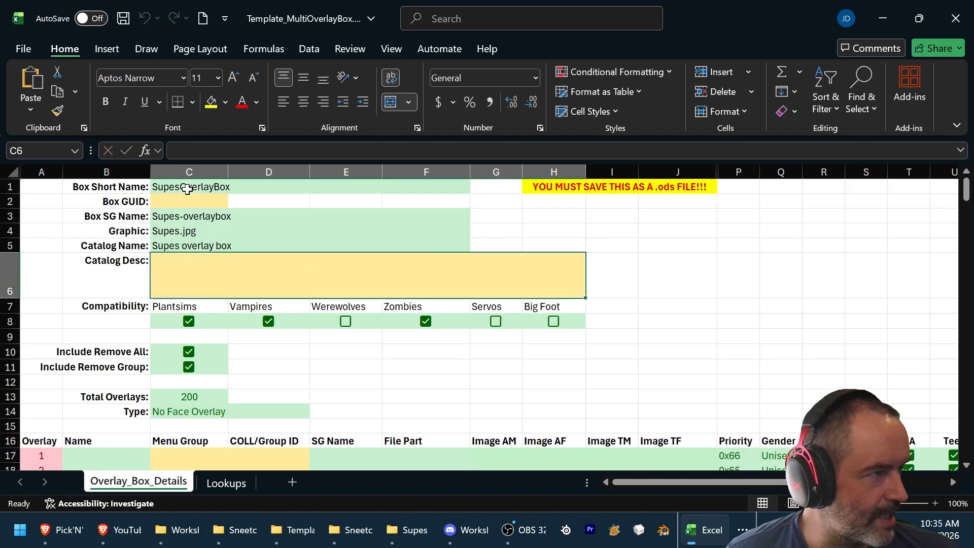
{"action": "left_click", "coordinate": [168, 148]}
{"action": "type", "text": "A "}
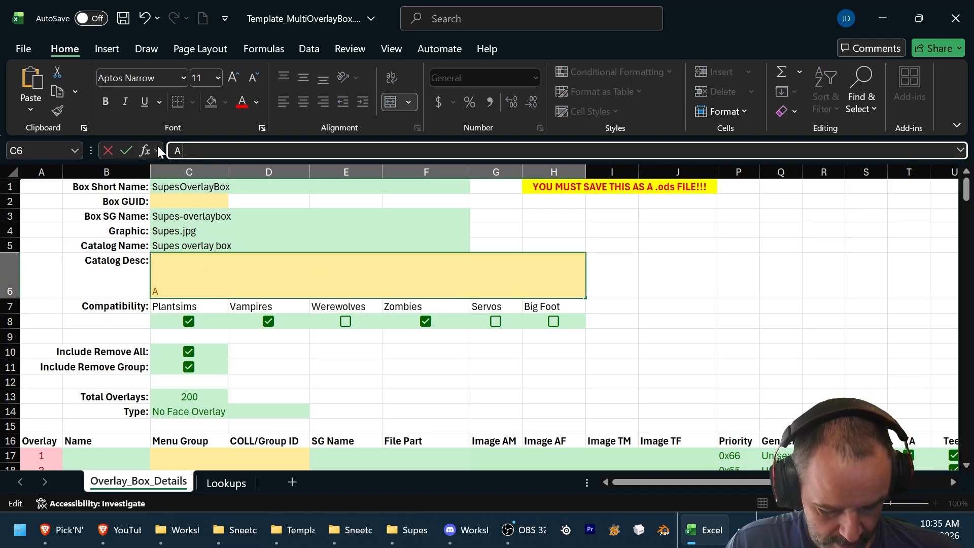
{"action": "type", "text": "dumb ove"}
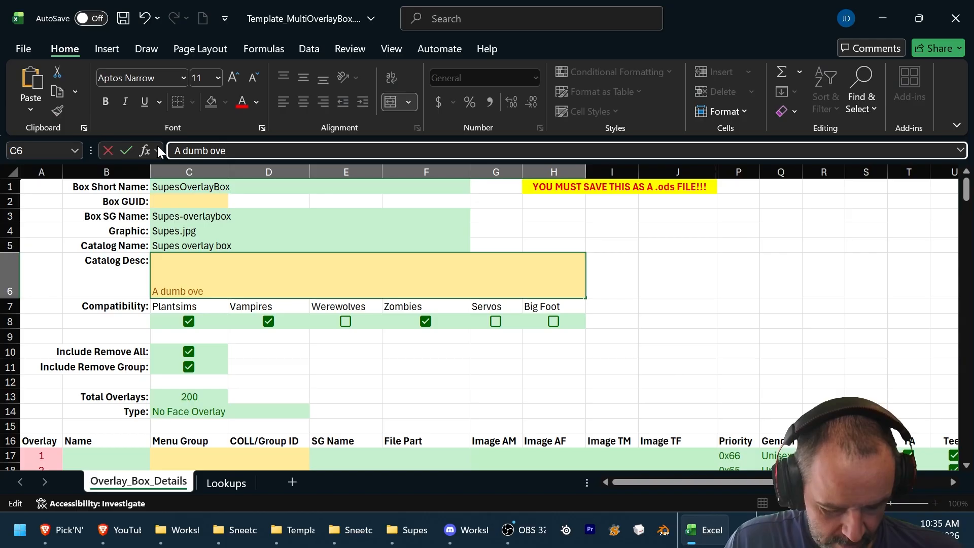
{"action": "type", "text": "rlay box"}
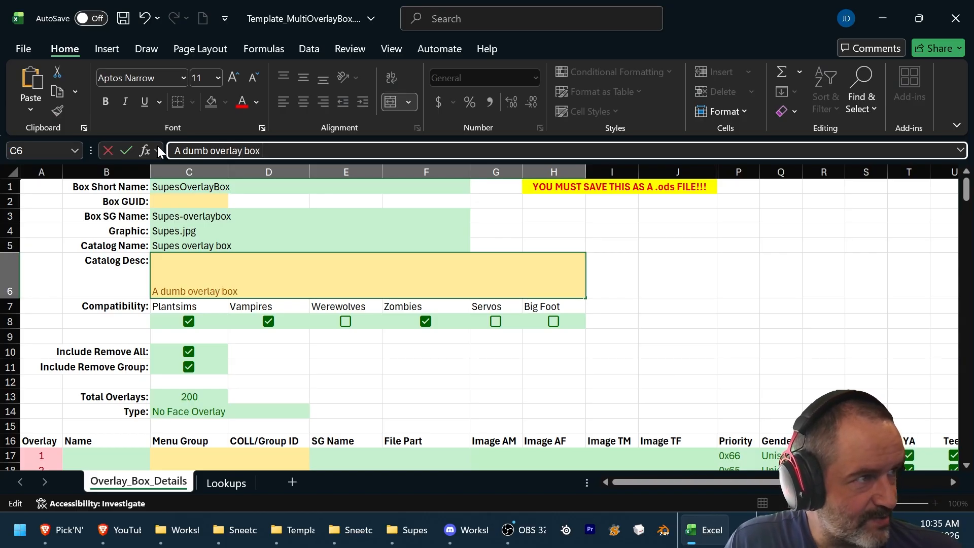
{"action": "type", "text": " I mad"}
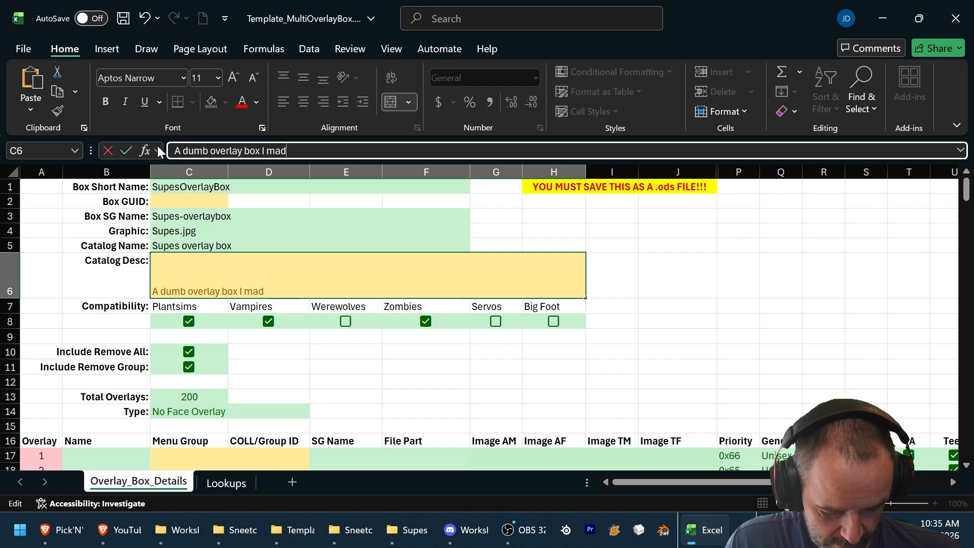
{"action": "type", "text": "e for this w"}
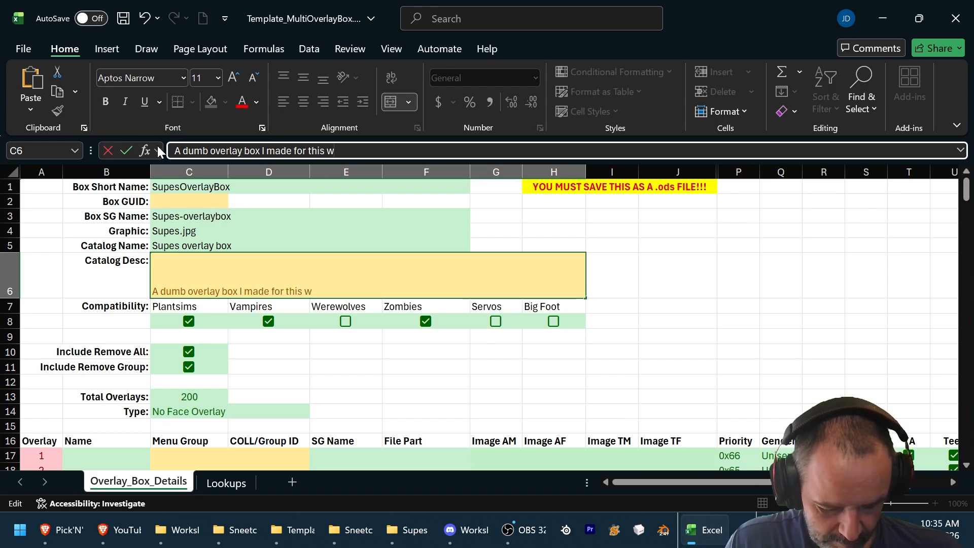
{"action": "type", "text": "orkshop"}
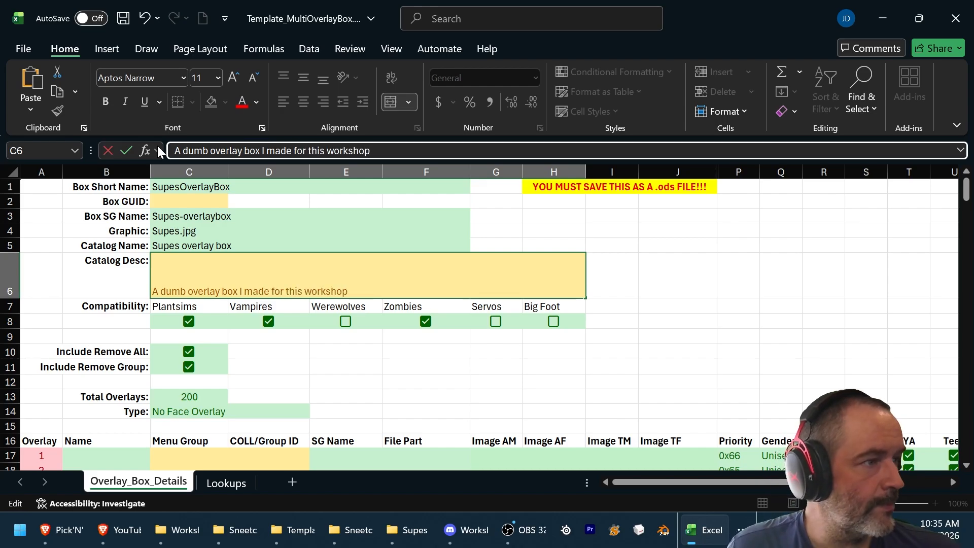
{"action": "key", "text": "Return"}
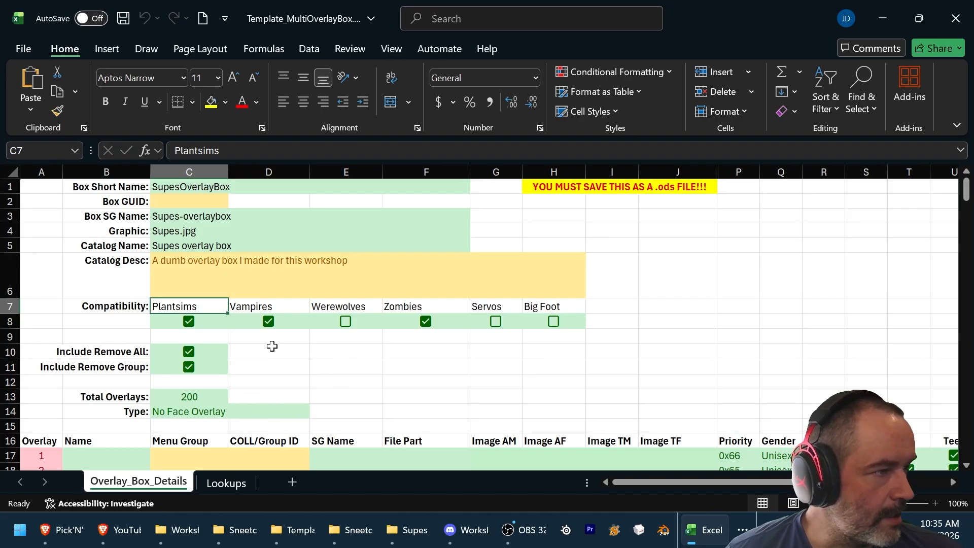
Step: Turn off the Include Remove Group option in cell C11, leaving Include Remove All on
{"action": "scroll", "coordinate": [263, 344], "scroll_direction": "down", "scroll_amount": 1}
{"action": "scroll", "coordinate": [231, 328], "scroll_direction": "down", "scroll_amount": 1}
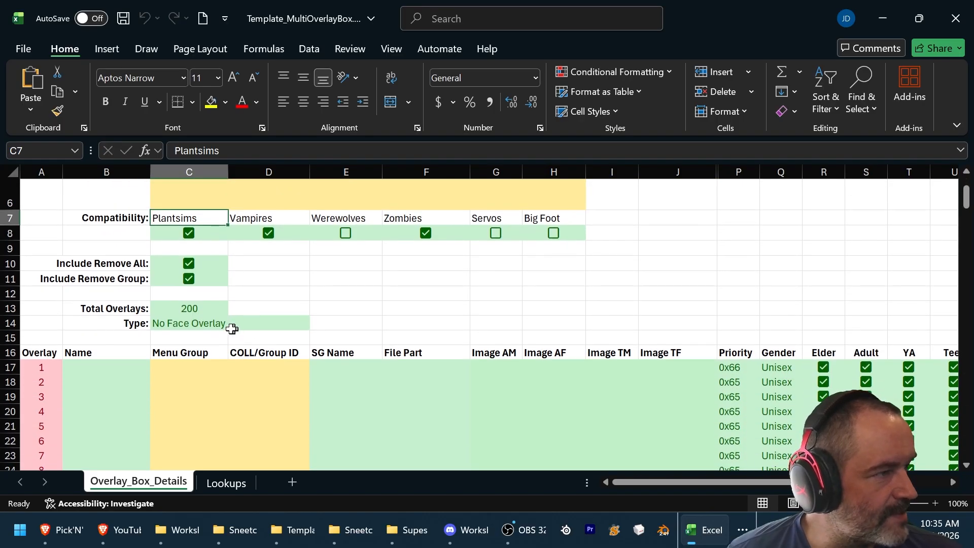
{"action": "left_click", "coordinate": [190, 279]}
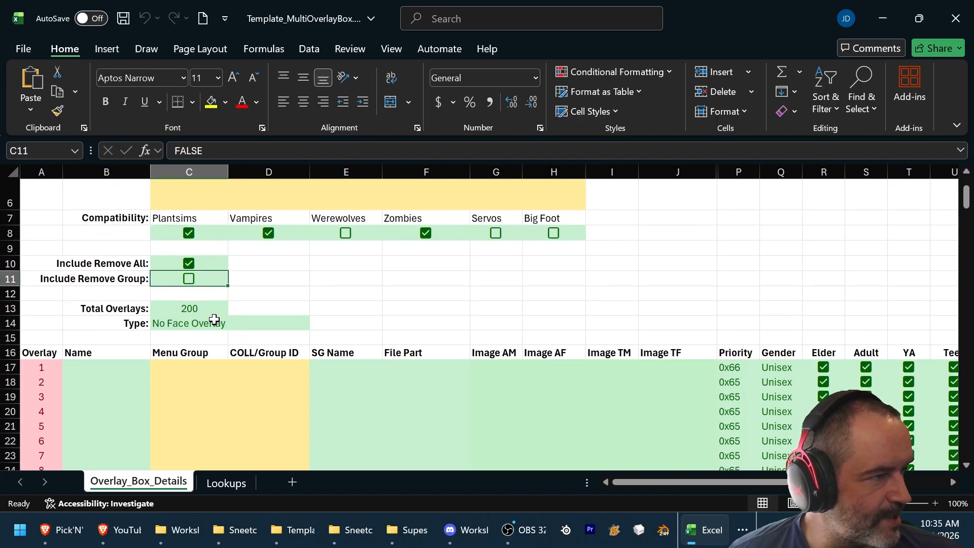
{"action": "scroll", "coordinate": [215, 322], "scroll_direction": "up", "scroll_amount": 1}
{"action": "scroll", "coordinate": [203, 324], "scroll_direction": "down", "scroll_amount": 1}
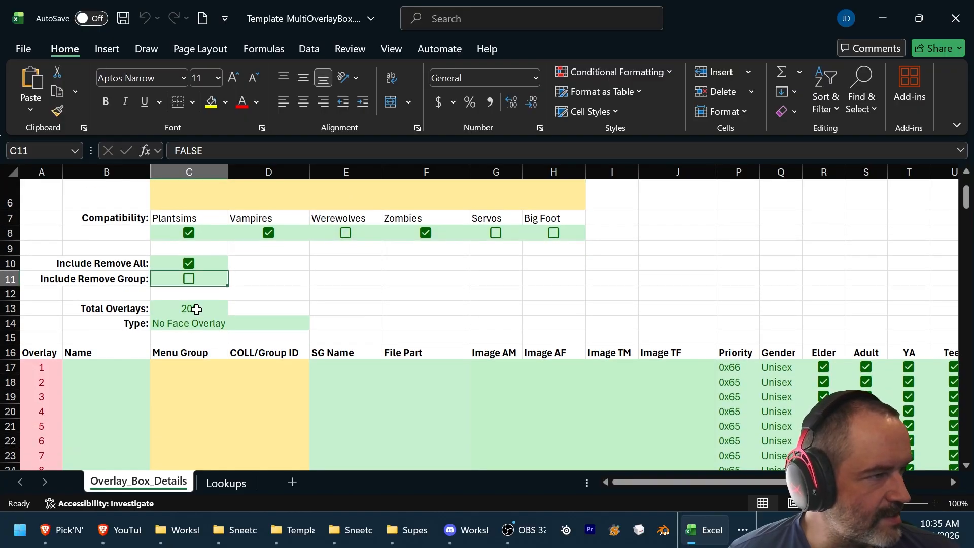
Step: Set Total Overlays in C13 to 2 and choose Common Face Overlay as the Type in C14
{"action": "left_click", "coordinate": [189, 309]}
{"action": "type", "text": "2"}
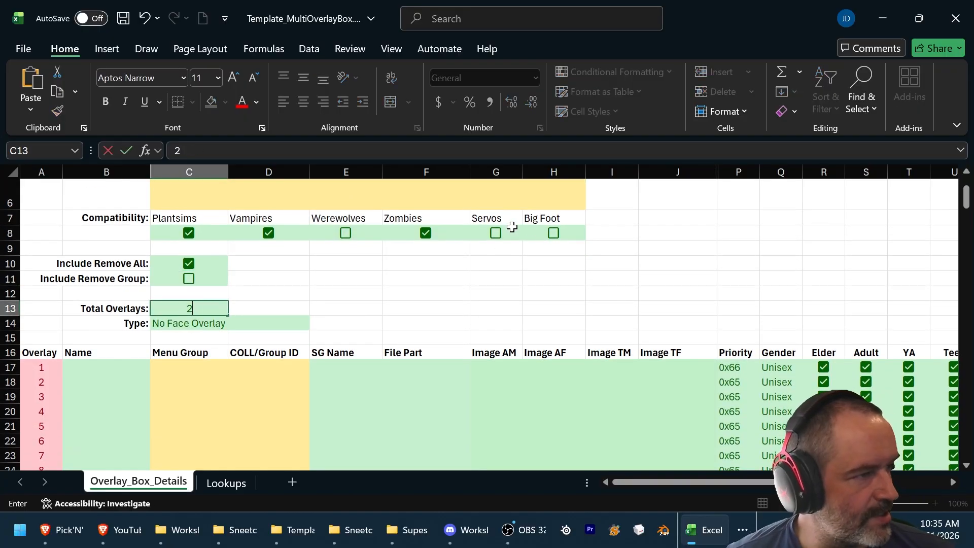
{"action": "key", "text": "Return"}
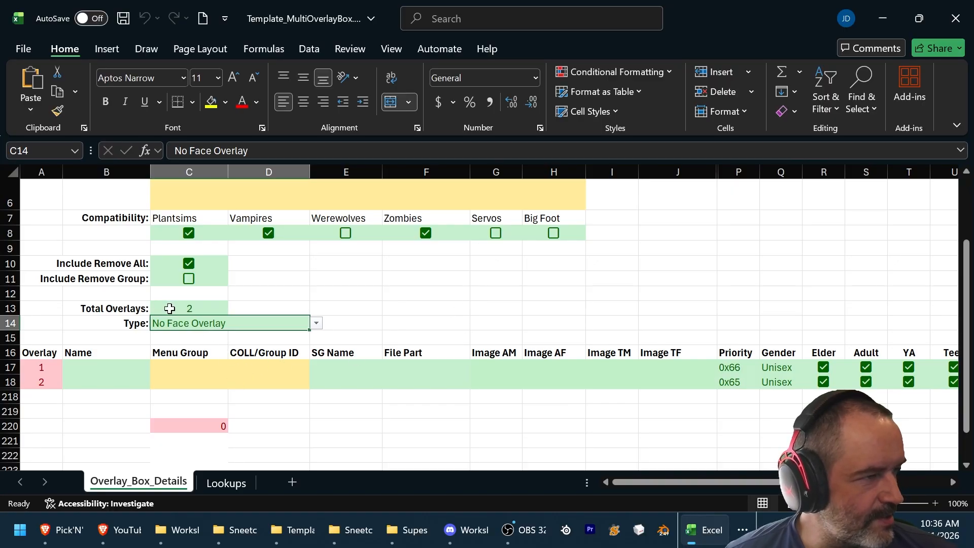
{"action": "left_click", "coordinate": [316, 323]}
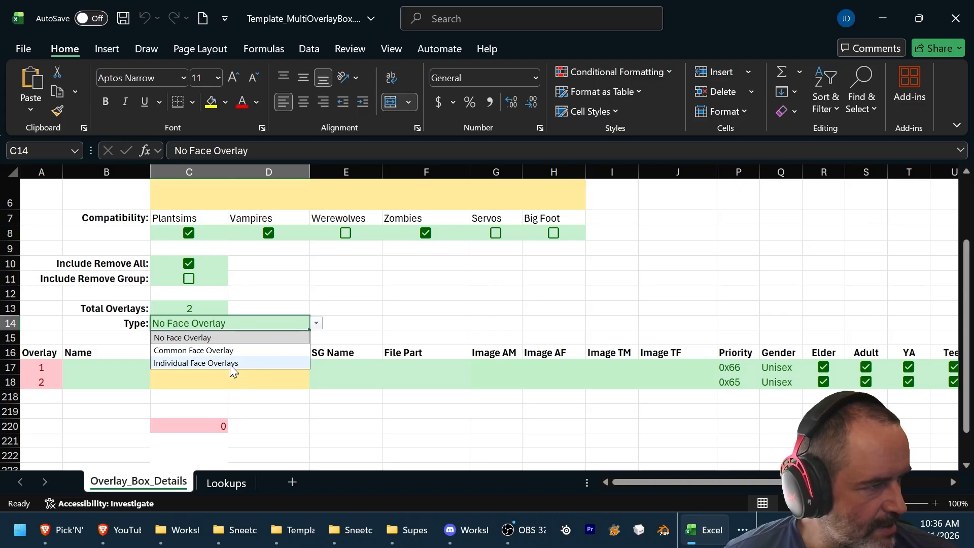
{"action": "left_click", "coordinate": [229, 351]}
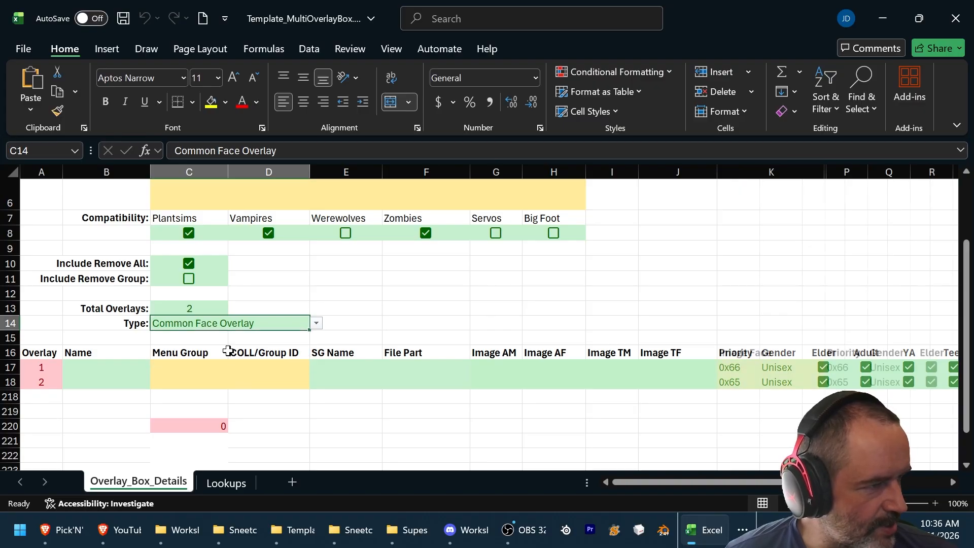
Step: Enter Superman as the Name of overlay 1 in cell B17
{"action": "left_click", "coordinate": [113, 367]}
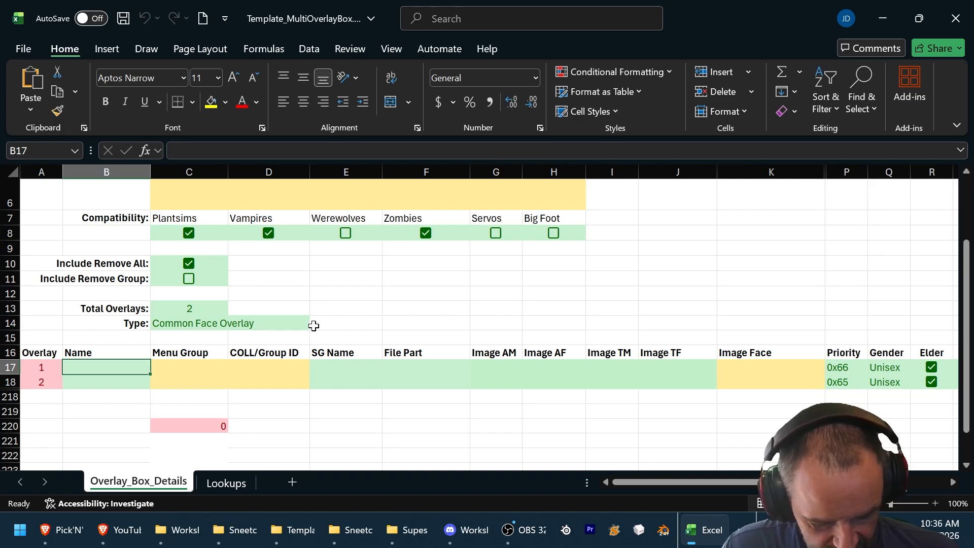
{"action": "type", "text": "Superman"}
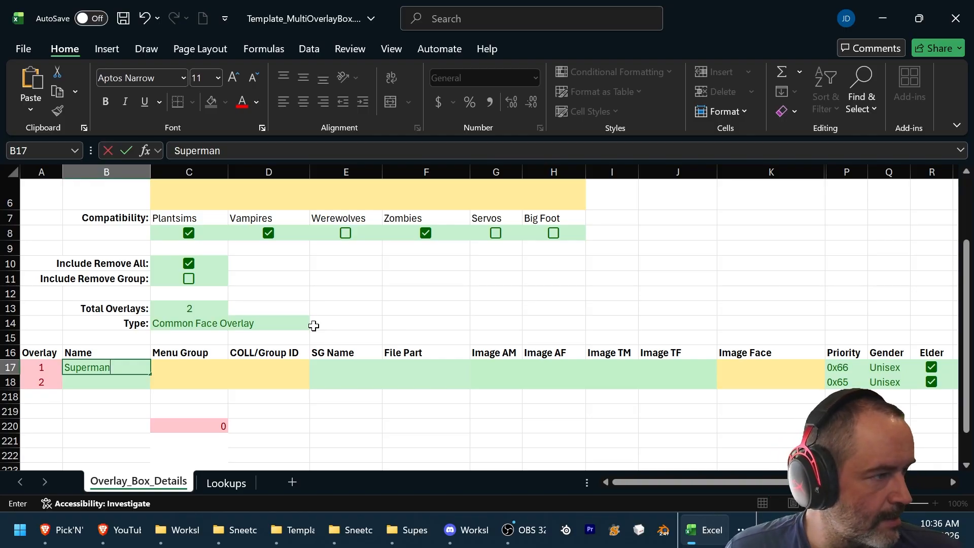
{"action": "key", "text": "Tab"}
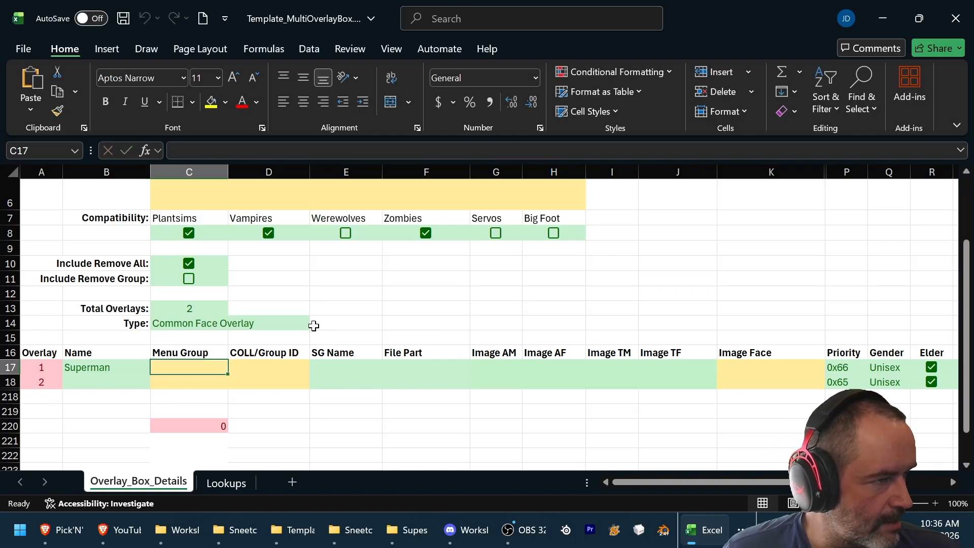
Step: Skip overlay 1's Menu Group and COLL/Group ID, and enter SupesOverlay as its SG Name in E17
{"action": "key", "text": "Tab"}
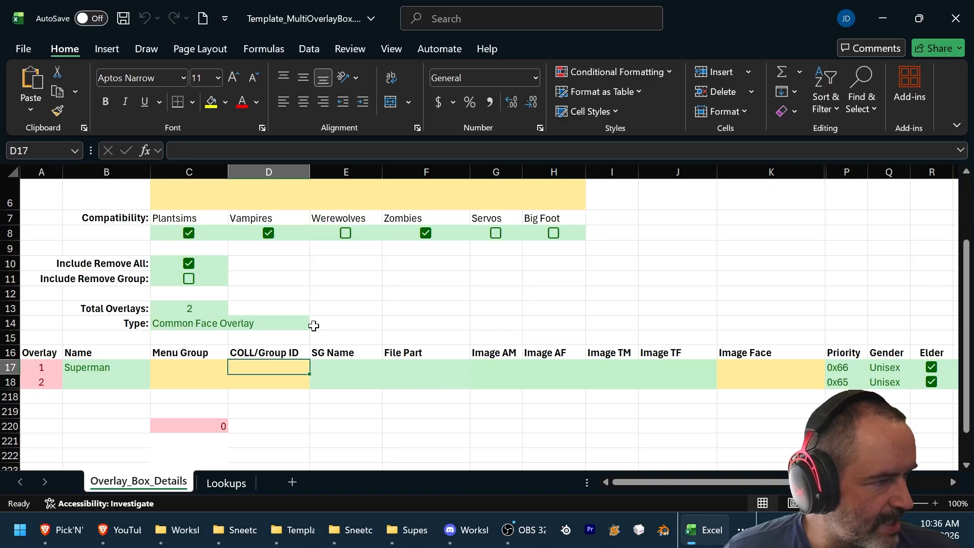
{"action": "key", "text": "Tab"}
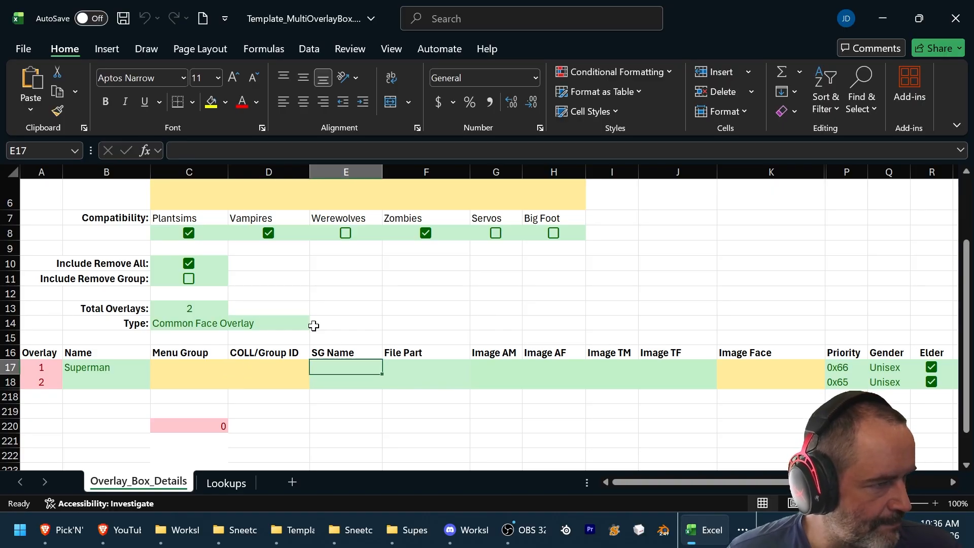
{"action": "key", "text": "alt+Tab"}
{"action": "key", "text": "alt+Tab"}
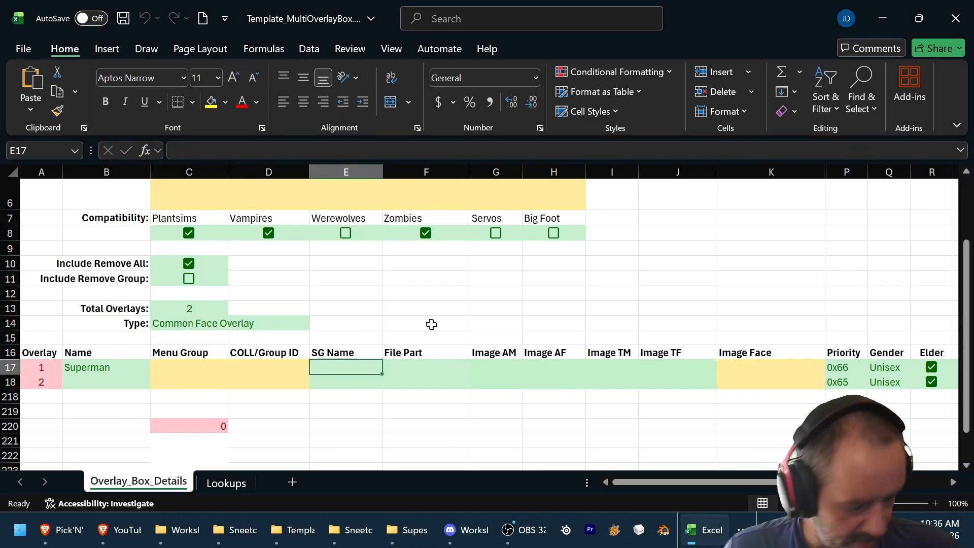
{"action": "type", "text": "SupesOv"}
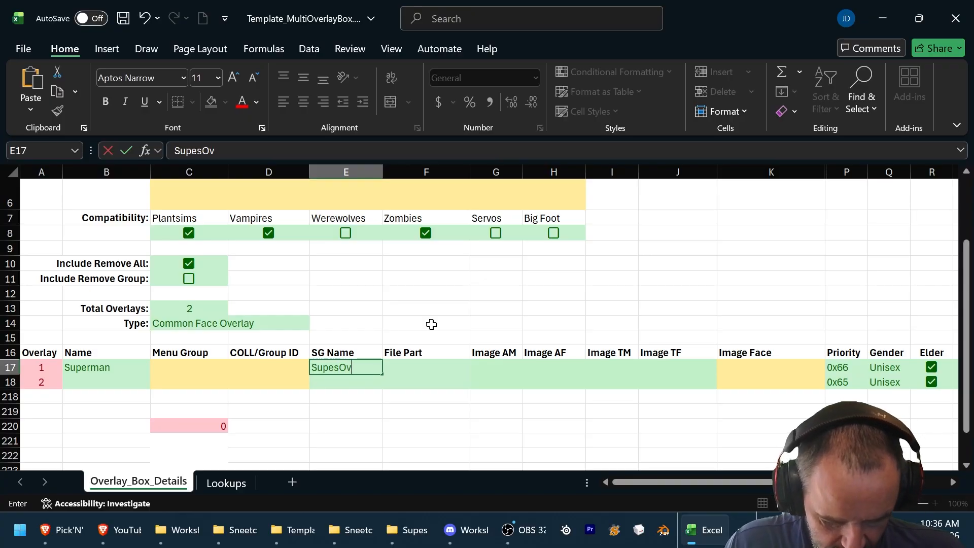
{"action": "type", "text": "erlay"}
{"action": "key", "text": "Tab"}
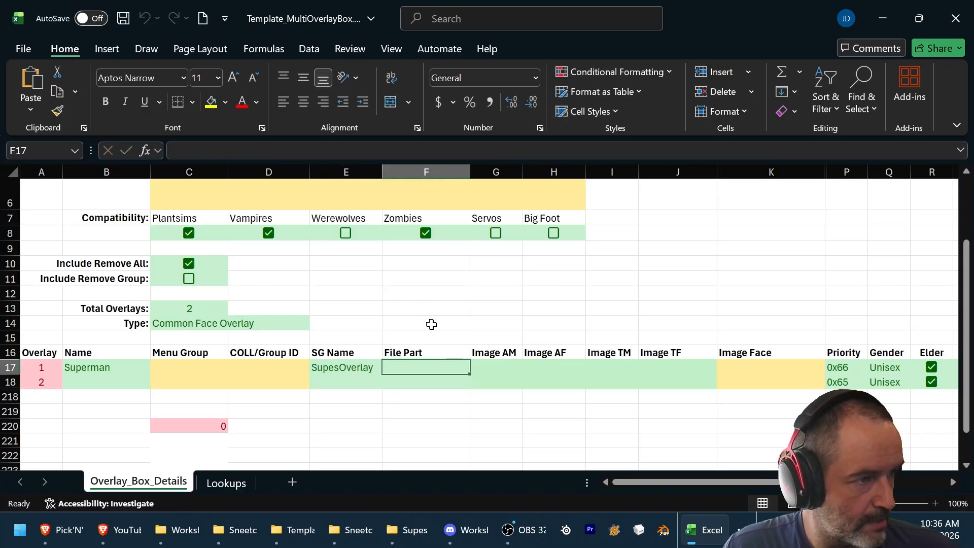
Step: Copy overlay 1's SG Name, SupesOverlay, from E17 into its File Part cell F17
{"action": "left_click", "coordinate": [358, 368]}
{"action": "key", "text": "alt+Tab"}
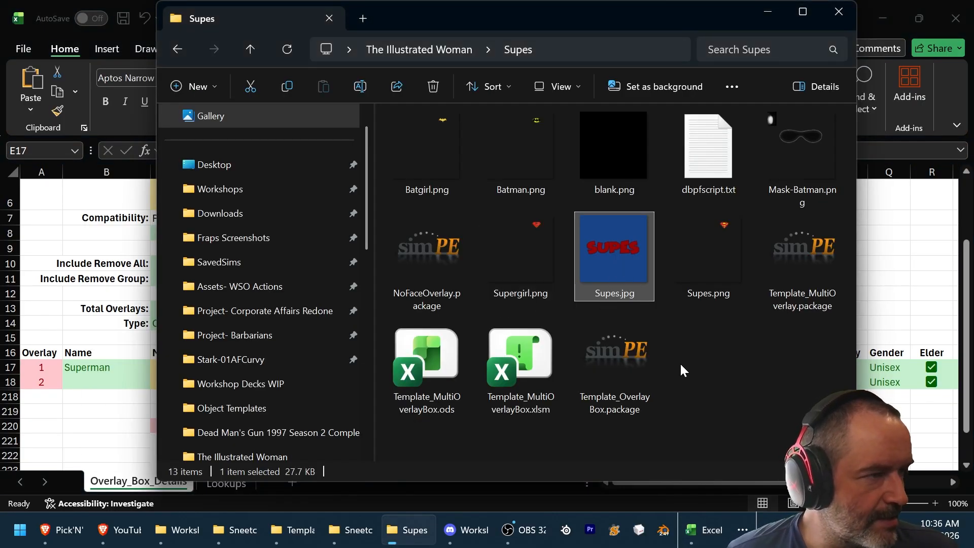
{"action": "key", "text": "alt+Tab"}
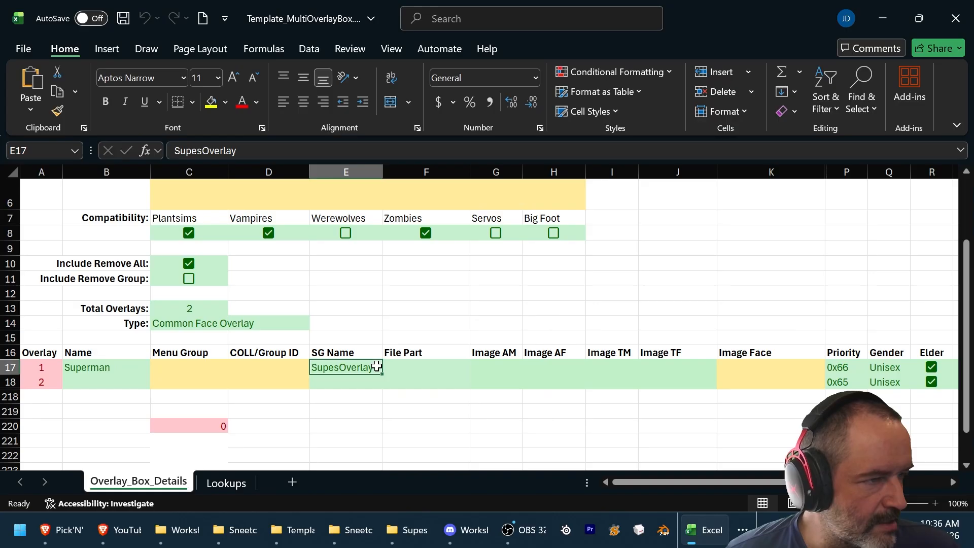
{"action": "key", "text": "ctrl+c"}
{"action": "left_click", "coordinate": [424, 367]}
{"action": "key", "text": "ctrl+v"}
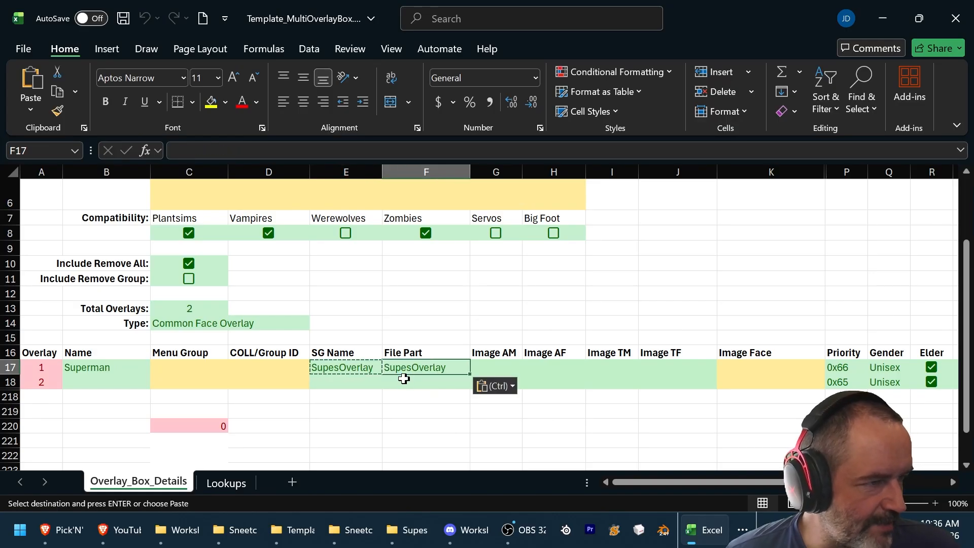
Step: Enter Batman as the Name of overlay 2 in cell B18
{"action": "left_click", "coordinate": [85, 381]}
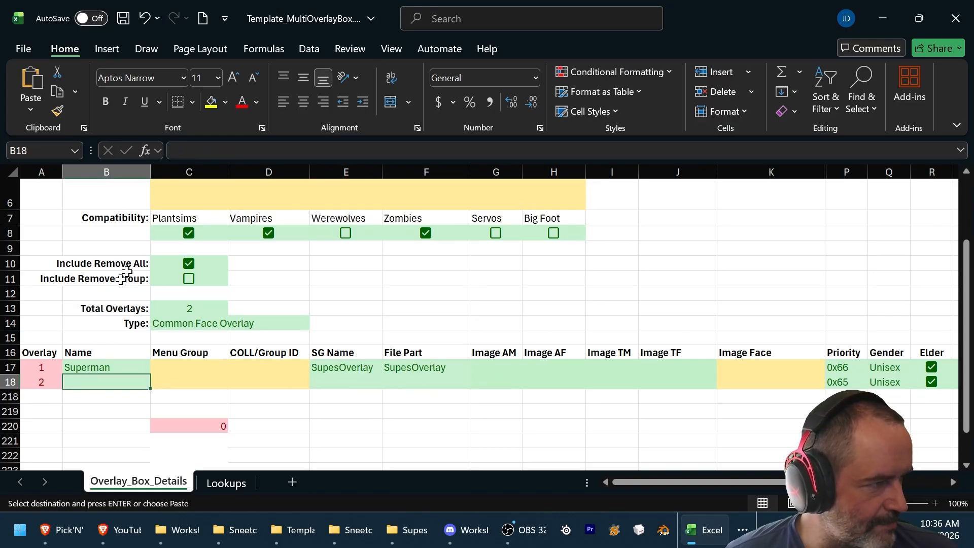
{"action": "left_click", "coordinate": [183, 155]}
{"action": "type", "text": "Bat"}
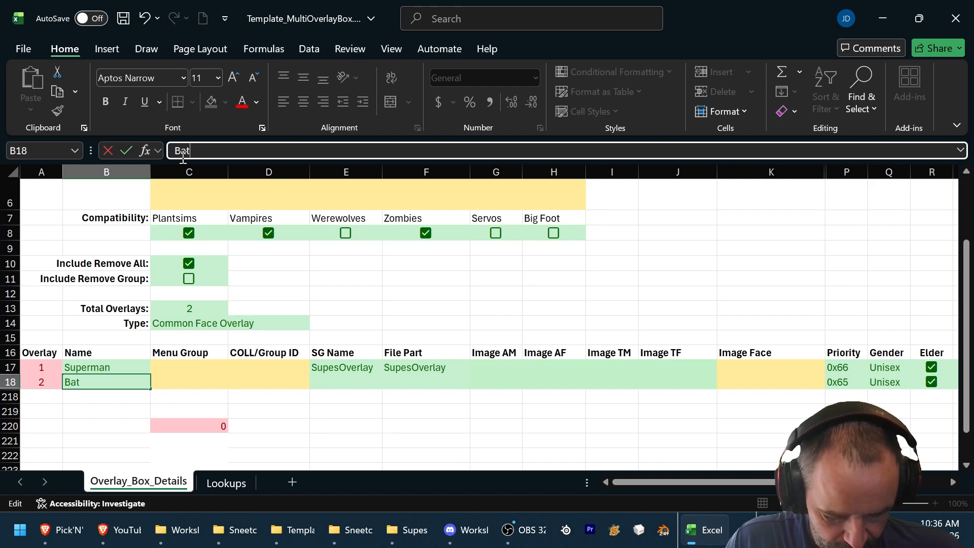
{"action": "key", "text": "Tab"}
Step: Skip overlay 2's Menu Group and COLL/Group ID, and enter BatmanOverlay as its SG Name in E18
{"action": "key", "text": "Tab"}
{"action": "key", "text": "Tab"}
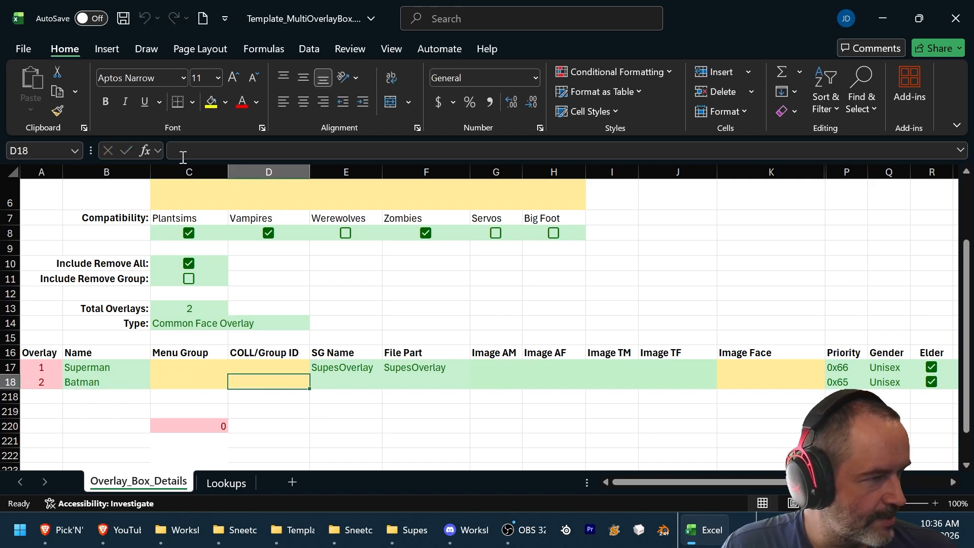
{"action": "type", "text": "Ba"}
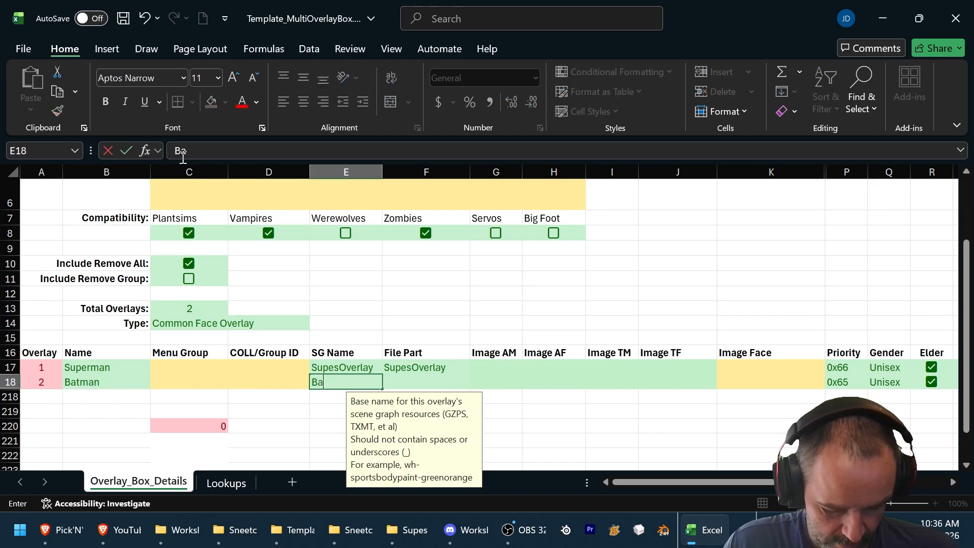
{"action": "type", "text": "tmanO"}
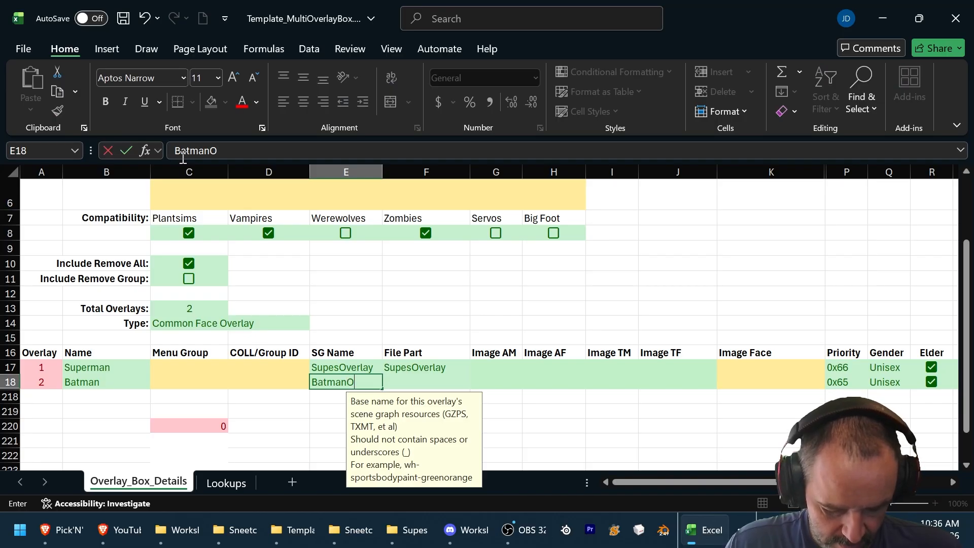
{"action": "type", "text": "verlay"}
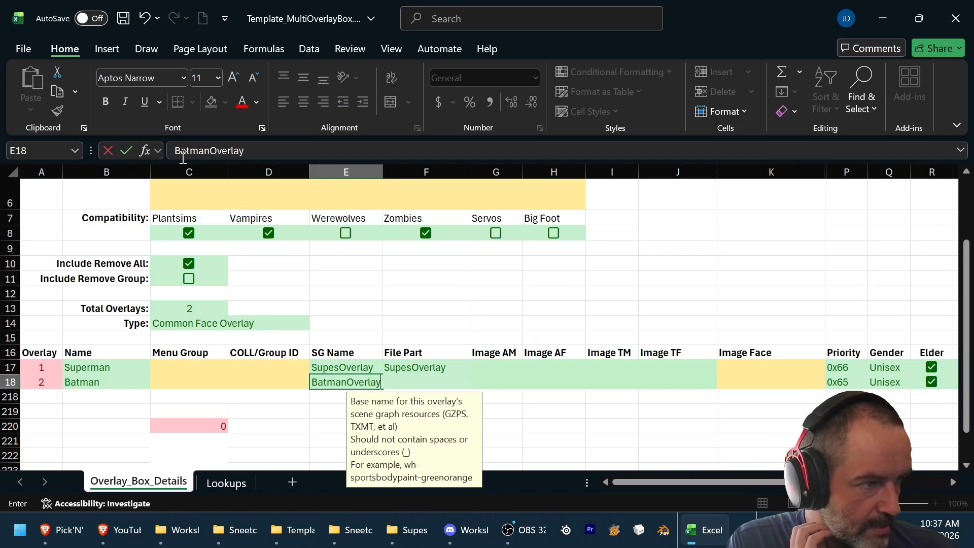
{"action": "key", "text": "Tab"}
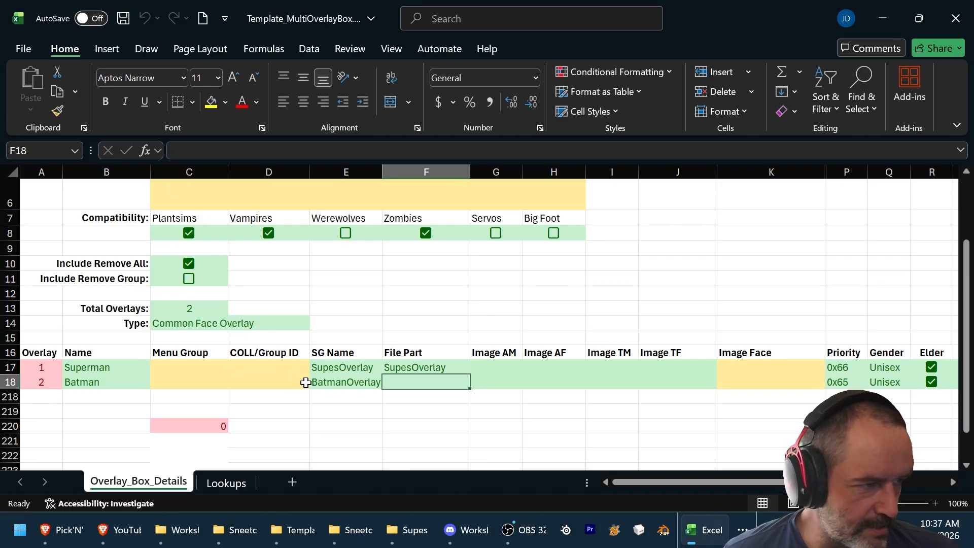
Step: Copy overlay 2's SG Name, BatmanOverlay, from E18 into its File Part cell F18
{"action": "left_click", "coordinate": [329, 383]}
{"action": "key", "text": "ctrl+c"}
{"action": "left_click", "coordinate": [418, 384]}
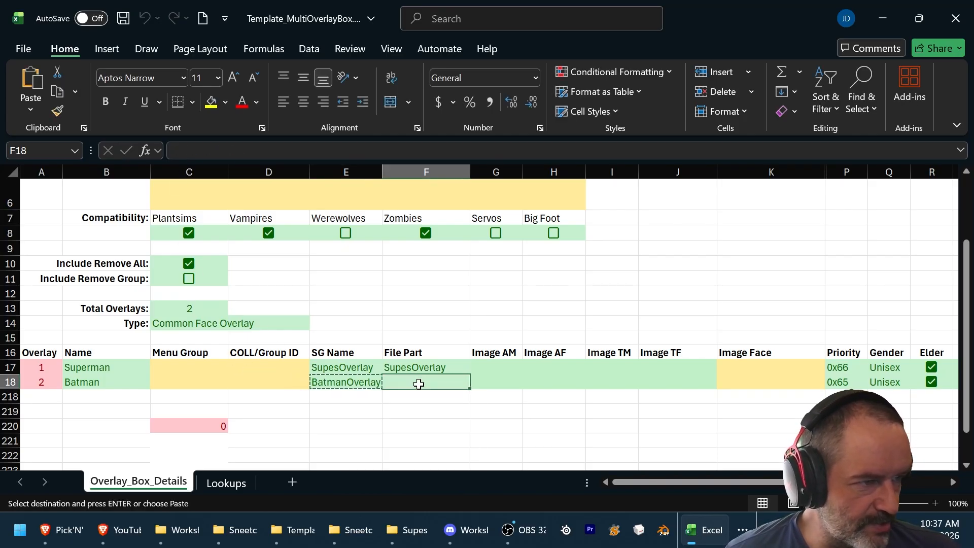
{"action": "key", "text": "ctrl+v"}
{"action": "mouse_move", "coordinate": [426, 369]}
{"action": "left_mouse_down"}
{"action": "mouse_move", "coordinate": [427, 396]}
{"action": "mouse_move", "coordinate": [426, 384]}
{"action": "left_mouse_up"}
{"action": "left_click", "coordinate": [363, 457]}
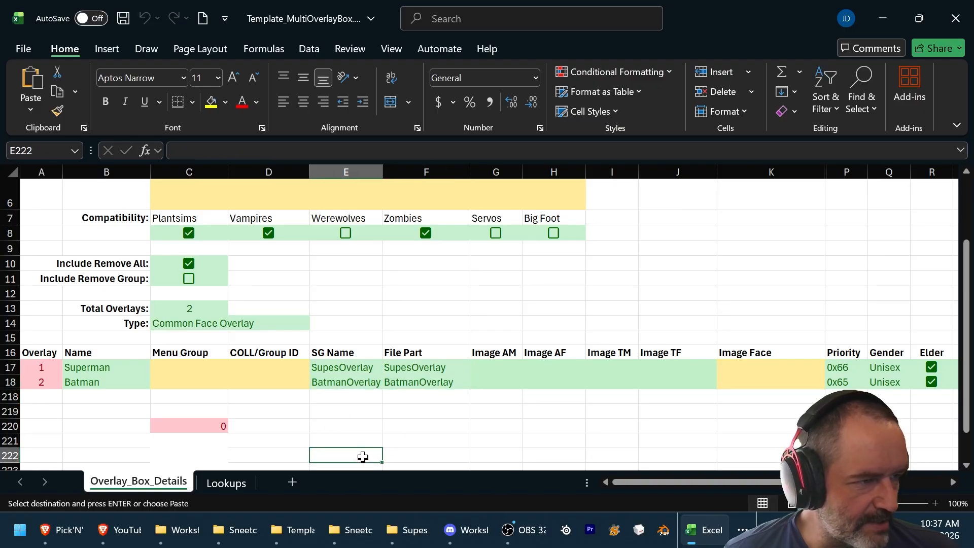
Step: Read the help notes on the SG Name and File Part column headings in row 16
{"action": "left_click", "coordinate": [359, 367]}
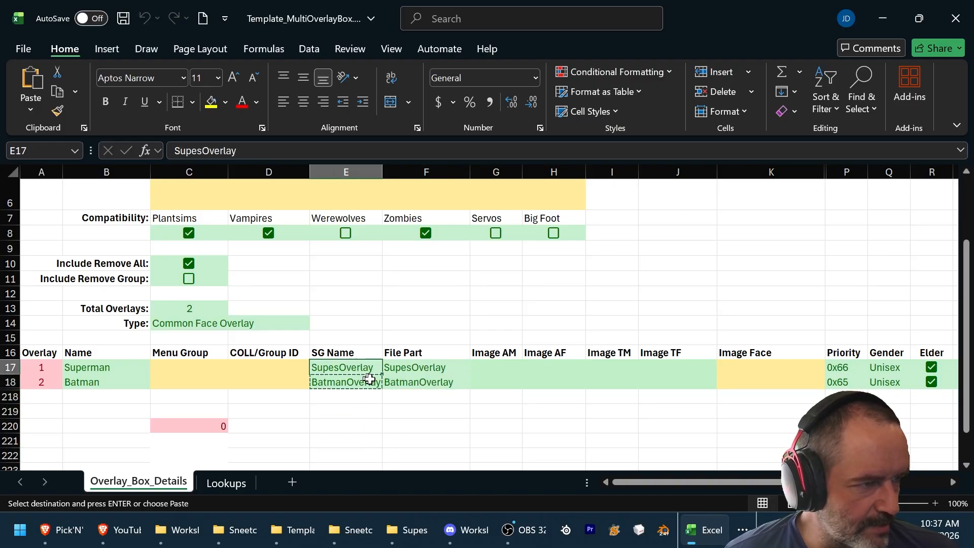
{"action": "left_click", "coordinate": [355, 355]}
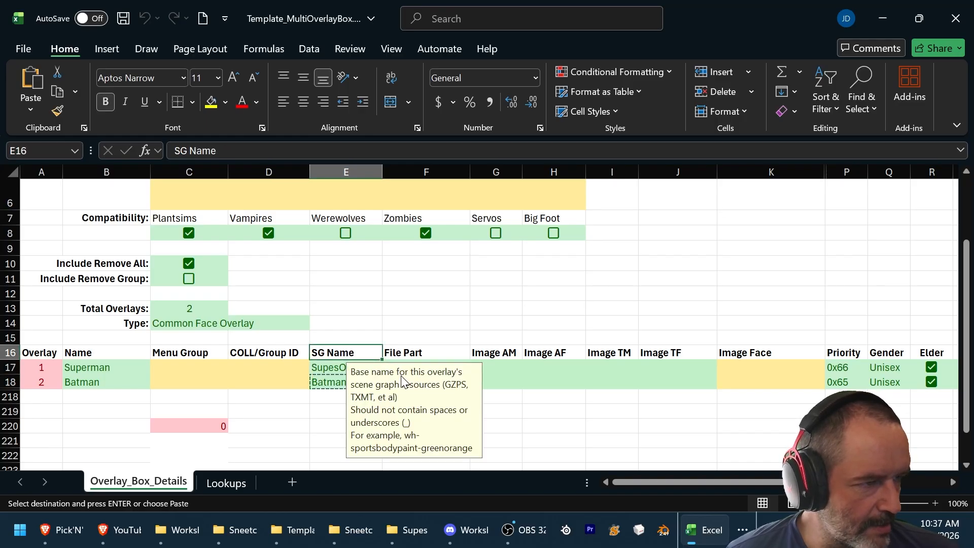
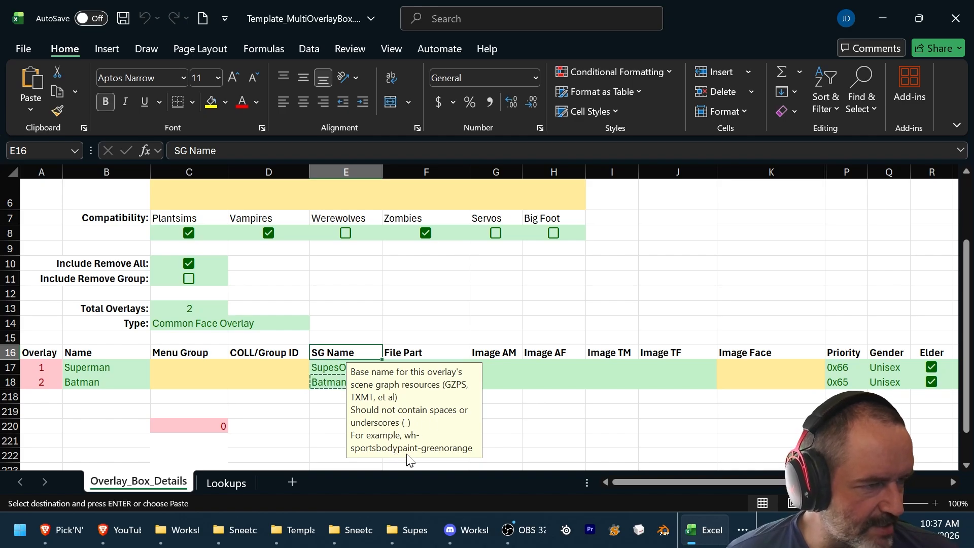
{"action": "left_click", "coordinate": [414, 351]}
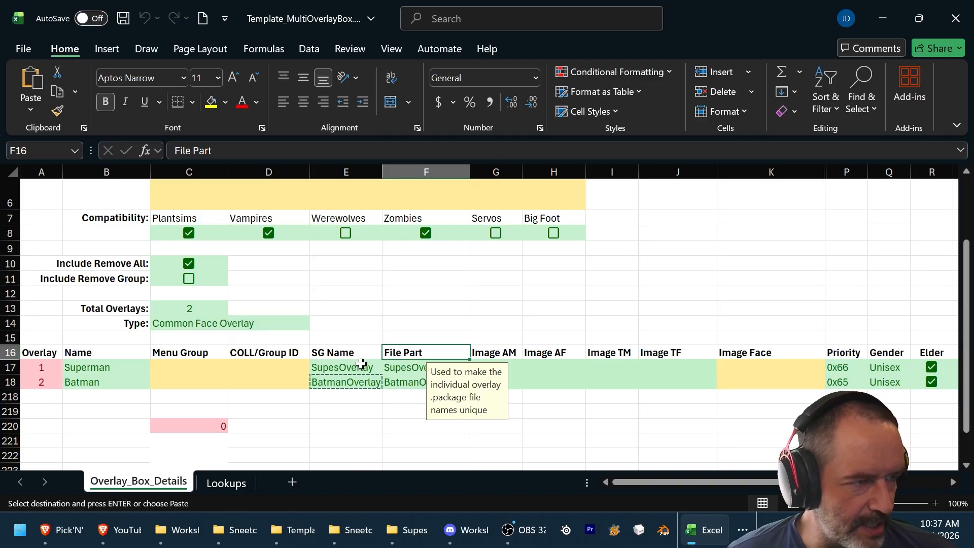
{"action": "left_click", "coordinate": [338, 352]}
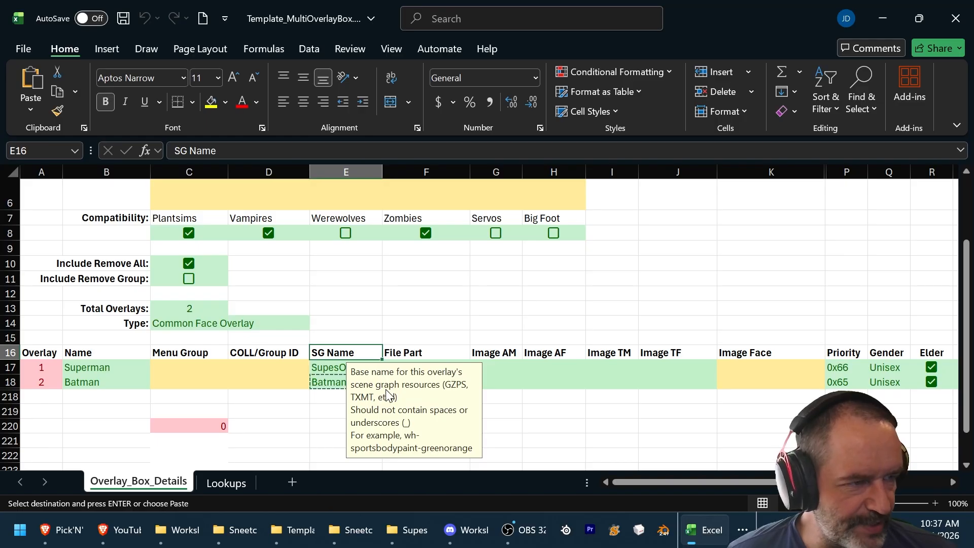
{"action": "left_click", "coordinate": [405, 351]}
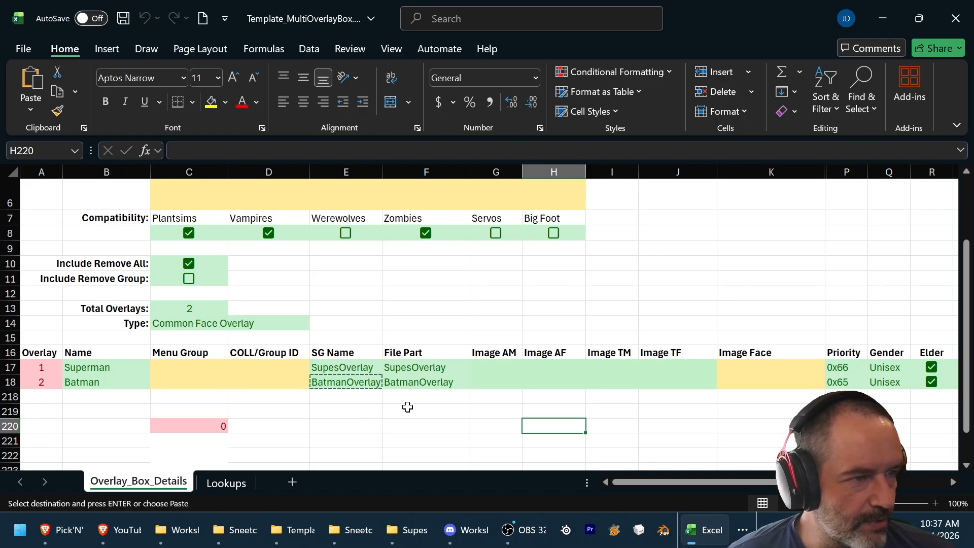
Step: Select Superman's Image AM cell G17, and copy the full file name Supes.png, including its extension, from the Supes folder in File Explorer
{"action": "left_click", "coordinate": [495, 369]}
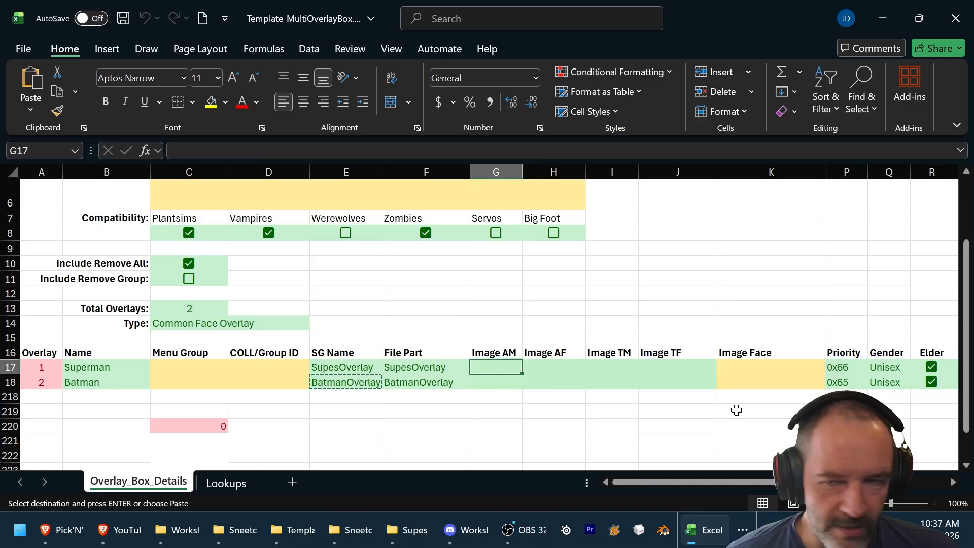
{"action": "key", "text": "alt+Tab"}
{"action": "key", "text": "alt+Tab"}
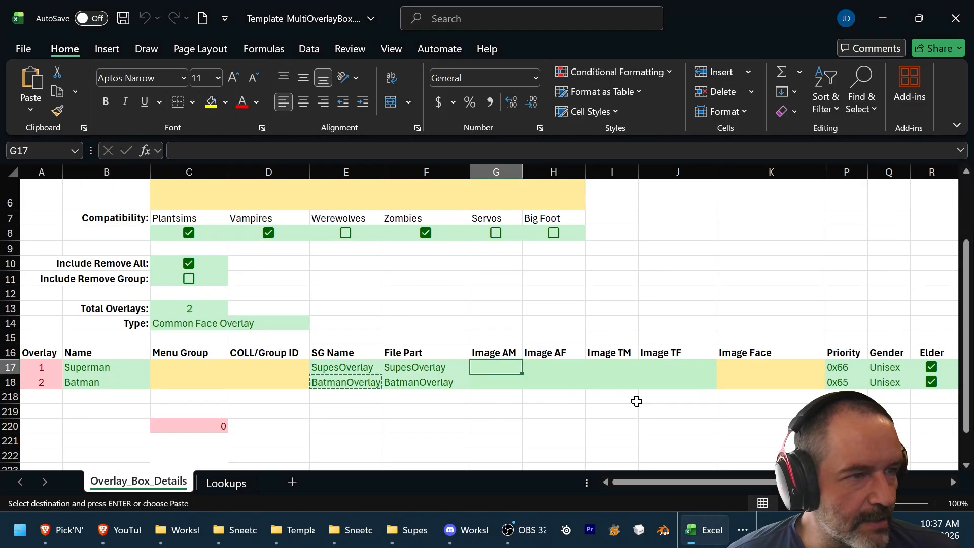
{"action": "key", "text": "alt+Tab"}
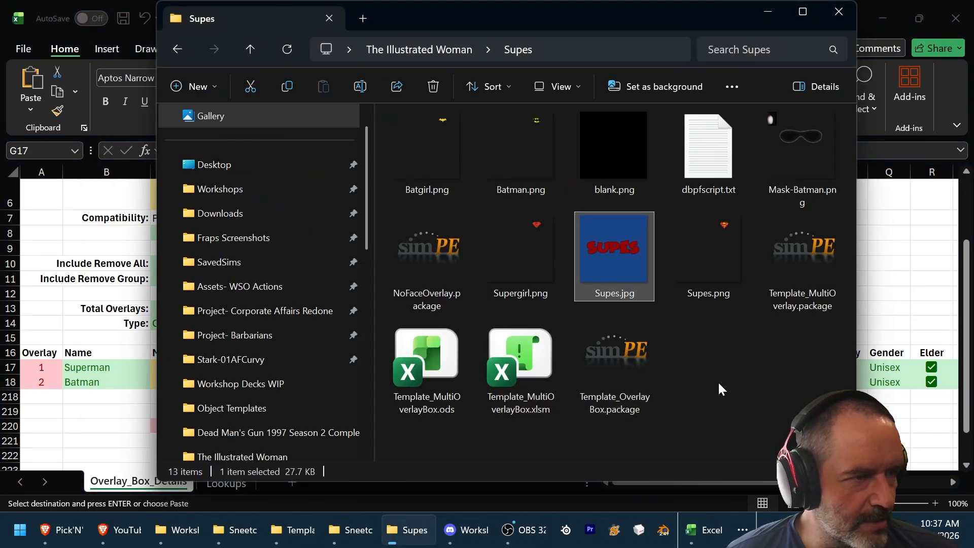
{"action": "key", "text": "alt+Tab"}
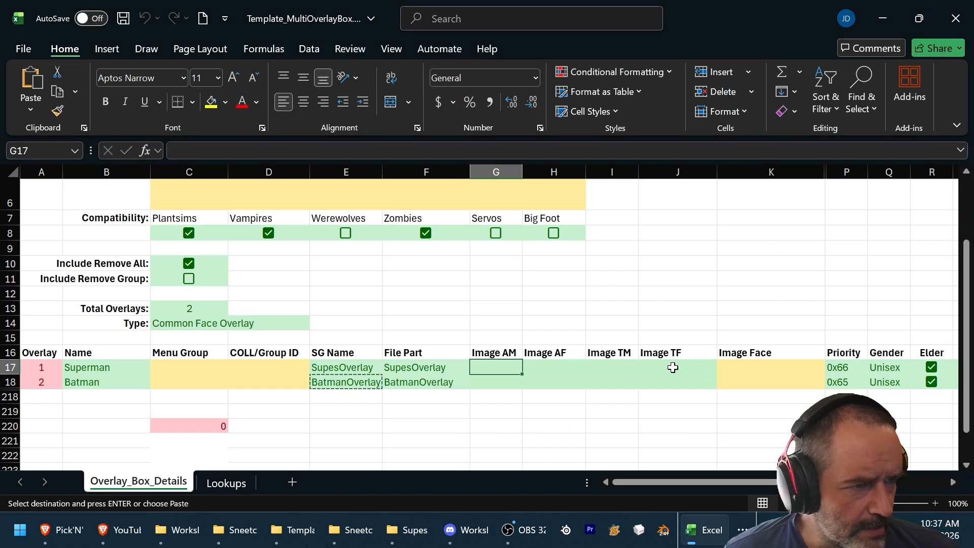
{"action": "key", "text": "alt+Tab"}
{"action": "right_click", "coordinate": [721, 266]}
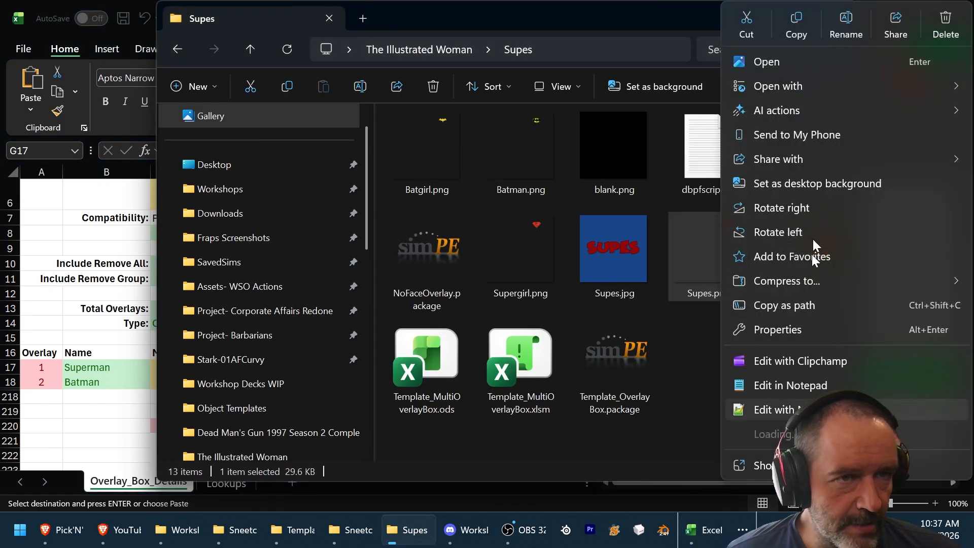
{"action": "left_click", "coordinate": [845, 25]}
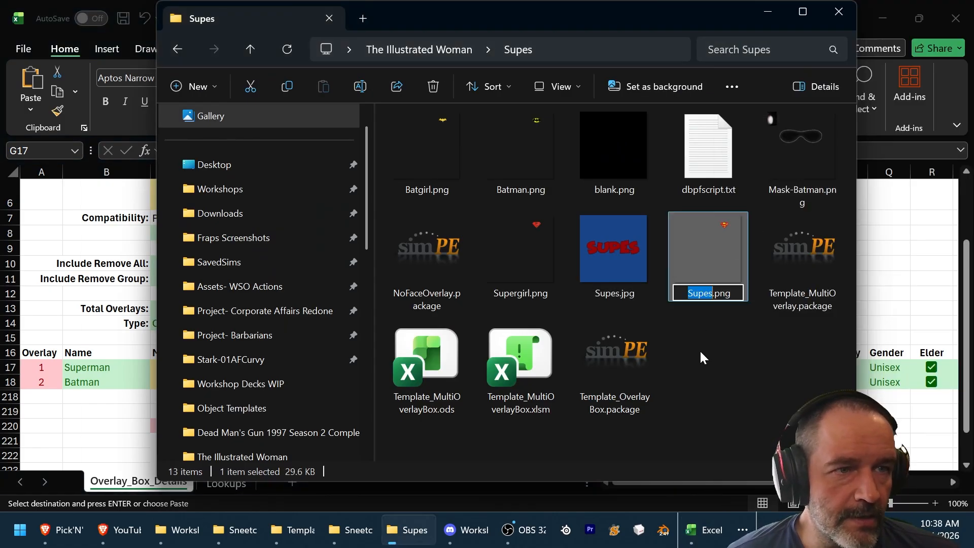
{"action": "left_click_drag", "start_coordinate": [734, 295], "coordinate": [575, 301]}
{"action": "key", "text": "ctrl+c"}
{"action": "left_click", "coordinate": [707, 393]}
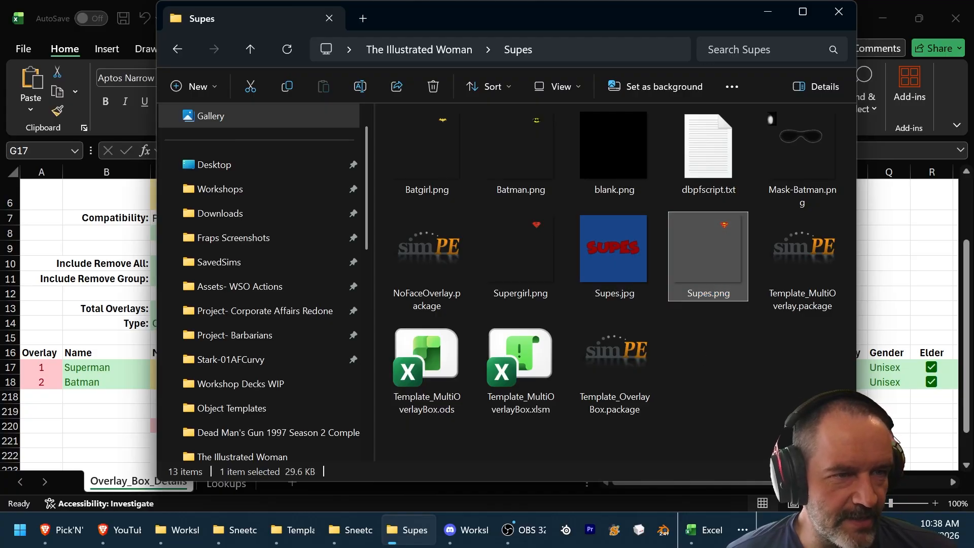
Step: Return to the Excel sheet and paste Supes.png as Superman's Image AM in G17
{"action": "key", "text": "alt+Tab"}
{"action": "right_click", "coordinate": [493, 368]}
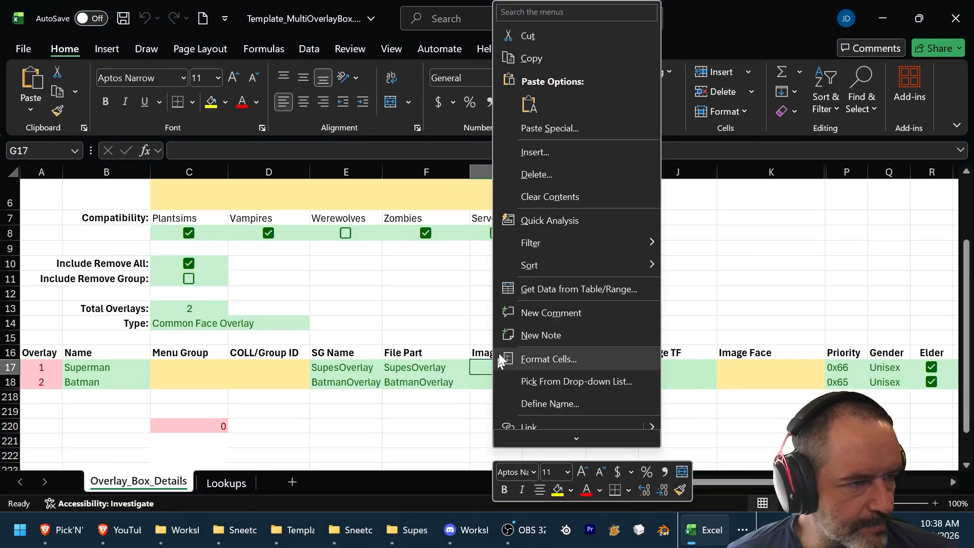
{"action": "left_click", "coordinate": [530, 104]}
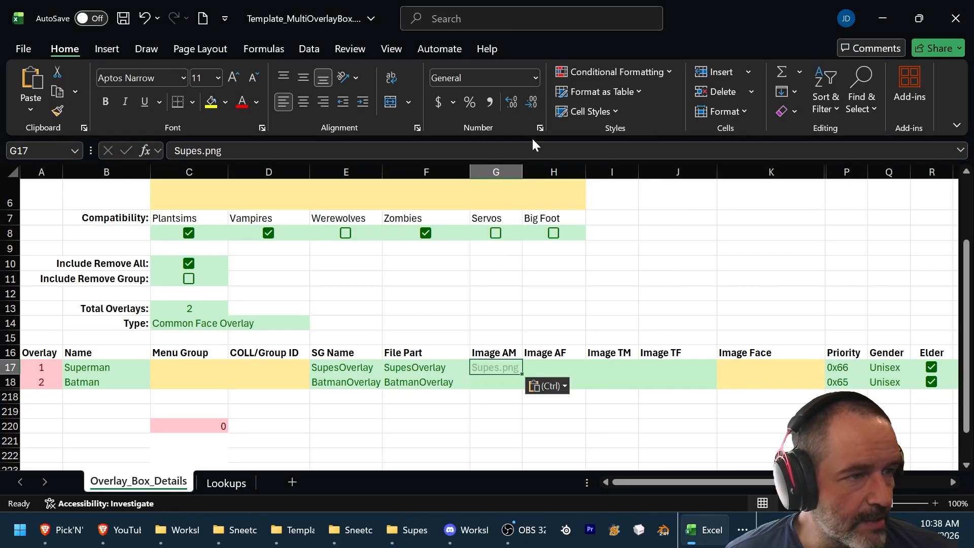
{"action": "left_click", "coordinate": [591, 410]}
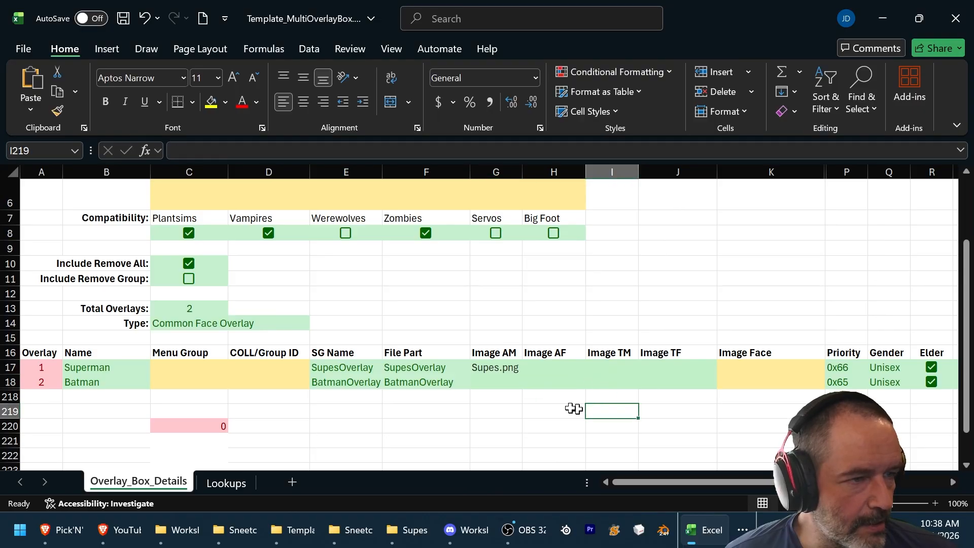
Step: Copy Supes.png from G17 into Superman's Image TM cell I17
{"action": "left_click", "coordinate": [552, 370]}
{"action": "left_click", "coordinate": [505, 367]}
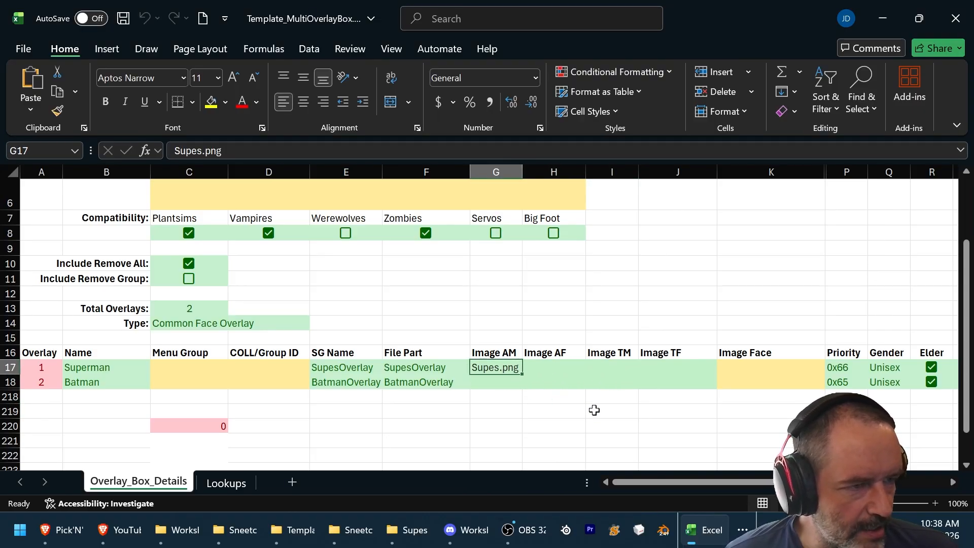
{"action": "key", "text": "ctrl+c"}
{"action": "left_click", "coordinate": [616, 368]}
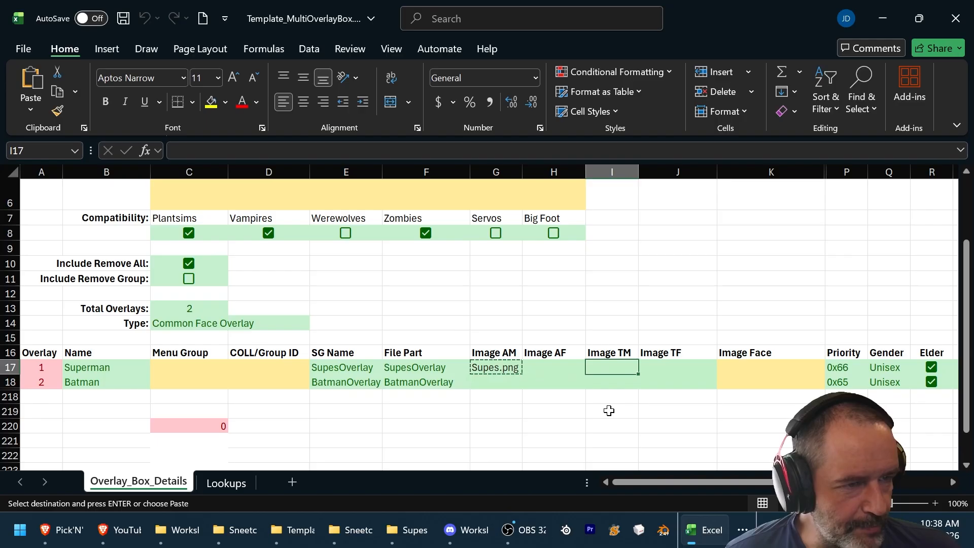
{"action": "key", "text": "ctrl+v"}
Step: Switch to the Supes folder in File Explorer and copy the full file name Supergirl.png without renaming the file
{"action": "key", "text": "alt+Tab"}
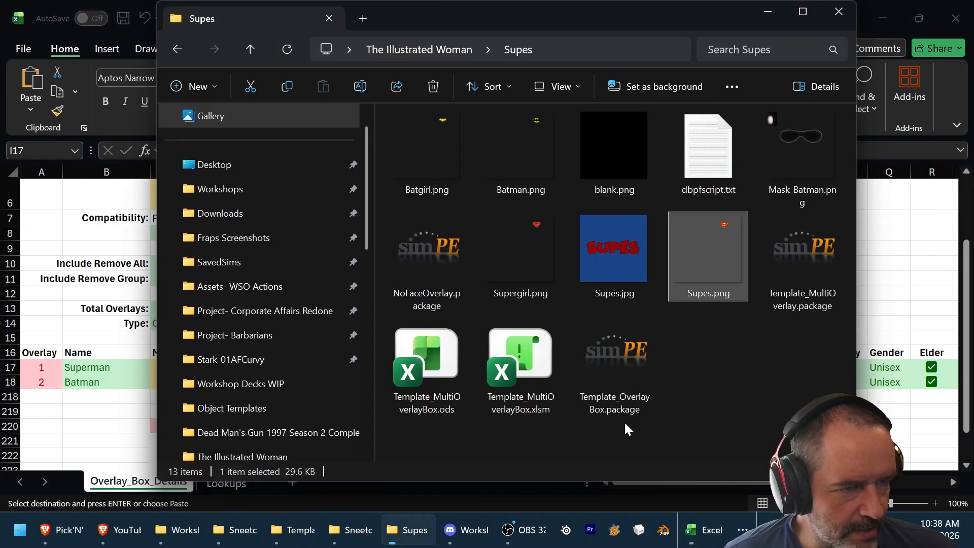
{"action": "right_click", "coordinate": [516, 273]}
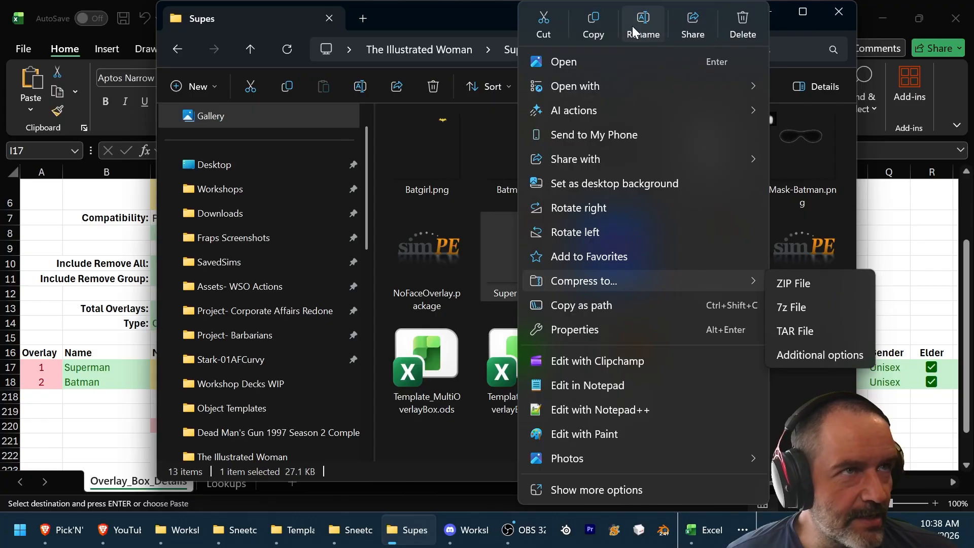
{"action": "left_click", "coordinate": [633, 26]}
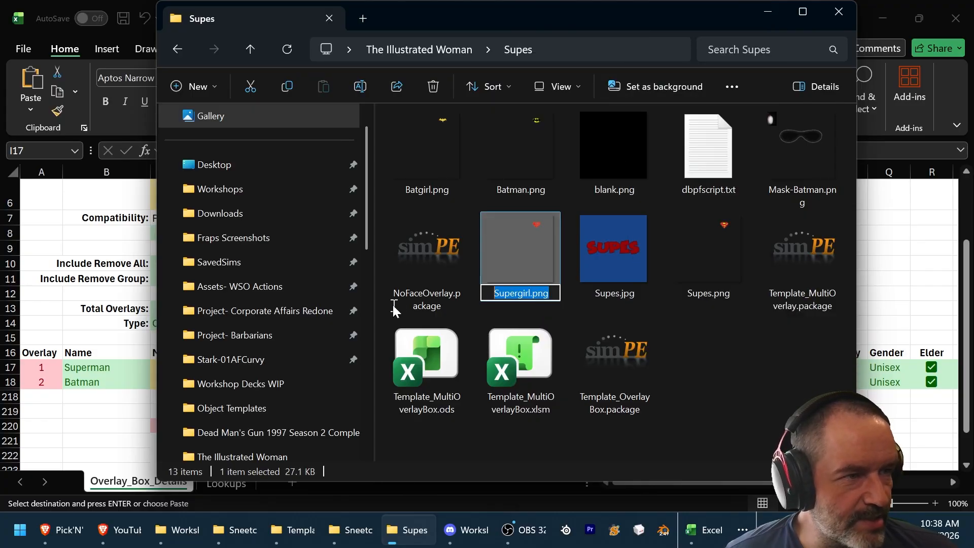
{"action": "key", "text": "ctrl+c"}
{"action": "key", "text": "Escape"}
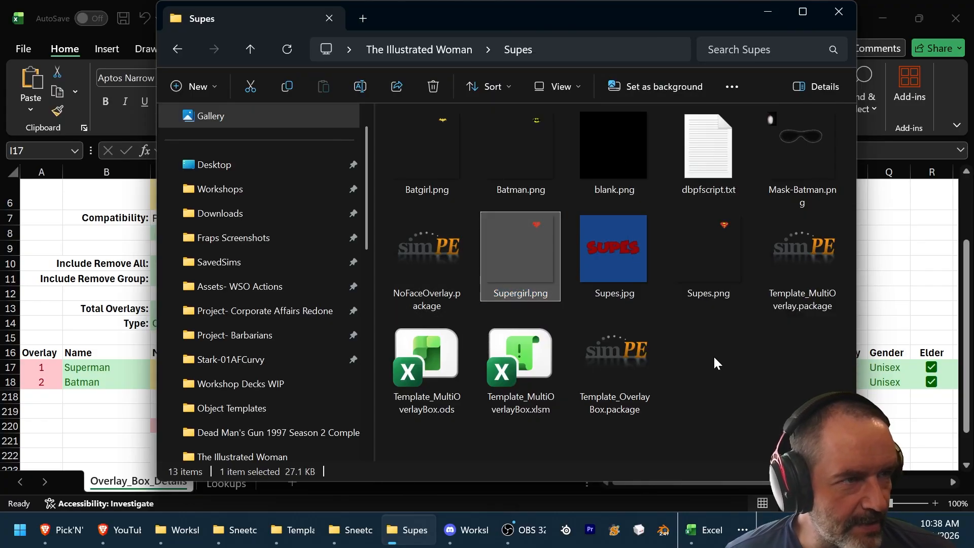
Step: Compare the Supergirl.png and Supes.png logo images in the photo viewer, and return to the Excel sheet
{"action": "double_click", "coordinate": [531, 237]}
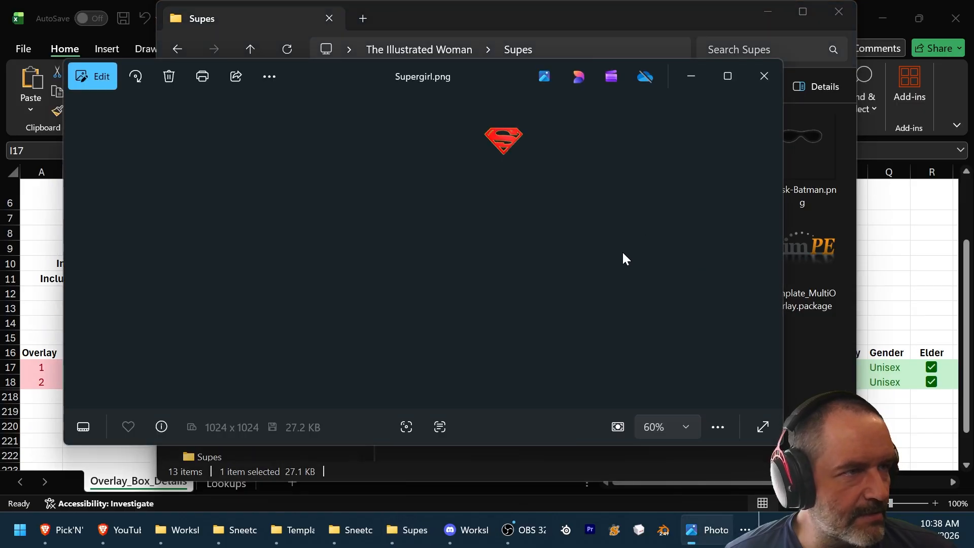
{"action": "left_click", "coordinate": [770, 250]}
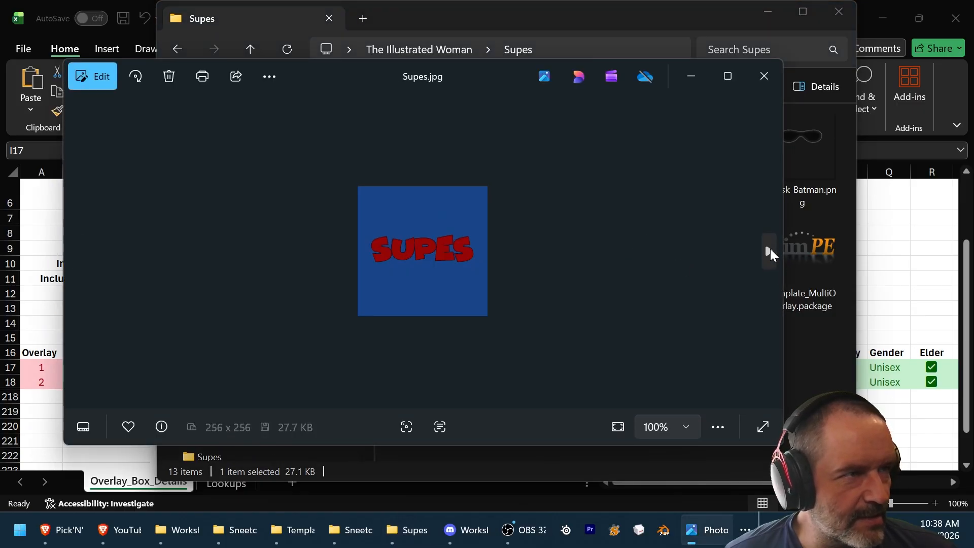
{"action": "left_click", "coordinate": [769, 251]}
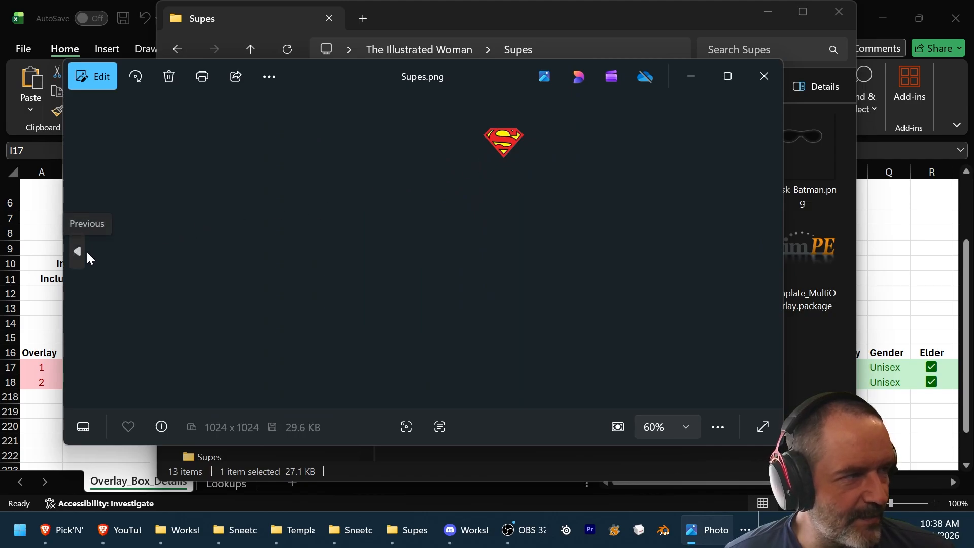
{"action": "left_click", "coordinate": [84, 251]}
{"action": "left_click", "coordinate": [84, 251]}
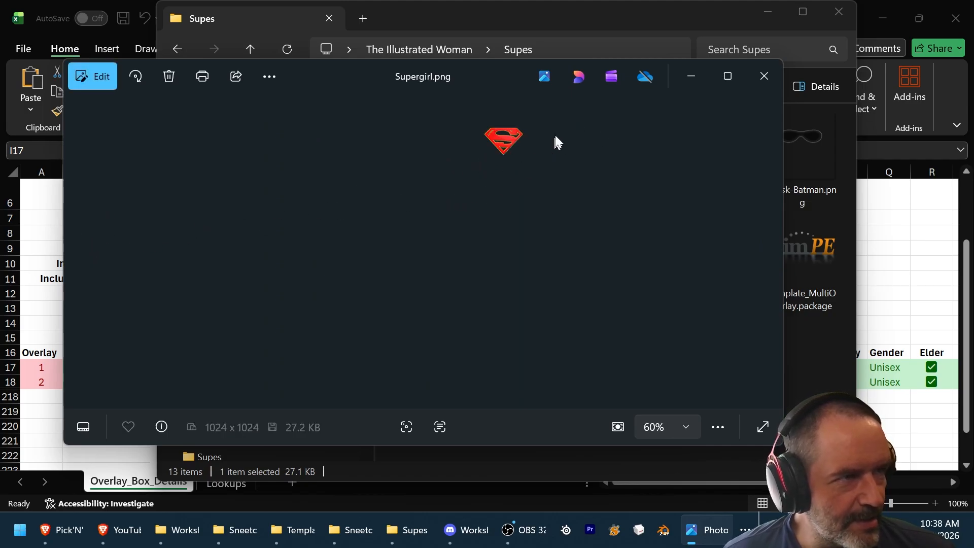
{"action": "left_click", "coordinate": [687, 78]}
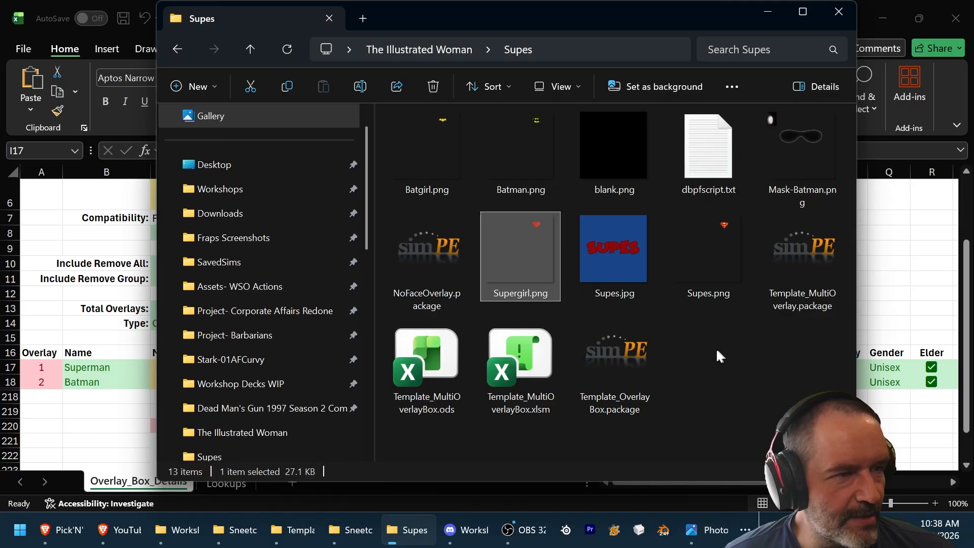
{"action": "left_click", "coordinate": [772, 13]}
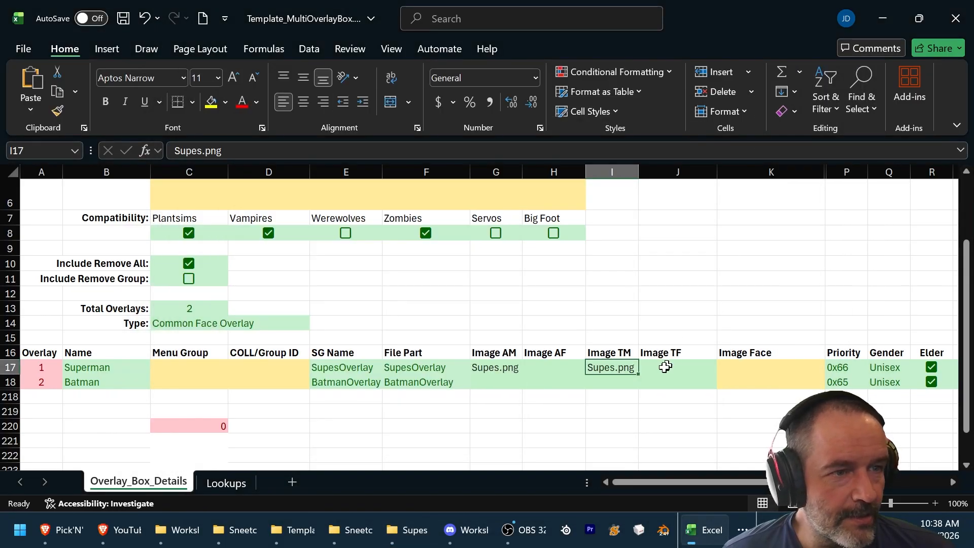
{"action": "left_click", "coordinate": [612, 383]}
{"action": "right_click", "coordinate": [613, 381]}
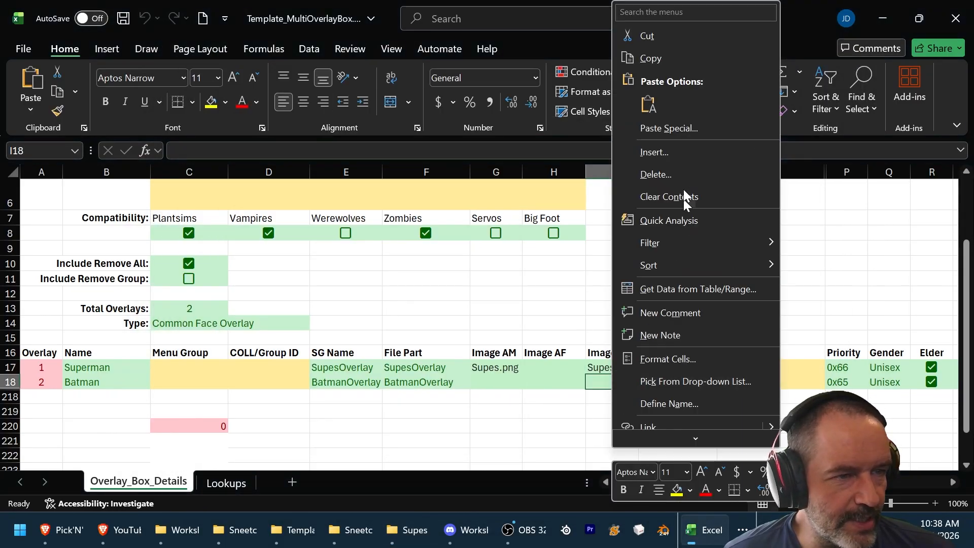
{"action": "left_click", "coordinate": [658, 104]}
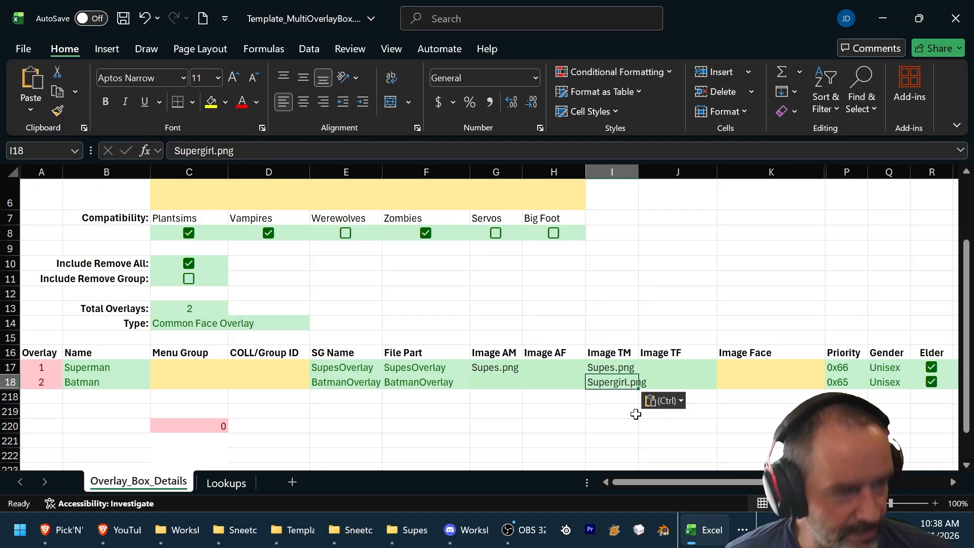
{"action": "key", "text": "Delete"}
Step: Enter Supergirl.png as Superman's Image AF in H17 and Image TF in J17
{"action": "left_click", "coordinate": [552, 367]}
{"action": "right_click", "coordinate": [552, 367]}
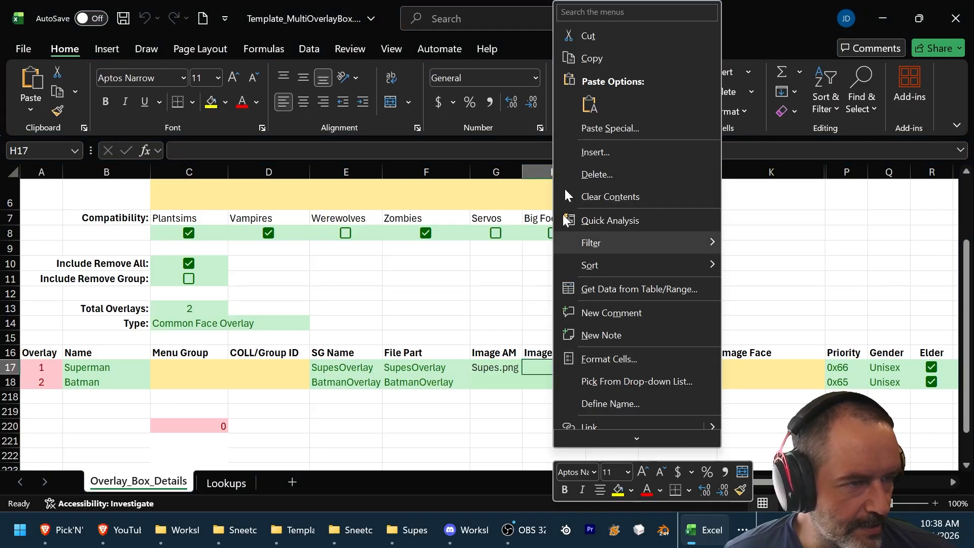
{"action": "left_click", "coordinate": [590, 104]}
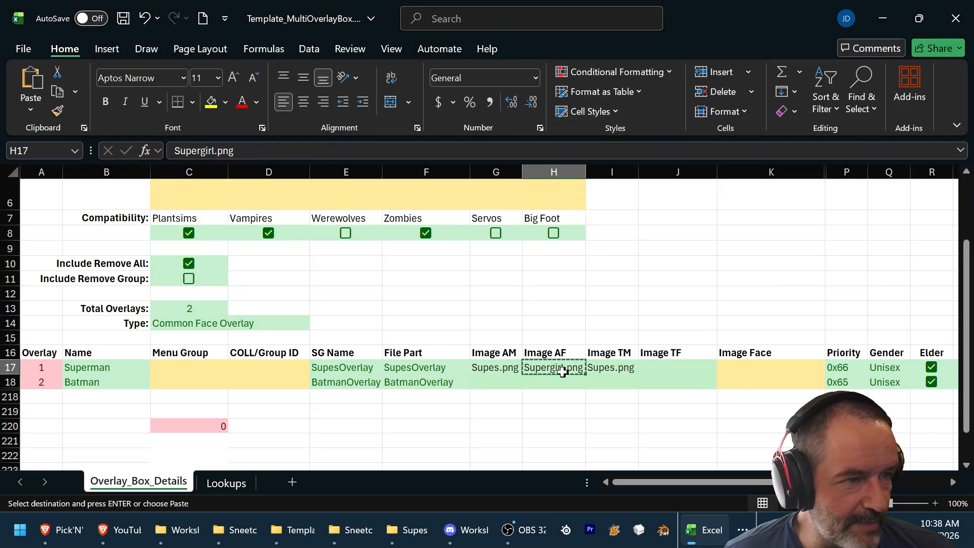
{"action": "left_click", "coordinate": [683, 368]}
{"action": "right_click", "coordinate": [683, 368]}
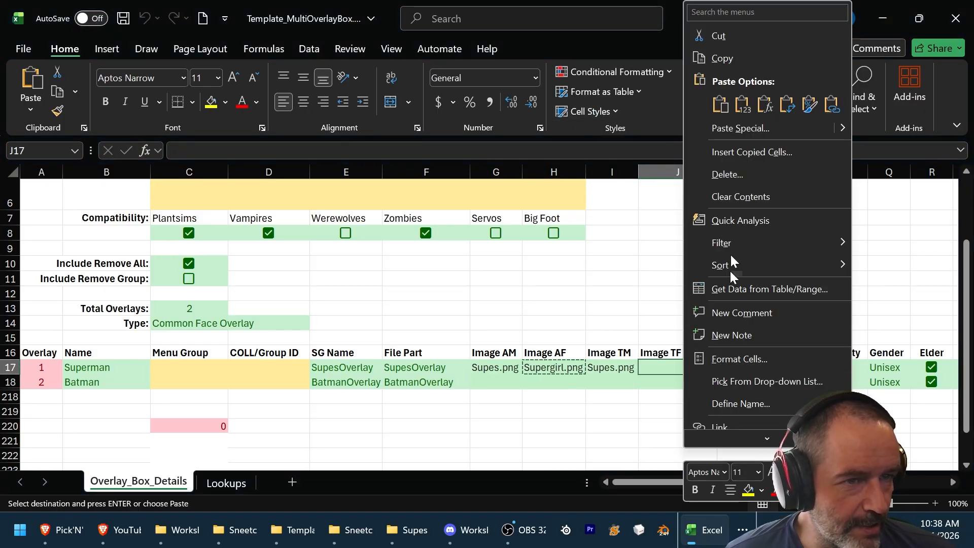
{"action": "left_click", "coordinate": [741, 105]}
Step: Copy the file name blank.png from the Supes folder and paste it as Superman's Image Face in K17
{"action": "left_click", "coordinate": [751, 366]}
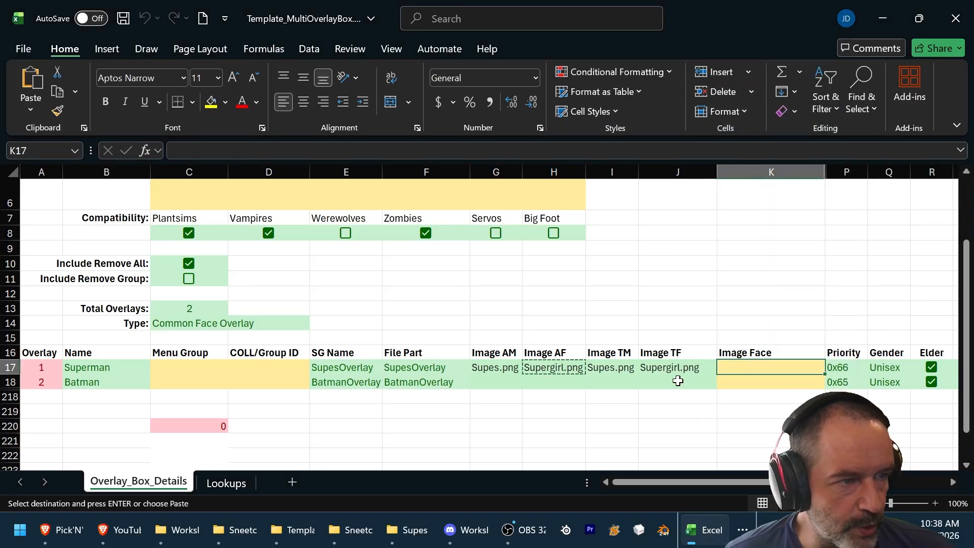
{"action": "key", "text": "alt+Tab"}
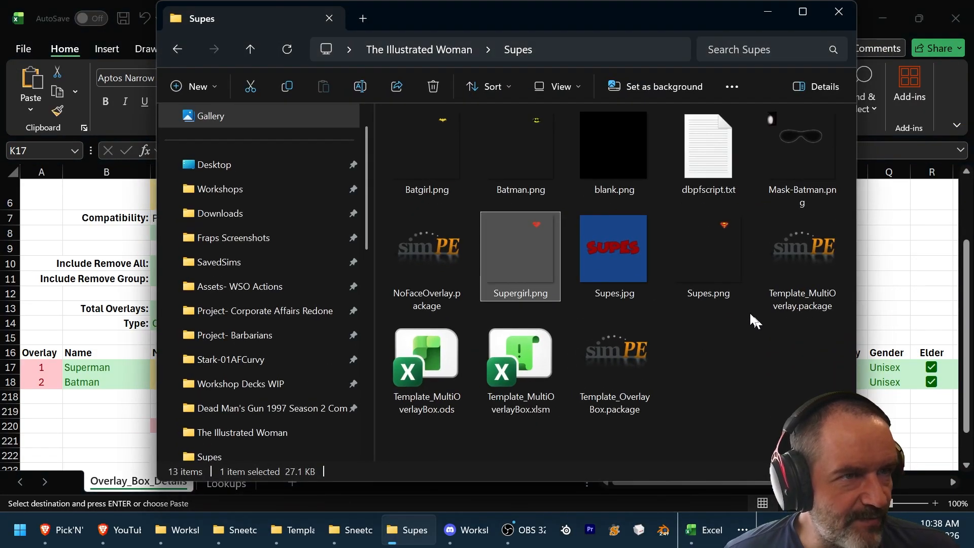
{"action": "left_click", "coordinate": [619, 161]}
{"action": "right_click", "coordinate": [620, 160]}
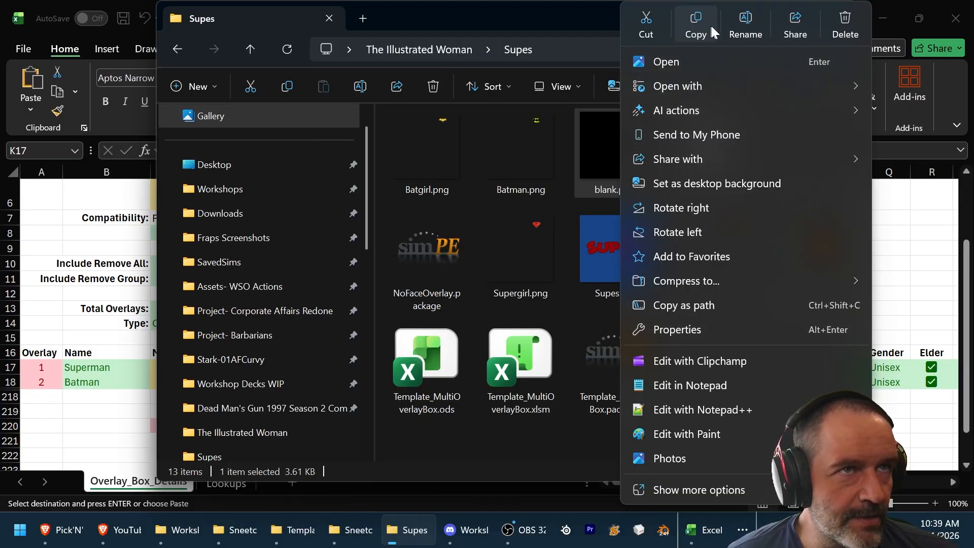
{"action": "left_click", "coordinate": [739, 26]}
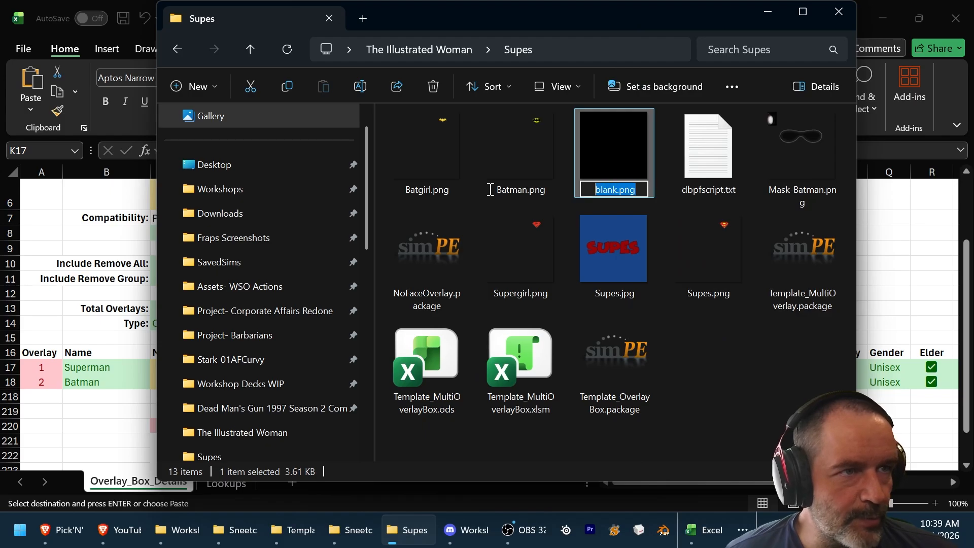
{"action": "key", "text": "ctrl+c"}
{"action": "left_click", "coordinate": [890, 221]}
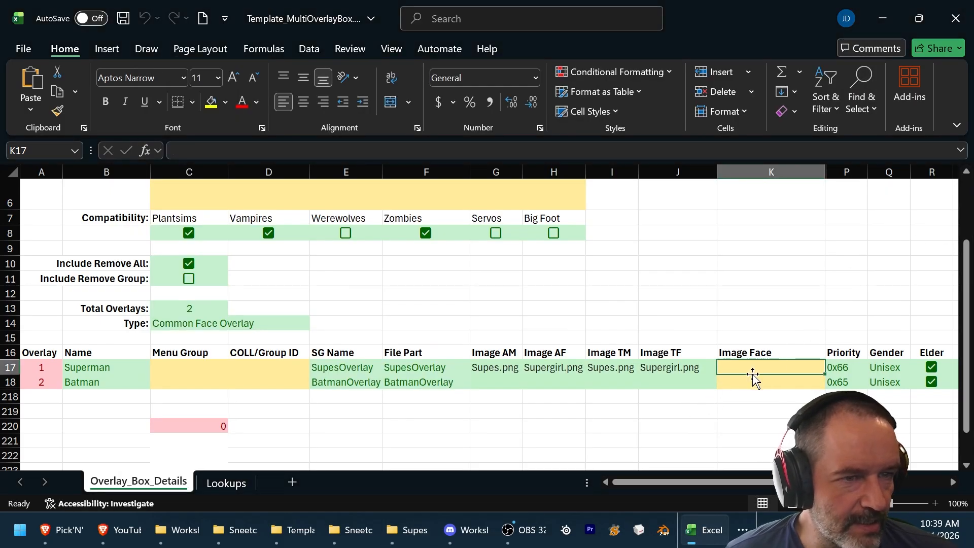
{"action": "right_click", "coordinate": [753, 374]}
{"action": "left_click", "coordinate": [791, 103]}
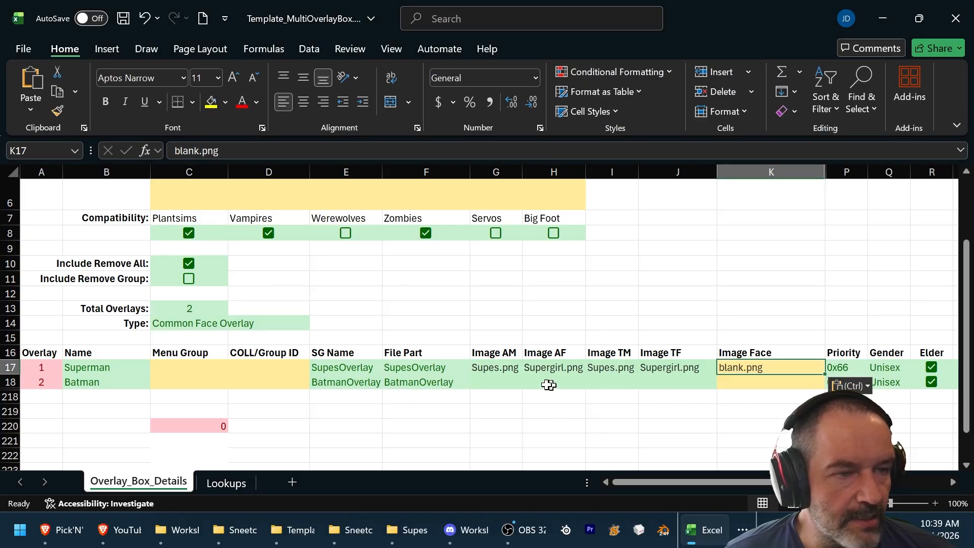
Step: Copy the full file name Batman.png from the Supes folder for Batman's Image AM cell, without renaming the file
{"action": "left_click", "coordinate": [492, 384]}
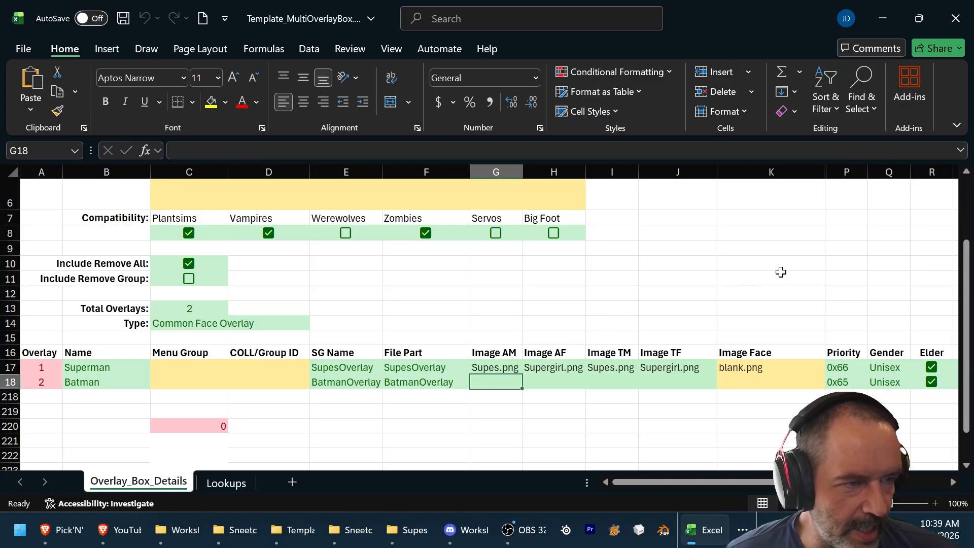
{"action": "key", "text": "alt"}
{"action": "key", "text": "alt+Tab"}
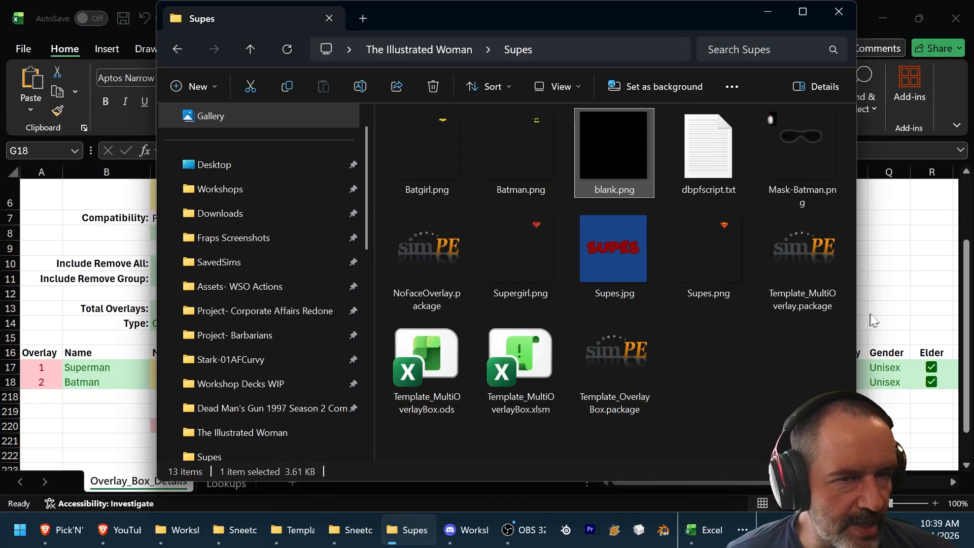
{"action": "key", "text": "alt+Tab"}
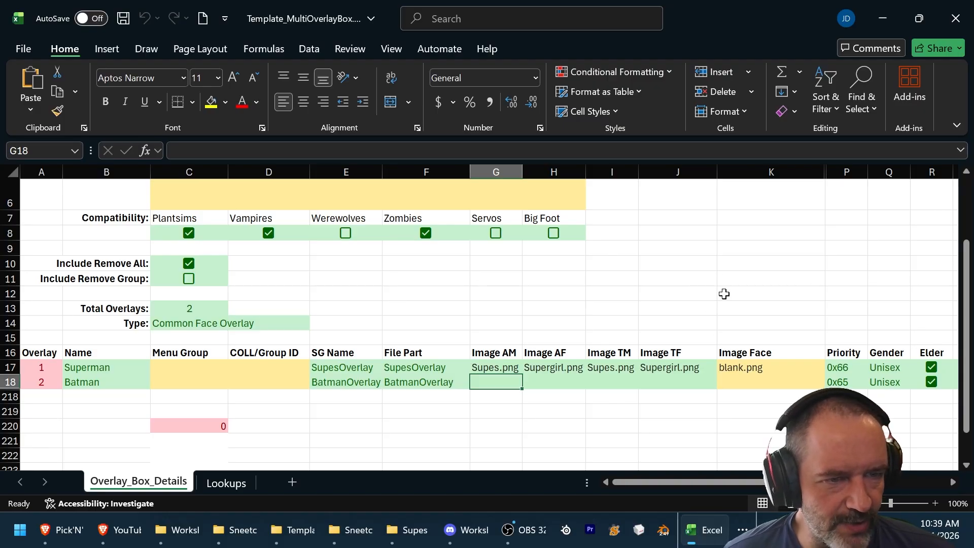
{"action": "key", "text": "alt"}
{"action": "key", "text": "alt+Tab"}
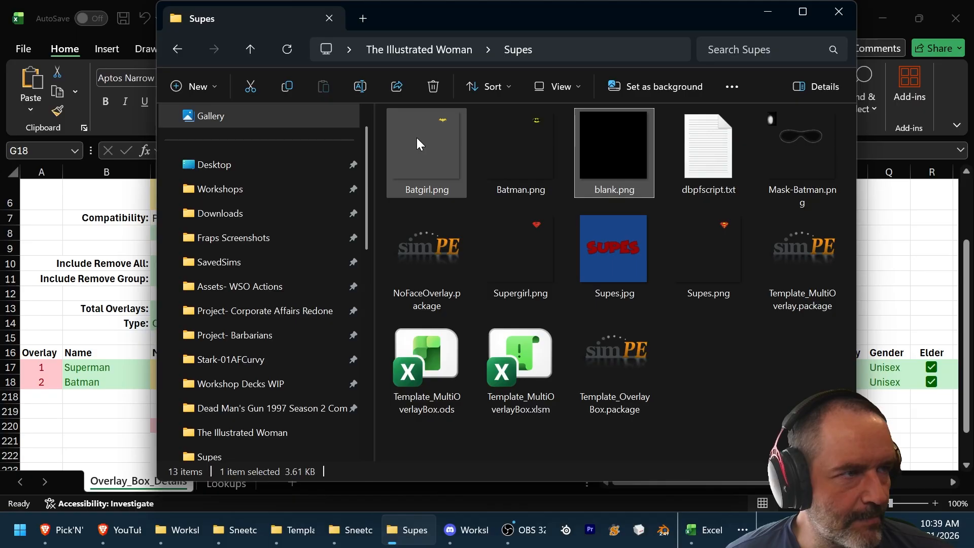
{"action": "right_click", "coordinate": [485, 144]}
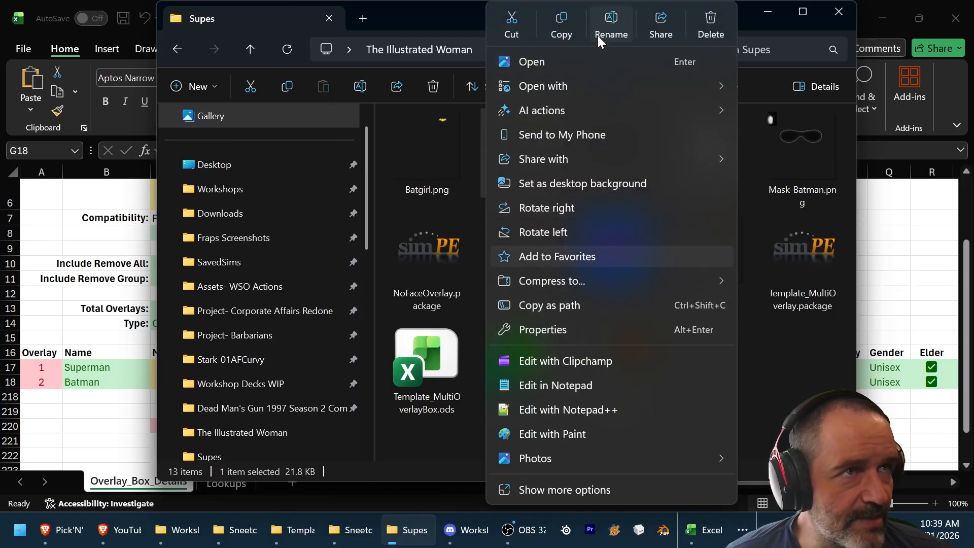
{"action": "left_click", "coordinate": [607, 23]}
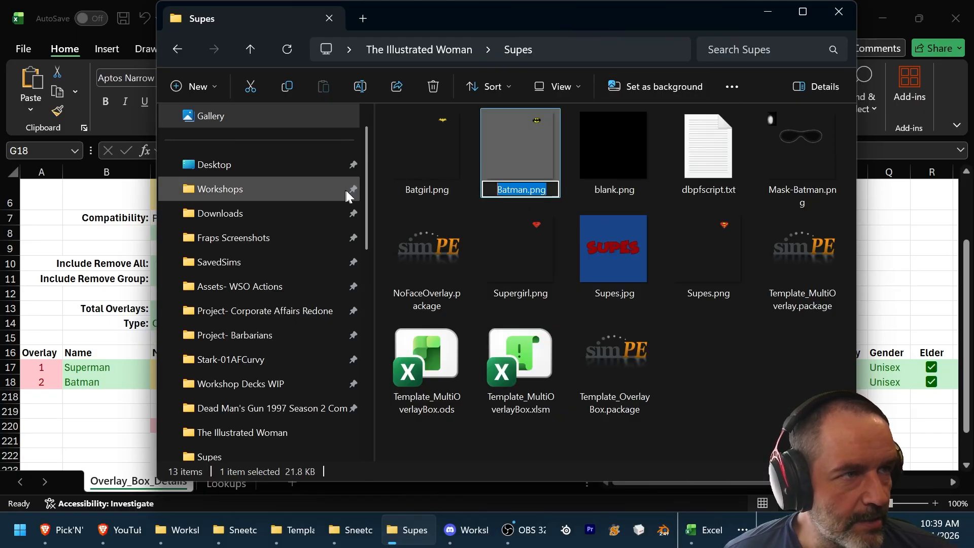
{"action": "key", "text": "Escape"}
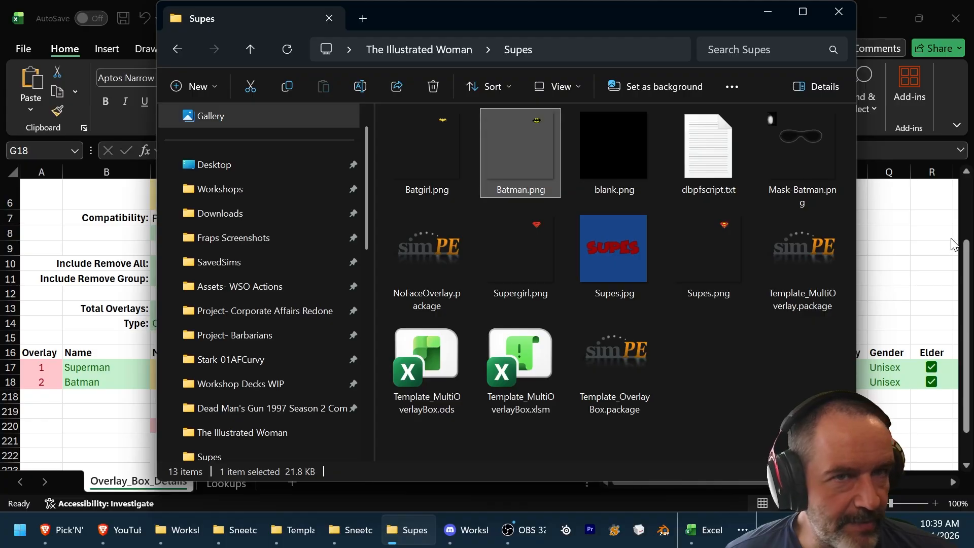
Step: Return to the Excel sheet and paste Batman.png as Batman's Image AM in G18 and Image TM in I18
{"action": "left_click", "coordinate": [904, 248]}
{"action": "right_click", "coordinate": [498, 384]}
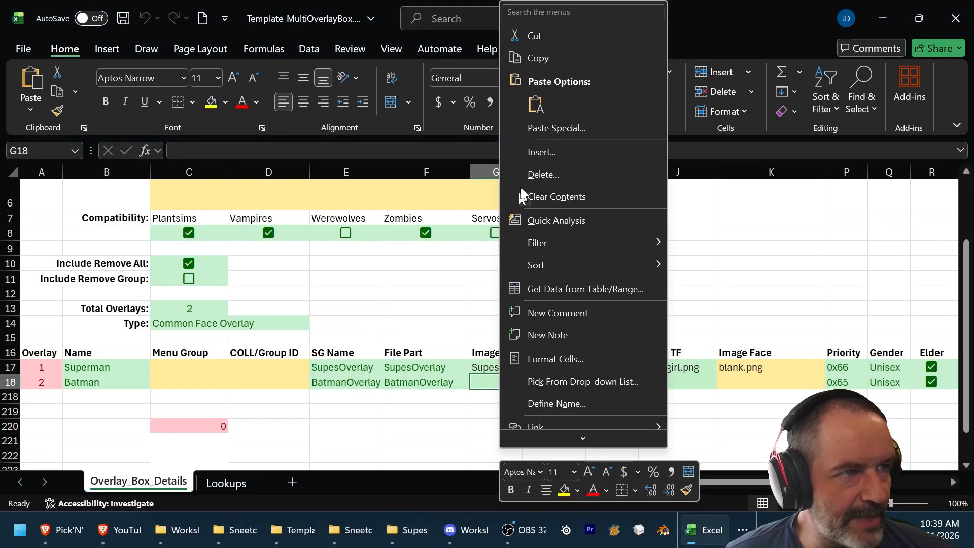
{"action": "left_click", "coordinate": [533, 106]}
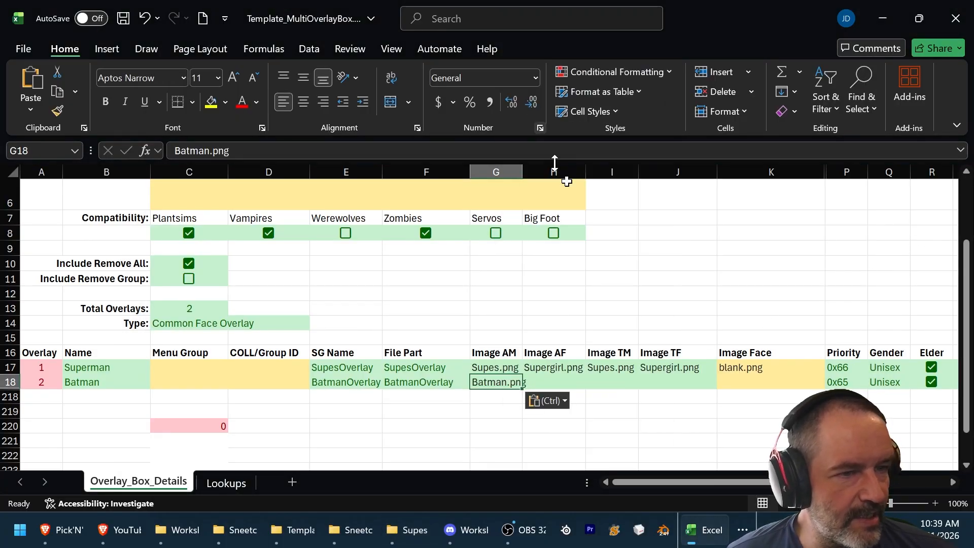
{"action": "left_click", "coordinate": [601, 382]}
{"action": "right_click", "coordinate": [602, 383]}
{"action": "left_click", "coordinate": [640, 104]}
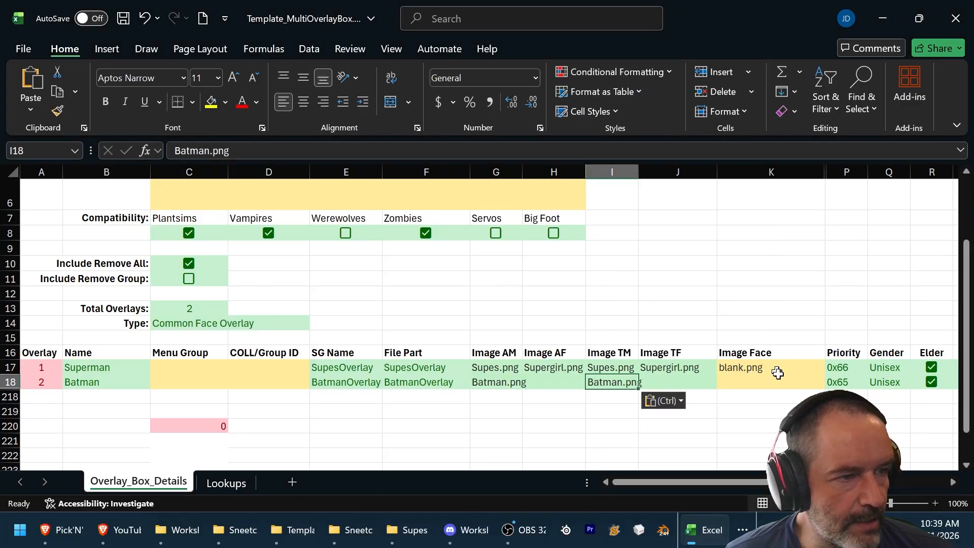
Step: Switch to the Supes folder and copy the full file name Batgirl.png without renaming the file
{"action": "key", "text": "alt+Tab"}
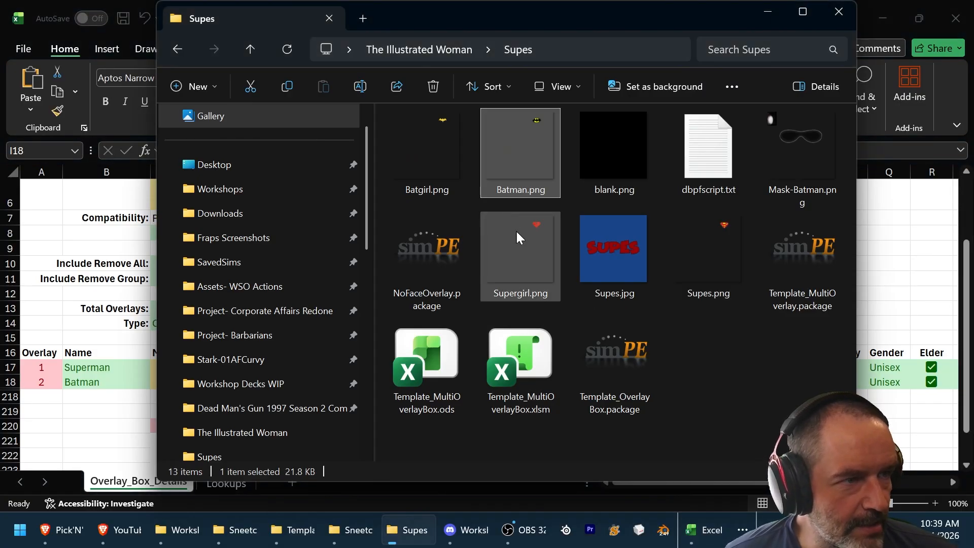
{"action": "left_click", "coordinate": [438, 157]}
{"action": "right_click", "coordinate": [438, 157]}
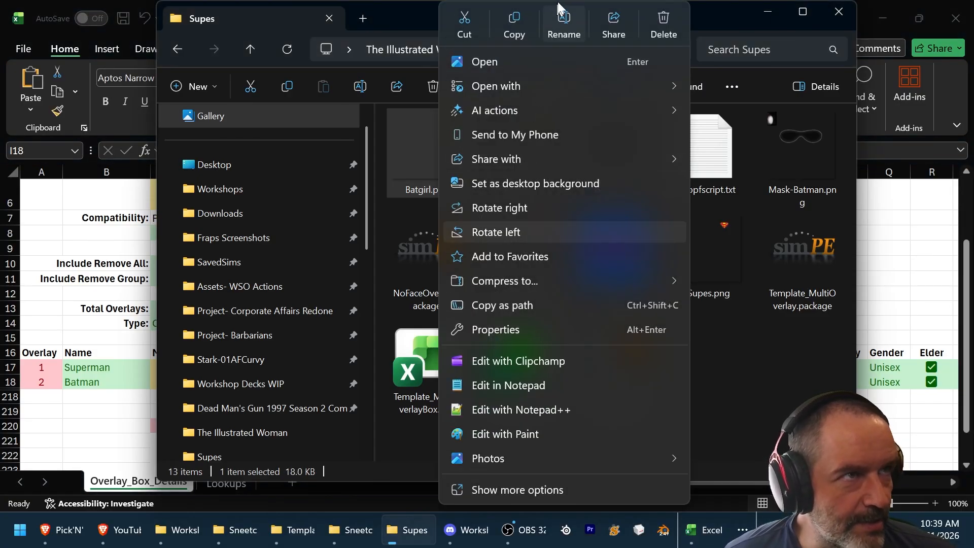
{"action": "left_click", "coordinate": [558, 31]}
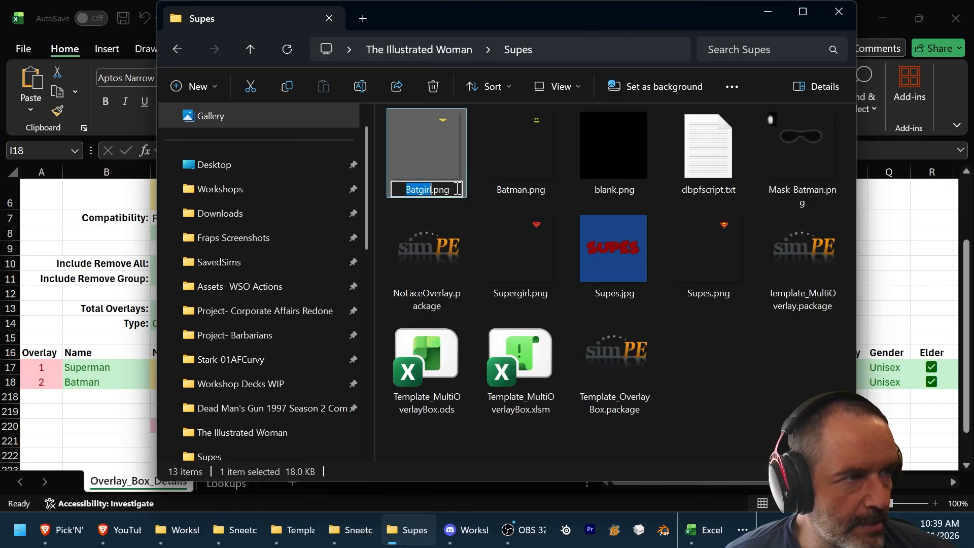
{"action": "key", "text": "Escape"}
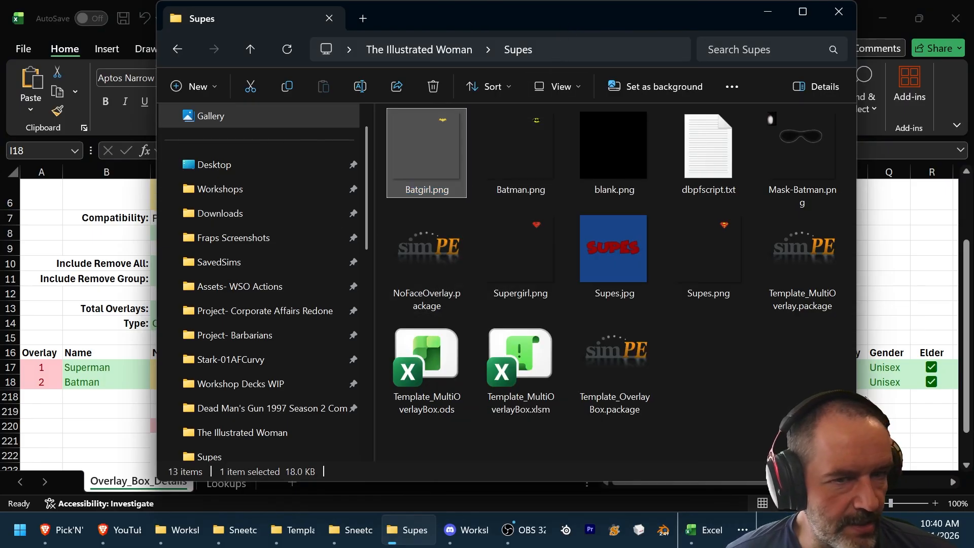
Step: Return to the Excel sheet and paste Batgirl.png as Batman's Image AF in H18 and Image TF in J18
{"action": "key", "text": "alt+Tab"}
{"action": "left_click", "coordinate": [538, 381]}
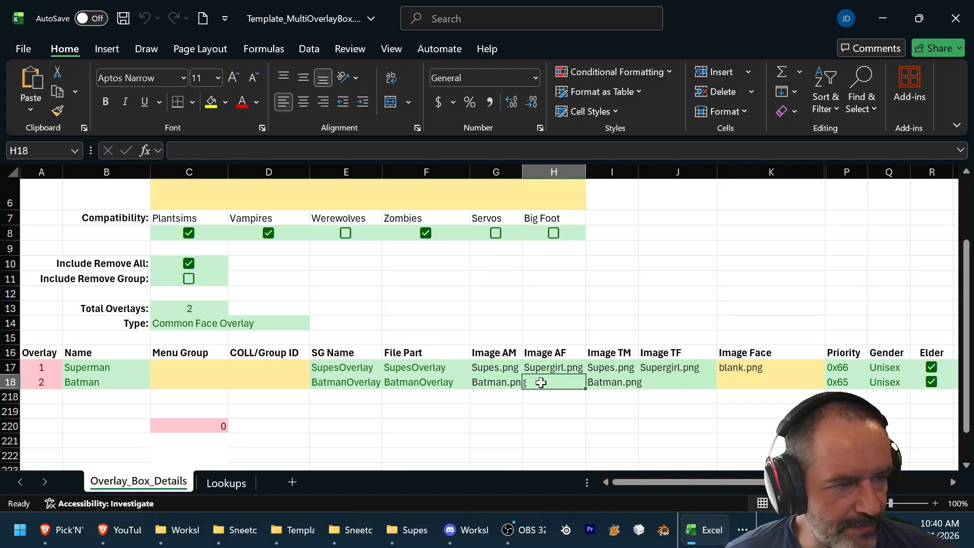
{"action": "right_click", "coordinate": [541, 383]}
{"action": "left_click", "coordinate": [581, 106]}
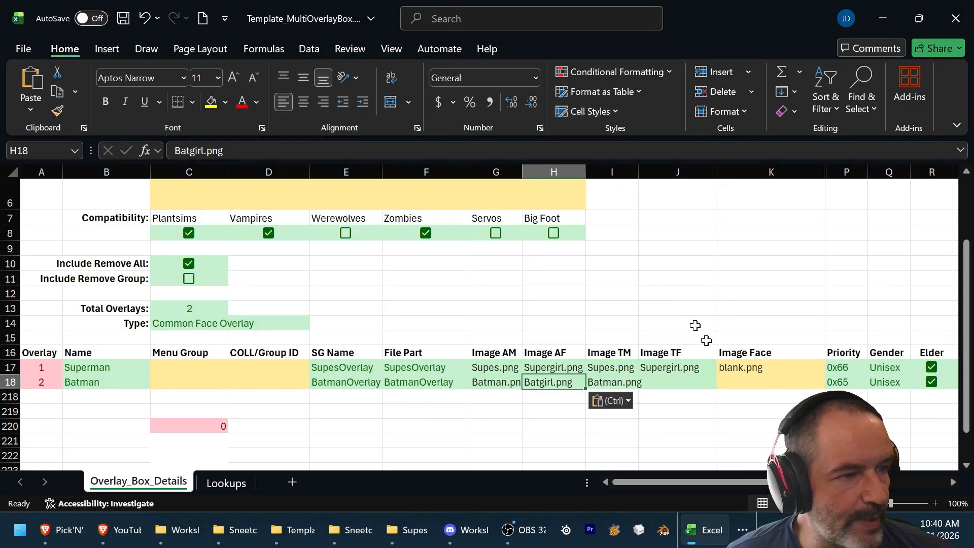
{"action": "left_click", "coordinate": [659, 382]}
{"action": "right_click", "coordinate": [672, 381]}
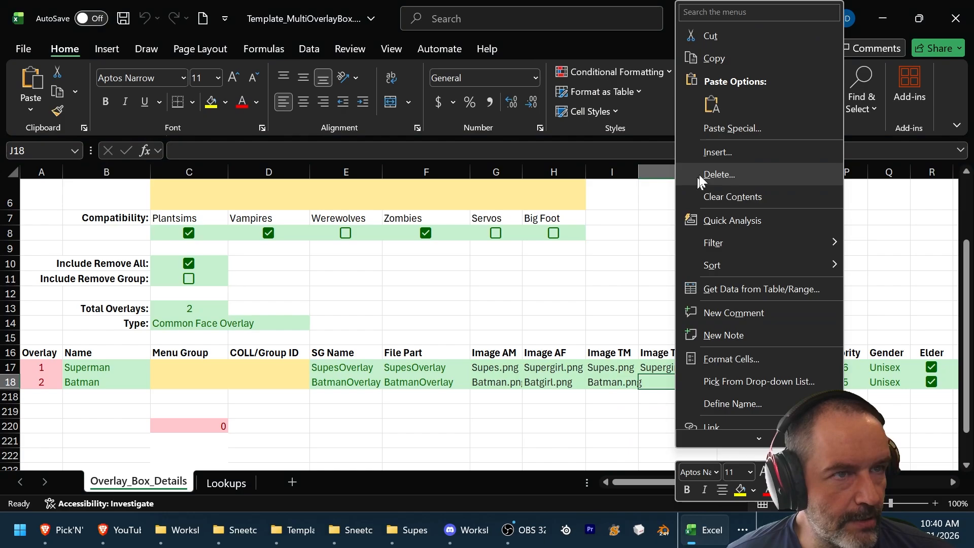
{"action": "left_click", "coordinate": [712, 103]}
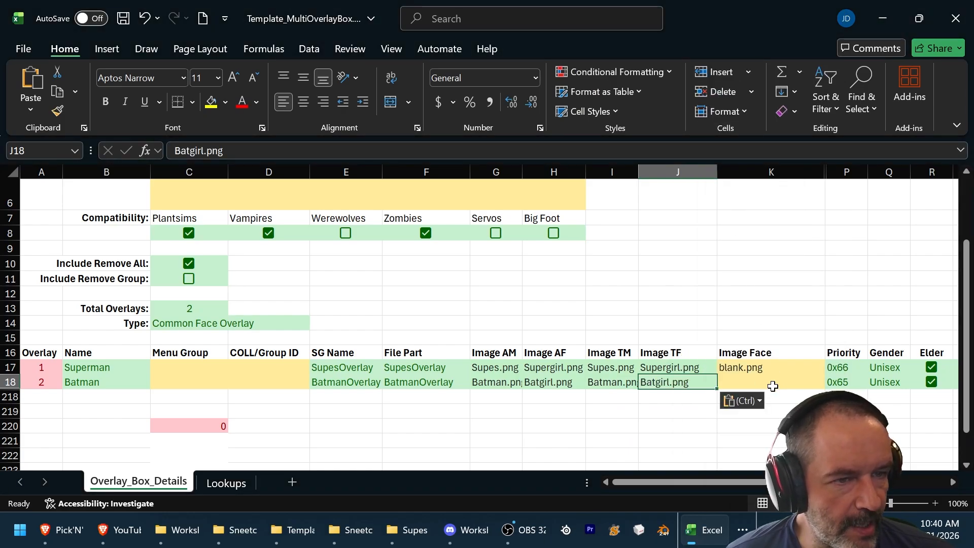
Step: Copy the file name Mask-Batman.png from the Supes folder and paste it as Batman's Image Face in K18
{"action": "left_click", "coordinate": [772, 386]}
{"action": "key", "text": "alt+Tab"}
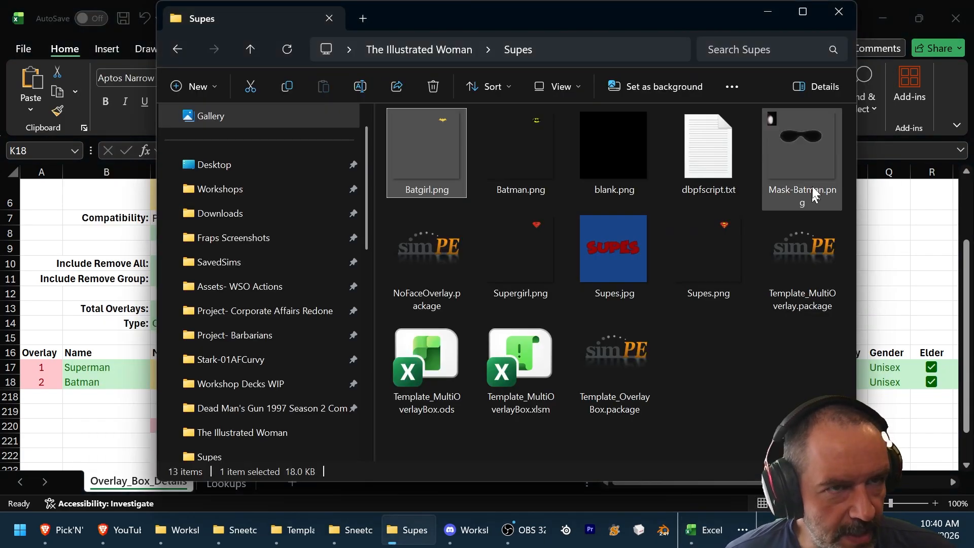
{"action": "right_click", "coordinate": [801, 156]}
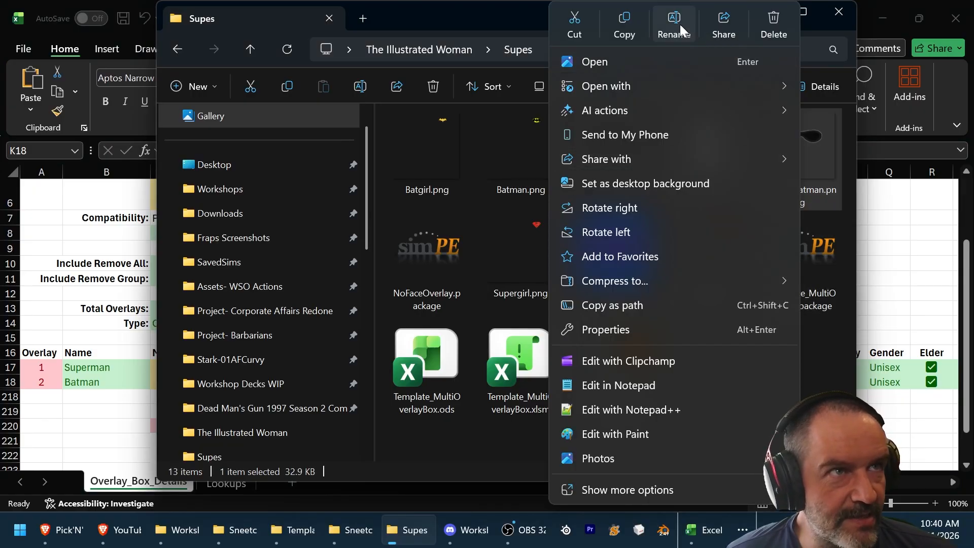
{"action": "left_click", "coordinate": [674, 21]}
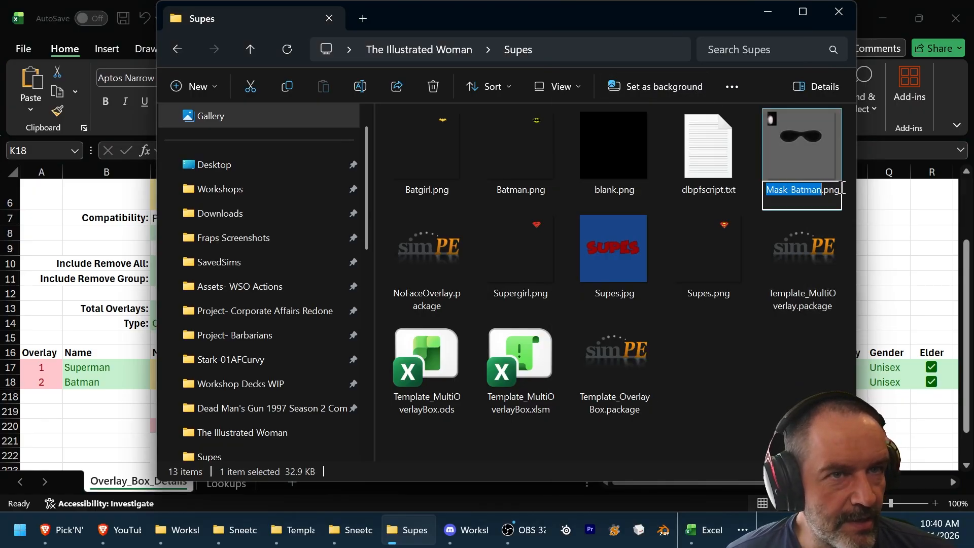
{"action": "key", "text": "alt+Tab"}
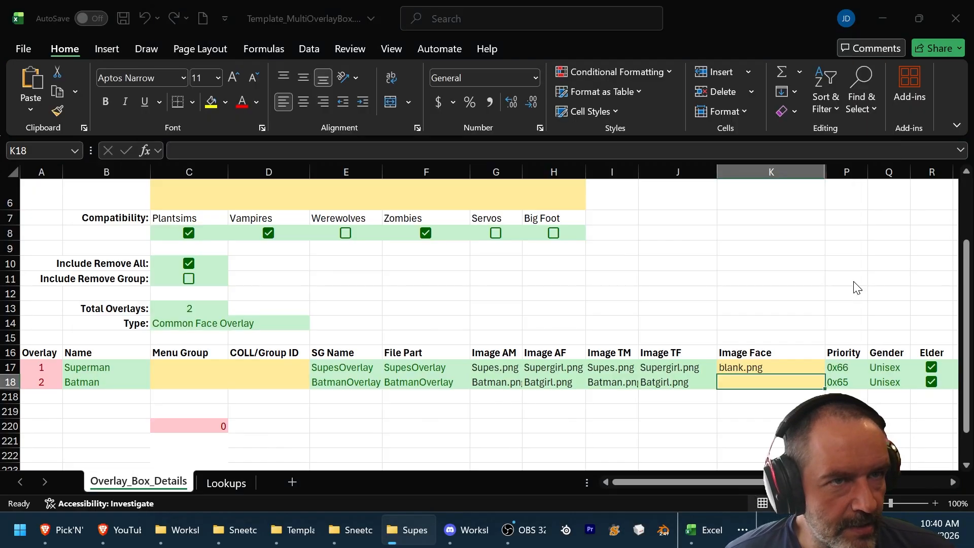
{"action": "right_click", "coordinate": [762, 382]}
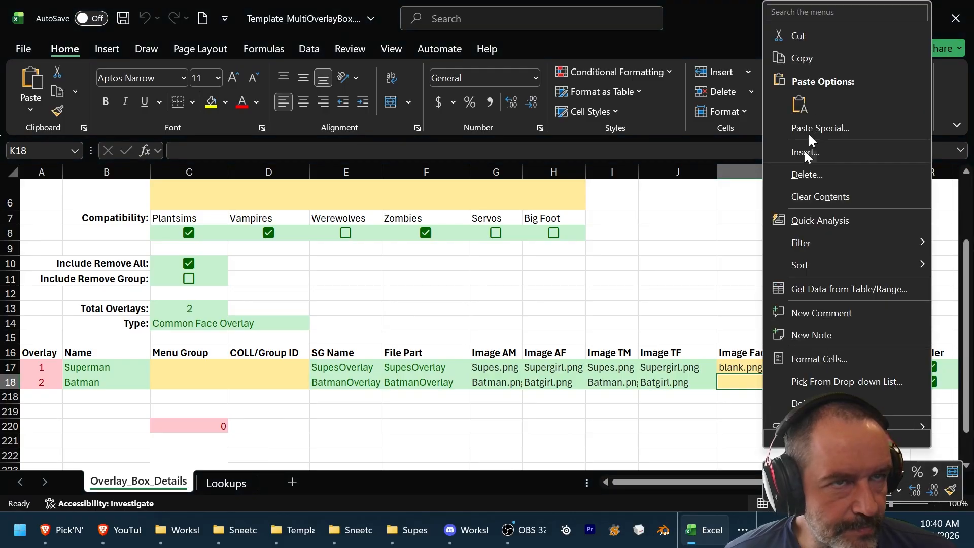
{"action": "left_click", "coordinate": [803, 101]}
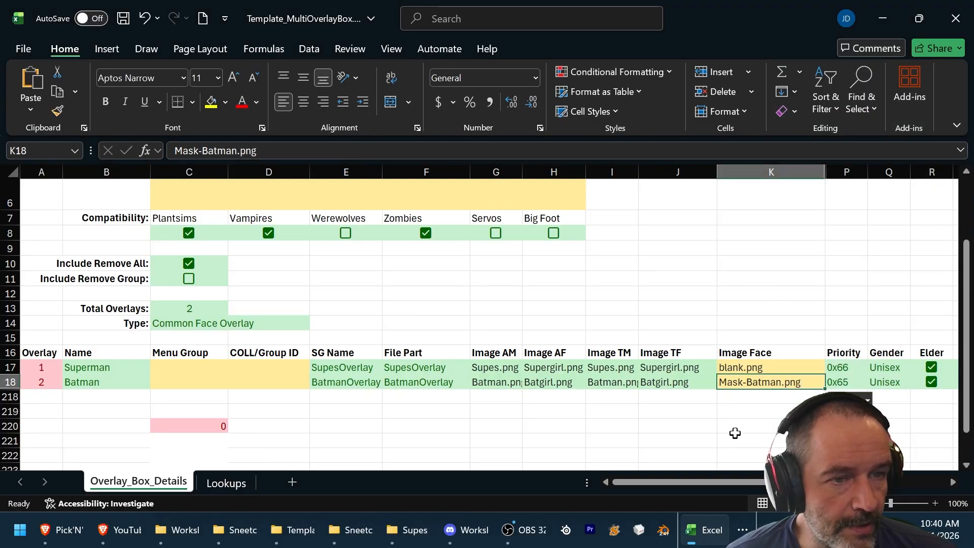
{"action": "left_click", "coordinate": [735, 433]}
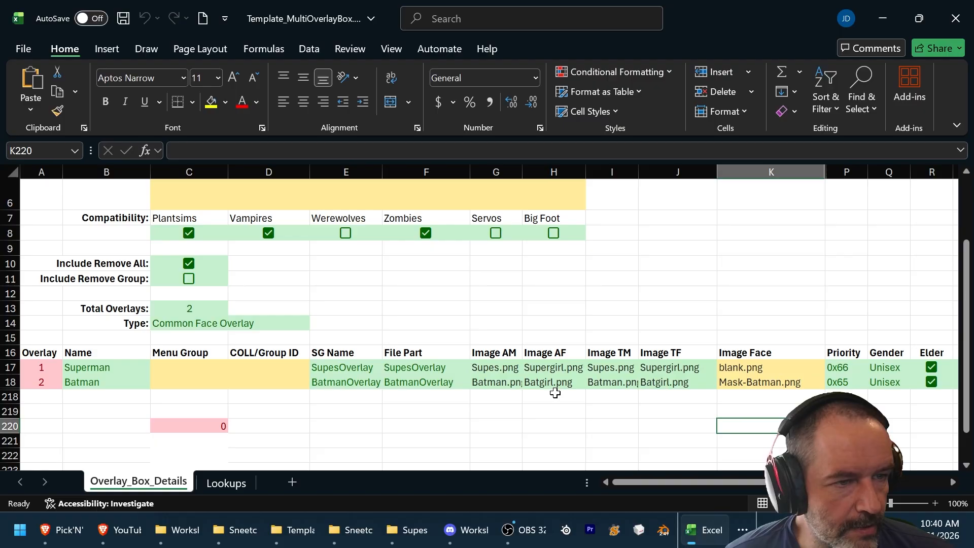
Step: Review the filled-in overlay and box details and save the Template_MultiOverlayBox.xlsm workbook
{"action": "scroll", "coordinate": [484, 411], "scroll_direction": "down", "scroll_amount": 1}
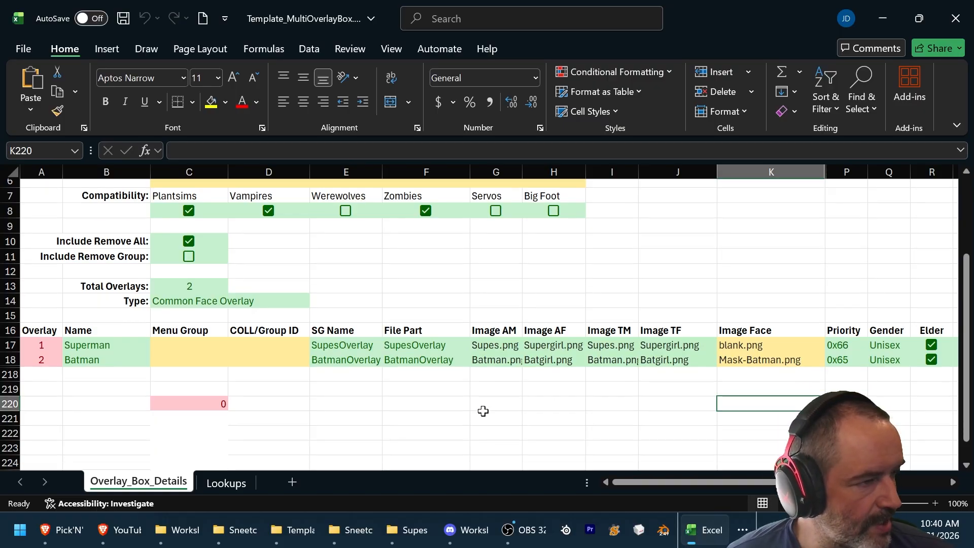
{"action": "scroll", "coordinate": [483, 410], "scroll_direction": "down", "scroll_amount": 2}
{"action": "scroll", "coordinate": [470, 379], "scroll_direction": "up", "scroll_amount": 4}
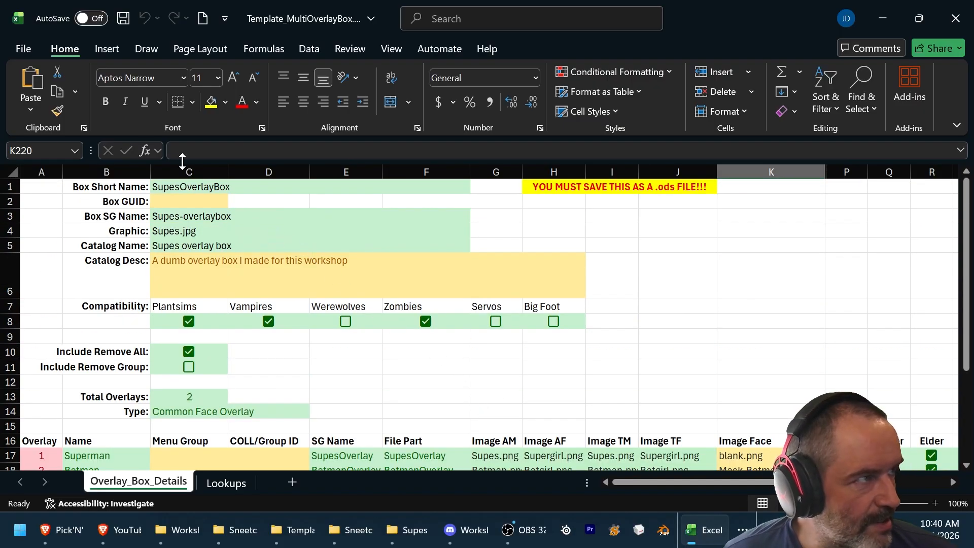
{"action": "left_click", "coordinate": [118, 18]}
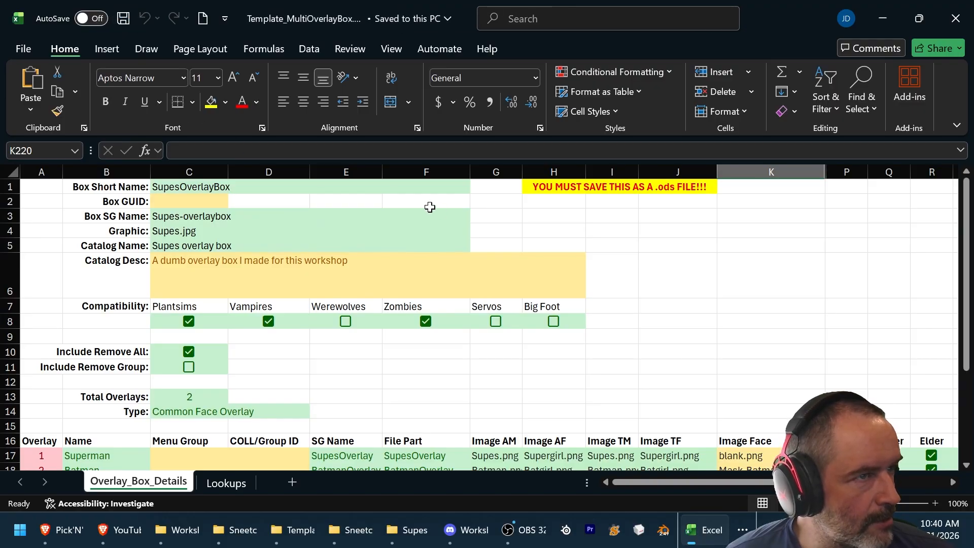
Step: Save a copy as OpenDocument Spreadsheet Template_MultiOverlayBox.ods in the Supes folder, replacing the existing file and accepting the format, and close the workbook
{"action": "left_click", "coordinate": [23, 49]}
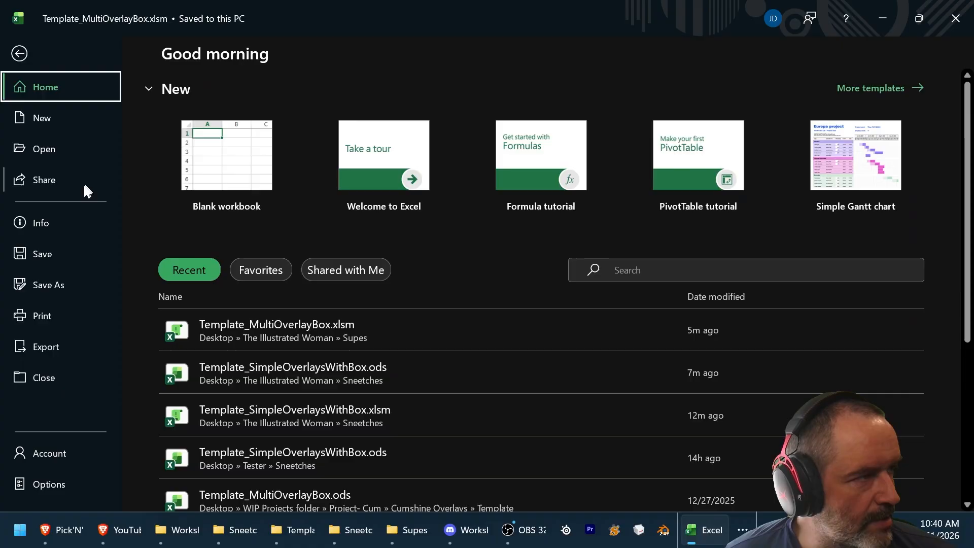
{"action": "left_click", "coordinate": [47, 283]}
{"action": "left_click", "coordinate": [543, 137]}
{"action": "scroll", "coordinate": [558, 383], "scroll_direction": "down", "scroll_amount": 3}
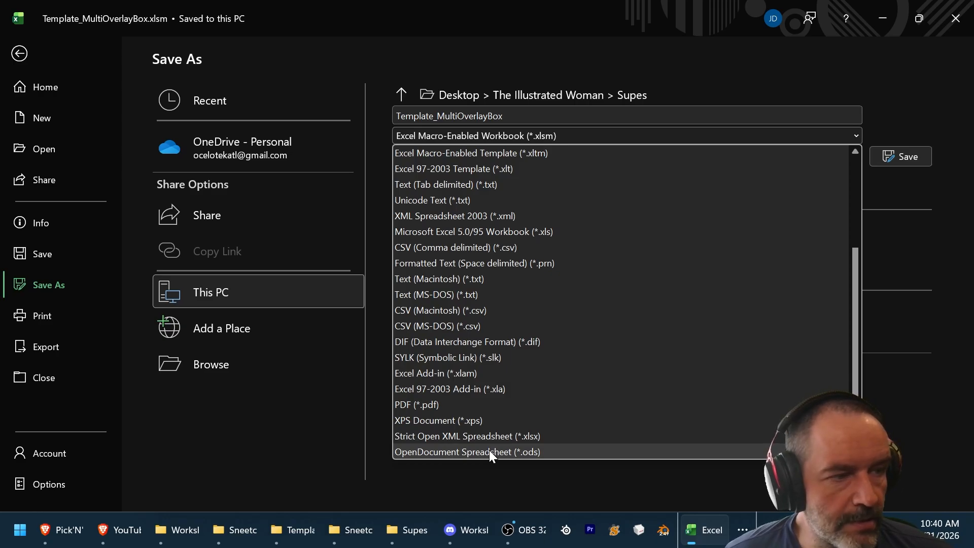
{"action": "left_click", "coordinate": [519, 451]}
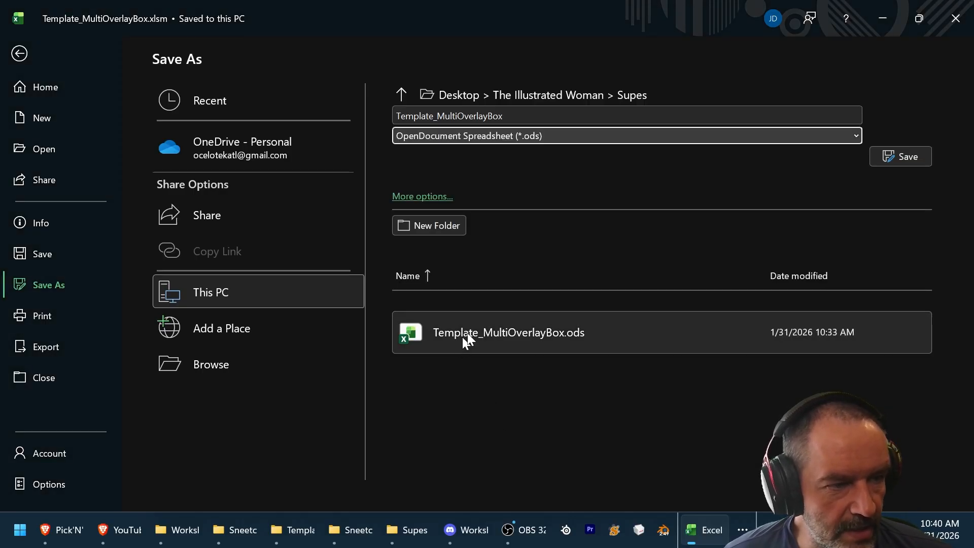
{"action": "left_click", "coordinate": [916, 157]}
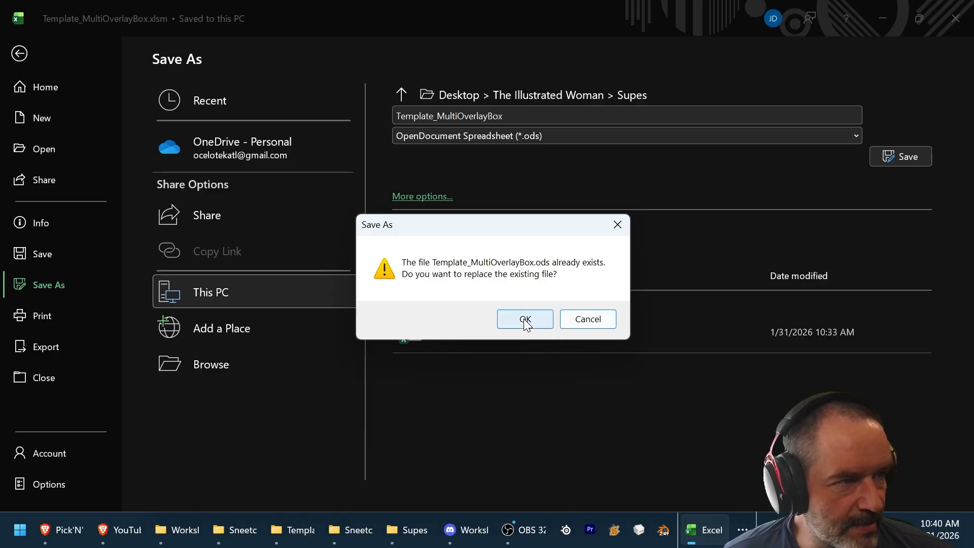
{"action": "left_click", "coordinate": [525, 320]}
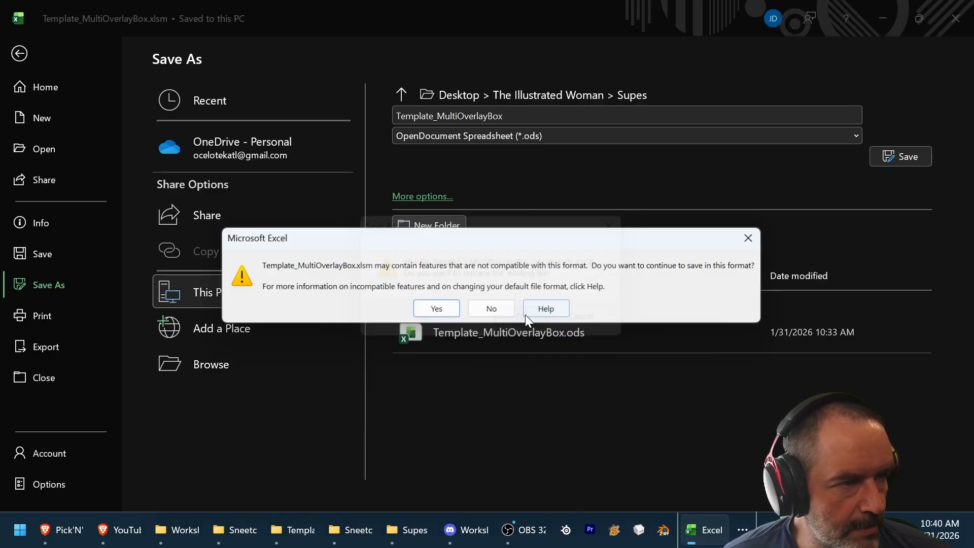
{"action": "left_click", "coordinate": [435, 307]}
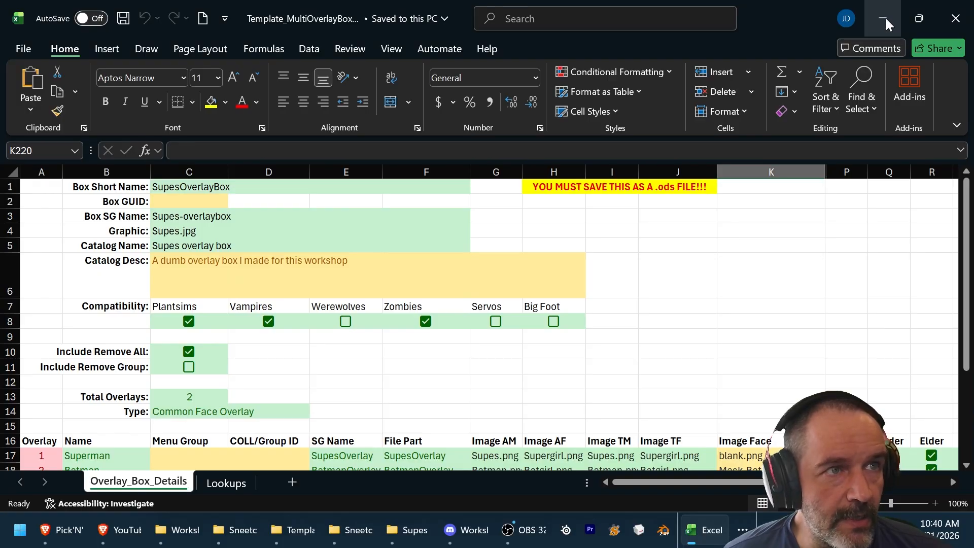
{"action": "left_click", "coordinate": [953, 17]}
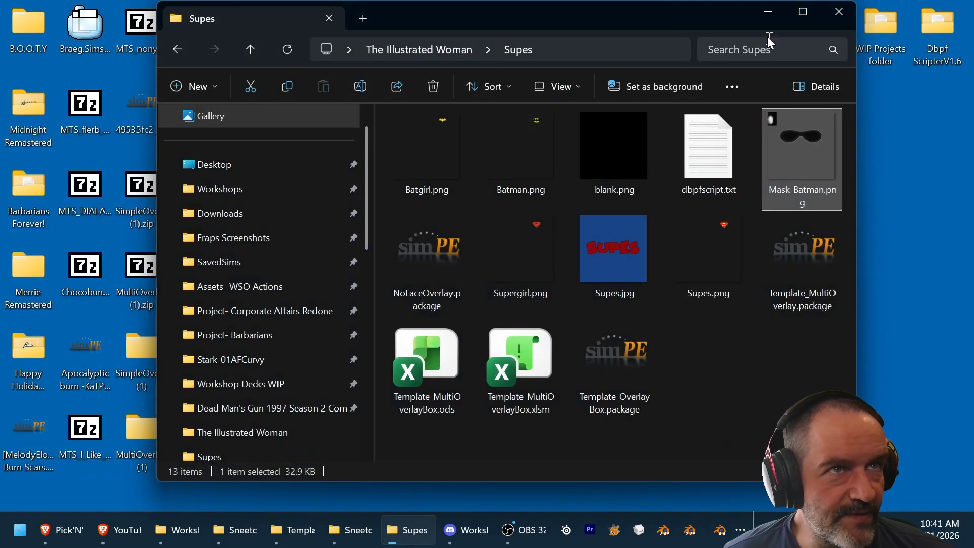
Step: Put the Supes folder window out of the way and launch DbpfScripter.exe from the Dbpf ScripterV1.6 folder
{"action": "left_click", "coordinate": [767, 11]}
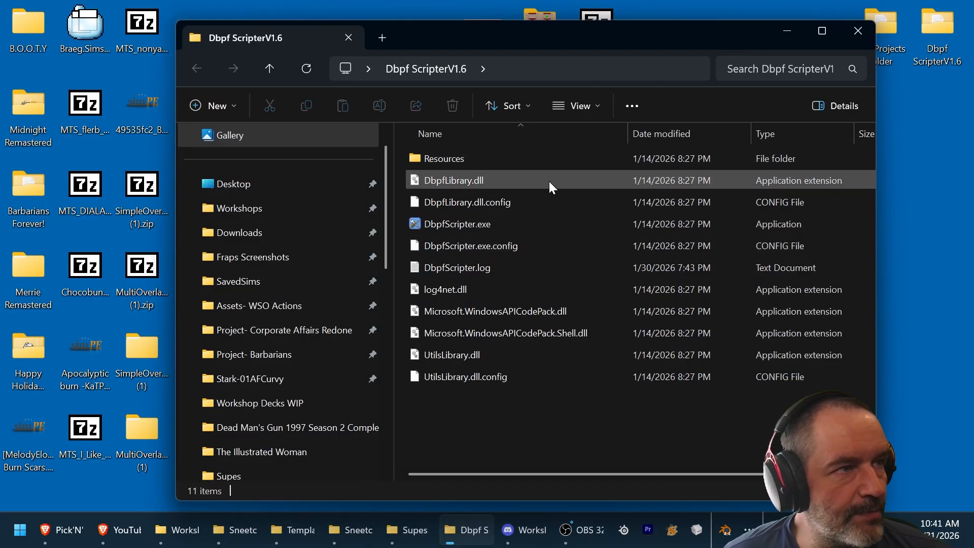
{"action": "double_click", "coordinate": [499, 223]}
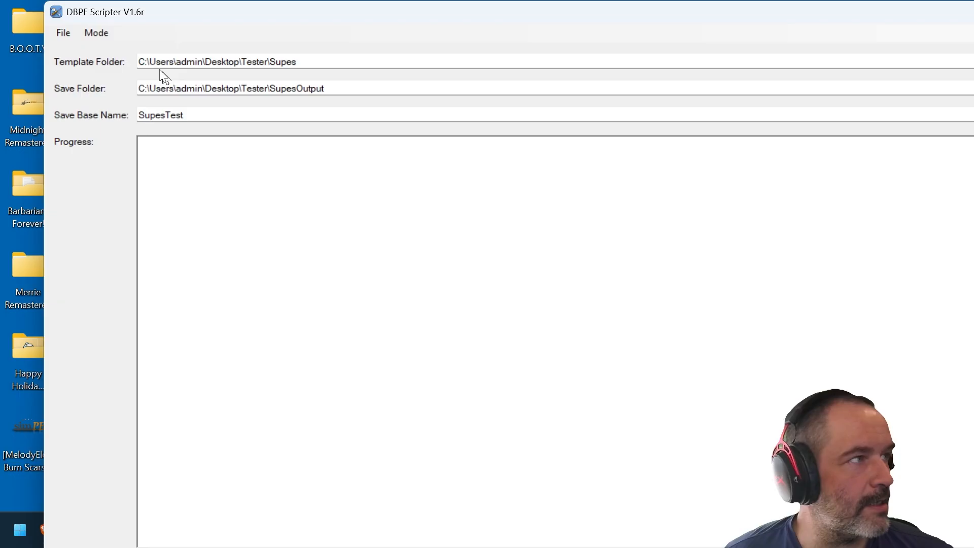
{"action": "left_click", "coordinate": [63, 32]}
{"action": "left_click", "coordinate": [344, 59]}
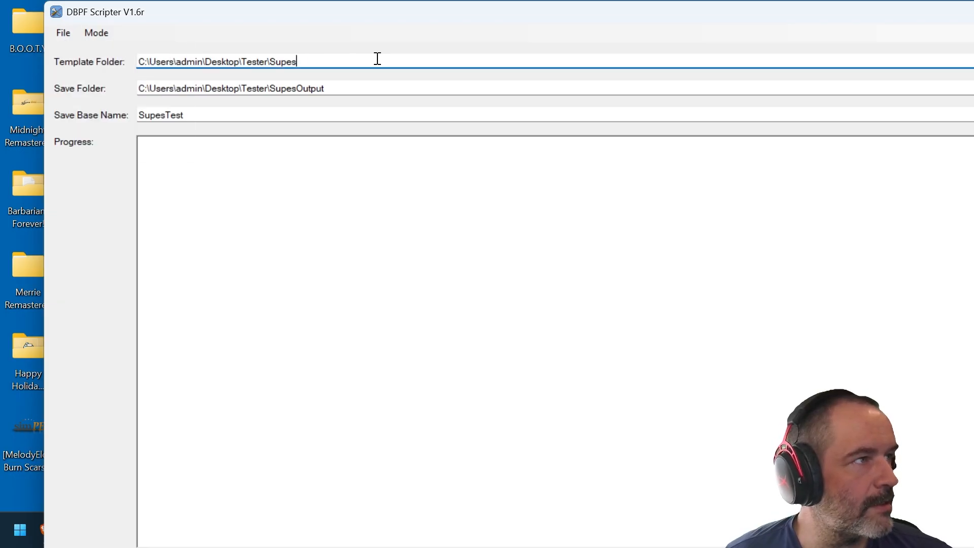
Step: Set the template folder to Sneetches inside The Illustrated Woman on the Desktop, and make the DBPF Scripter window taller
{"action": "left_click", "coordinate": [911, 40]}
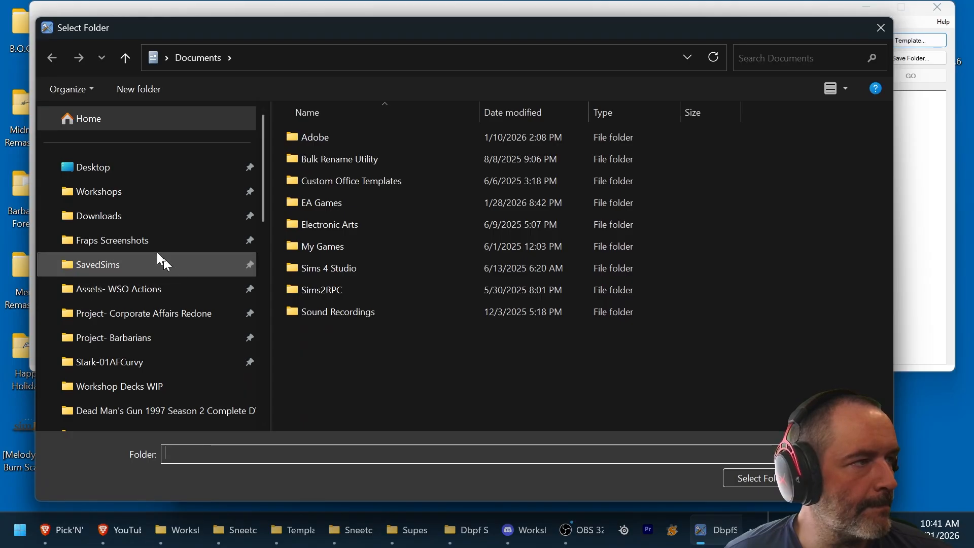
{"action": "left_click", "coordinate": [147, 170]}
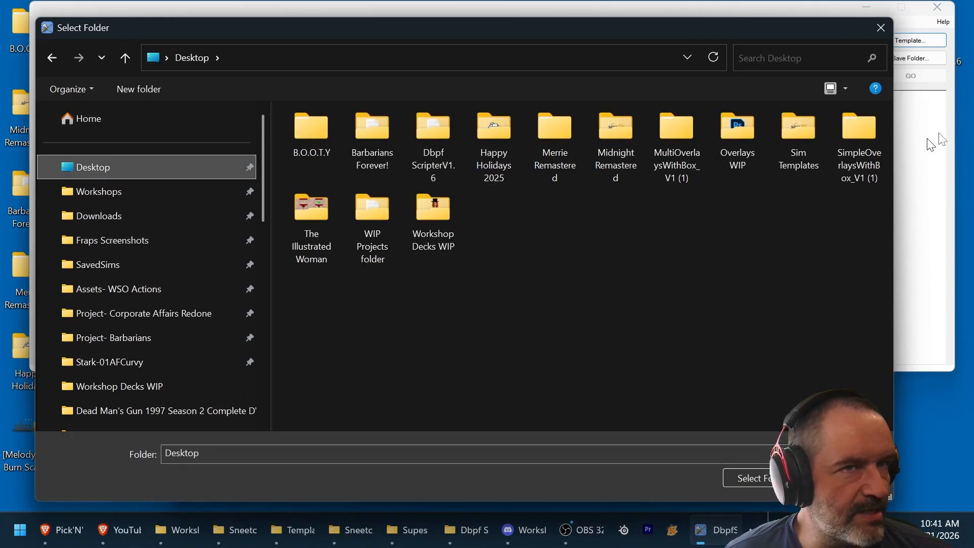
{"action": "double_click", "coordinate": [310, 211]}
{"action": "double_click", "coordinate": [413, 156]}
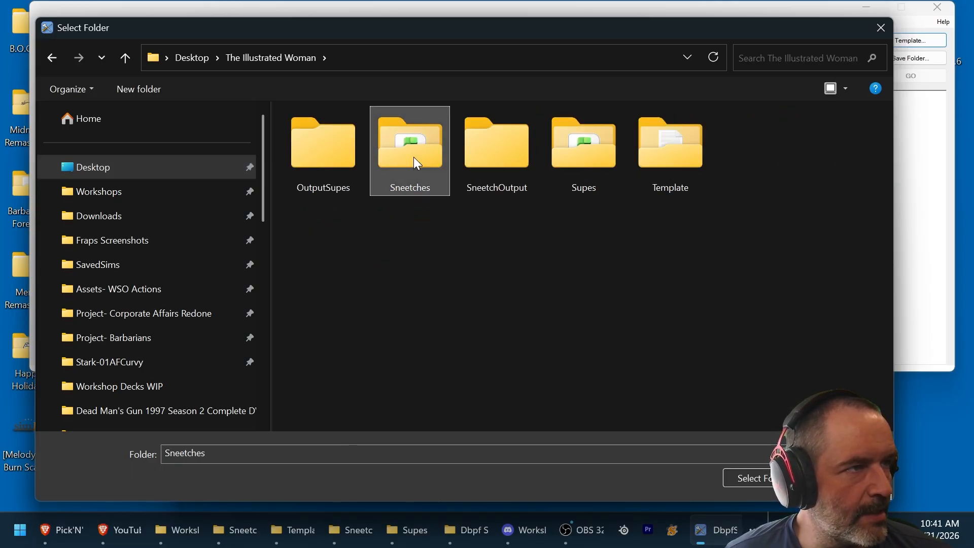
{"action": "left_click", "coordinate": [749, 480]}
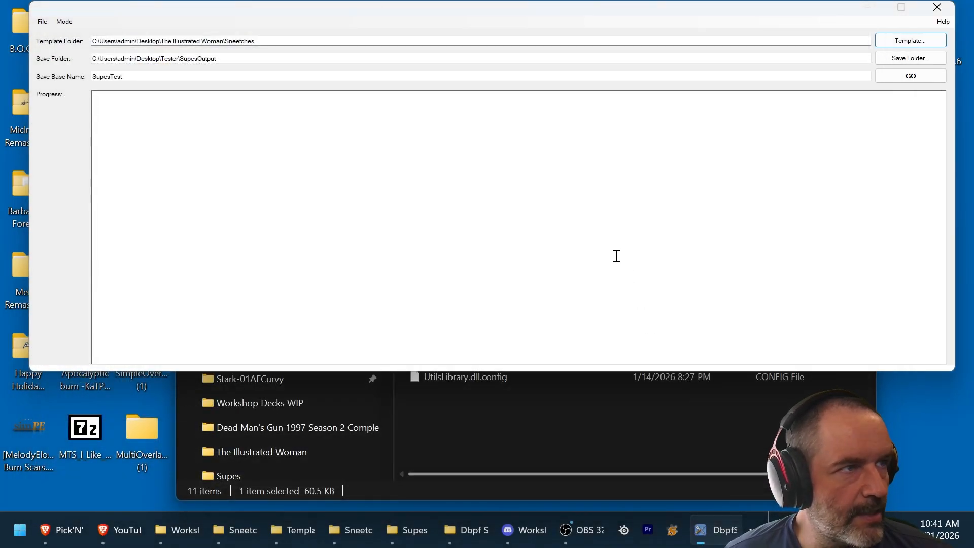
{"action": "left_click_drag", "start_coordinate": [582, 372], "coordinate": [579, 510]}
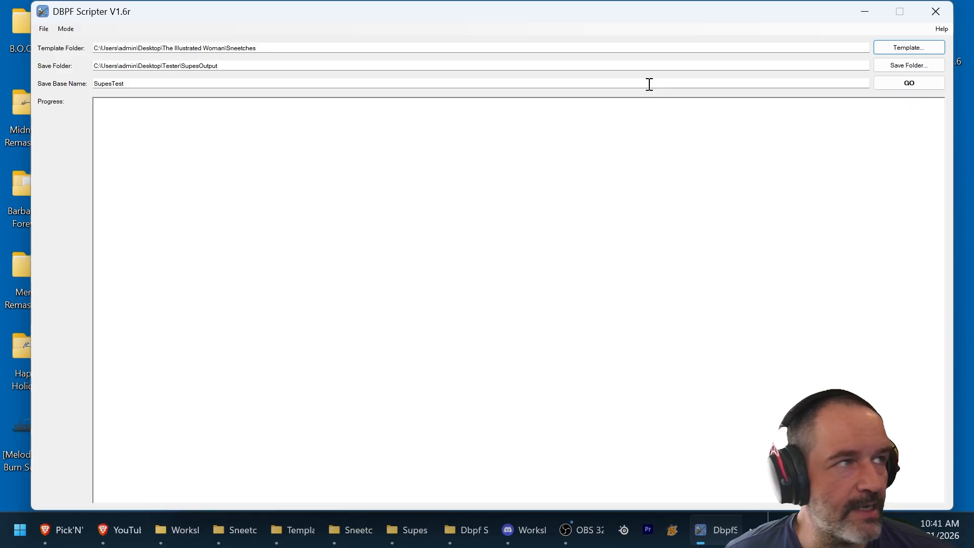
Step: While choosing the save folder, delete the old SneetchOutput and OutputSupes folders from The Illustrated Woman
{"action": "left_click", "coordinate": [930, 66]}
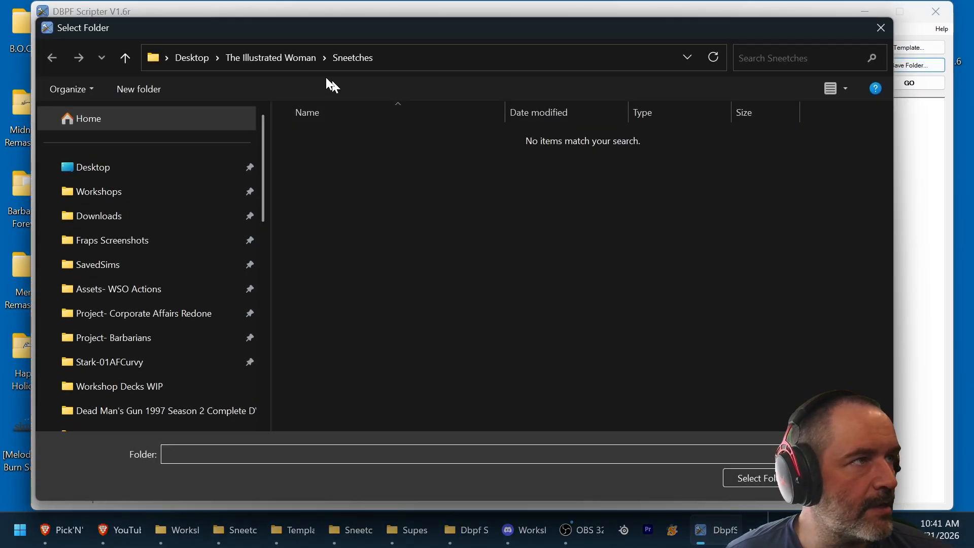
{"action": "left_click", "coordinate": [270, 63]}
{"action": "right_click", "coordinate": [710, 274]}
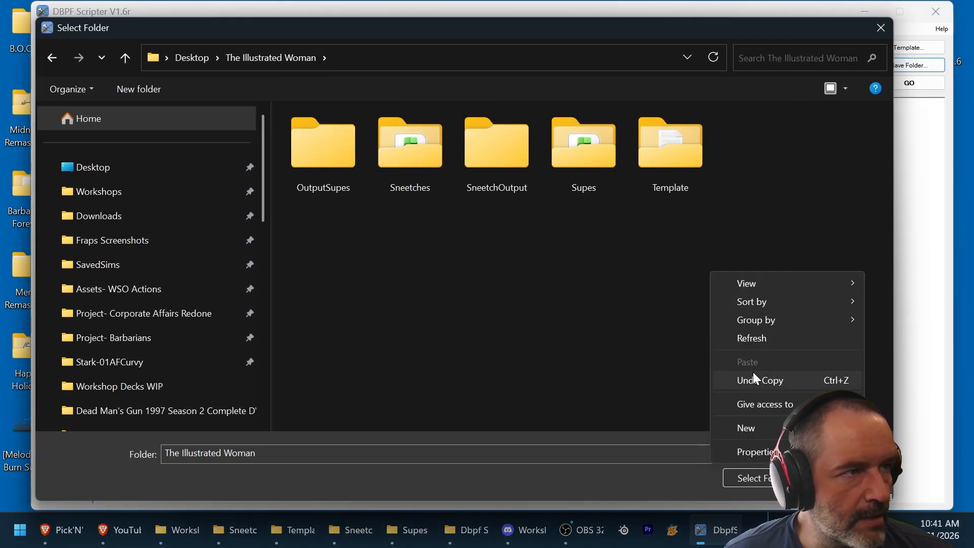
{"action": "left_click", "coordinate": [496, 155]}
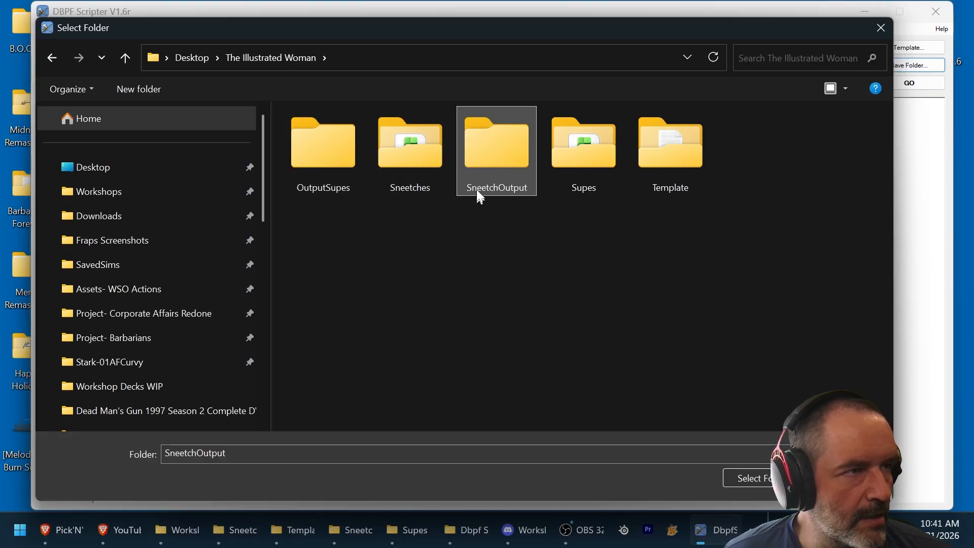
{"action": "right_click", "coordinate": [480, 163]}
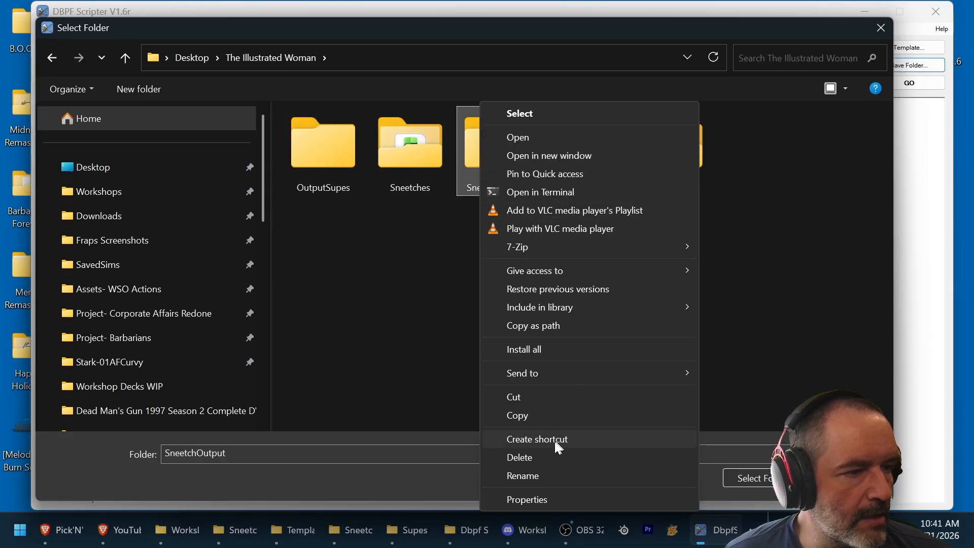
{"action": "left_click", "coordinate": [541, 454]}
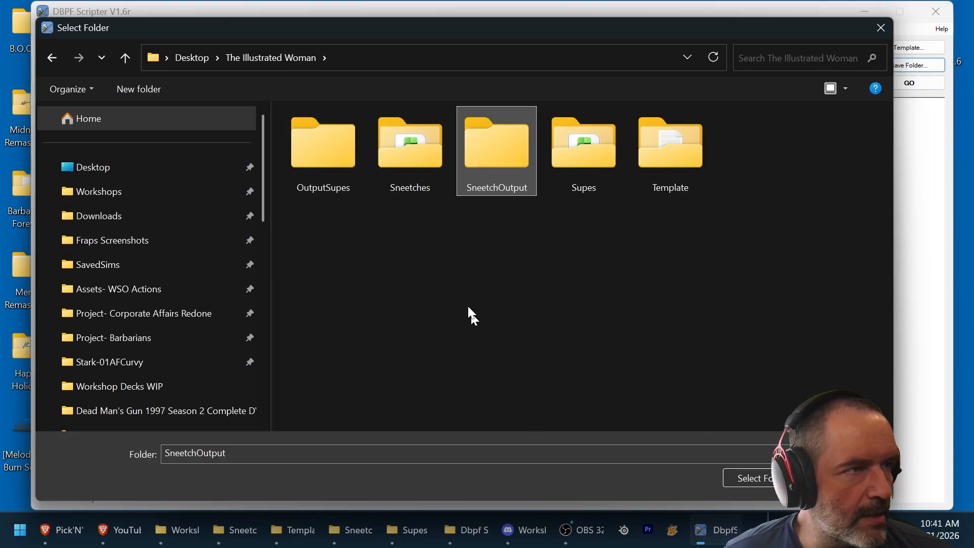
{"action": "left_click", "coordinate": [313, 163]}
{"action": "right_click", "coordinate": [313, 162]}
{"action": "left_click", "coordinate": [376, 460]}
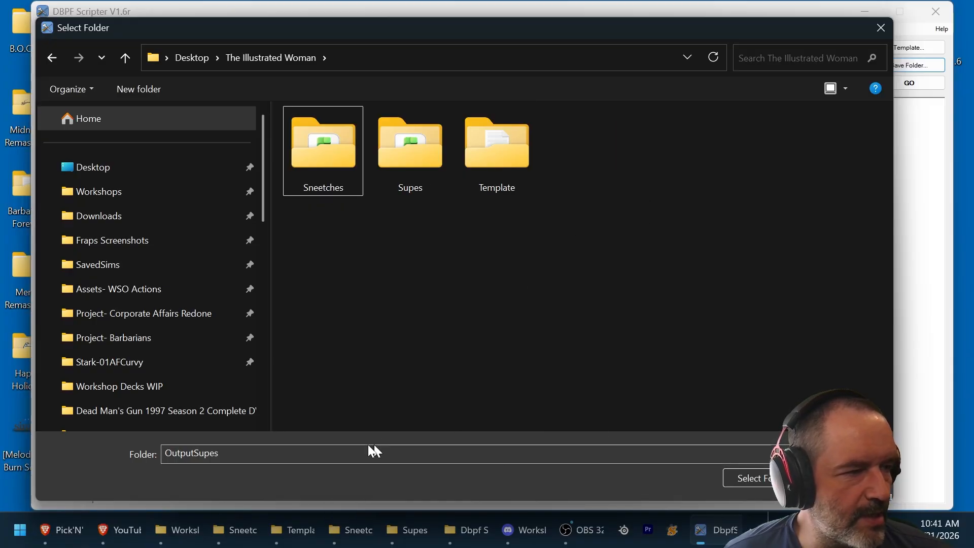
Step: Create a folder named Sneetchesoutput in The Illustrated Woman and select it as the save folder
{"action": "left_click", "coordinate": [335, 452]}
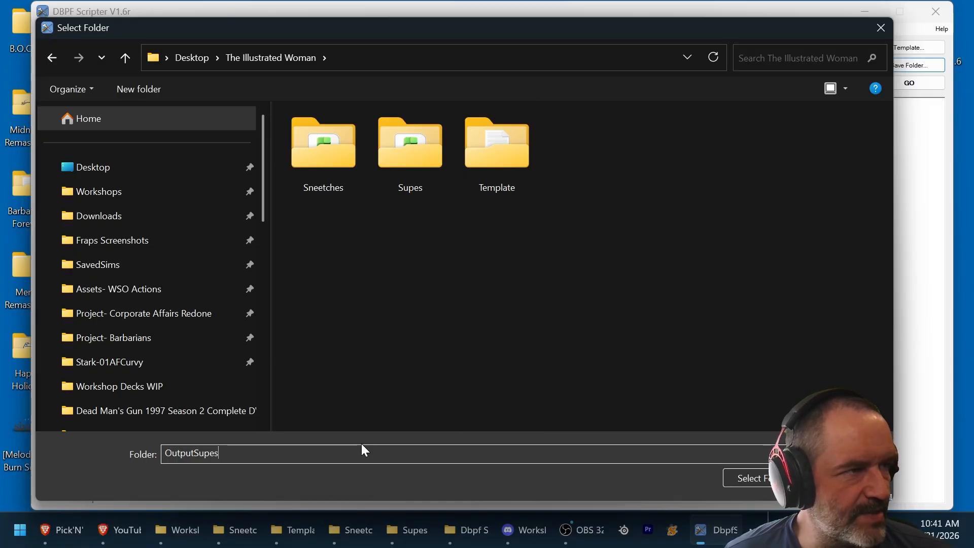
{"action": "left_click_drag", "start_coordinate": [316, 450], "coordinate": [194, 452]}
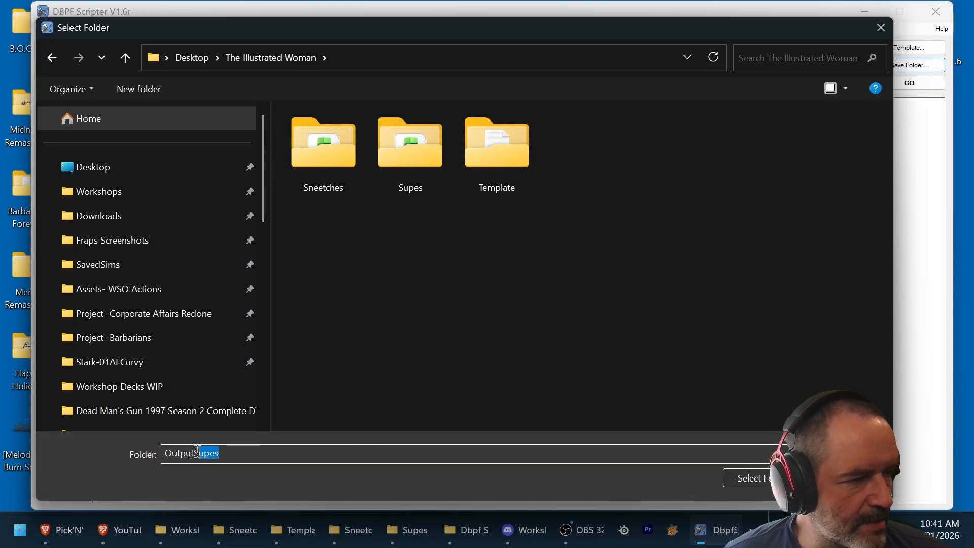
{"action": "right_click", "coordinate": [577, 260]}
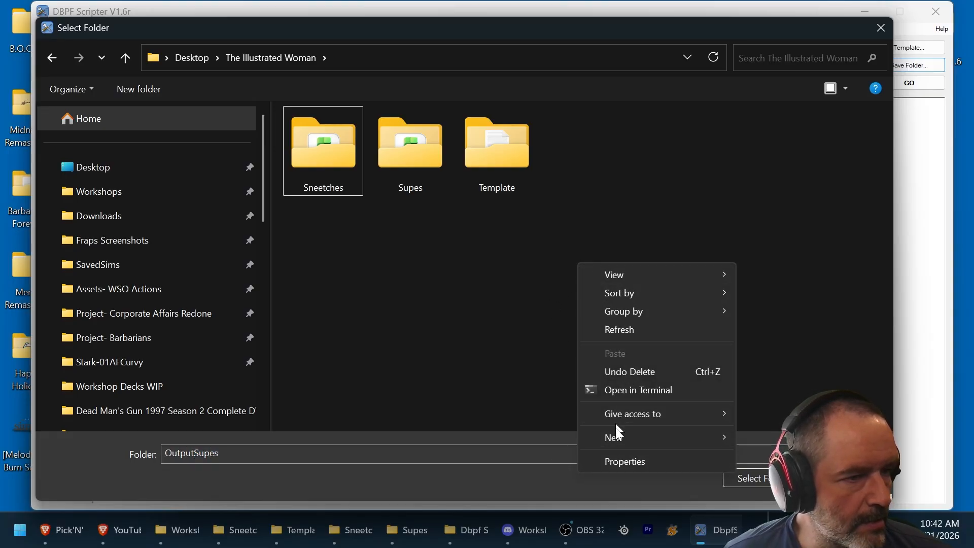
{"action": "mouse_move", "coordinate": [616, 440]}
{"action": "left_click", "coordinate": [779, 250]}
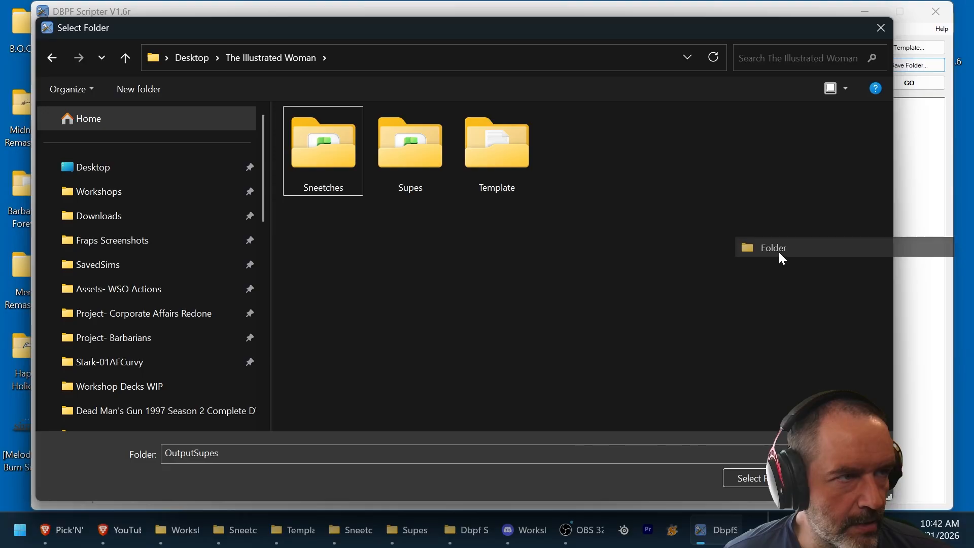
{"action": "type", "text": "Sneetches"}
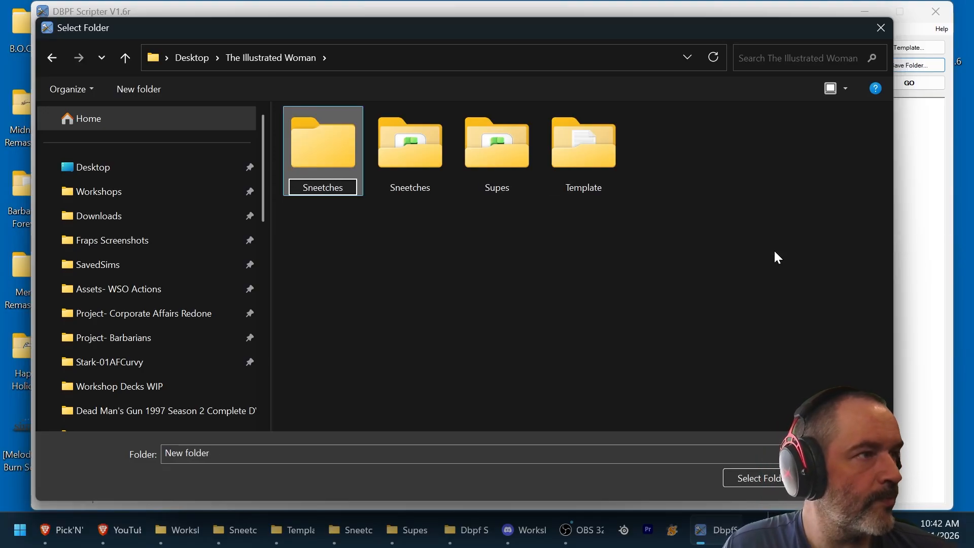
{"action": "type", "text": "output"}
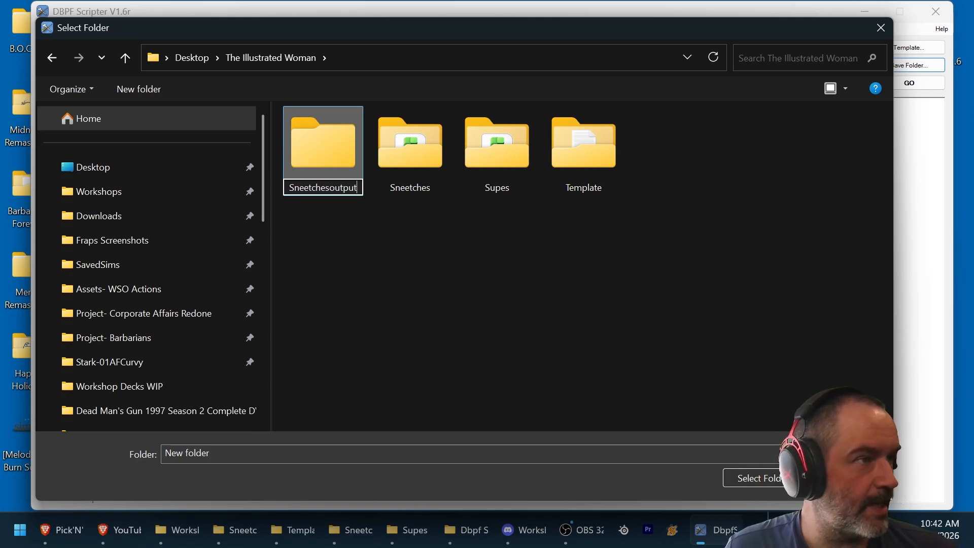
{"action": "key", "text": "Return"}
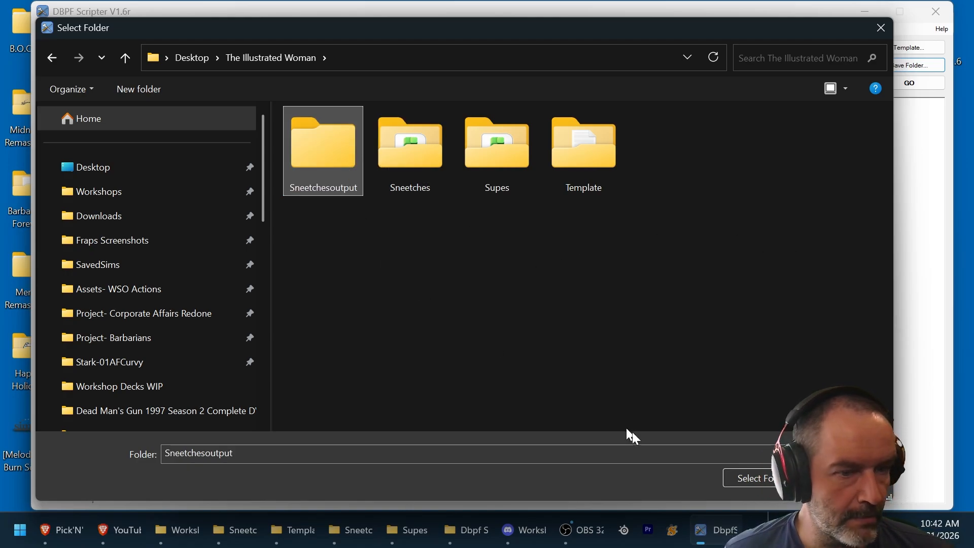
{"action": "left_click", "coordinate": [754, 479]}
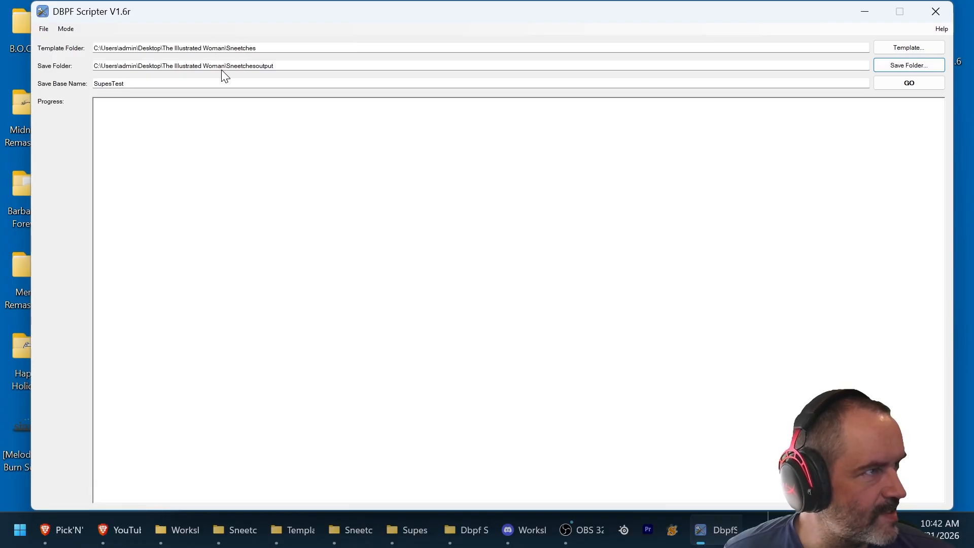
Step: Set the save base name to SneetchesOverlayTest and run the script to generate the Sneetches packages
{"action": "double_click", "coordinate": [195, 84]}
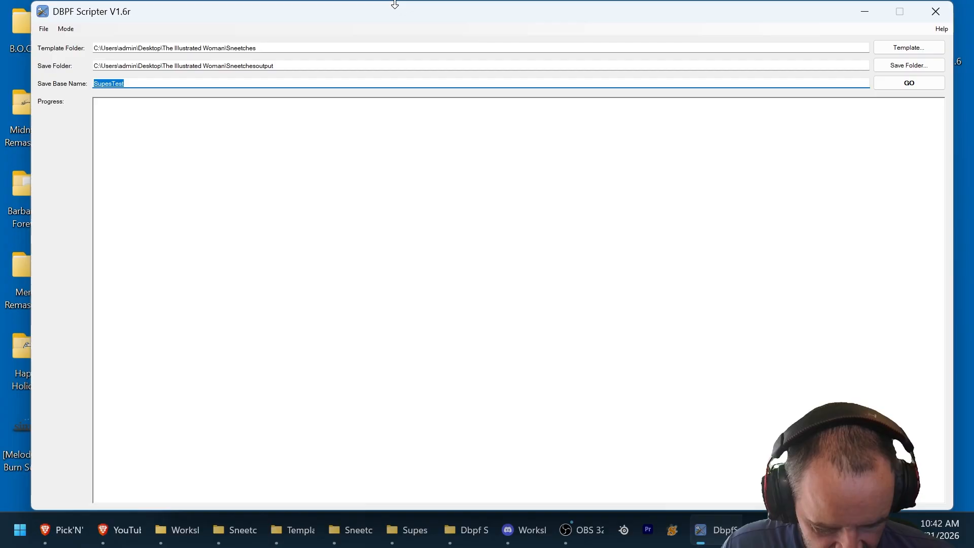
{"action": "type", "text": "Sneetc"}
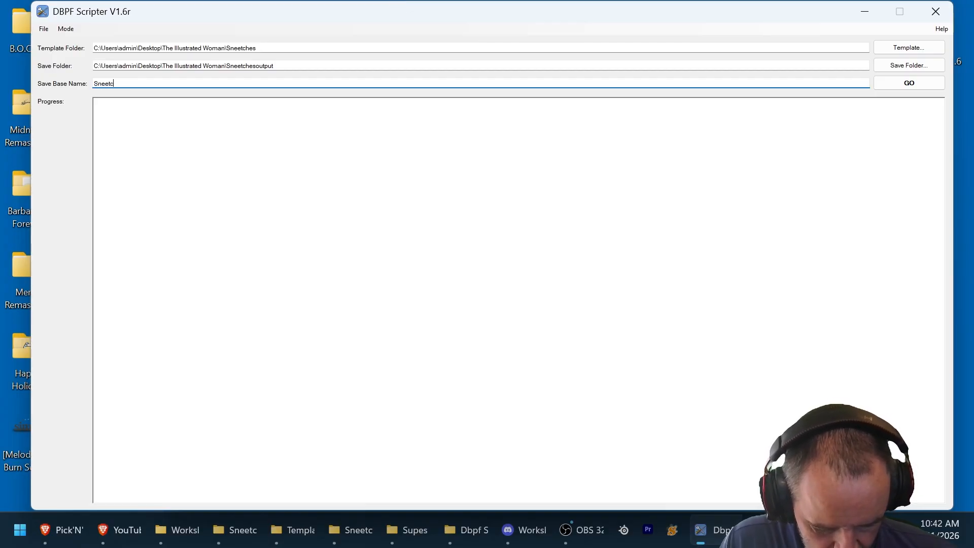
{"action": "type", "text": "hesOverlayTest"}
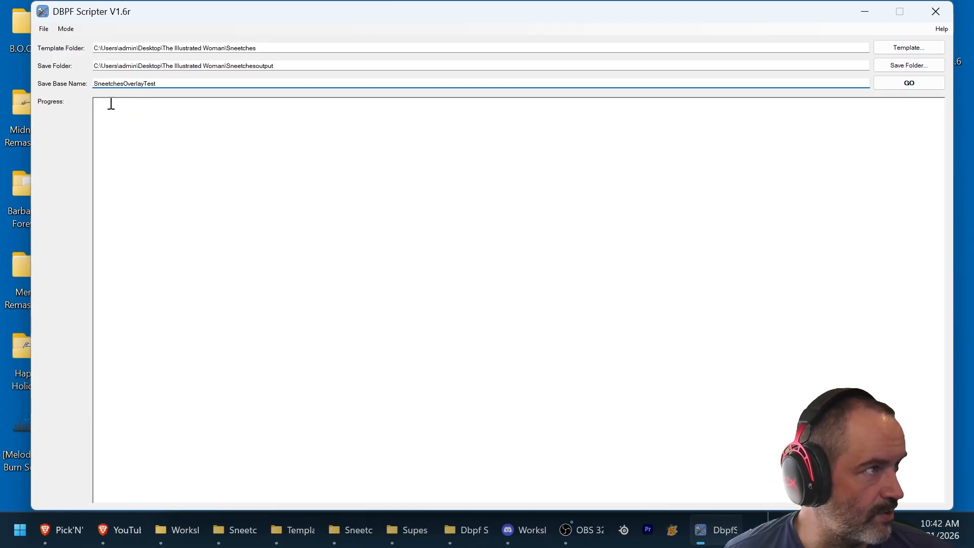
{"action": "left_click", "coordinate": [909, 85]}
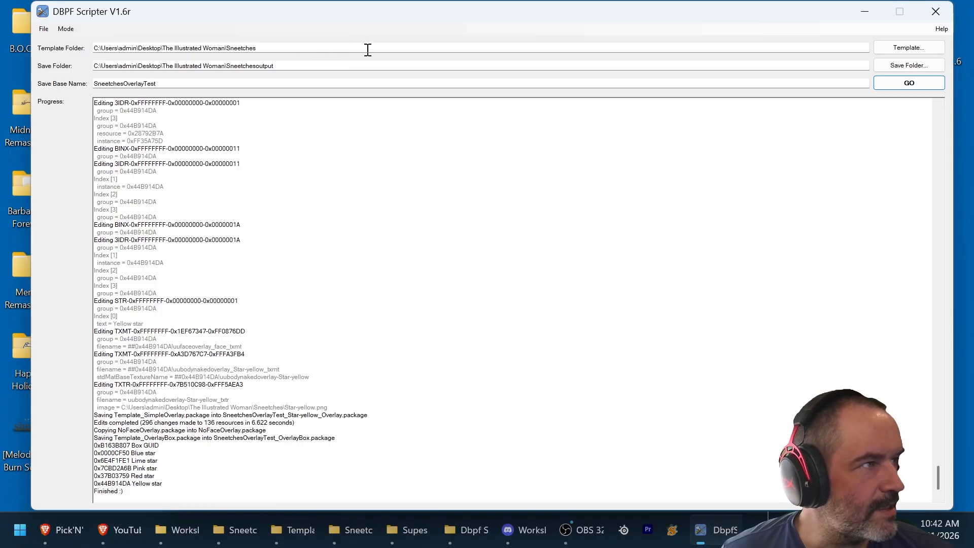
Step: Change the template folder to Supes inside The Illustrated Woman
{"action": "left_click", "coordinate": [907, 49]}
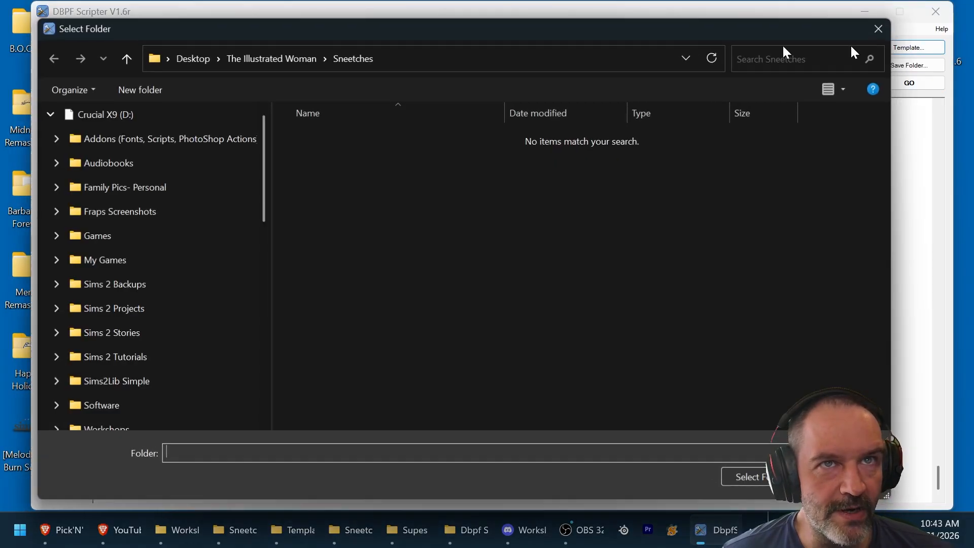
{"action": "left_click", "coordinate": [289, 58]}
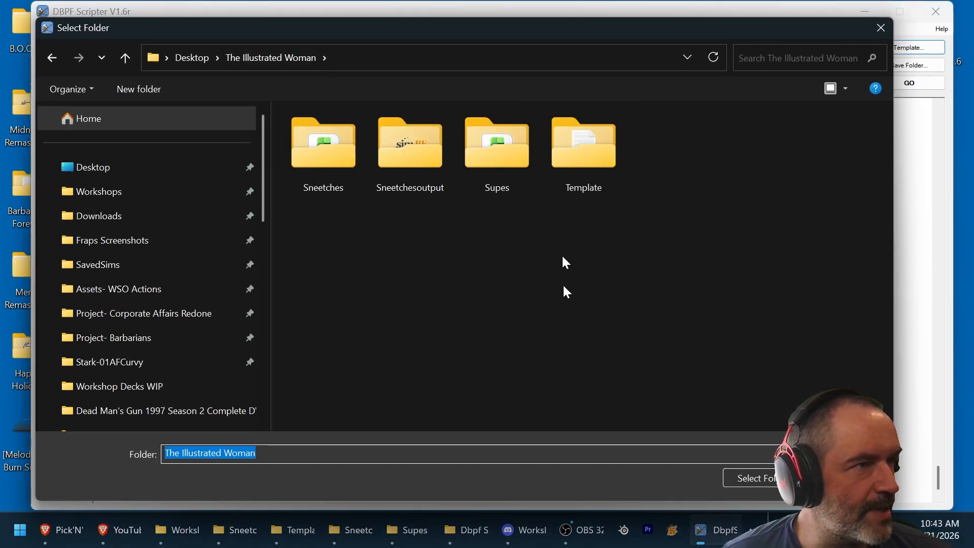
{"action": "double_click", "coordinate": [507, 137]}
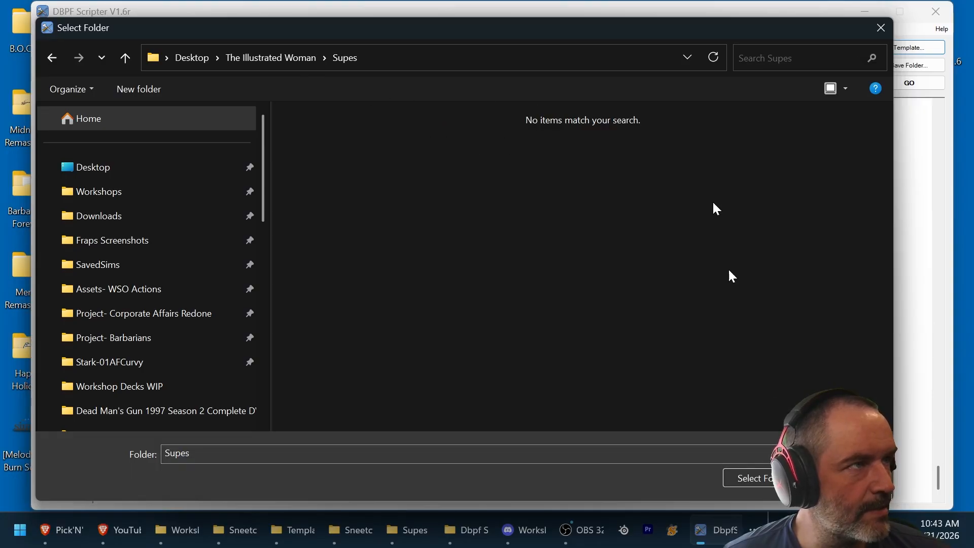
{"action": "left_click", "coordinate": [733, 478]}
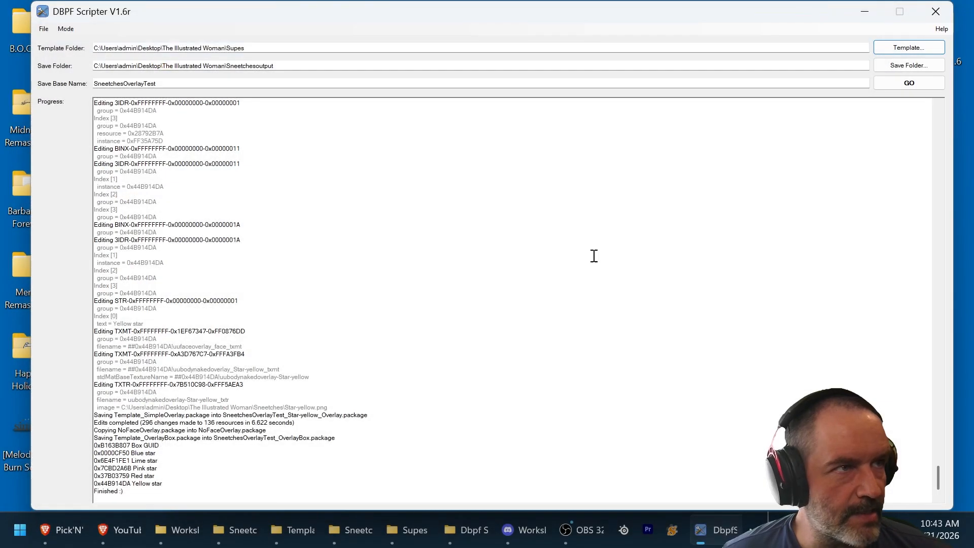
Step: Create a folder named SupesOutput in The Illustrated Woman and select it as the save folder
{"action": "left_click", "coordinate": [928, 63]}
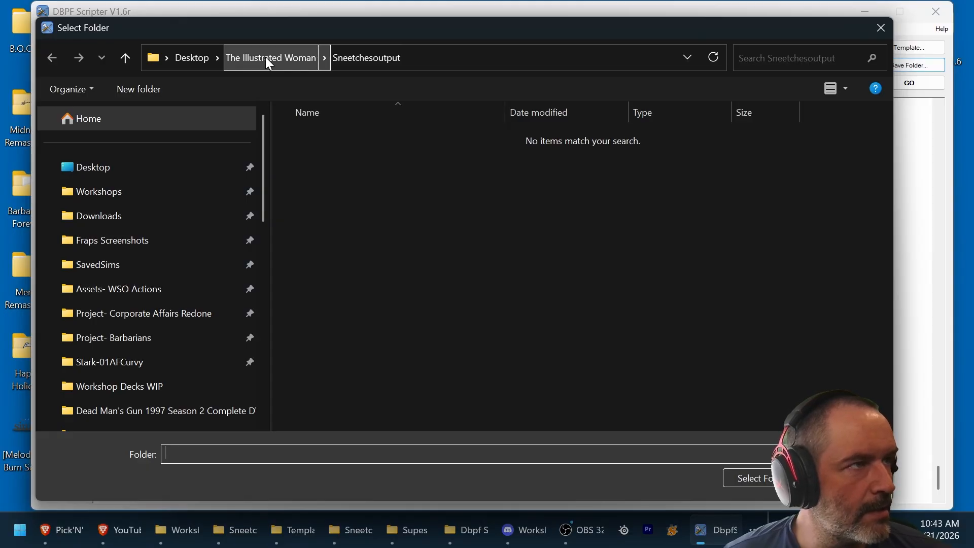
{"action": "left_click", "coordinate": [266, 57]}
{"action": "right_click", "coordinate": [533, 253]}
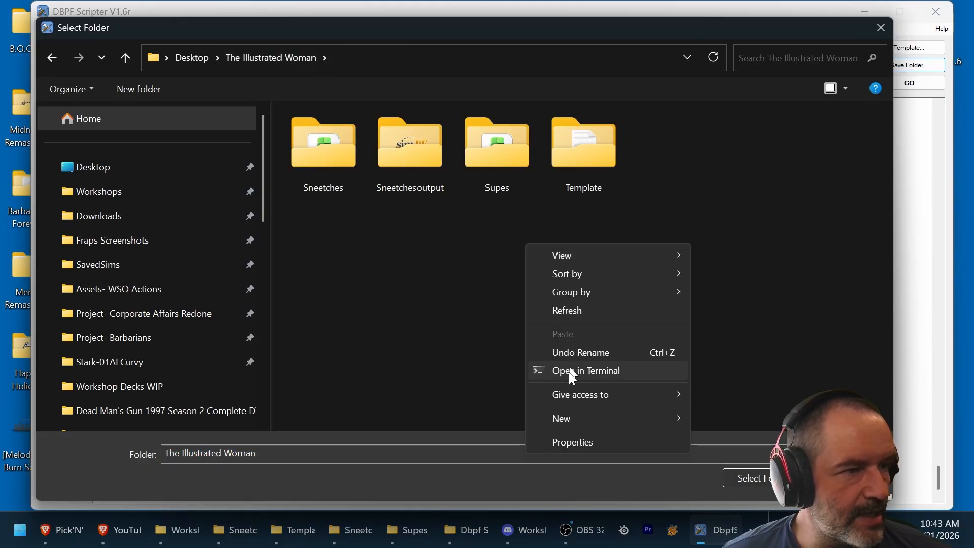
{"action": "mouse_move", "coordinate": [563, 415]}
{"action": "left_click", "coordinate": [751, 227]}
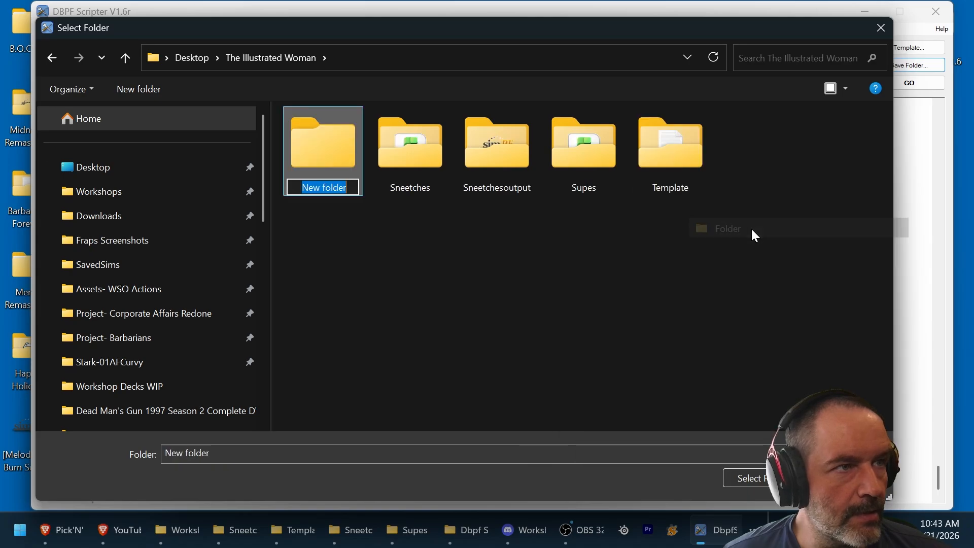
{"action": "type", "text": "Sup"}
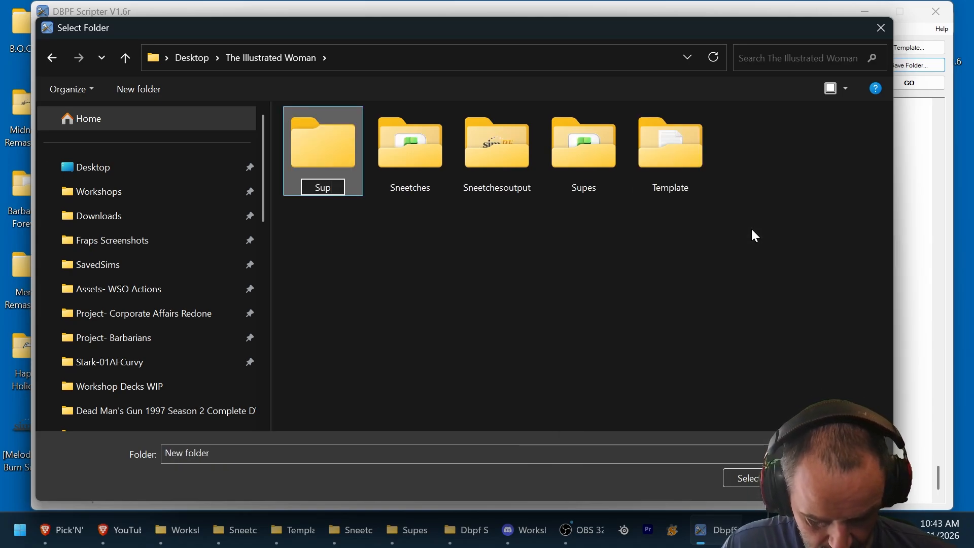
{"action": "type", "text": "esOut"}
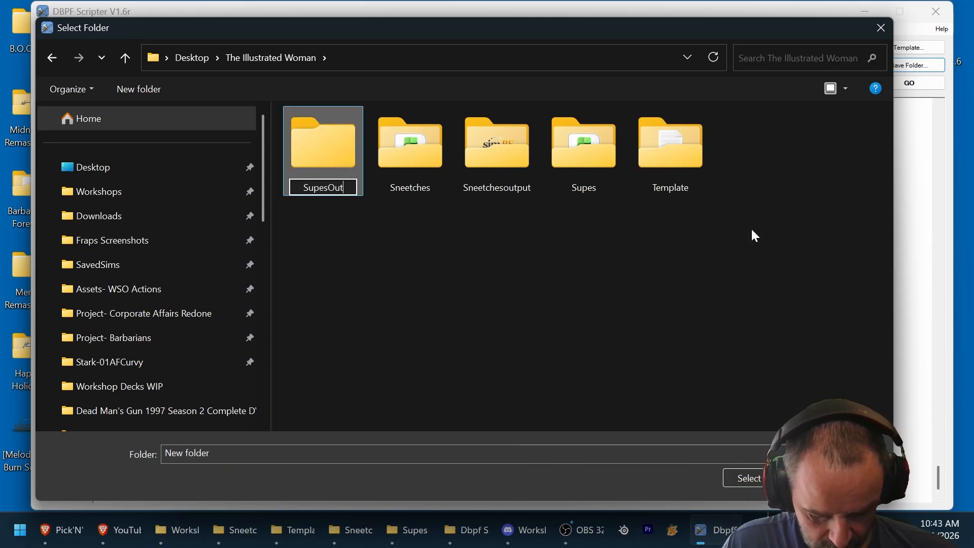
{"action": "type", "text": "put"}
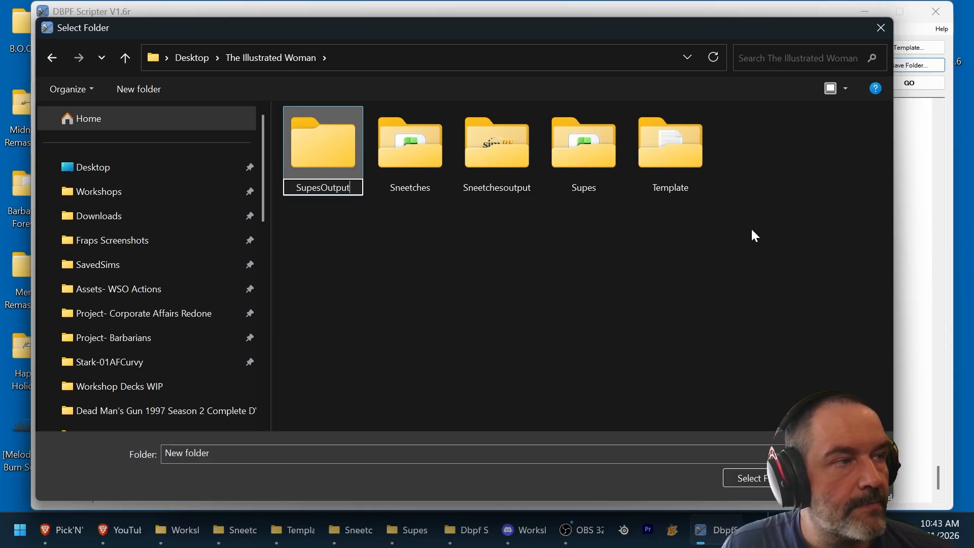
{"action": "key", "text": "Return"}
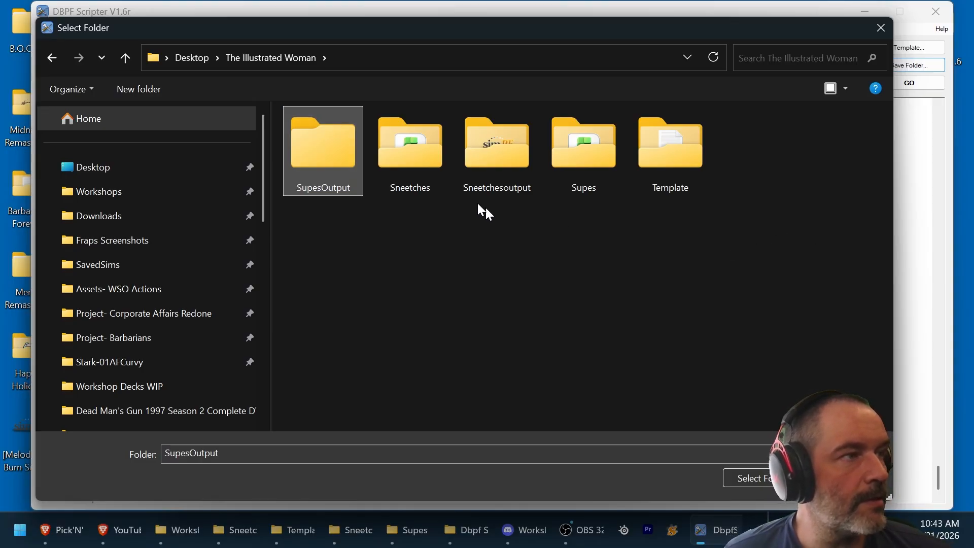
{"action": "left_click", "coordinate": [739, 480]}
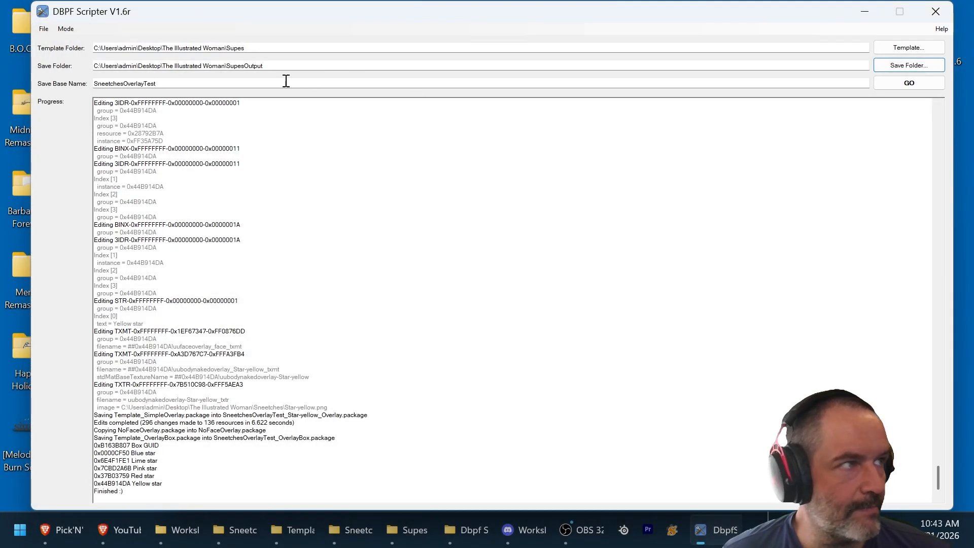
Step: Set the save base name to SupesOverlayTest and run the script to generate the Supes packages
{"action": "double_click", "coordinate": [115, 84]}
{"action": "type", "text": "Supes"}
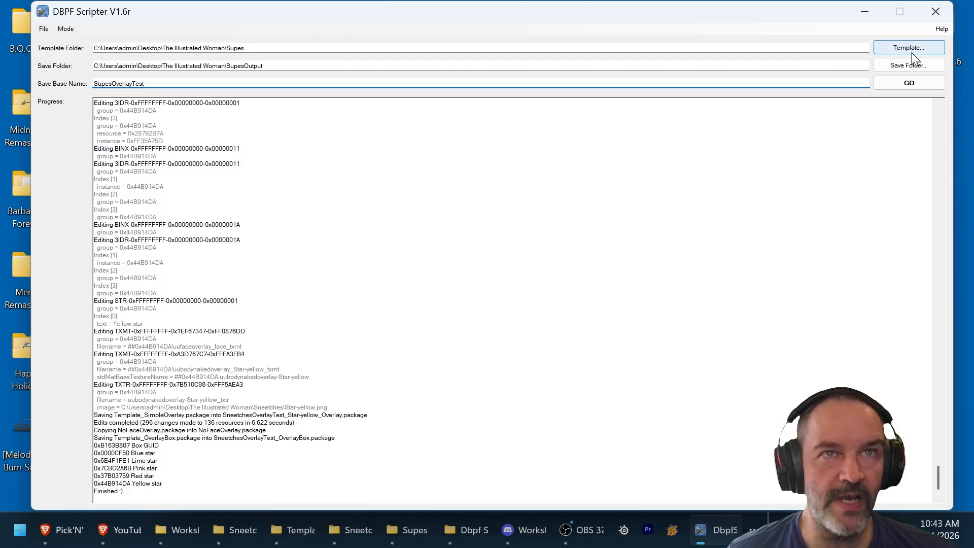
{"action": "left_click", "coordinate": [910, 85]}
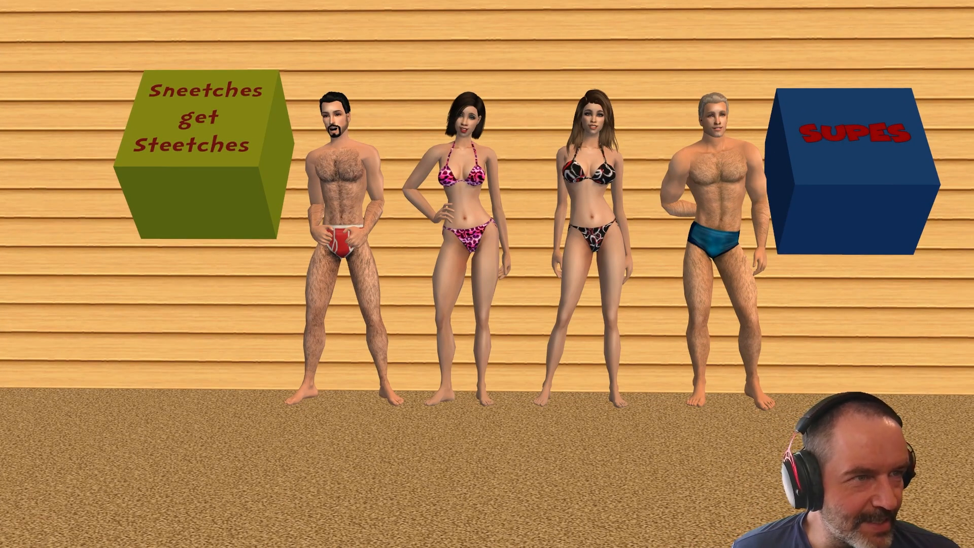
Step: In The Sims 2, enter live mode and add the Blue star overlay to the bearded man through the Sneetches box
{"action": "key", "text": "Tab"}
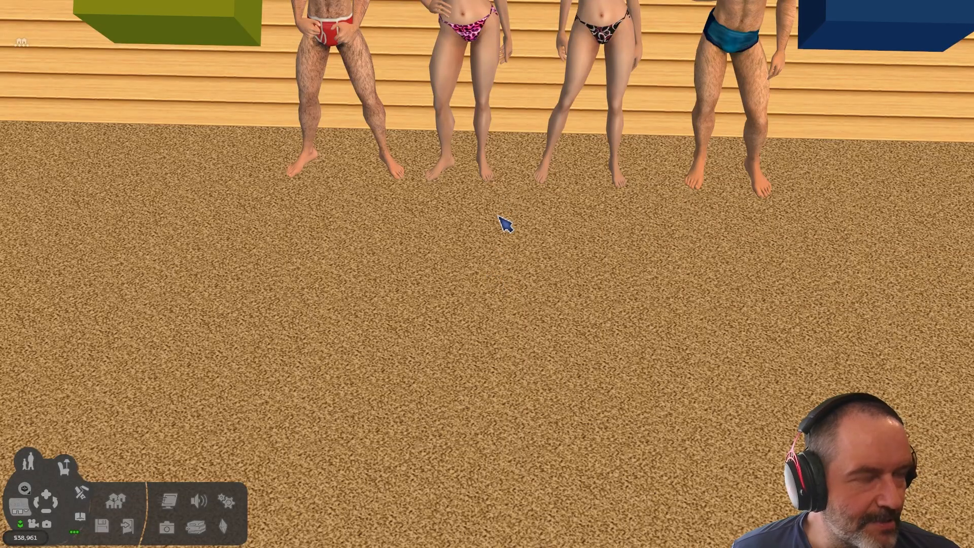
{"action": "key", "text": "Tab"}
{"action": "key", "text": "Tab"}
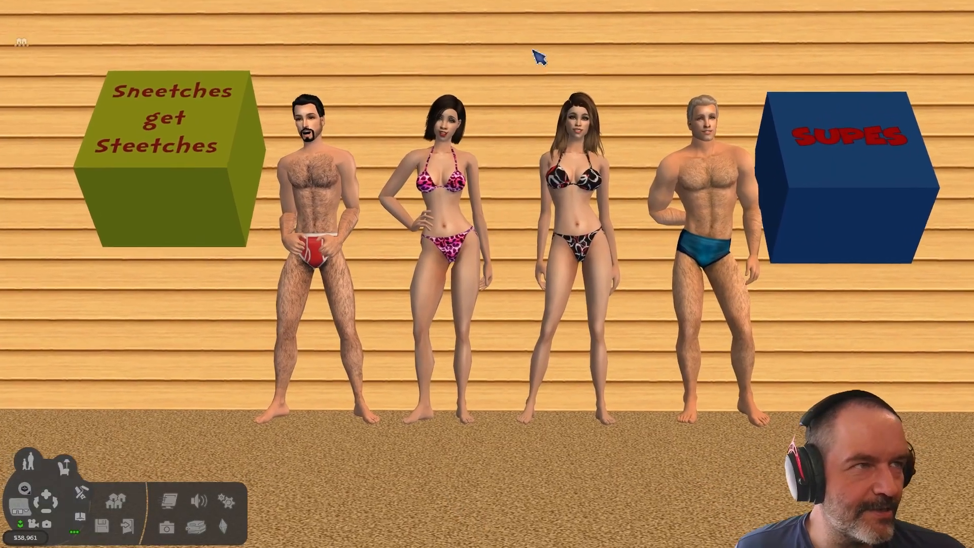
{"action": "left_click", "coordinate": [28, 461]}
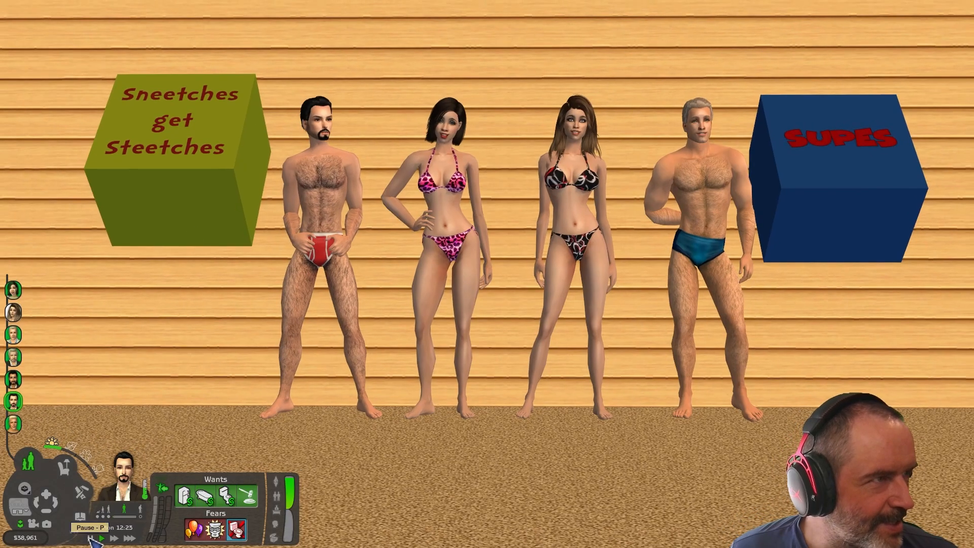
{"action": "left_click", "coordinate": [163, 185]}
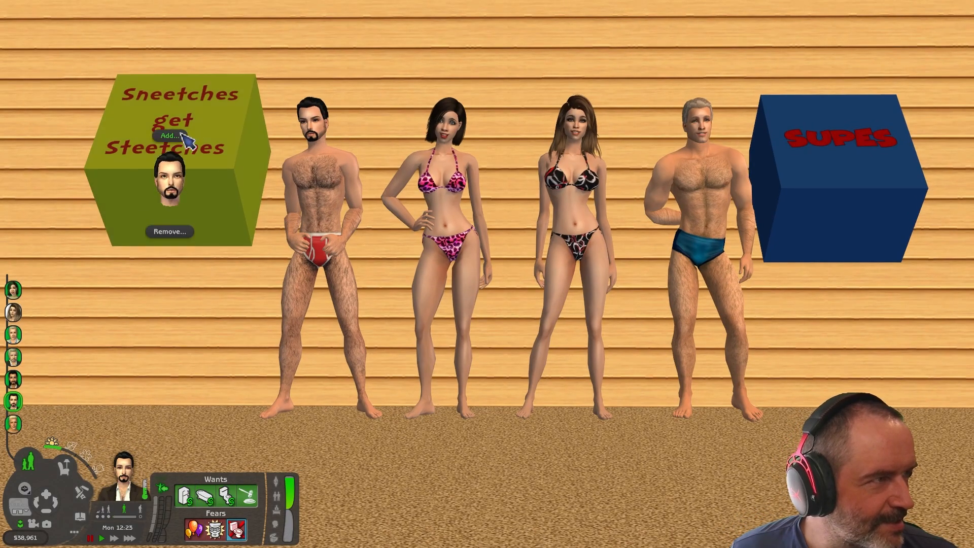
{"action": "left_click", "coordinate": [178, 133]}
{"action": "left_click", "coordinate": [191, 94]}
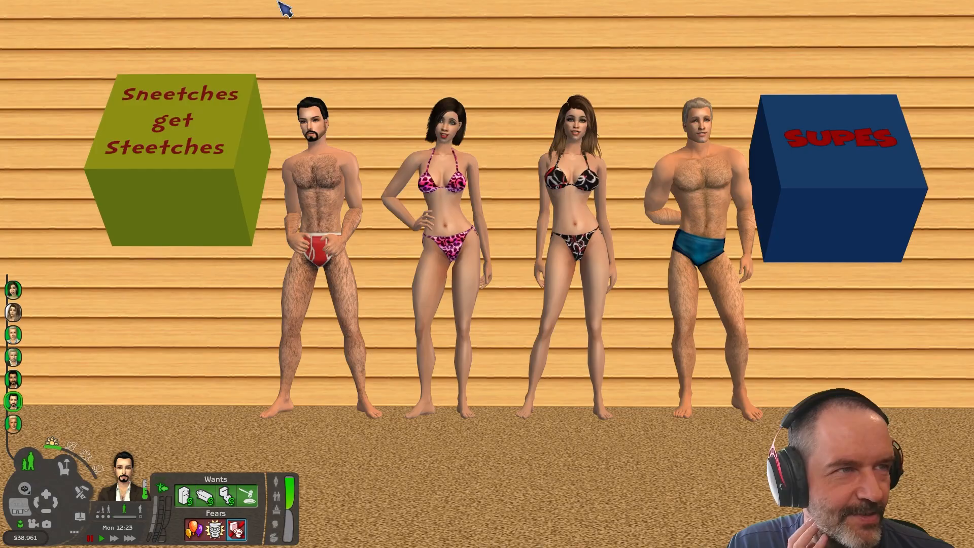
Step: Select the woman in the pink bikini and add the Lime star overlay to her through the Sneetches box
{"action": "scroll", "coordinate": [284, 8], "scroll_direction": "up", "scroll_amount": 4}
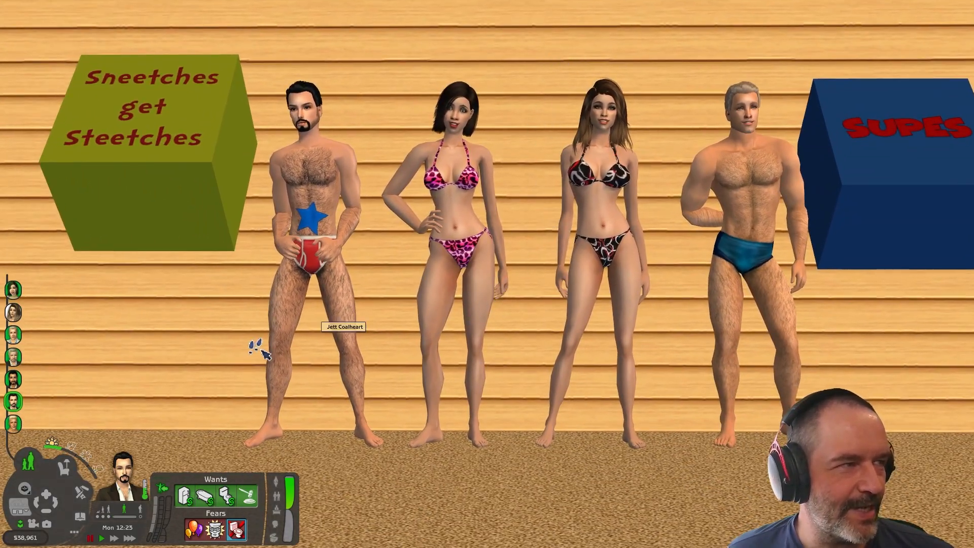
{"action": "left_click", "coordinate": [13, 290]}
{"action": "left_click", "coordinate": [150, 138]}
{"action": "left_click", "coordinate": [146, 88]}
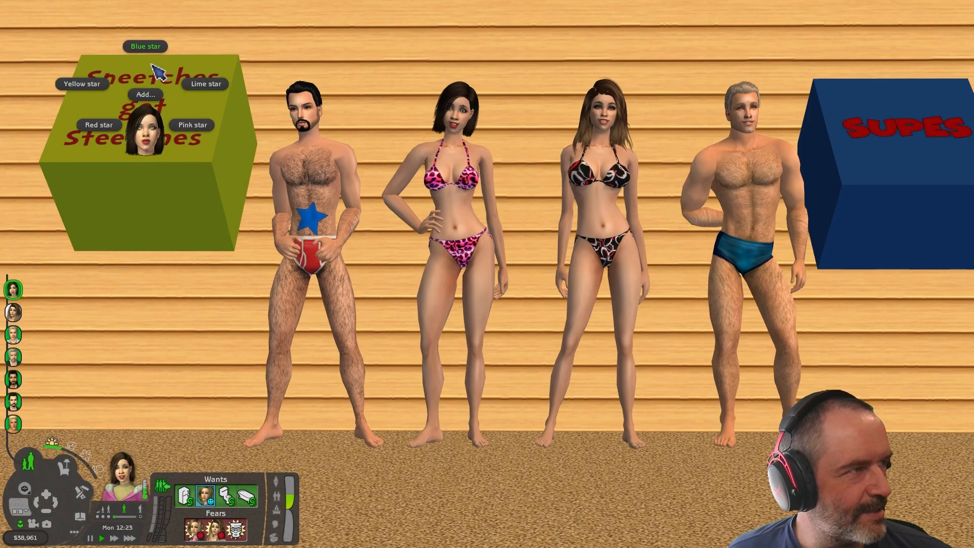
{"action": "left_click", "coordinate": [201, 88]}
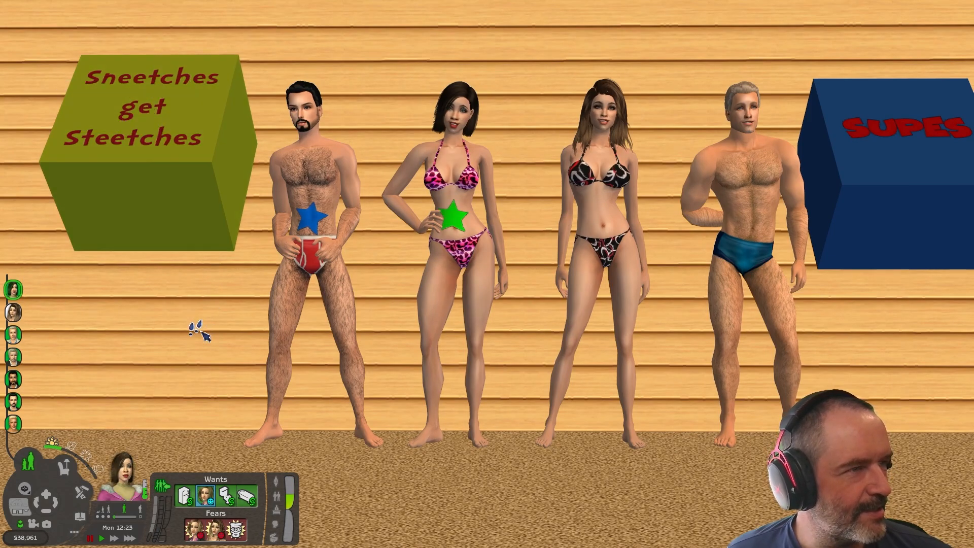
Step: Select the long-haired woman in the black bikini and add the Pink star overlay through the Sneetches box
{"action": "left_click", "coordinate": [13, 311]}
{"action": "left_click", "coordinate": [135, 178]}
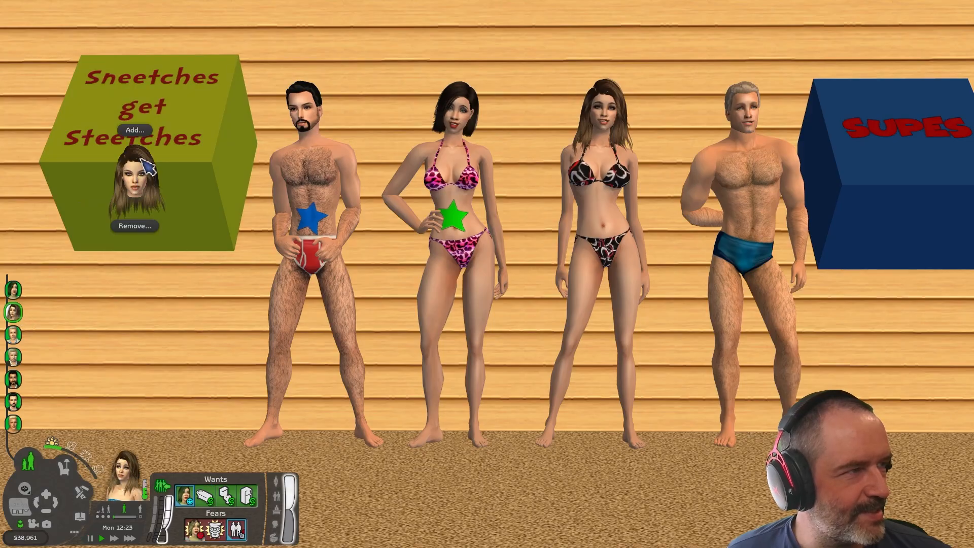
{"action": "left_click", "coordinate": [135, 126]}
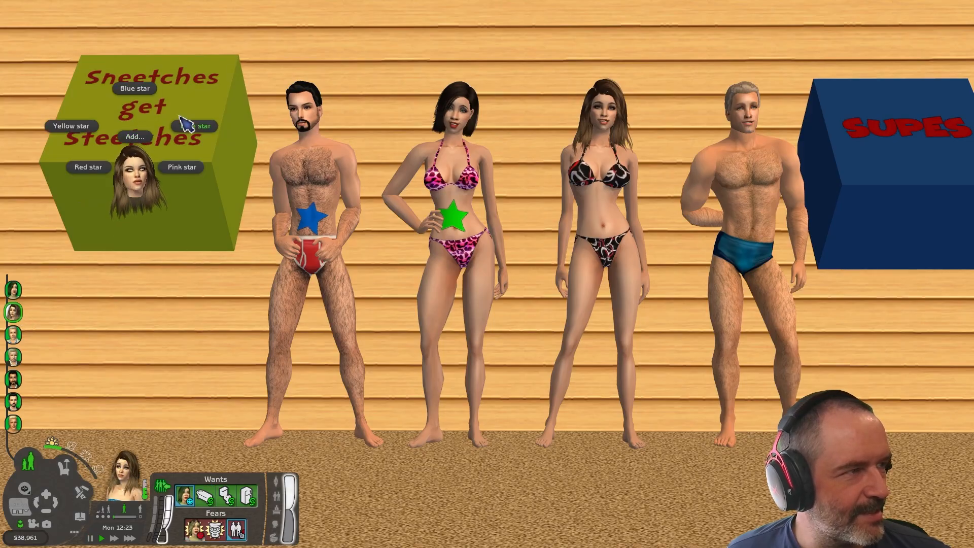
{"action": "left_click", "coordinate": [182, 168]}
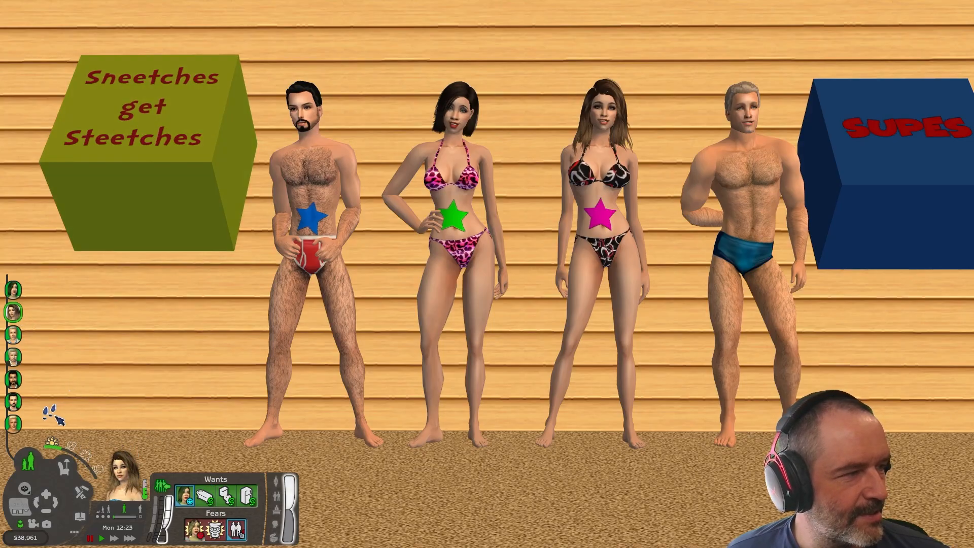
Step: Select the fair-haired man in blue trunks and add the Red star overlay through the Sneetches box
{"action": "left_click", "coordinate": [13, 423]}
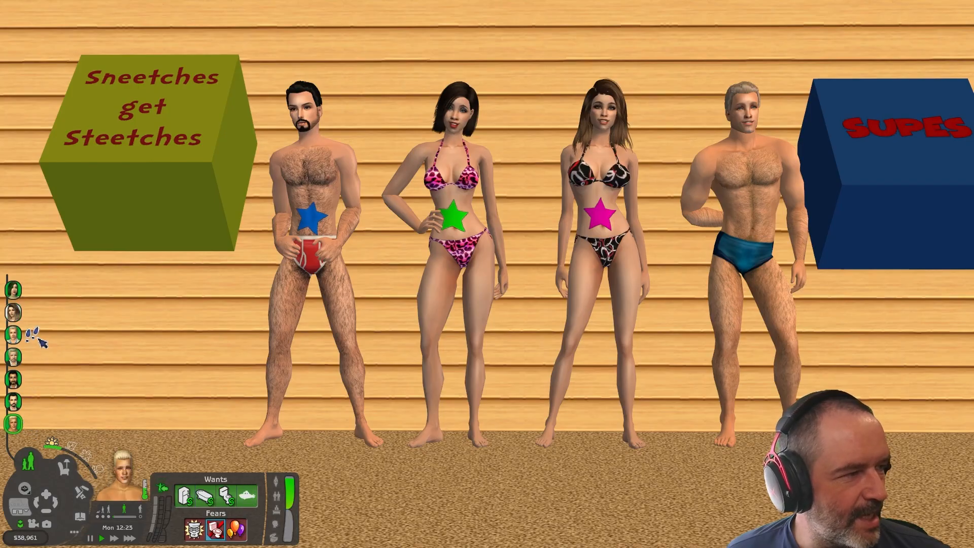
{"action": "left_click", "coordinate": [13, 334]}
{"action": "left_click", "coordinate": [116, 169]}
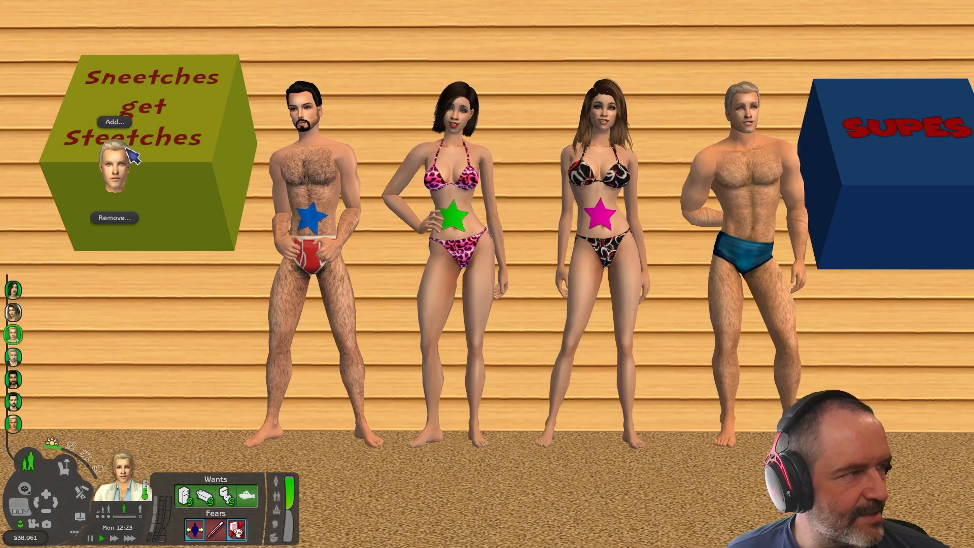
{"action": "left_click", "coordinate": [117, 124]}
{"action": "left_click", "coordinate": [86, 164]}
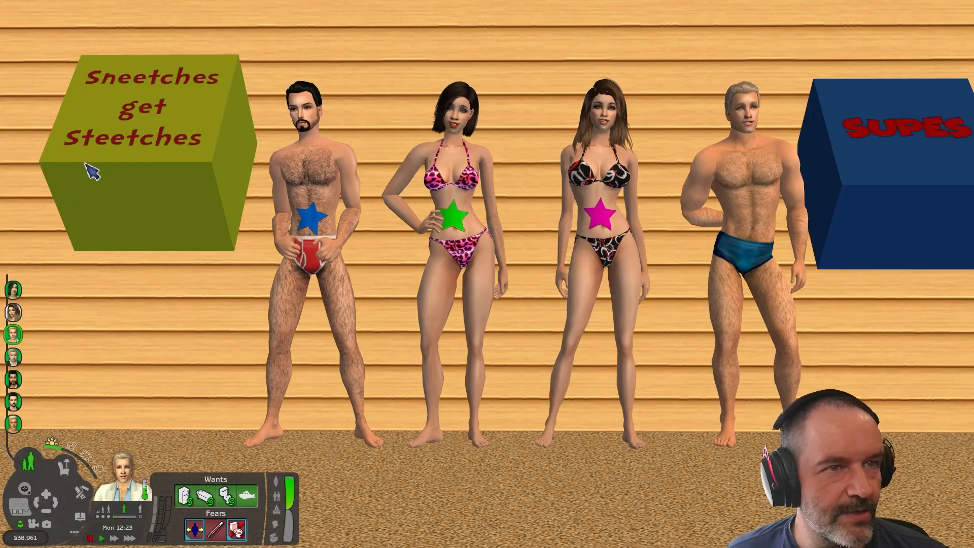
Step: Remove the Red star overlay from the fair-haired man using the Sneetches box
{"action": "left_click", "coordinate": [93, 167]}
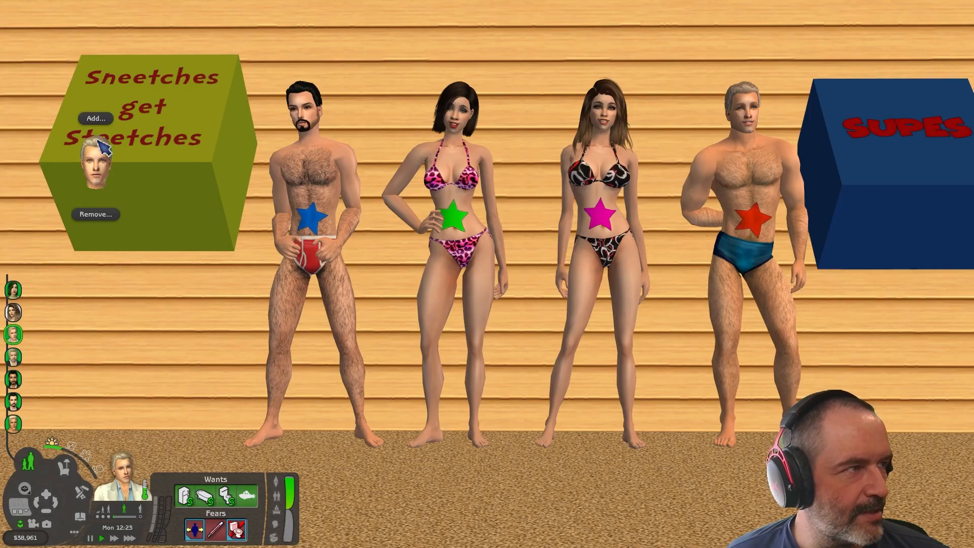
{"action": "left_click", "coordinate": [101, 215]}
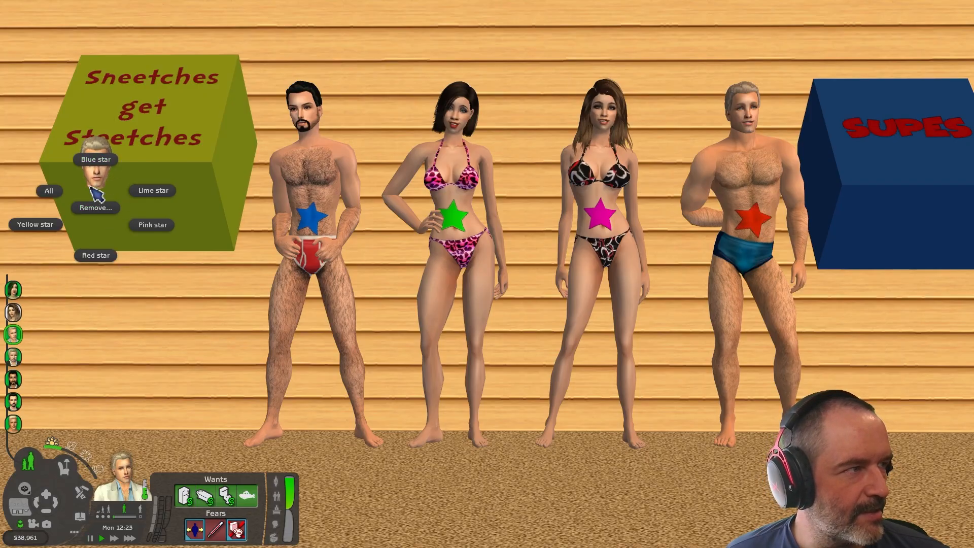
{"action": "left_click", "coordinate": [96, 255]}
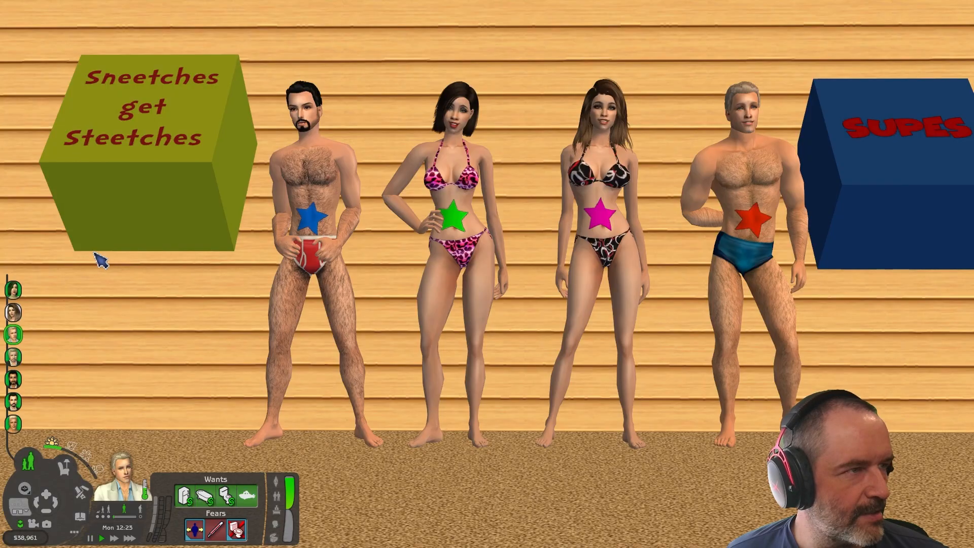
Step: Add the Yellow star overlay to the fair-haired man using the Sneetches box
{"action": "left_click", "coordinate": [152, 220]}
{"action": "left_click", "coordinate": [152, 152]}
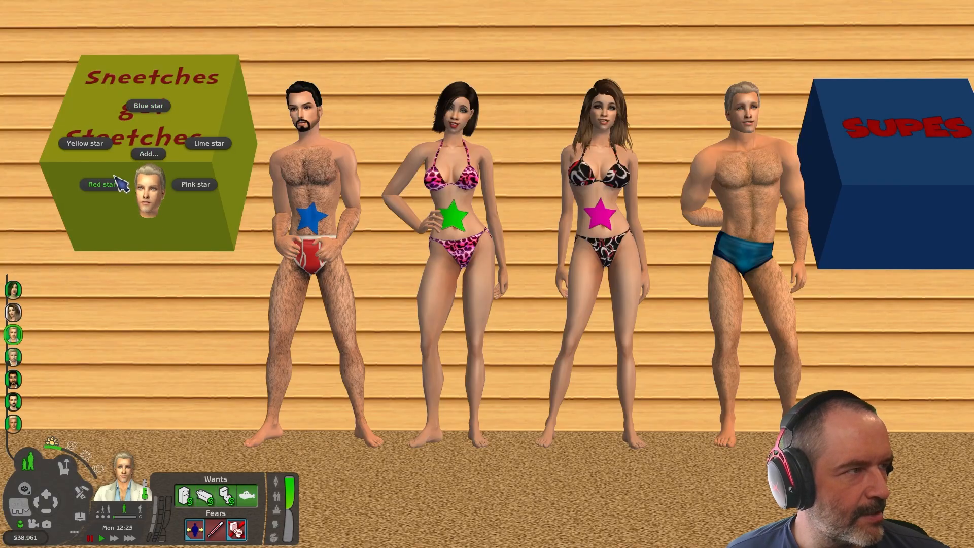
{"action": "left_click", "coordinate": [103, 161]}
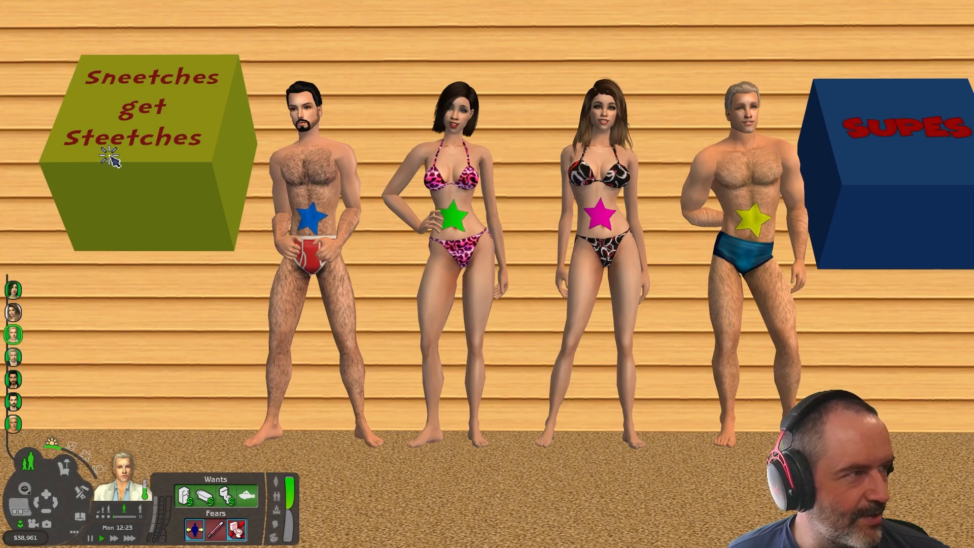
Step: Remove all star overlays from the fair-haired man using the Sneetches box
{"action": "left_click", "coordinate": [111, 157]}
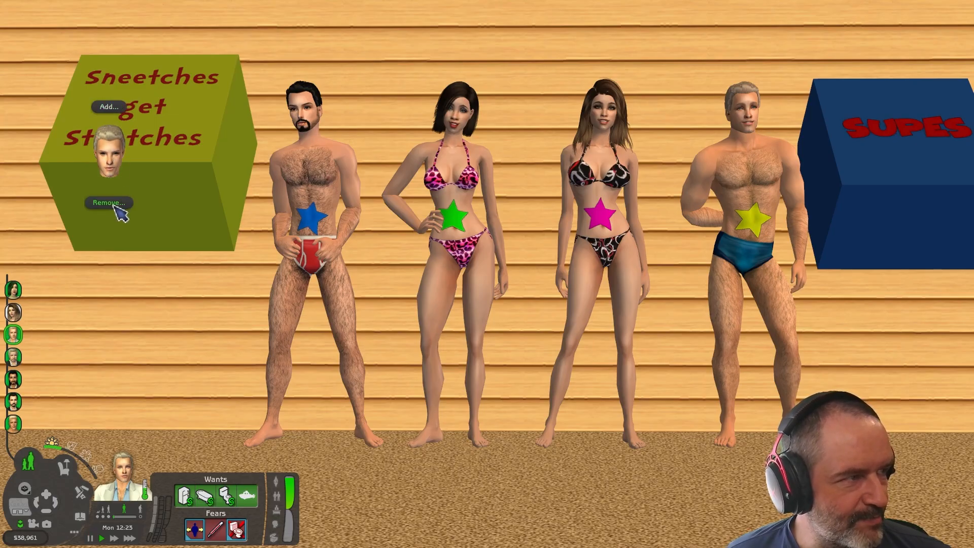
{"action": "left_click", "coordinate": [113, 205]}
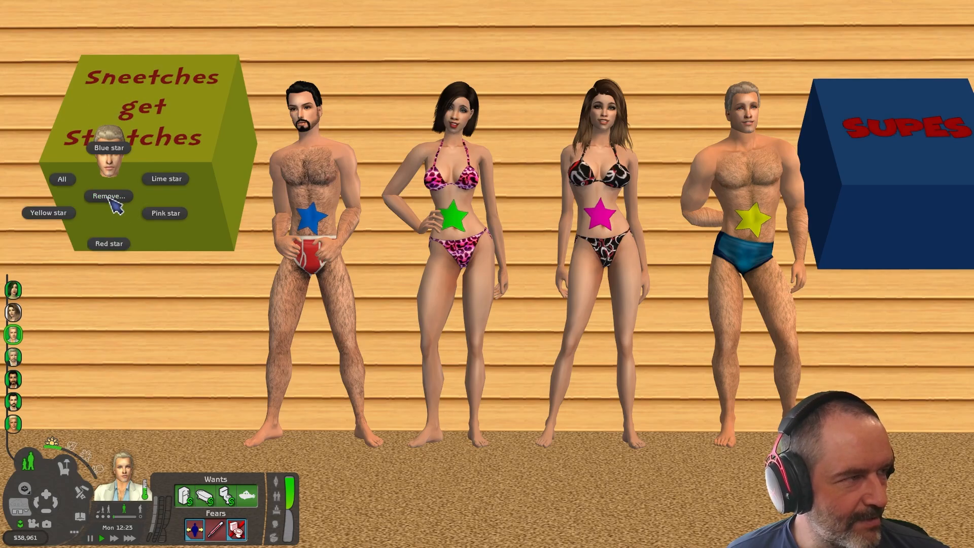
{"action": "left_click", "coordinate": [62, 180]}
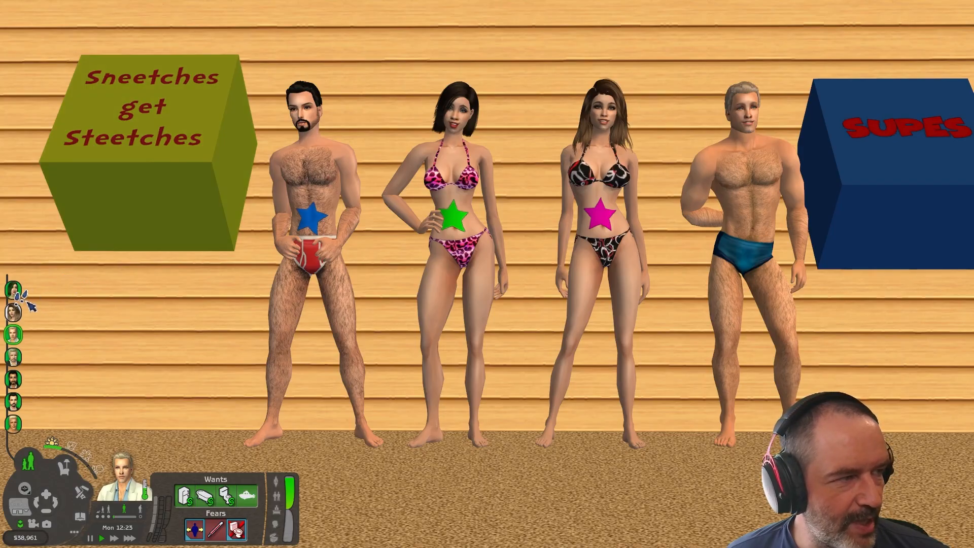
Step: Select the woman in the pink bikini and remove all of her star overlays through the Sneetches box
{"action": "left_click", "coordinate": [14, 289]}
{"action": "left_click", "coordinate": [111, 213]}
{"action": "left_click", "coordinate": [124, 266]}
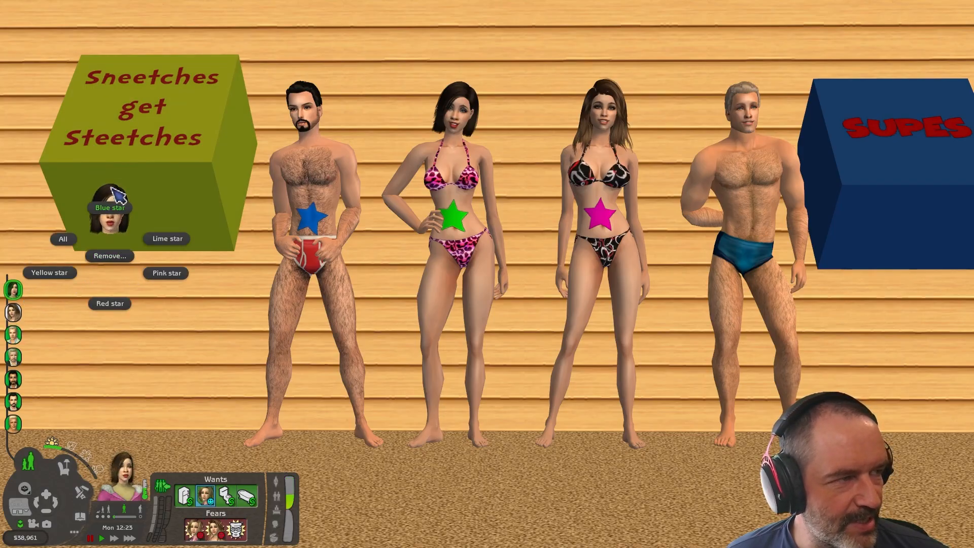
{"action": "left_click", "coordinate": [63, 239]}
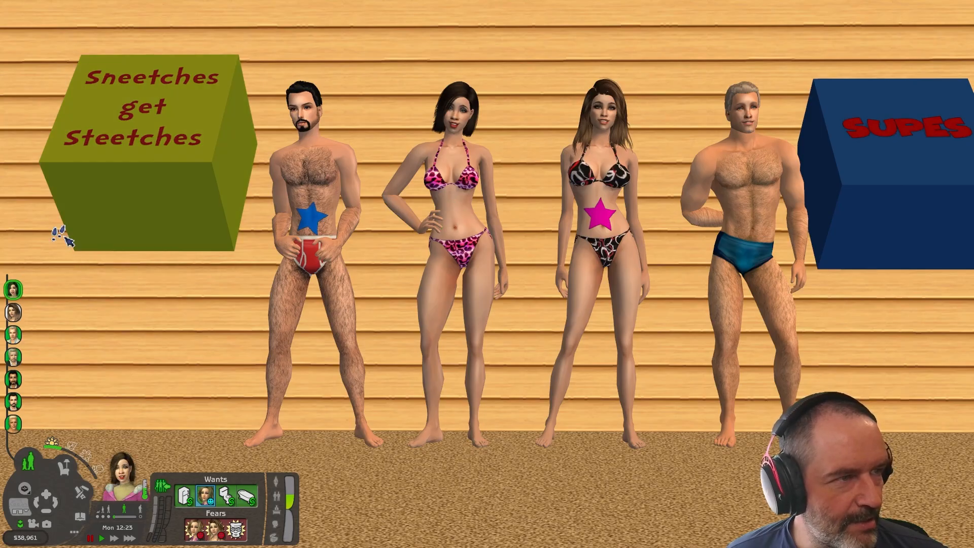
Step: Select the woman in the black bikini and remove all of her star overlays through the Sneetches box
{"action": "left_click", "coordinate": [13, 312]}
{"action": "left_click", "coordinate": [115, 218]}
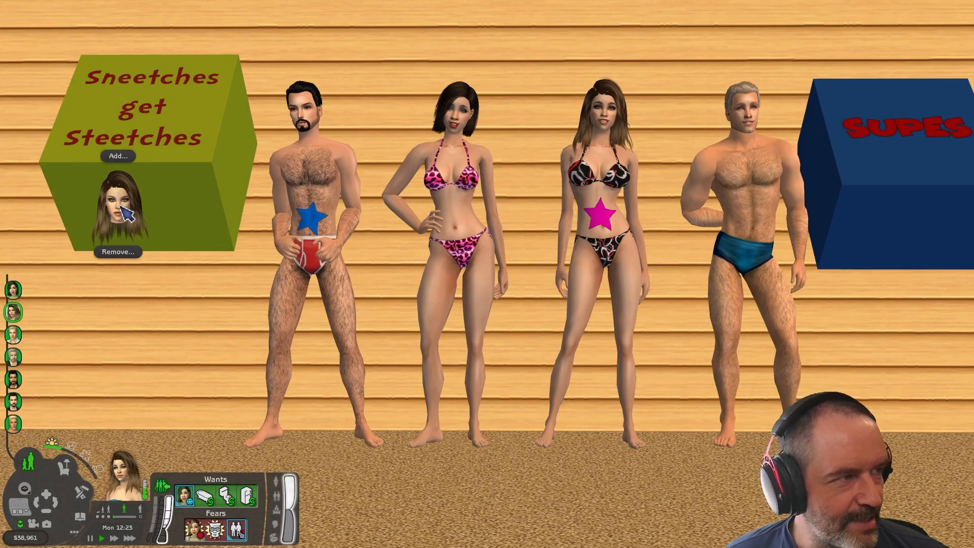
{"action": "left_click", "coordinate": [125, 256]}
{"action": "left_click", "coordinate": [83, 236]}
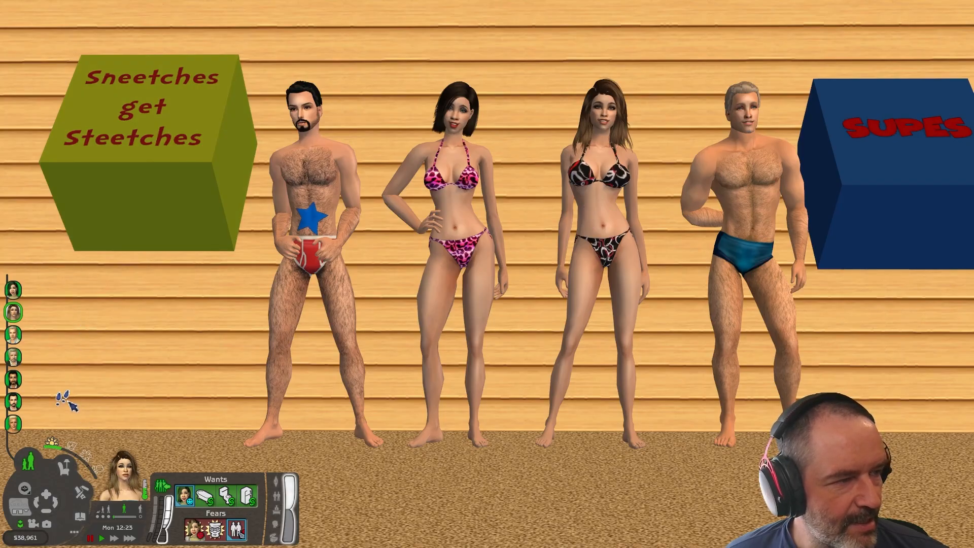
Step: Select the dark-haired bearded man and remove his Blue star overlay using the Sneetches box
{"action": "left_click", "coordinate": [14, 402]}
{"action": "left_click", "coordinate": [113, 231]}
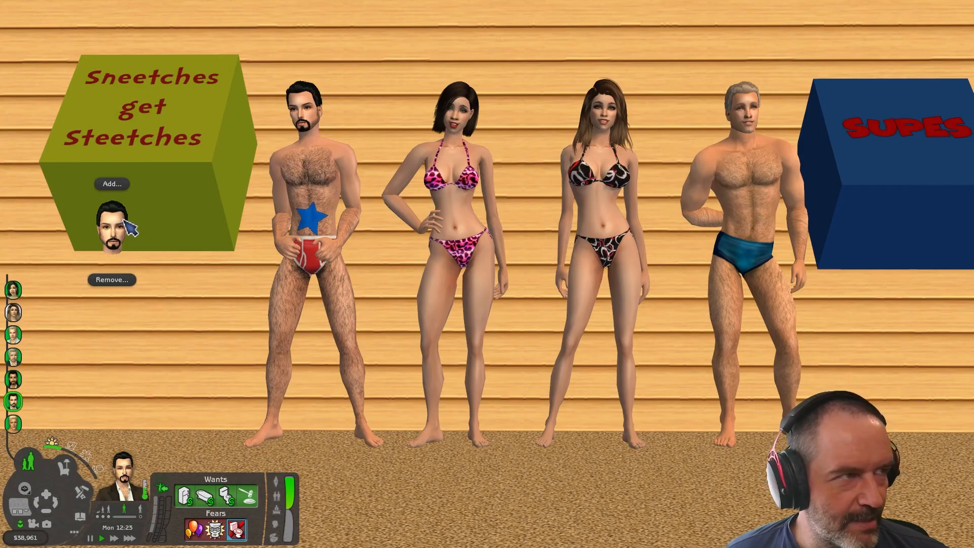
{"action": "left_click", "coordinate": [118, 279]}
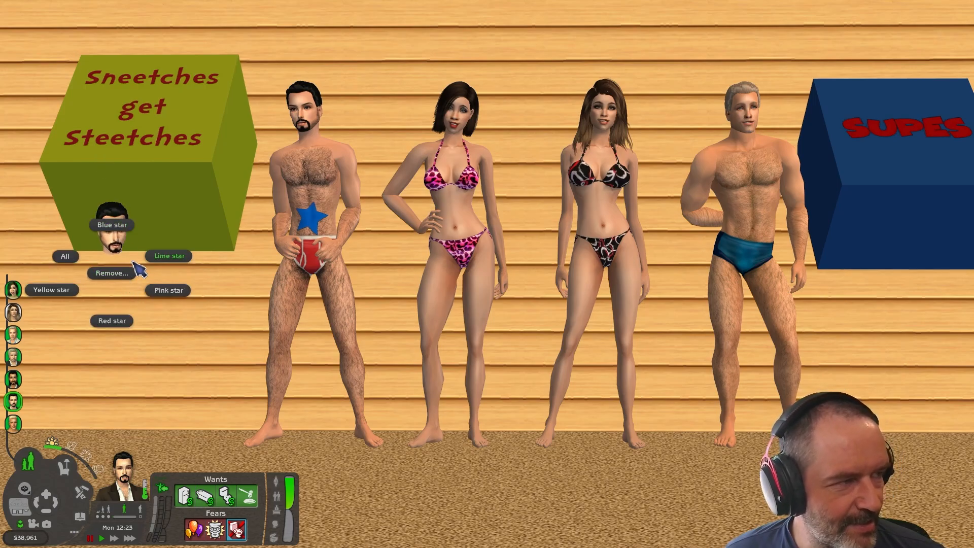
{"action": "left_click", "coordinate": [112, 225]}
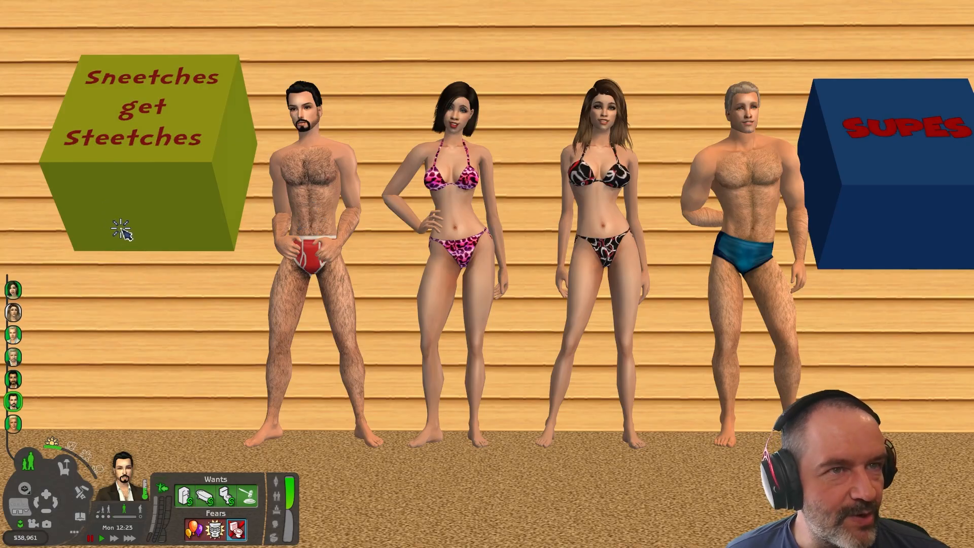
{"action": "key", "text": "p"}
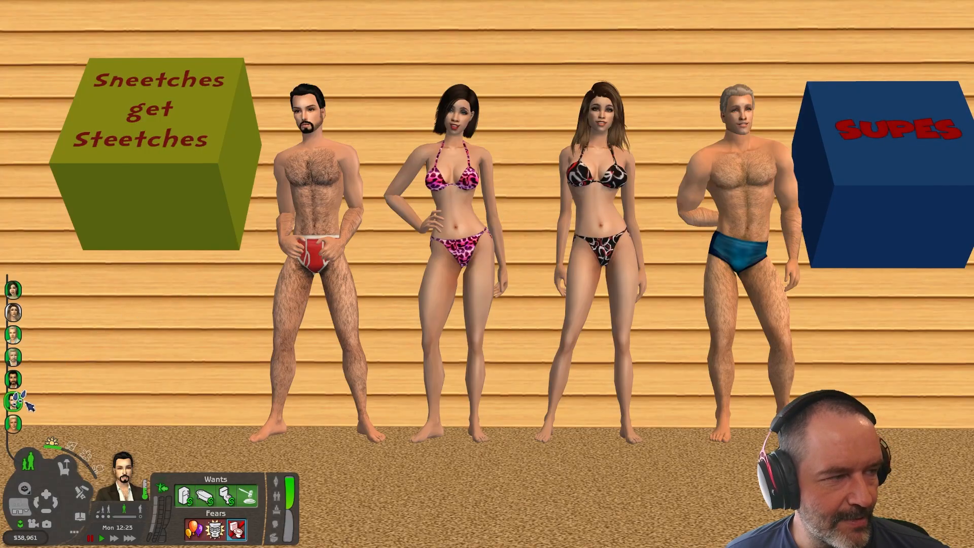
Step: Add the Superman overlay to the bearded man and to the woman in the pink bikini using the Supes box
{"action": "left_click", "coordinate": [940, 174]}
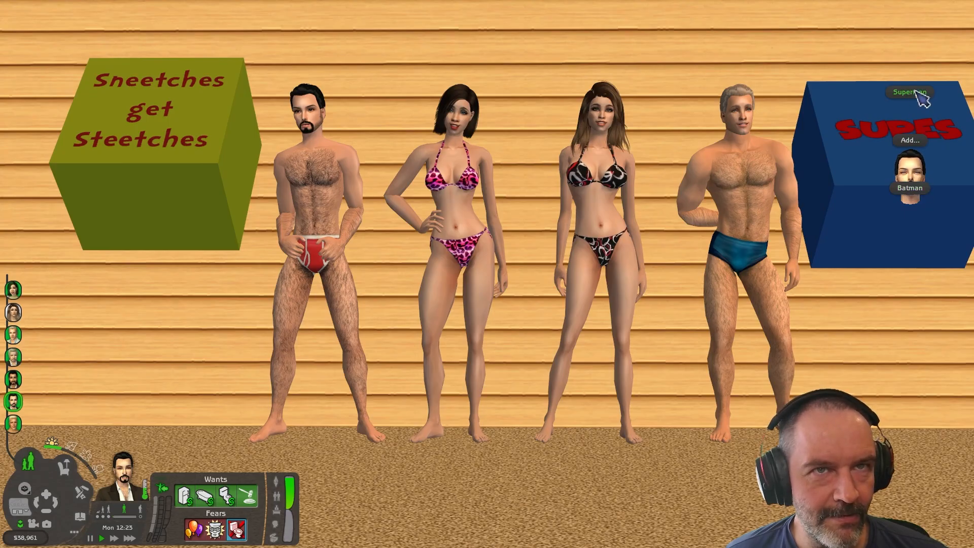
{"action": "left_click", "coordinate": [908, 95]}
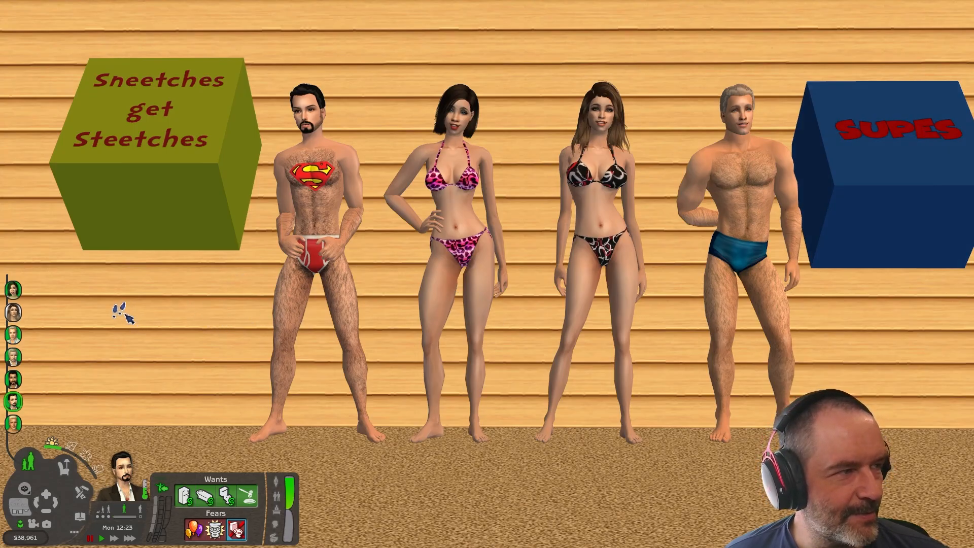
{"action": "left_click", "coordinate": [15, 297]}
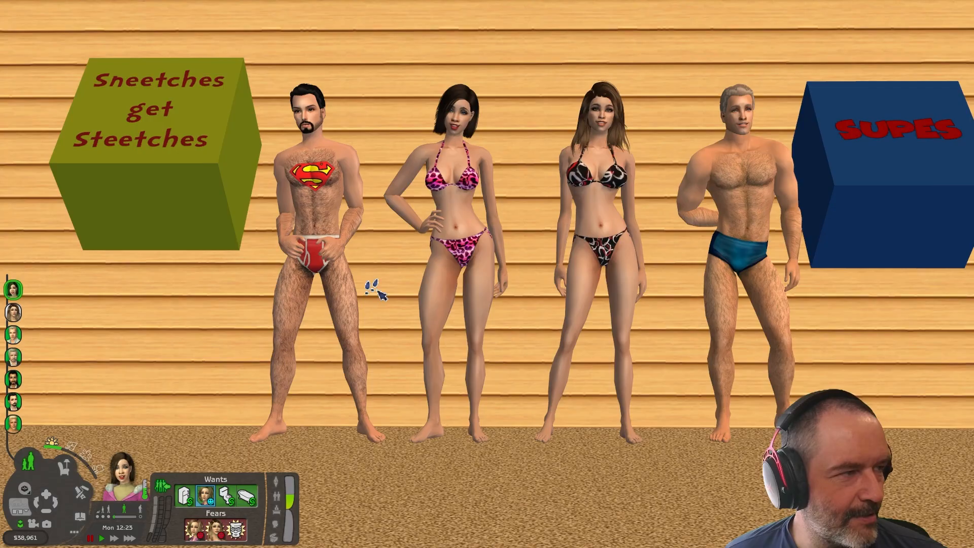
{"action": "left_click", "coordinate": [855, 191]}
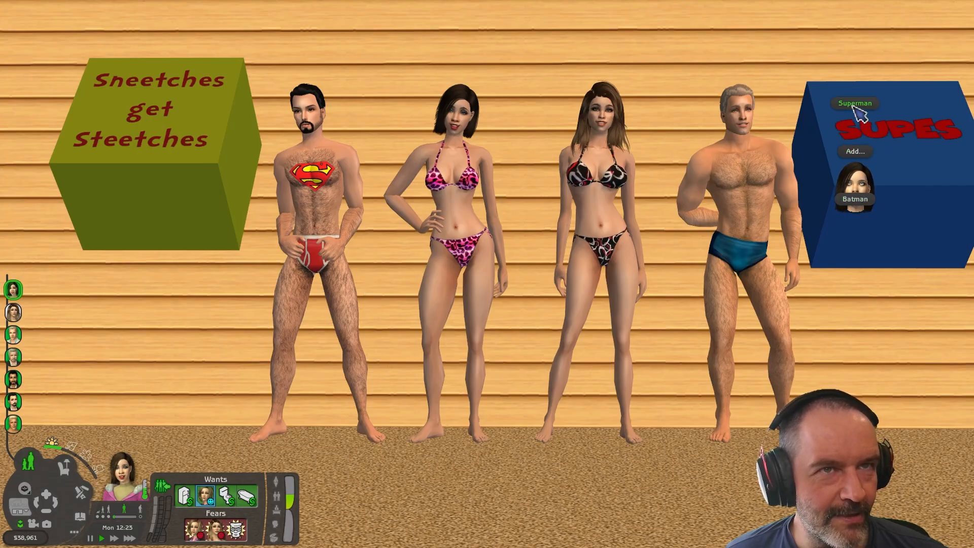
{"action": "left_click", "coordinate": [855, 103]}
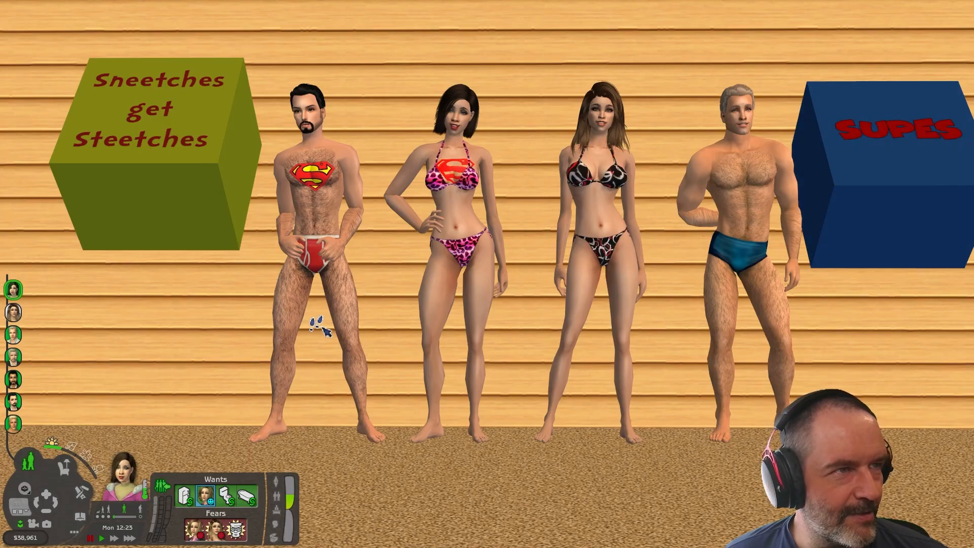
Step: Add the Batman overlay to the woman in the black bikini and to the fair-haired man using the Supes box
{"action": "left_click", "coordinate": [14, 312]}
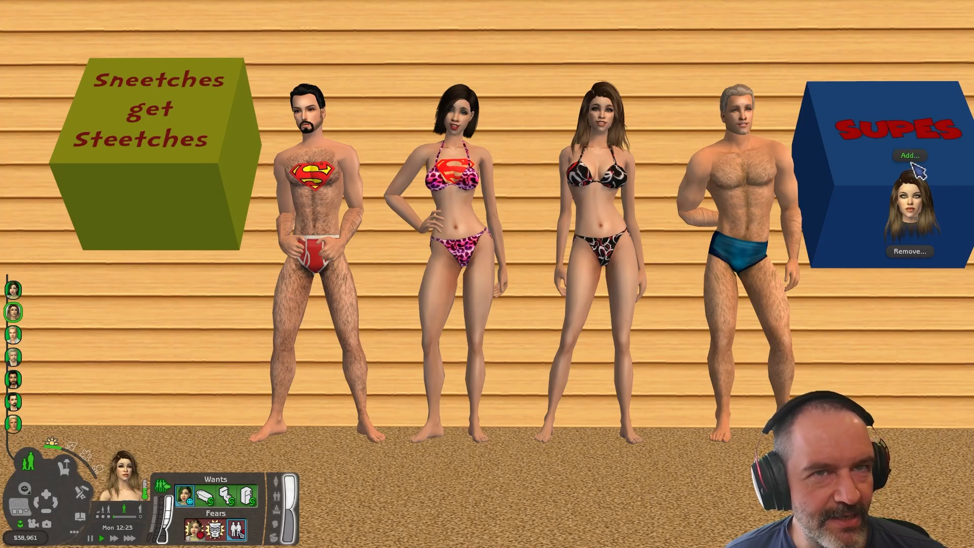
{"action": "left_click", "coordinate": [912, 164]}
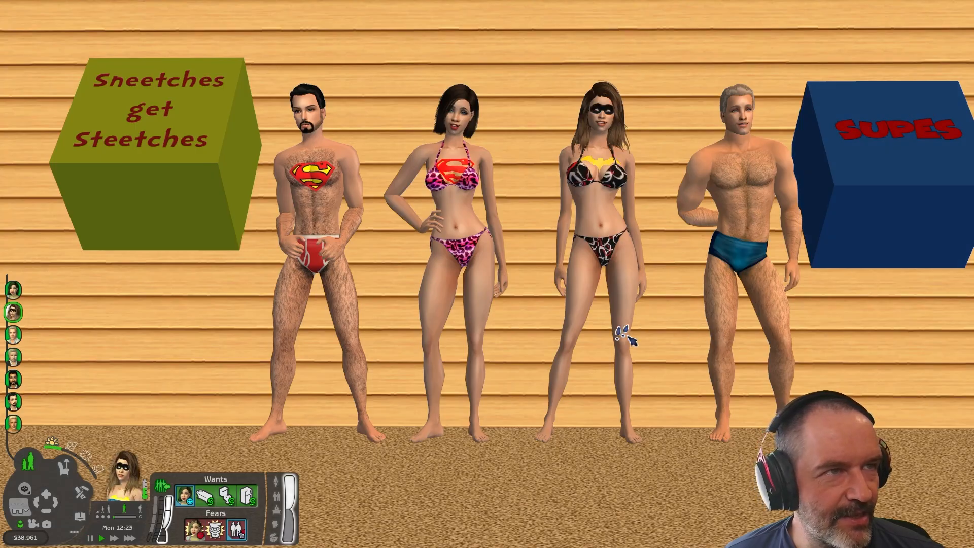
{"action": "key", "text": "p"}
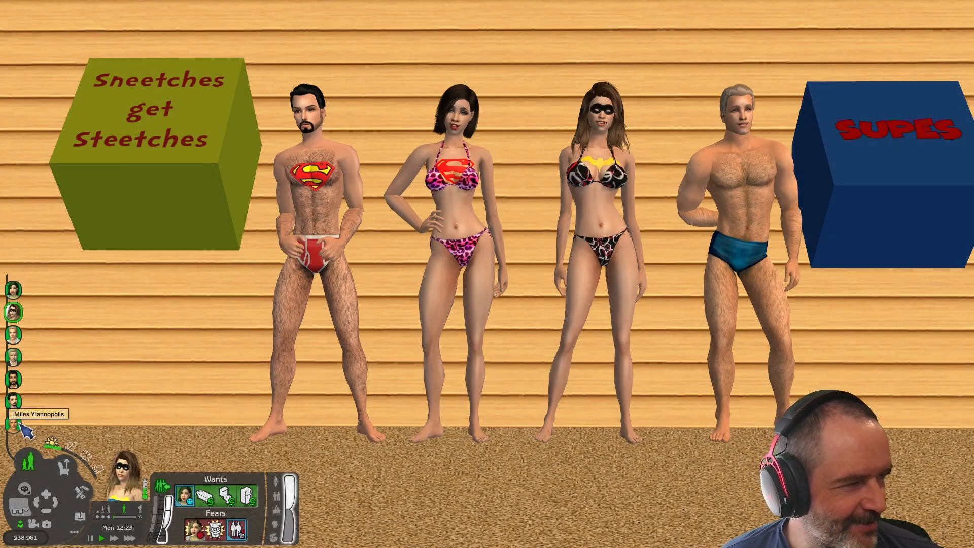
{"action": "left_click", "coordinate": [13, 335]}
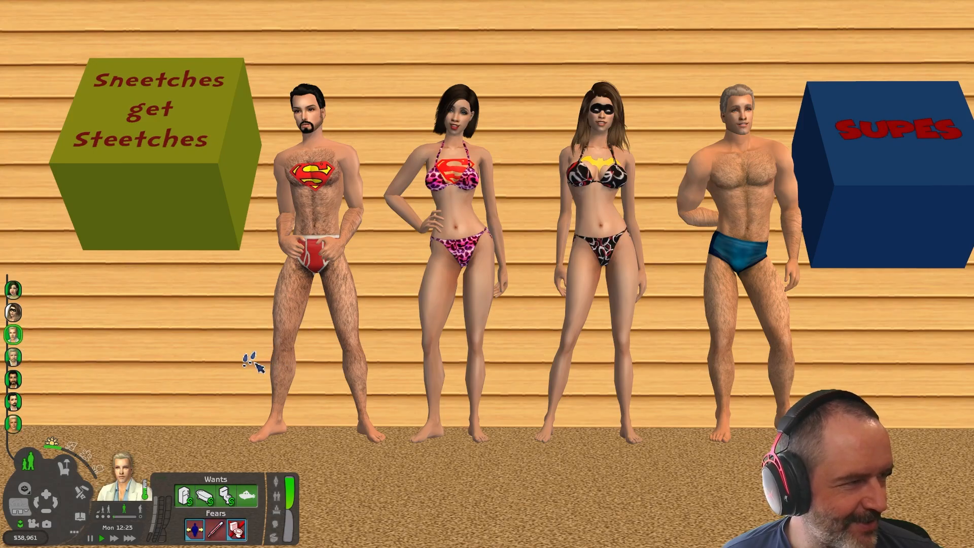
{"action": "left_click", "coordinate": [894, 195]}
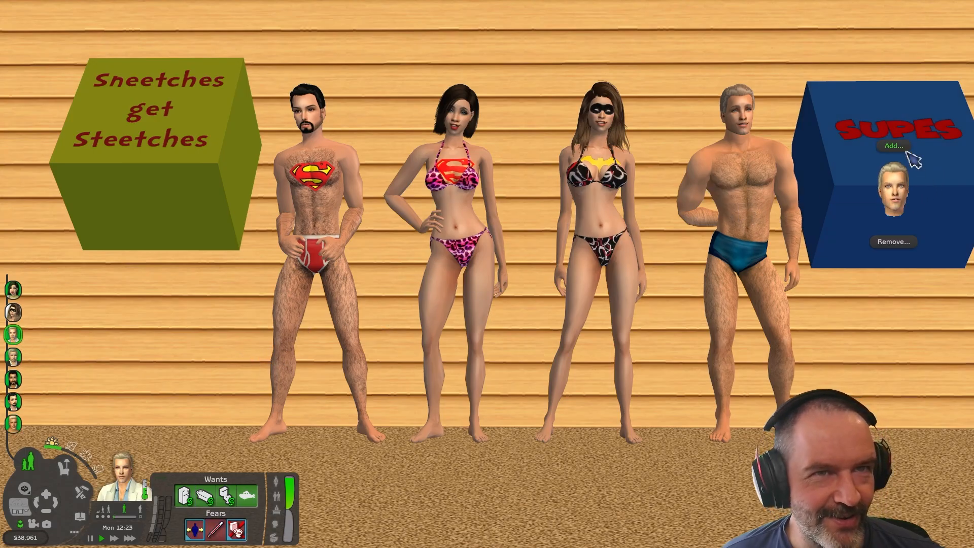
{"action": "left_click", "coordinate": [906, 147]}
{"action": "left_click", "coordinate": [894, 201]}
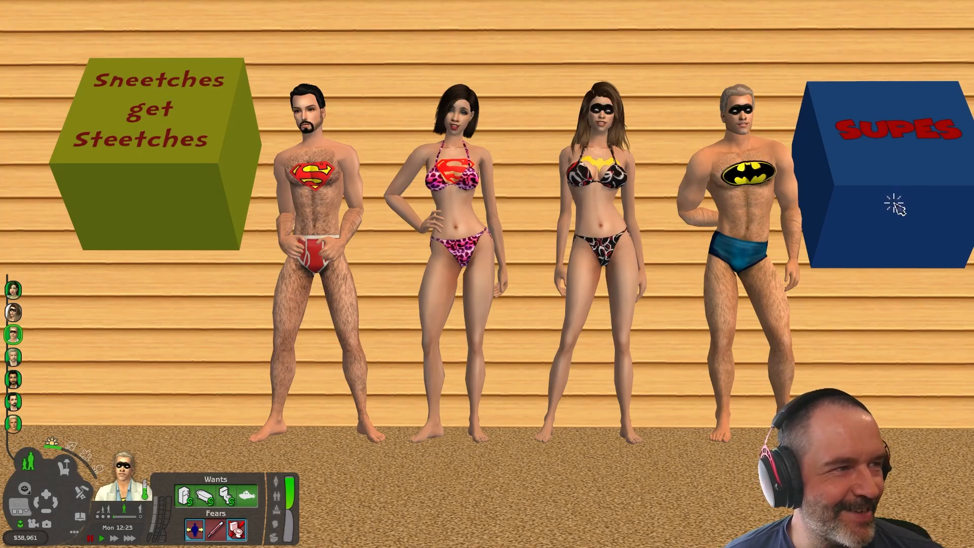
Step: Remove the Batman overlay from the fair-haired man using the Supes box
{"action": "left_click", "coordinate": [896, 203]}
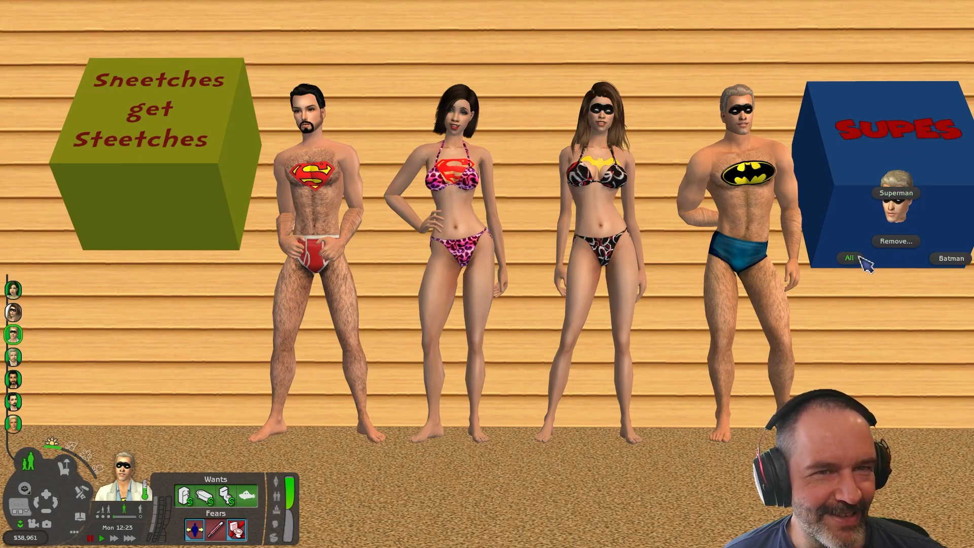
{"action": "left_click", "coordinate": [945, 260]}
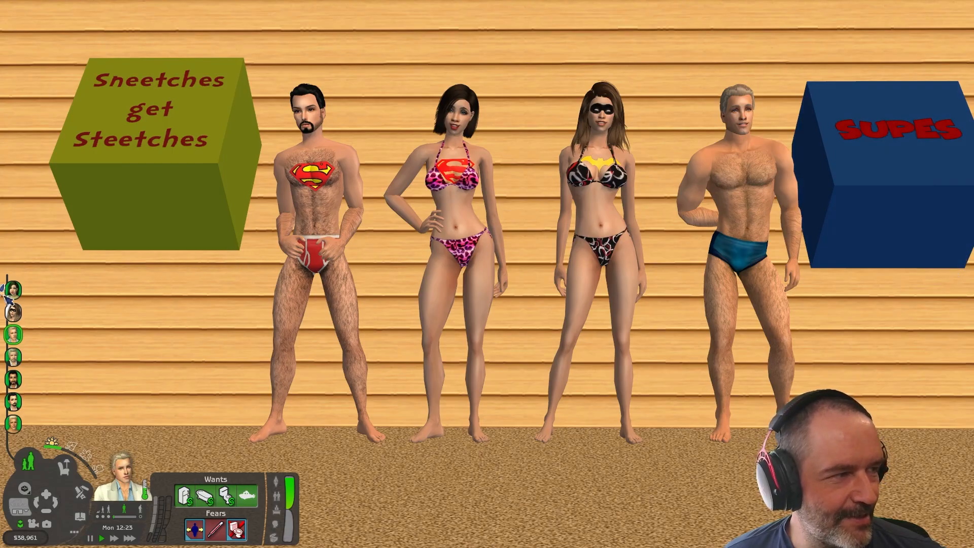
{"action": "left_click", "coordinate": [93, 295]}
{"action": "left_click", "coordinate": [76, 294]}
Step: Select the woman in the pink bikini and remove all of her superhero overlays through the Supes box
{"action": "left_click", "coordinate": [13, 289]}
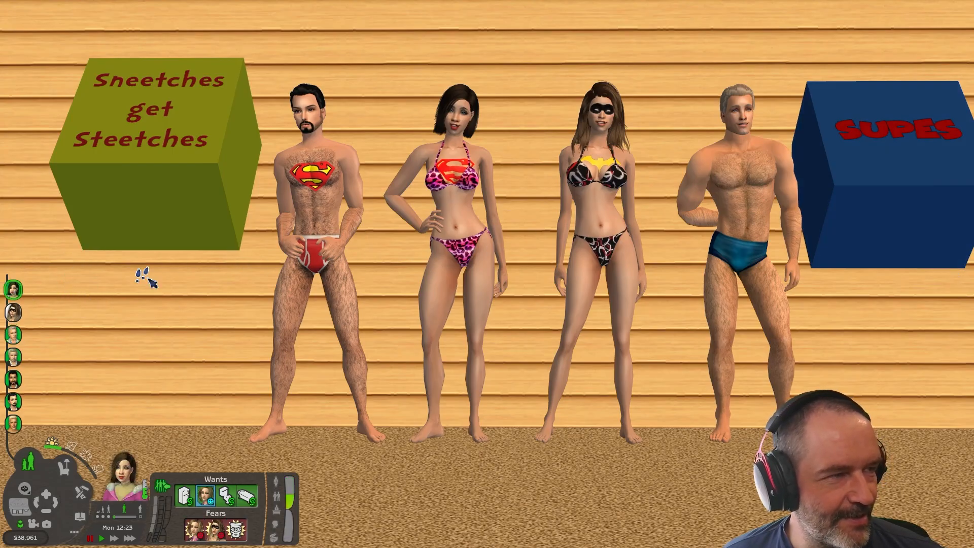
{"action": "left_click", "coordinate": [897, 228]}
{"action": "left_click", "coordinate": [898, 258]}
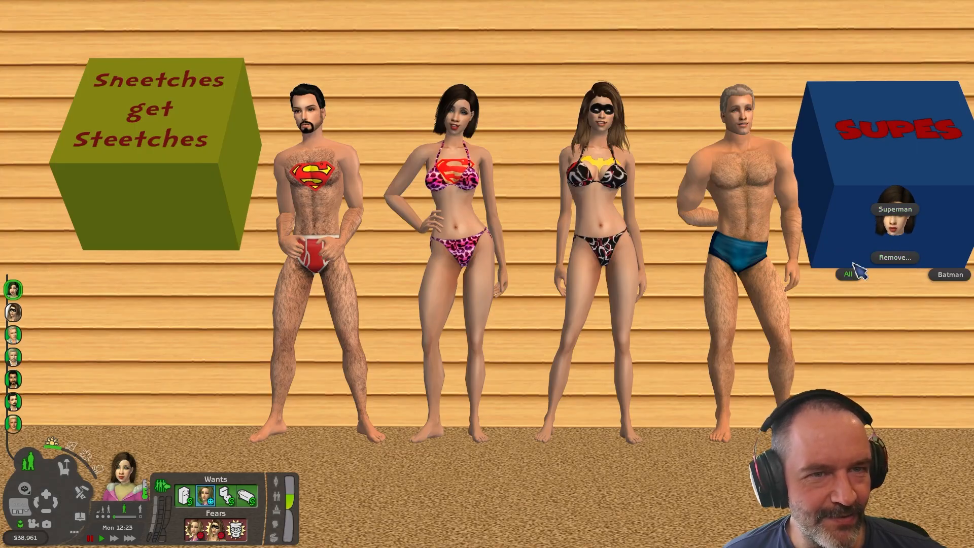
{"action": "left_click", "coordinate": [844, 273]}
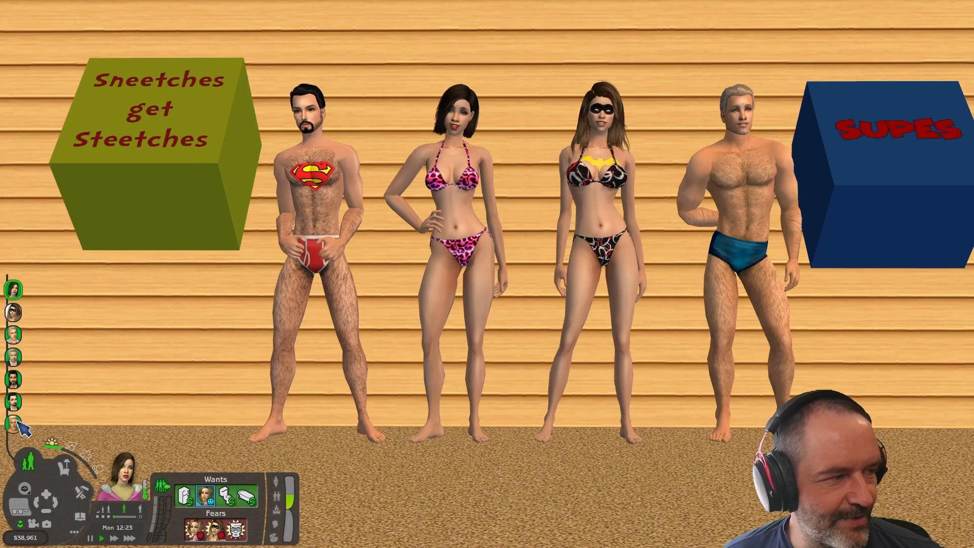
Step: Select the woman in the black bikini and remove all of her superhero overlays through the Supes box
{"action": "left_click", "coordinate": [13, 311]}
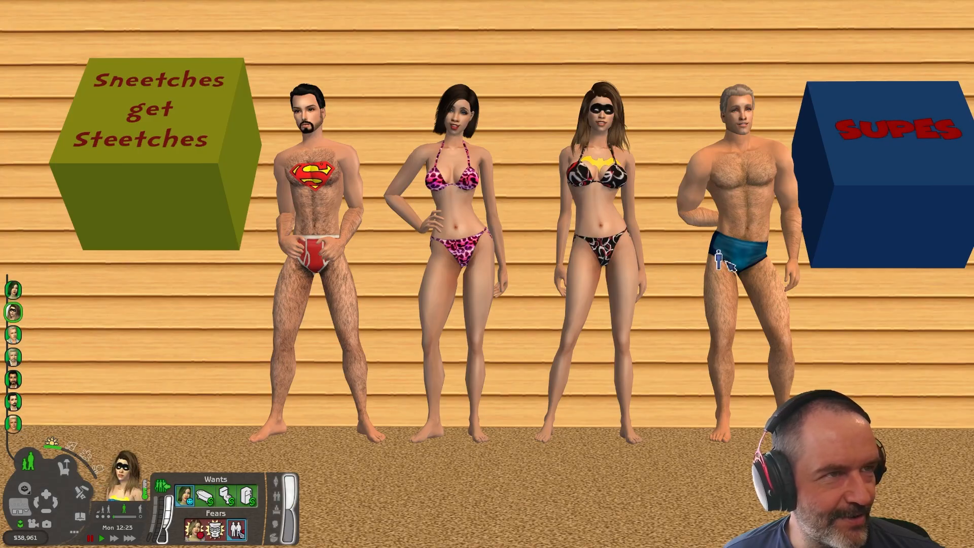
{"action": "left_click", "coordinate": [913, 205]}
{"action": "left_click", "coordinate": [912, 251]}
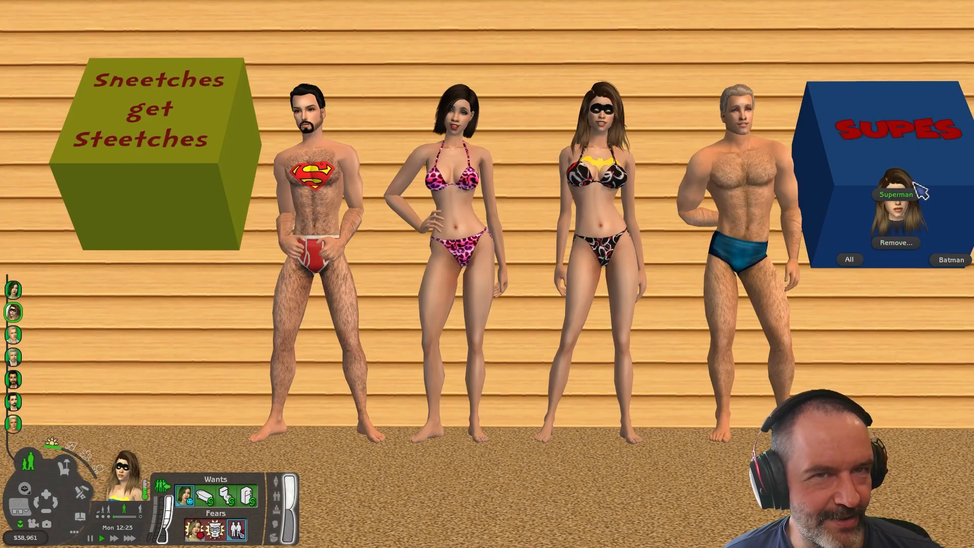
{"action": "left_click", "coordinate": [861, 259]}
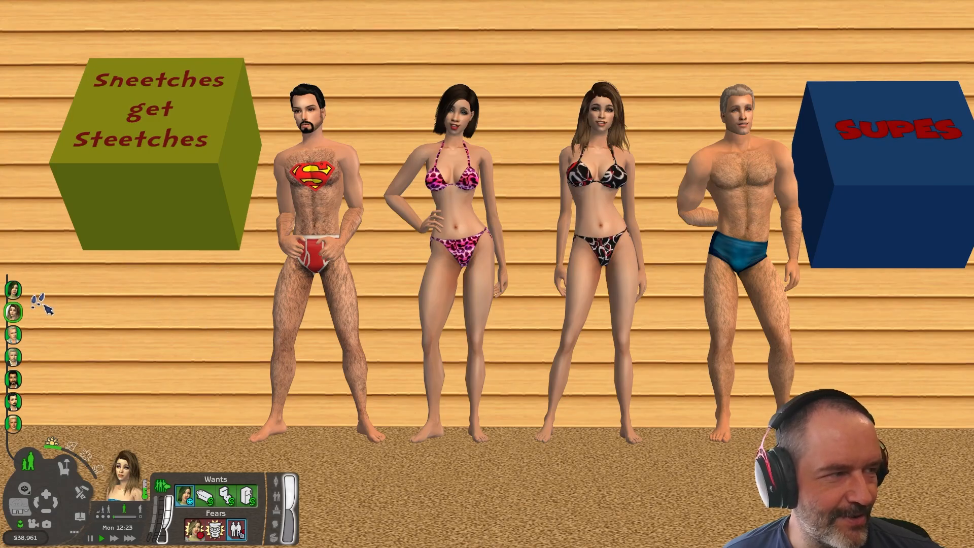
{"action": "key", "text": "p"}
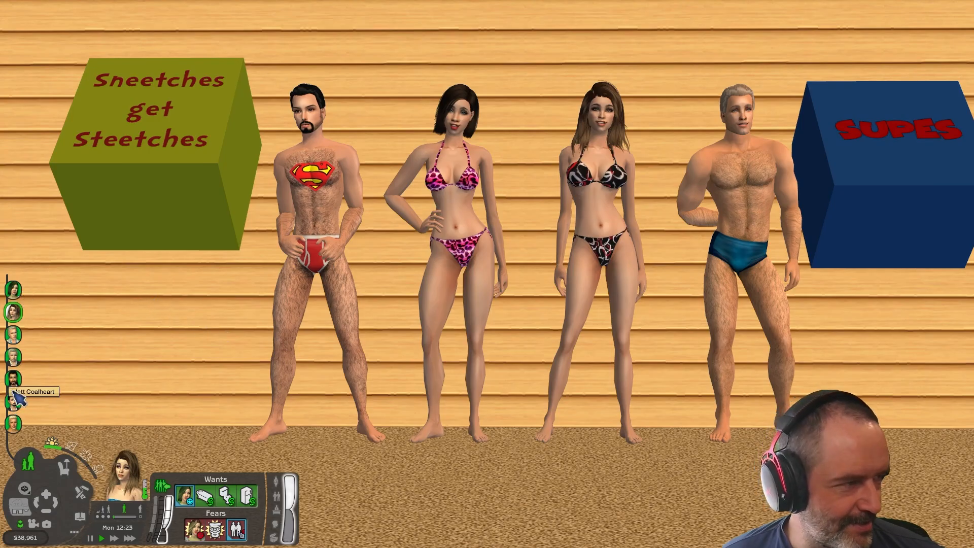
Step: Select the bearded man and remove all of his superhero overlays through the Supes box
{"action": "left_click", "coordinate": [13, 401]}
{"action": "left_click", "coordinate": [891, 200]}
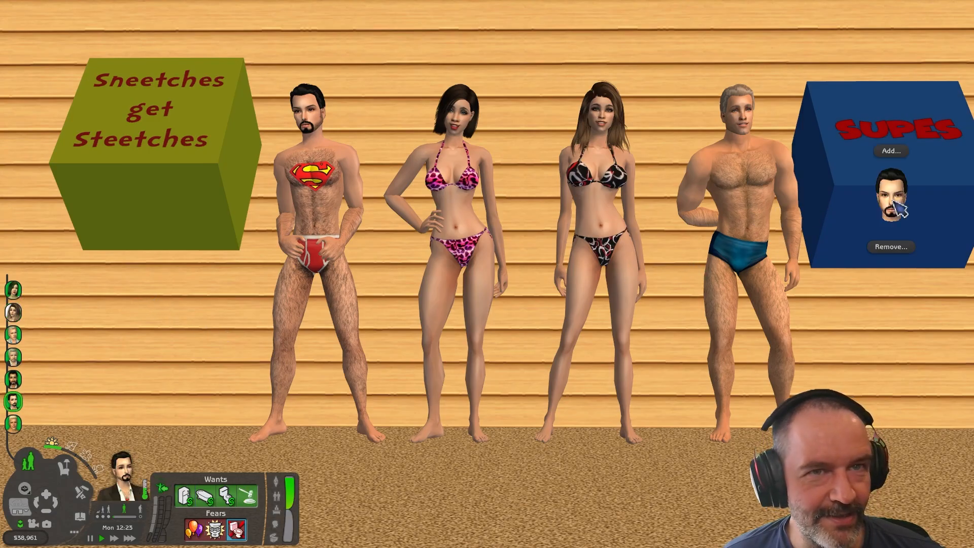
{"action": "left_click", "coordinate": [891, 240]}
{"action": "left_click", "coordinate": [843, 258]}
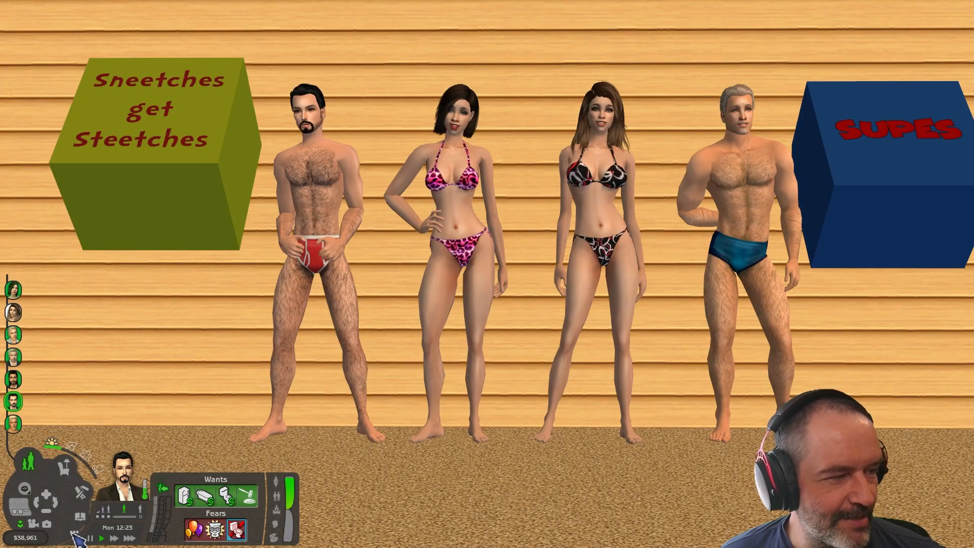
Step: Open the game options and quit the game
{"action": "key", "text": "p"}
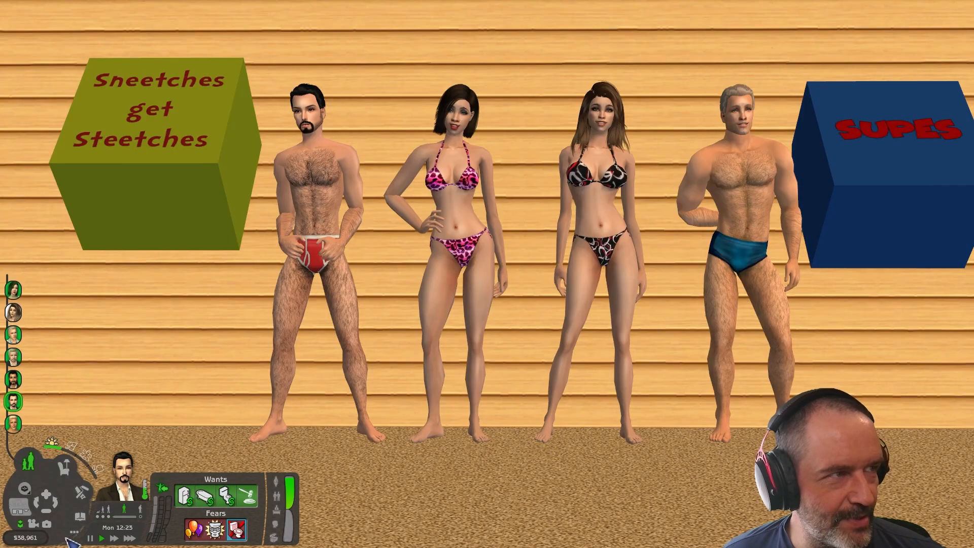
{"action": "left_click", "coordinate": [74, 533]}
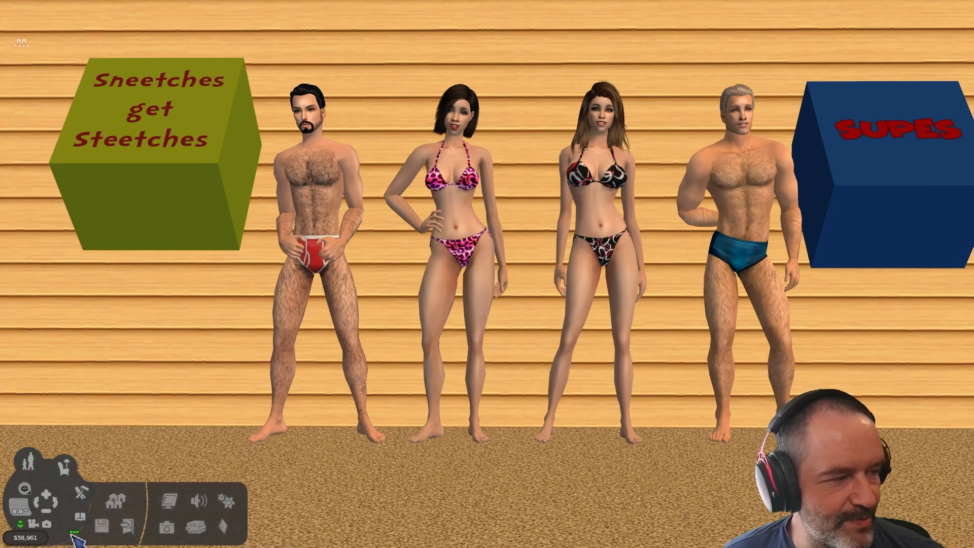
{"action": "left_click", "coordinate": [128, 528]}
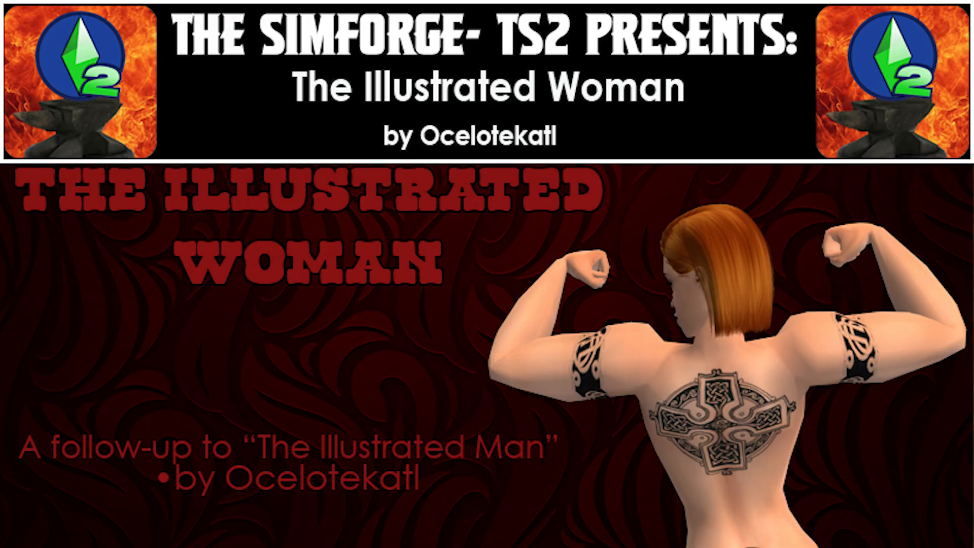